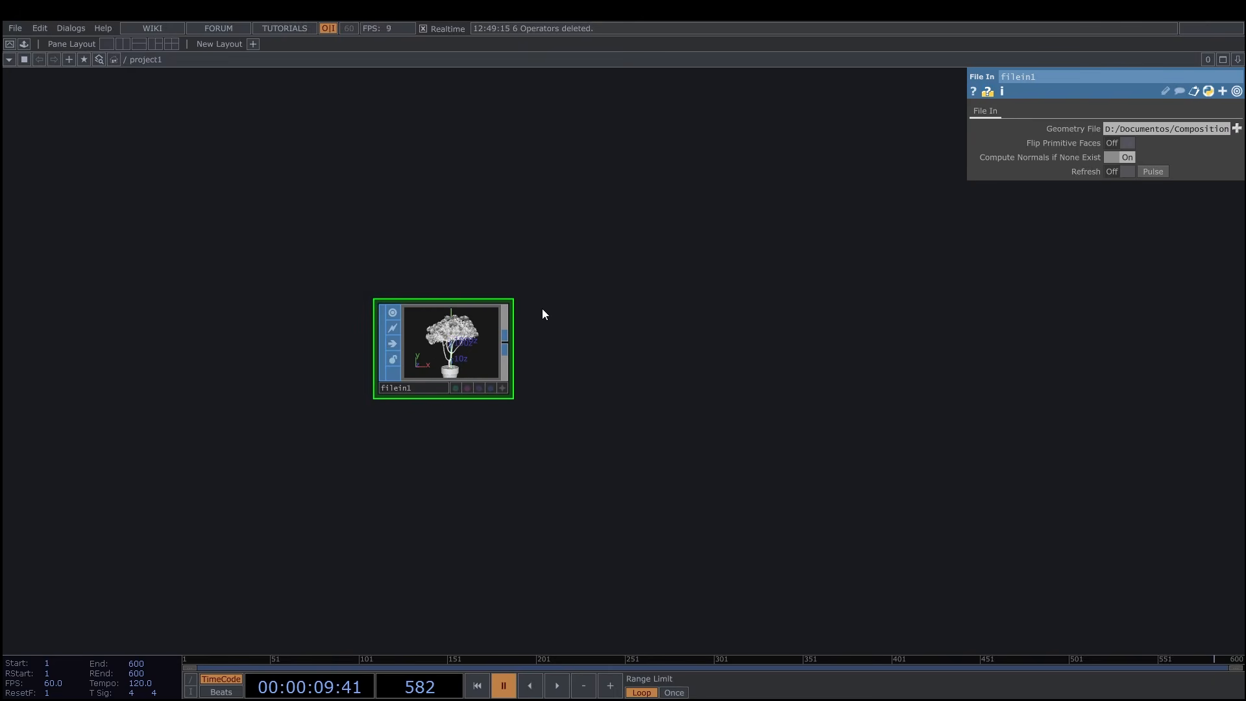
Append a Sprinkle SOP to the filein1 tree model.
{"action": "scroll", "coordinate": [538, 342], "scroll_direction": "up", "scroll_amount": 3}
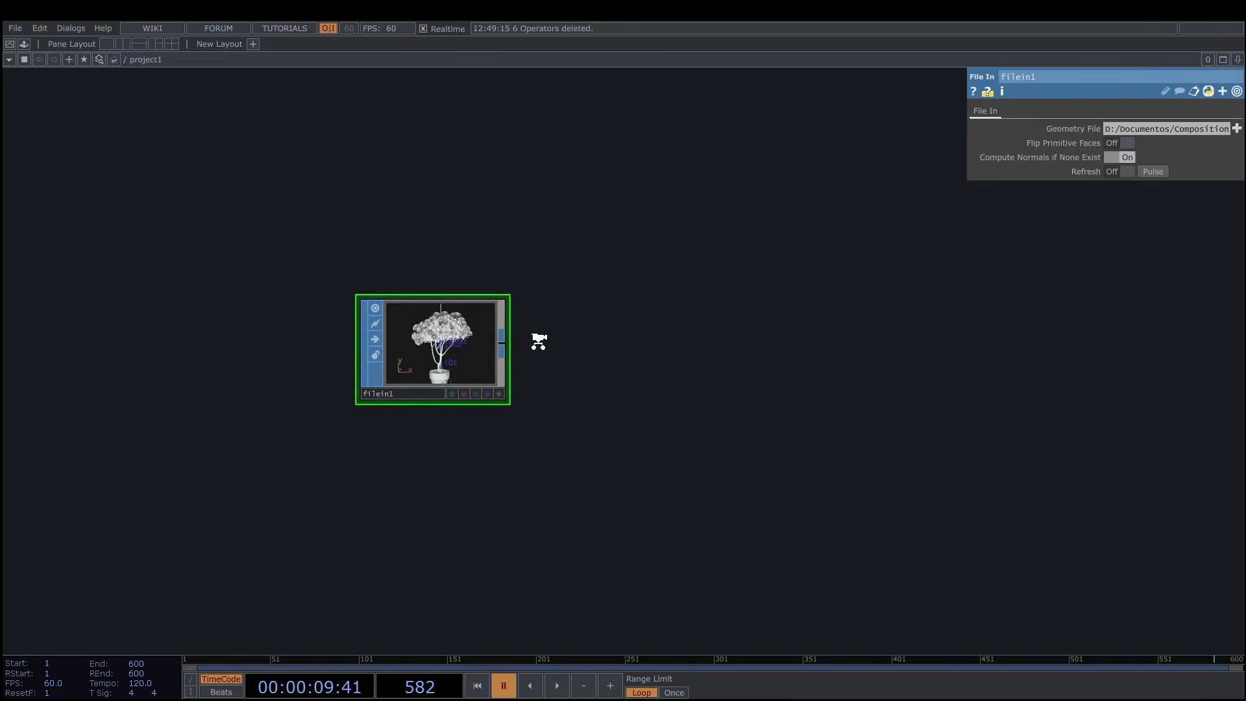
{"action": "scroll", "coordinate": [553, 341], "scroll_direction": "down", "scroll_amount": 1}
{"action": "scroll", "coordinate": [555, 339], "scroll_direction": "down", "scroll_amount": 2}
{"action": "left_click_drag", "start_coordinate": [573, 348], "coordinate": [506, 342]}
{"action": "right_click", "coordinate": [455, 338]}
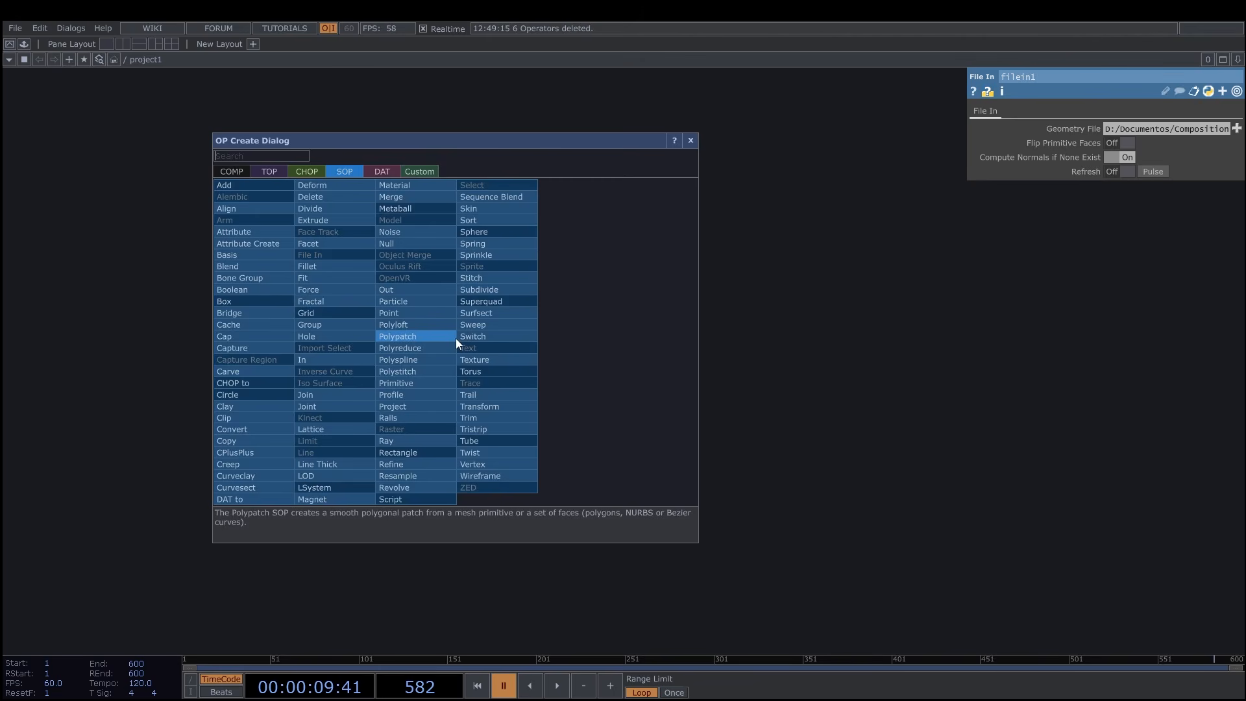
{"action": "type", "text": "s"}
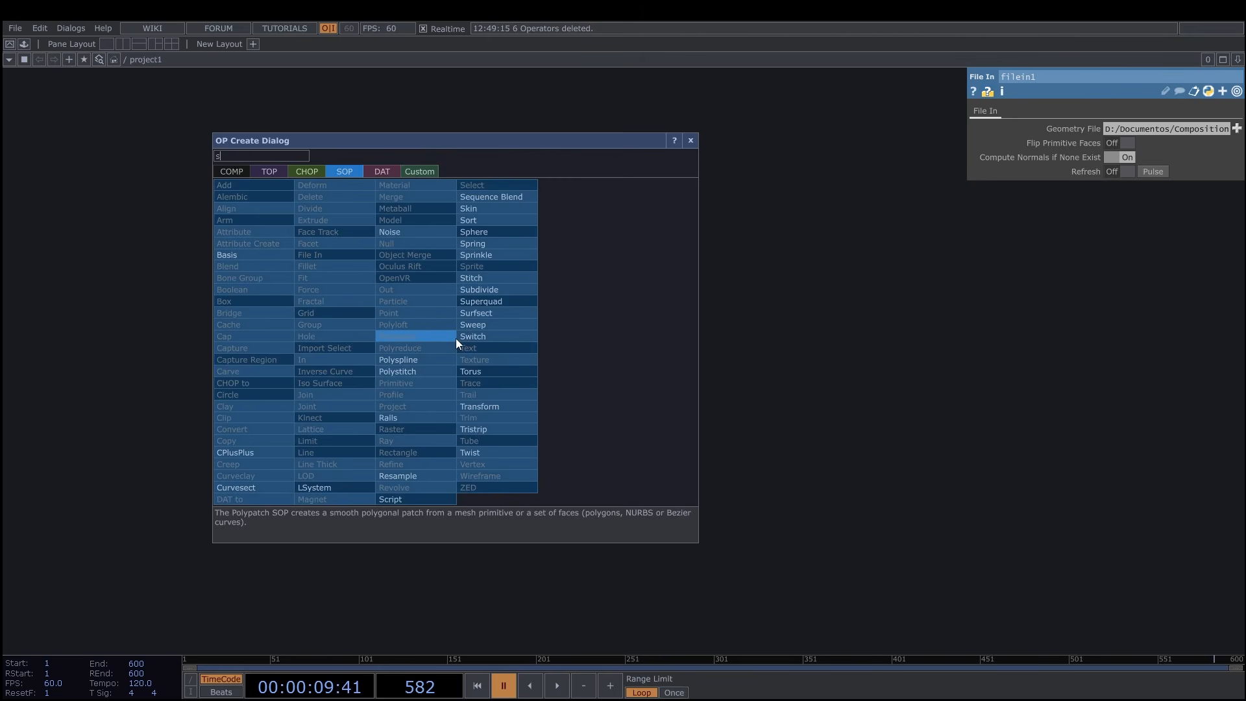
{"action": "left_click", "coordinate": [488, 256]}
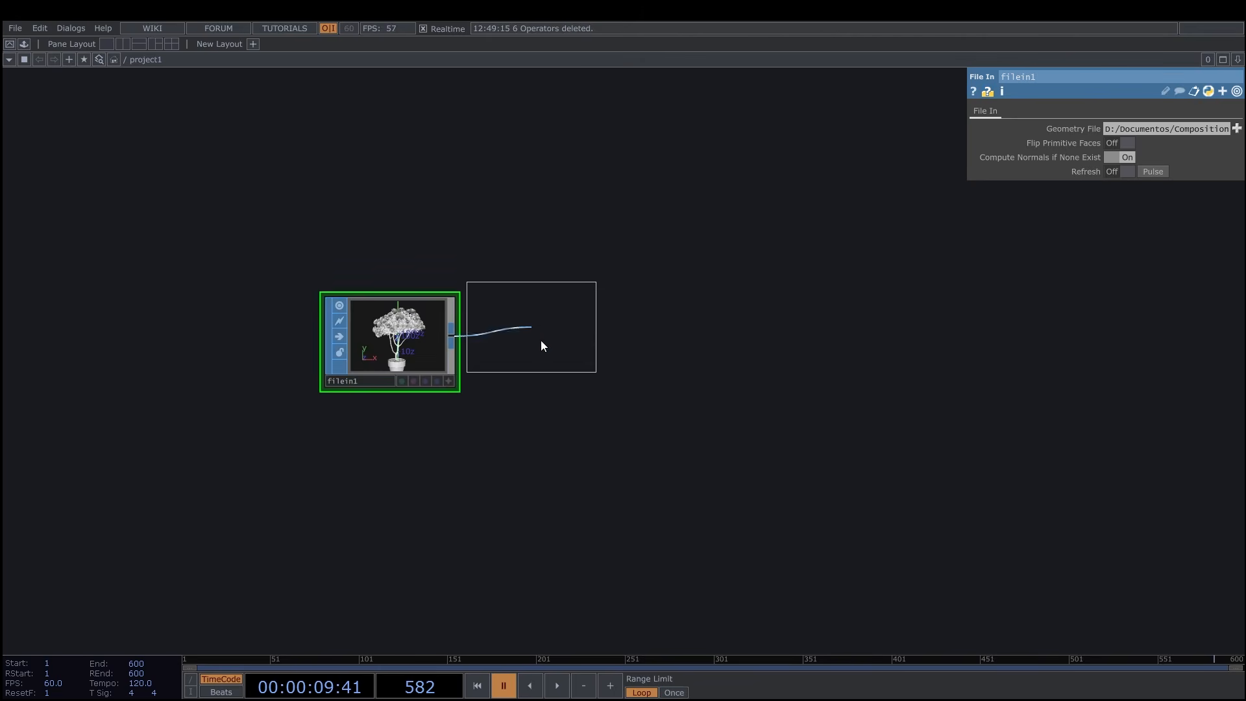
{"action": "left_click", "coordinate": [593, 345]}
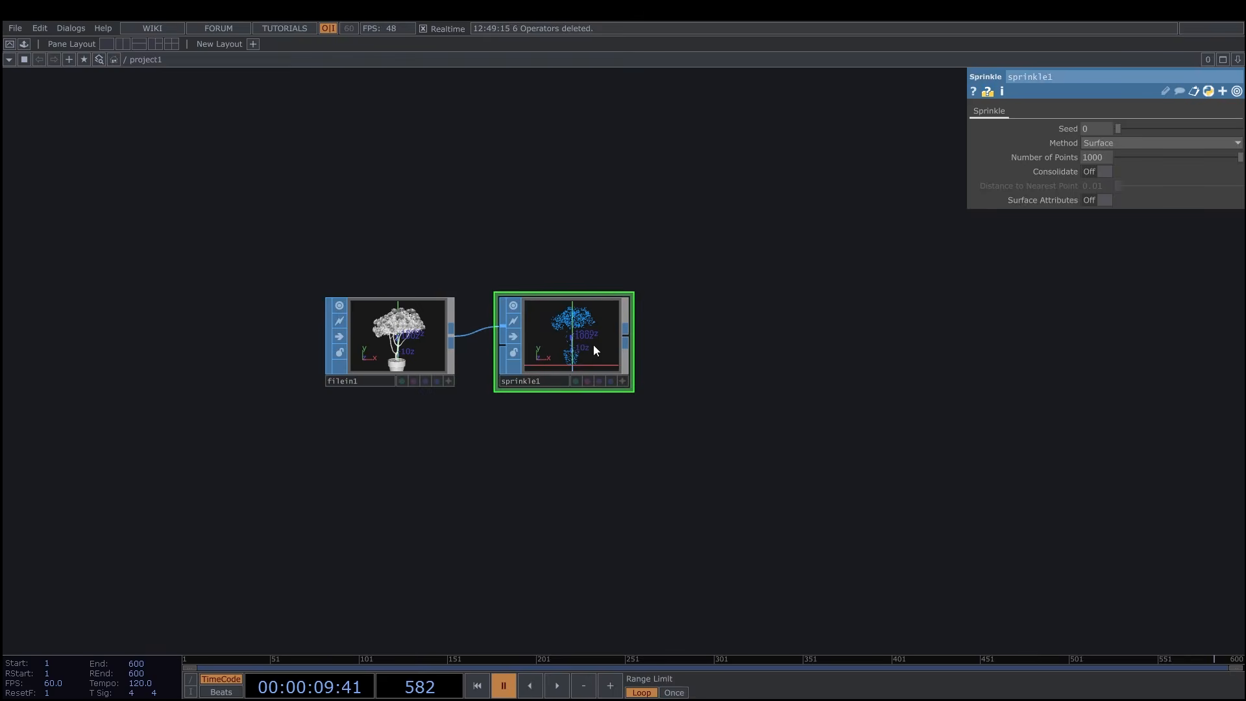
Rename the Sprinkle operator to spk and set its number of points to 65000.
{"action": "left_click", "coordinate": [544, 381]}
{"action": "type", "text": "spk"}
{"action": "key", "text": "Return"}
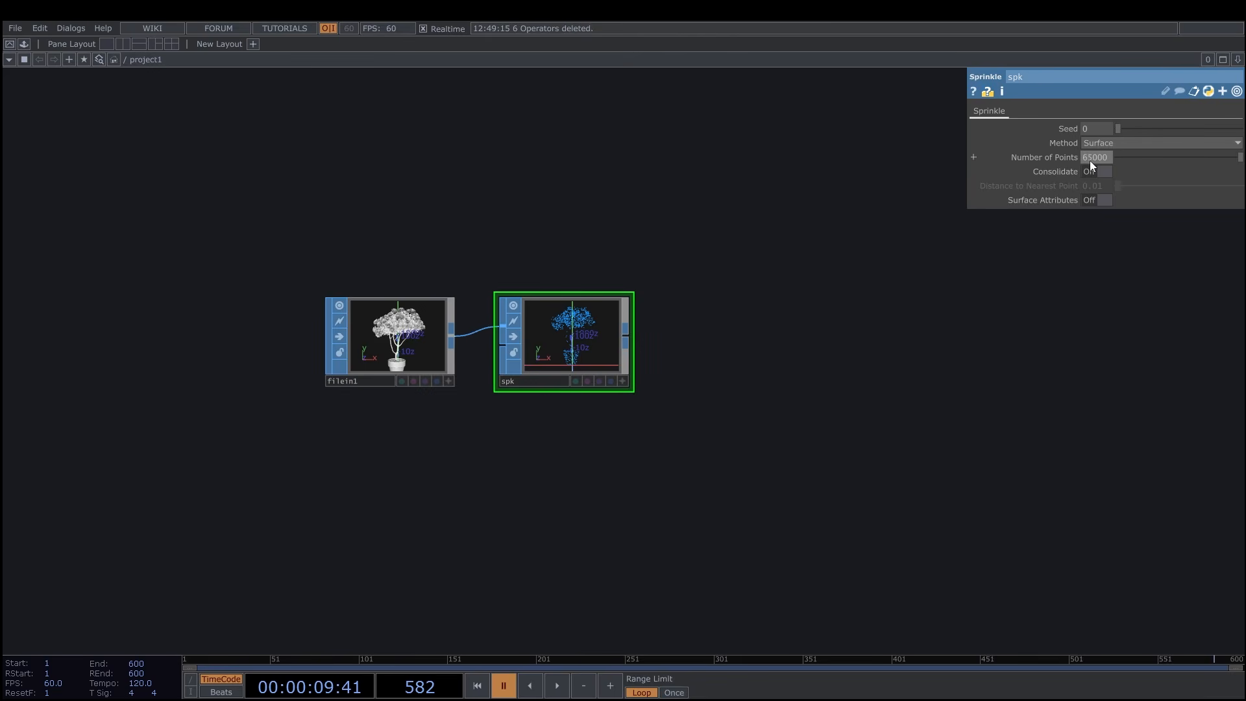
Append a SOP to CHOP operator after spk and name it sopto.
{"action": "scroll", "coordinate": [668, 323], "scroll_direction": "up", "scroll_amount": 3}
{"action": "left_click_drag", "start_coordinate": [673, 326], "coordinate": [649, 323]}
{"action": "scroll", "coordinate": [649, 323], "scroll_direction": "down", "scroll_amount": 3}
{"action": "left_click_drag", "start_coordinate": [817, 342], "coordinate": [742, 348]}
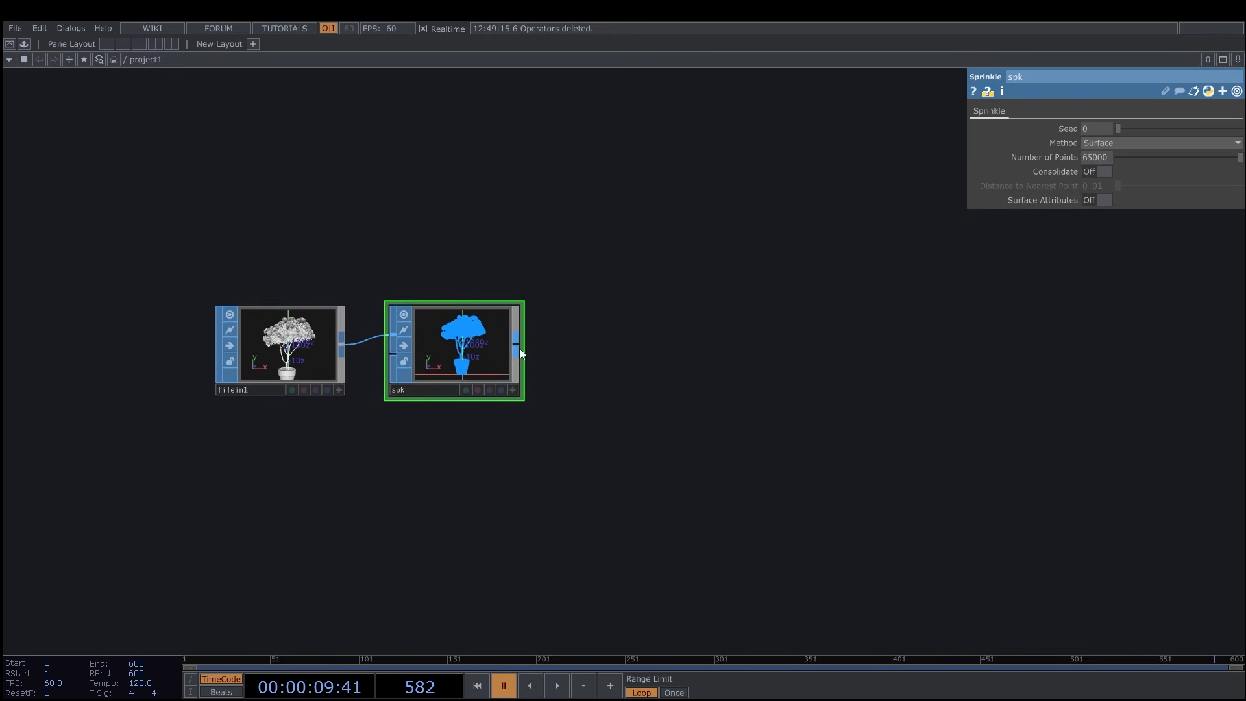
{"action": "right_click", "coordinate": [519, 350]}
{"action": "left_click", "coordinate": [376, 184]}
{"action": "left_click", "coordinate": [347, 209]}
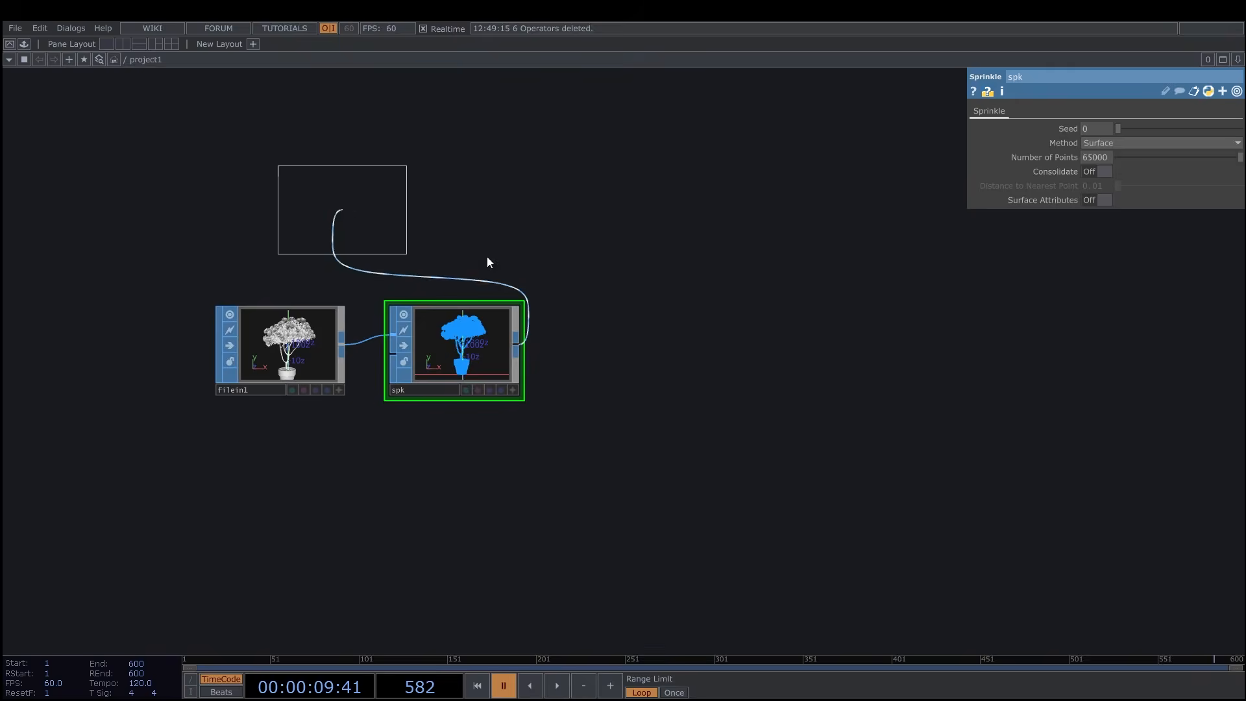
{"action": "left_click", "coordinate": [628, 348]}
{"action": "left_click_drag", "start_coordinate": [692, 348], "coordinate": [555, 337]}
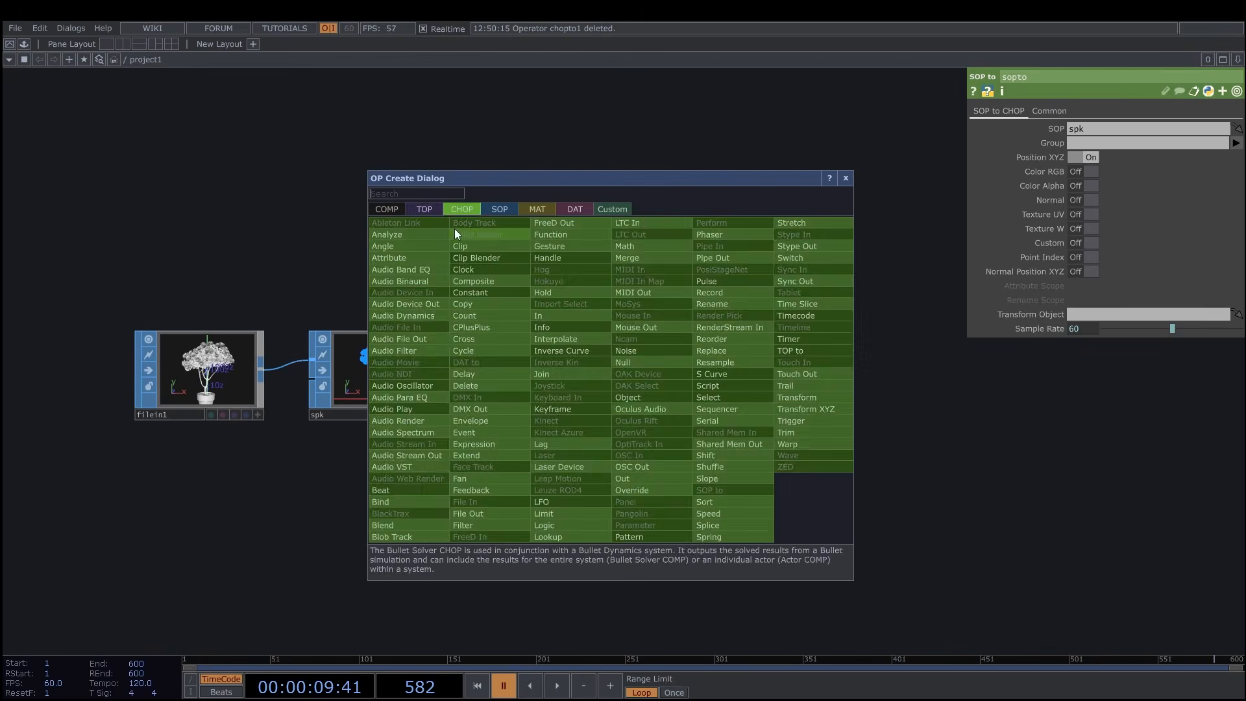
Append a CHOP to TOP operator after sopto to convert the channels into a texture.
{"action": "left_click", "coordinate": [428, 210]}
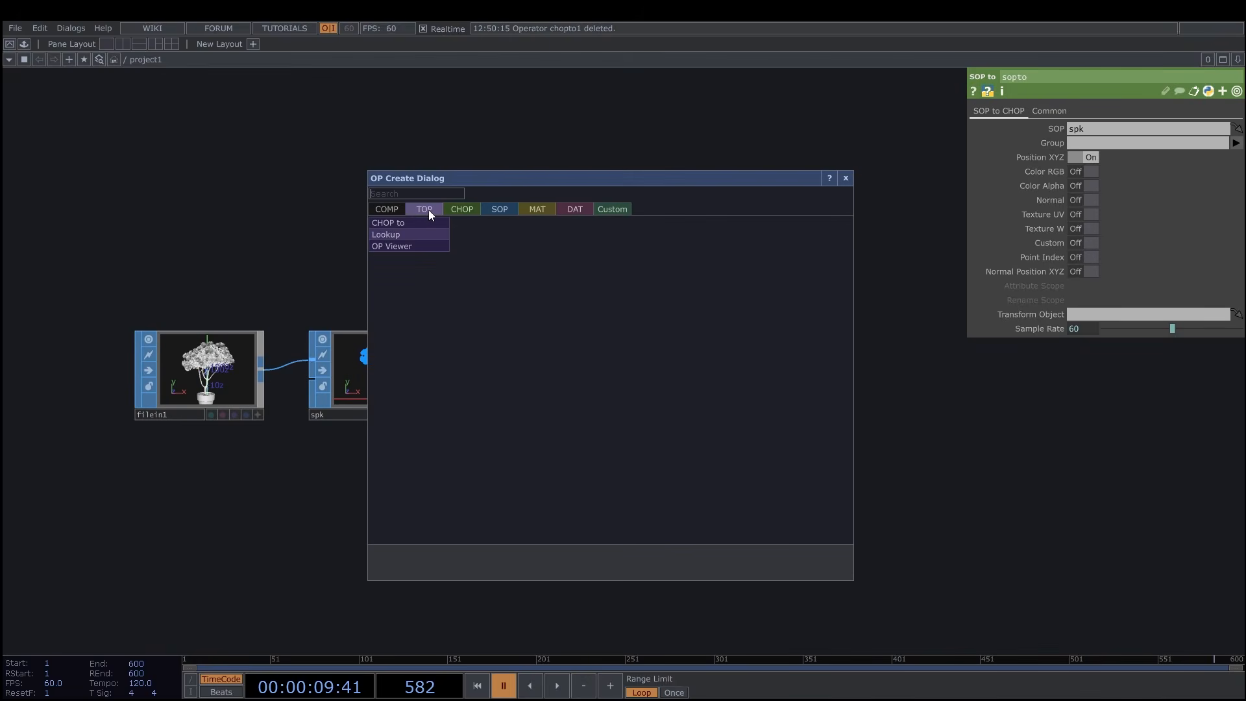
{"action": "left_click", "coordinate": [421, 222]}
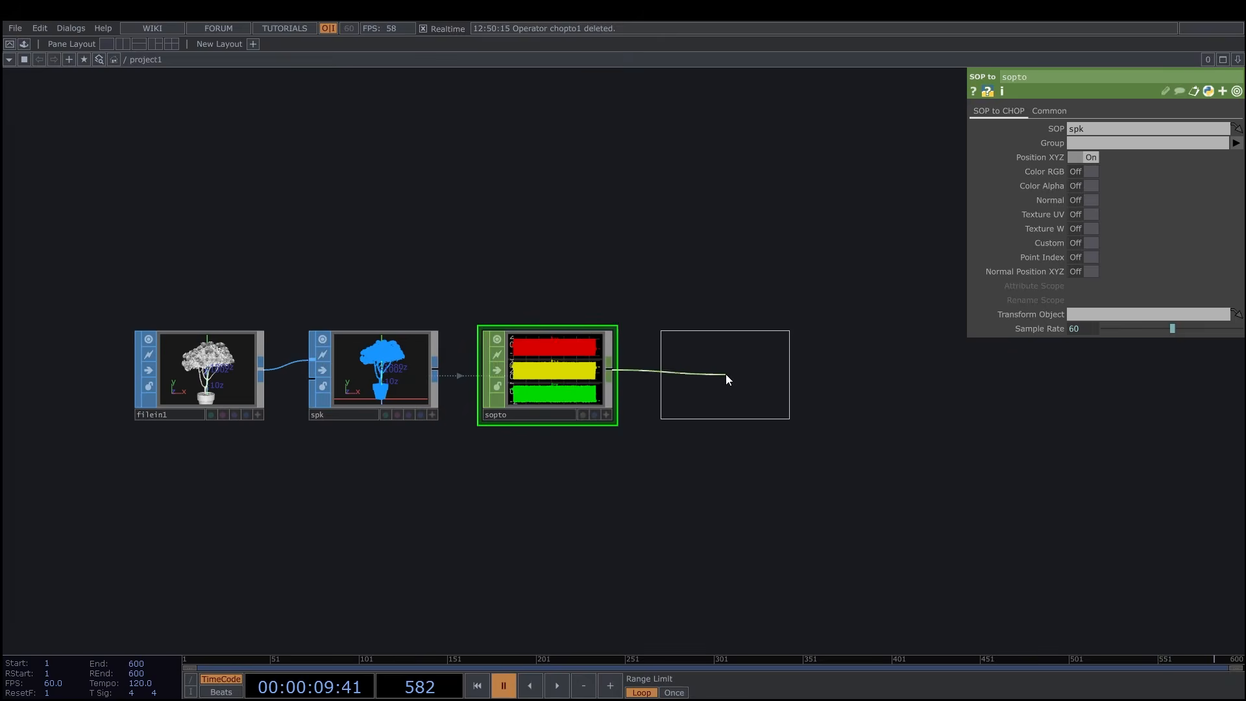
{"action": "left_click", "coordinate": [725, 374]}
{"action": "left_click_drag", "start_coordinate": [801, 497], "coordinate": [682, 453]}
{"action": "scroll", "coordinate": [682, 453], "scroll_direction": "down", "scroll_amount": 3}
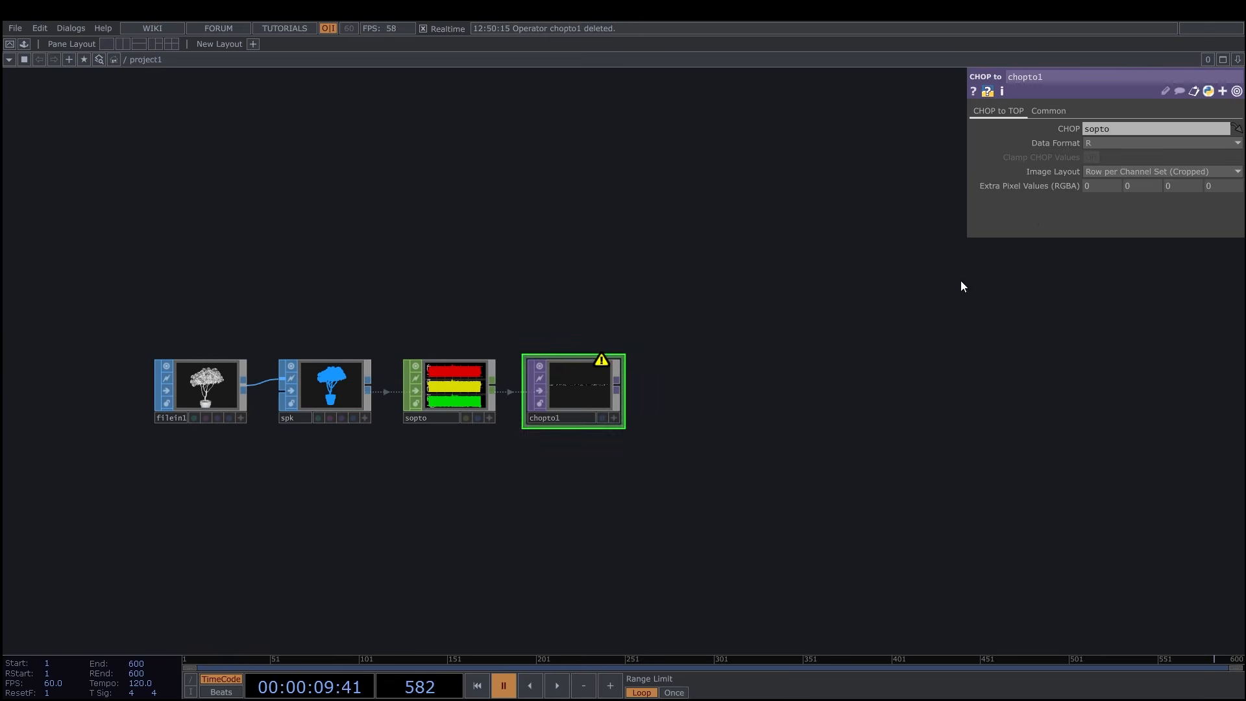
Set the CHOP to TOP operator's data format to RGB and its image layout to Fit to Square (Combine Sets).
{"action": "left_click", "coordinate": [1101, 143]}
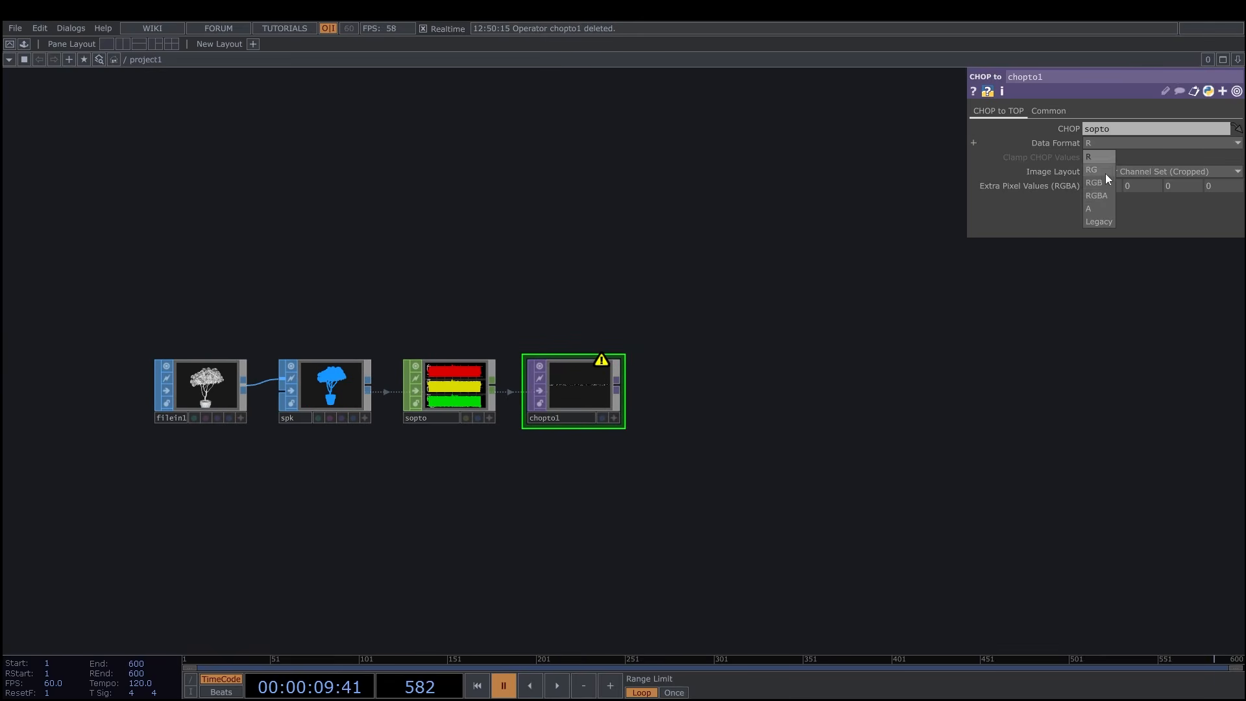
{"action": "left_click", "coordinate": [1101, 184]}
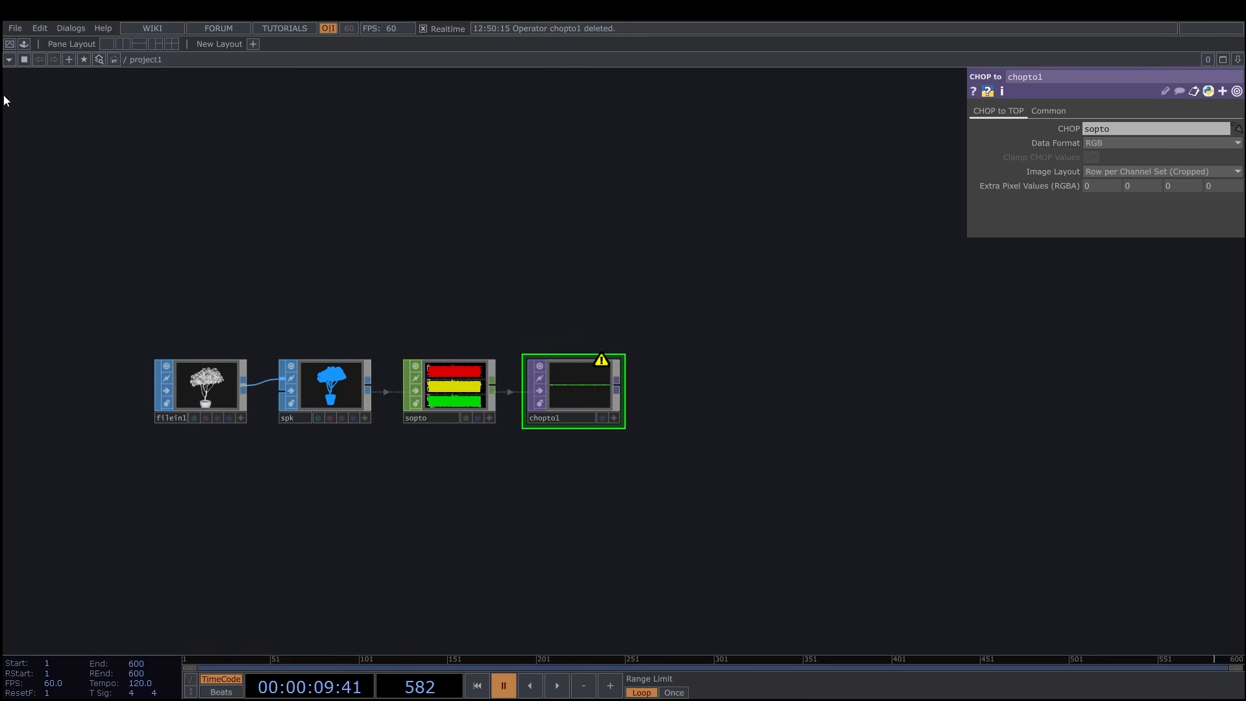
{"action": "left_click", "coordinate": [1113, 171]}
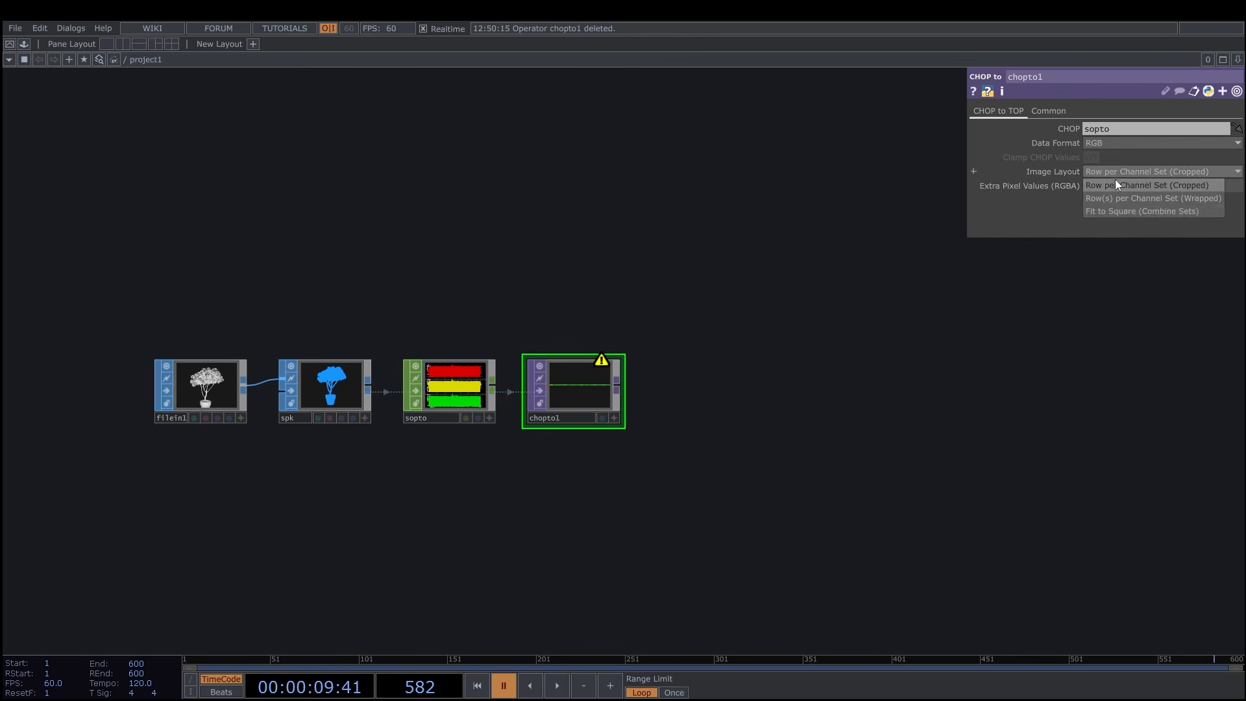
{"action": "left_click", "coordinate": [1129, 212]}
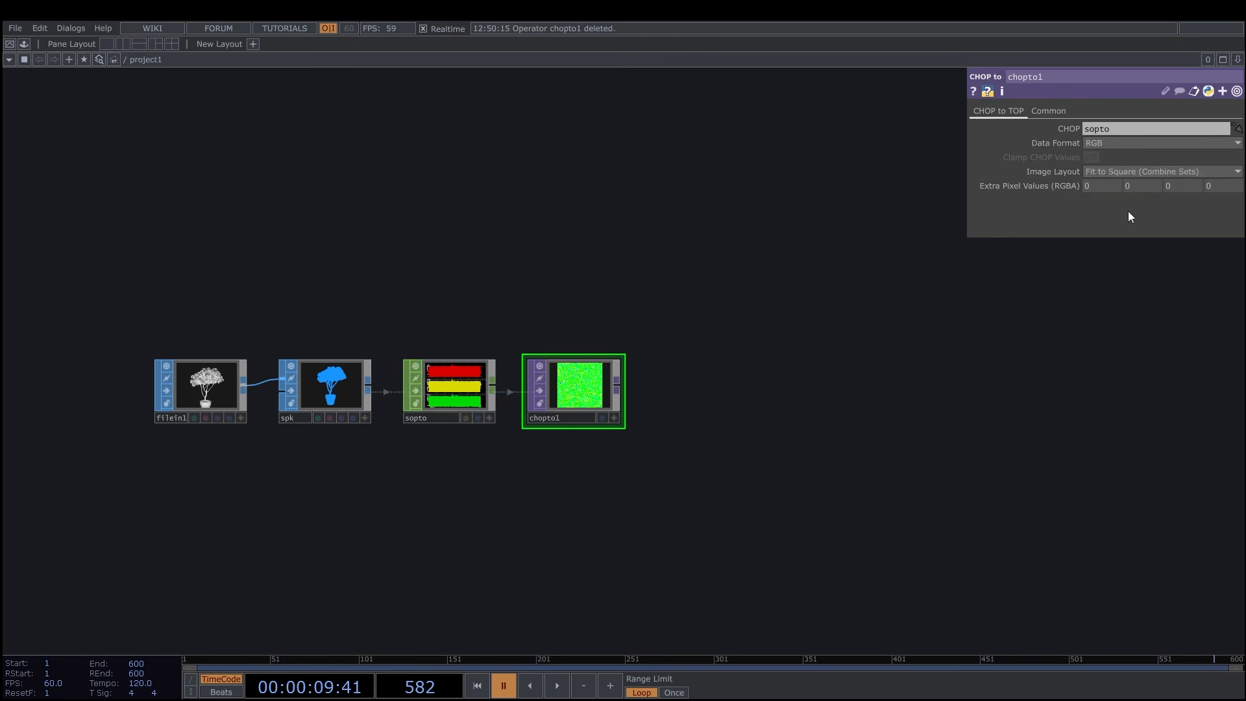
Set the output resolution of the CHOP to TOP operator to Custom Resolution.
{"action": "left_click", "coordinate": [1049, 110]}
{"action": "left_click", "coordinate": [1105, 128]}
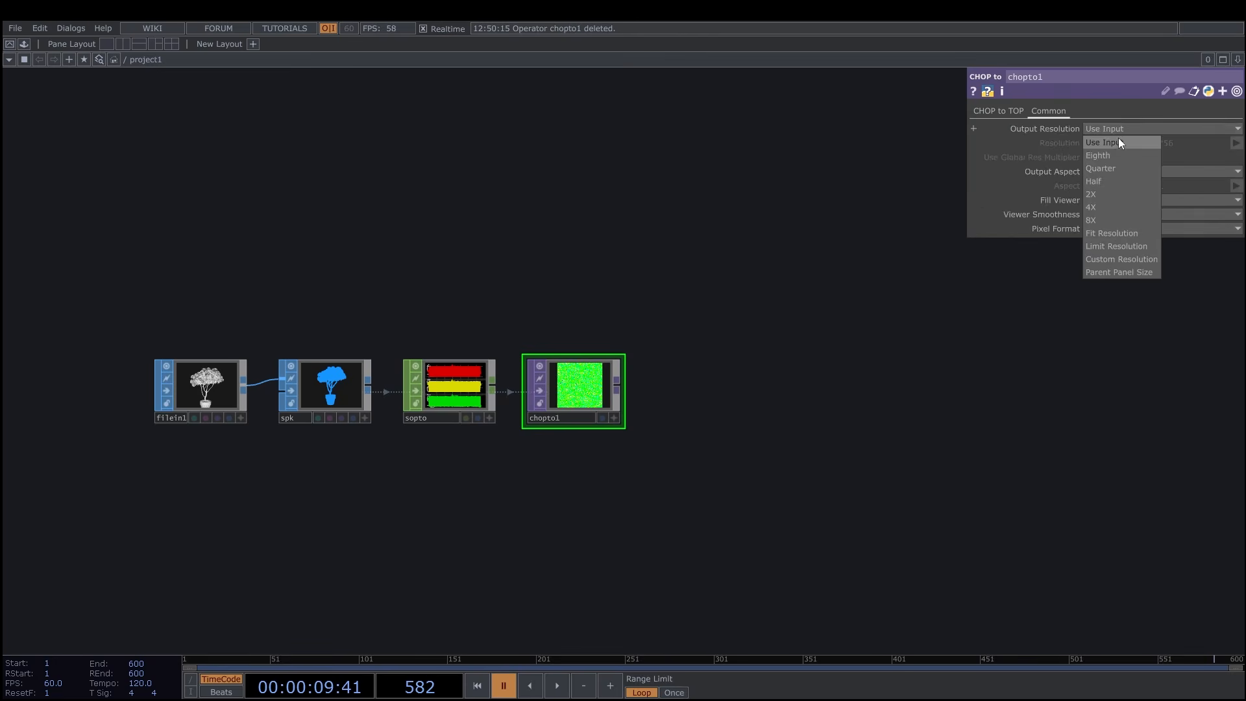
{"action": "left_click", "coordinate": [1117, 259]}
Append a Feedback TOP after chopto1.
{"action": "left_click_drag", "start_coordinate": [762, 322], "coordinate": [714, 285]}
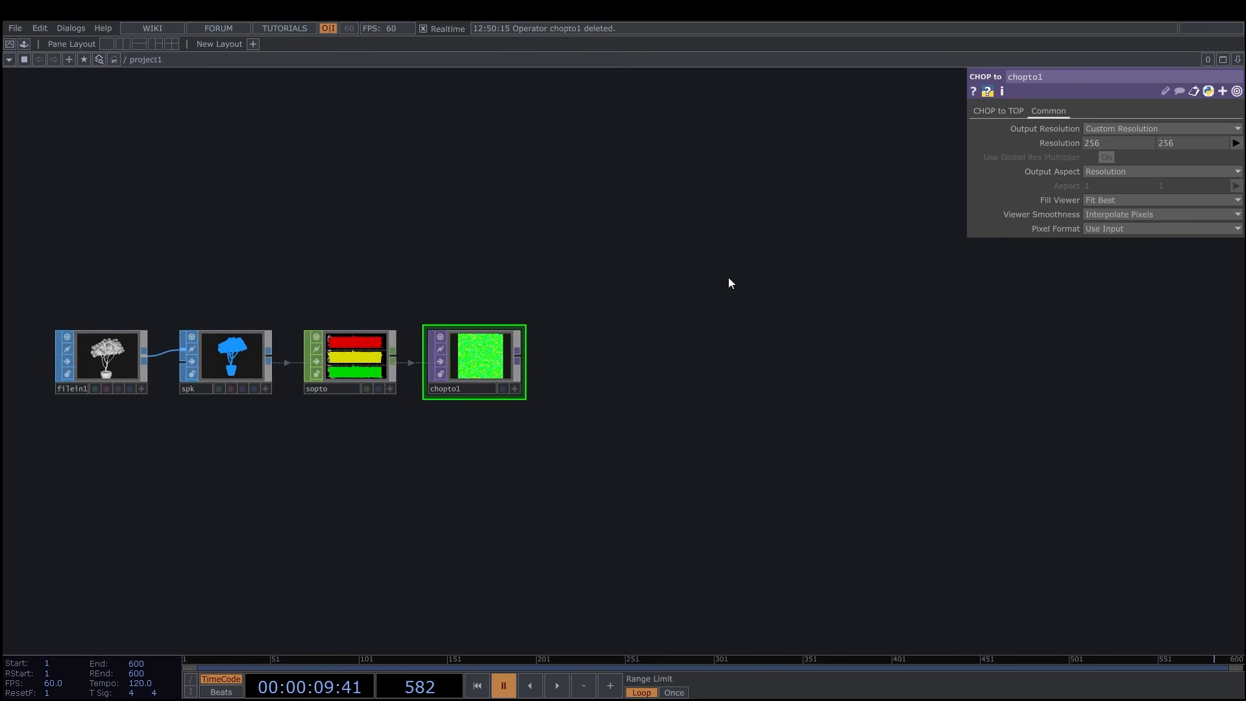
{"action": "left_click_drag", "start_coordinate": [630, 330], "coordinate": [613, 309]}
{"action": "scroll", "coordinate": [641, 327], "scroll_direction": "down", "scroll_amount": 3}
{"action": "left_click_drag", "start_coordinate": [662, 346], "coordinate": [692, 365]}
{"action": "scroll", "coordinate": [688, 364], "scroll_direction": "up", "scroll_amount": 3}
{"action": "left_click_drag", "start_coordinate": [588, 351], "coordinate": [604, 372]}
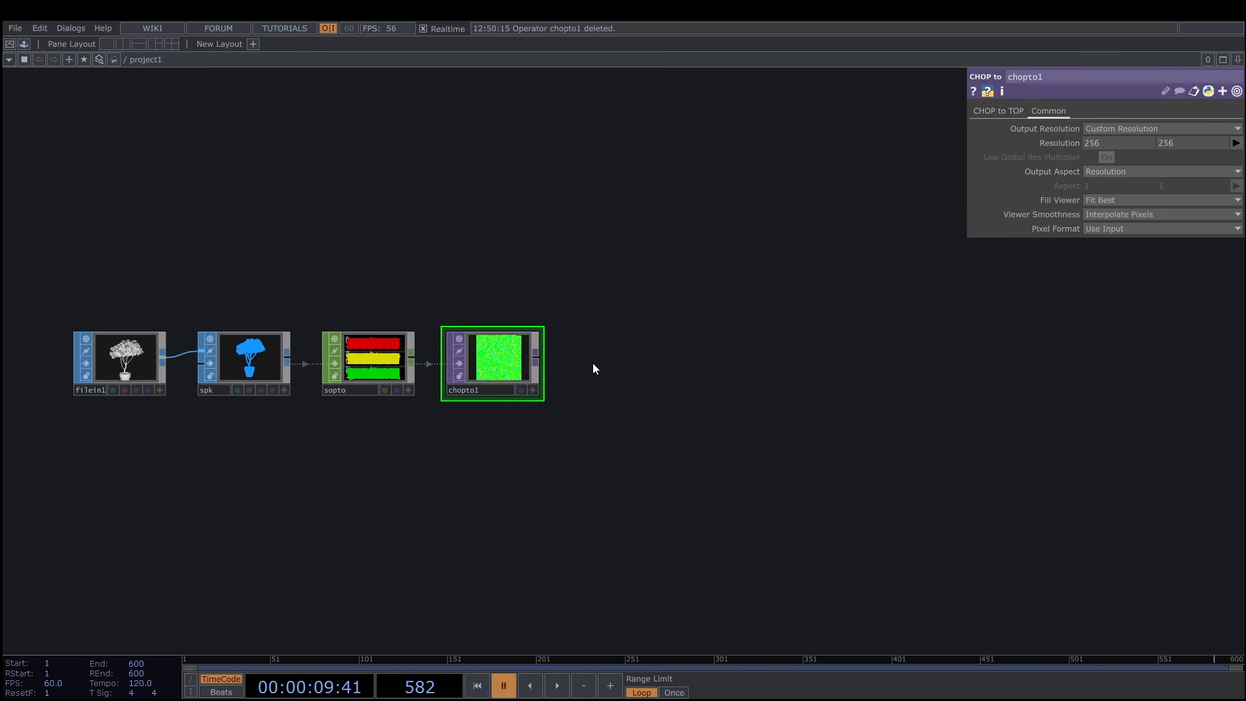
{"action": "right_click", "coordinate": [540, 360]}
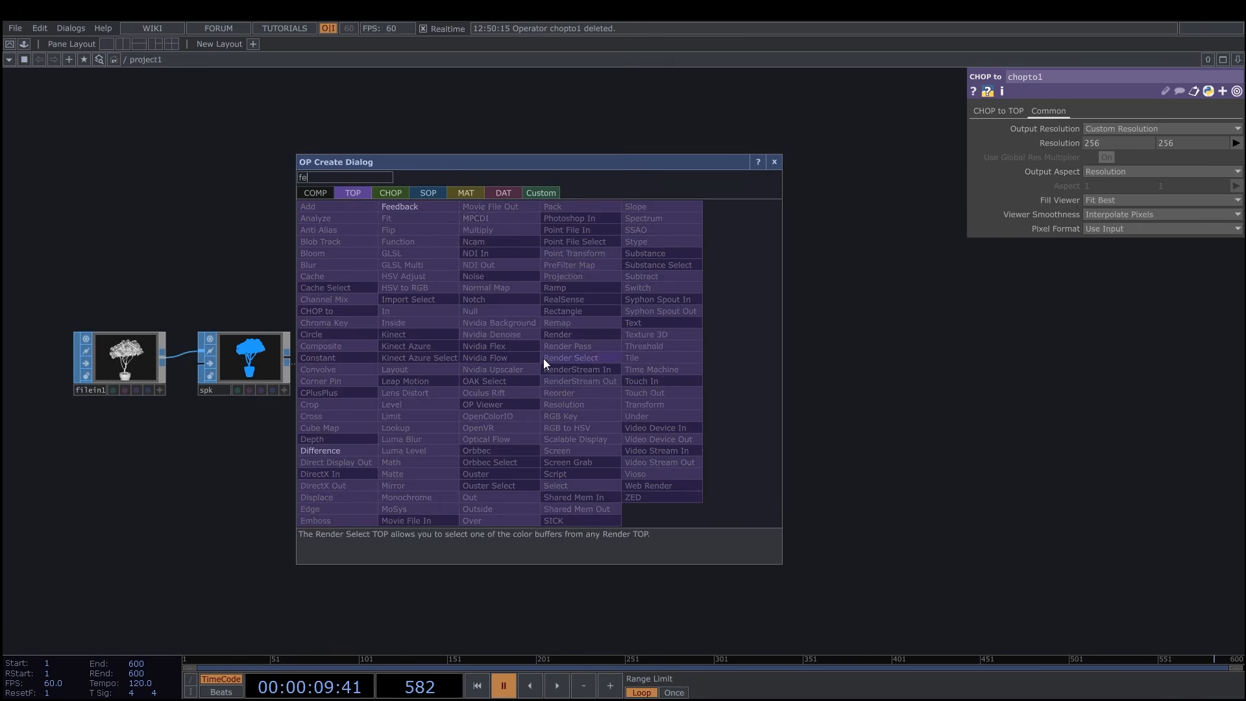
{"action": "left_click", "coordinate": [438, 207]}
{"action": "left_click", "coordinate": [629, 360]}
{"action": "left_click_drag", "start_coordinate": [753, 377], "coordinate": [624, 354]}
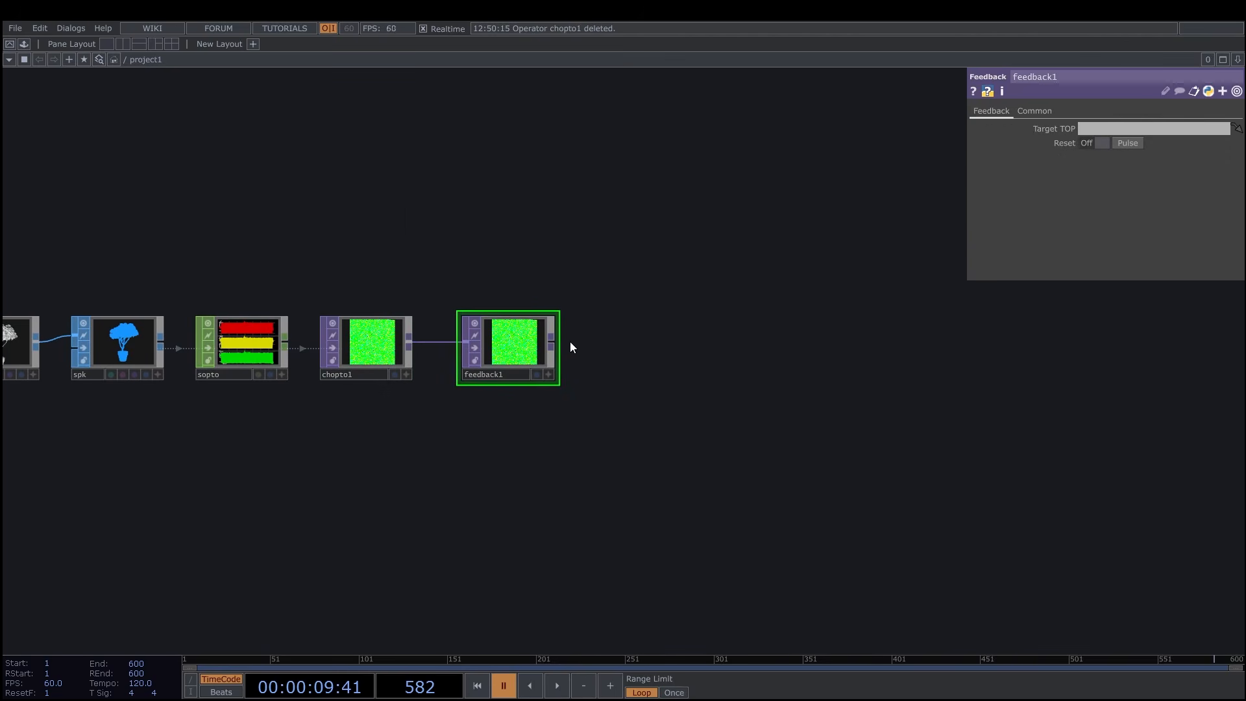
Append a Corner Pin TOP after feedback1.
{"action": "right_click", "coordinate": [553, 340]}
{"action": "type", "text": "cor"}
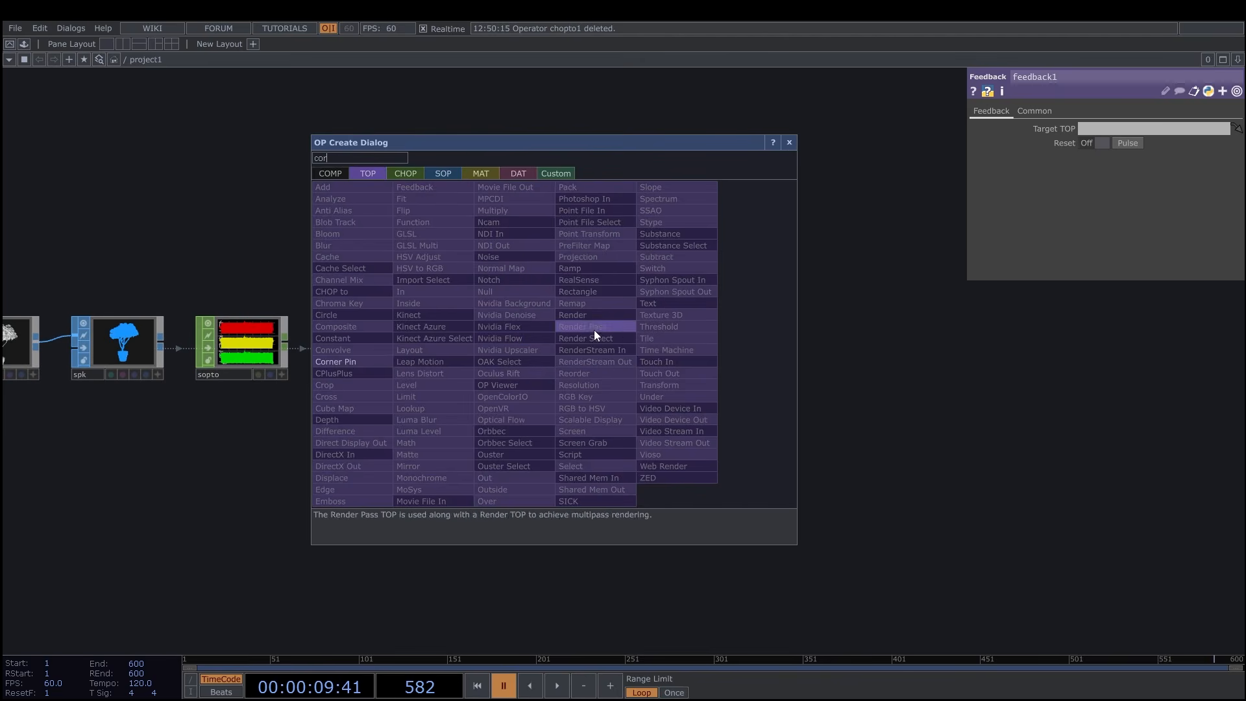
{"action": "key", "text": "Return"}
{"action": "left_click", "coordinate": [643, 343]}
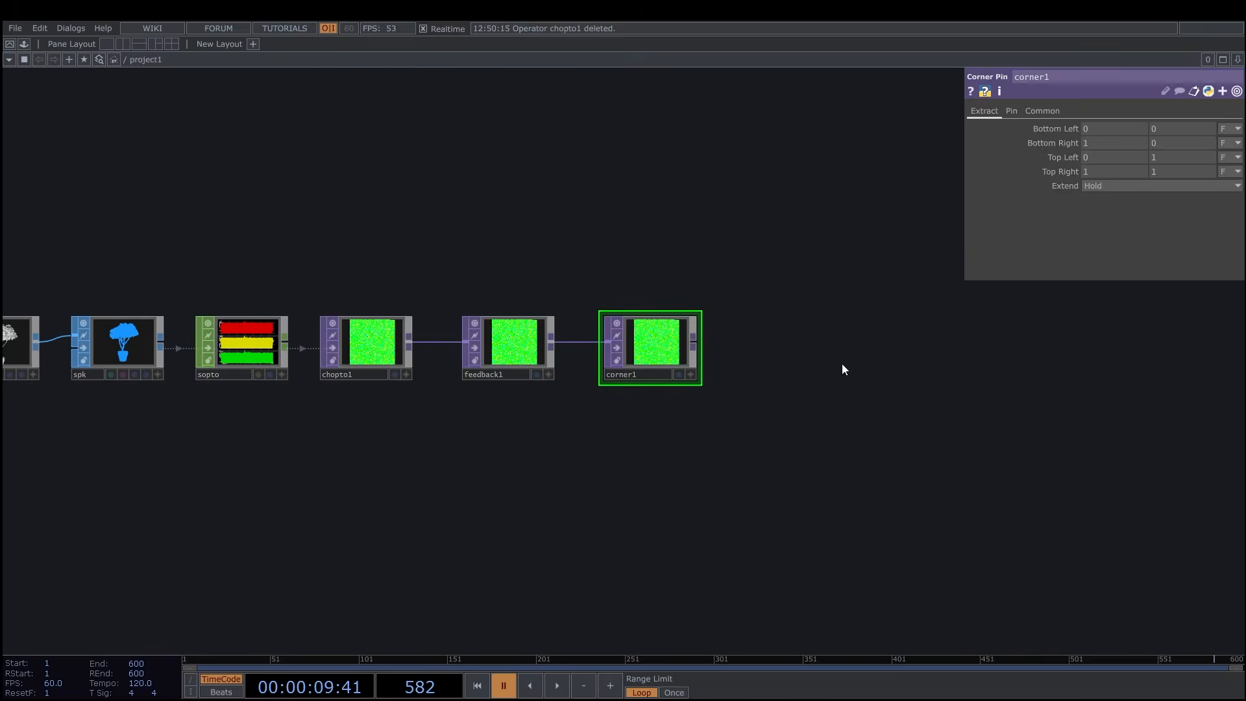
Set the Corner Pin's extract Bottom Left X to -0.3, Bottom Right X to -18, Top Left to 5 and 6, and Extend to Repeat.
{"action": "left_click_drag", "start_coordinate": [842, 364], "coordinate": [770, 364]}
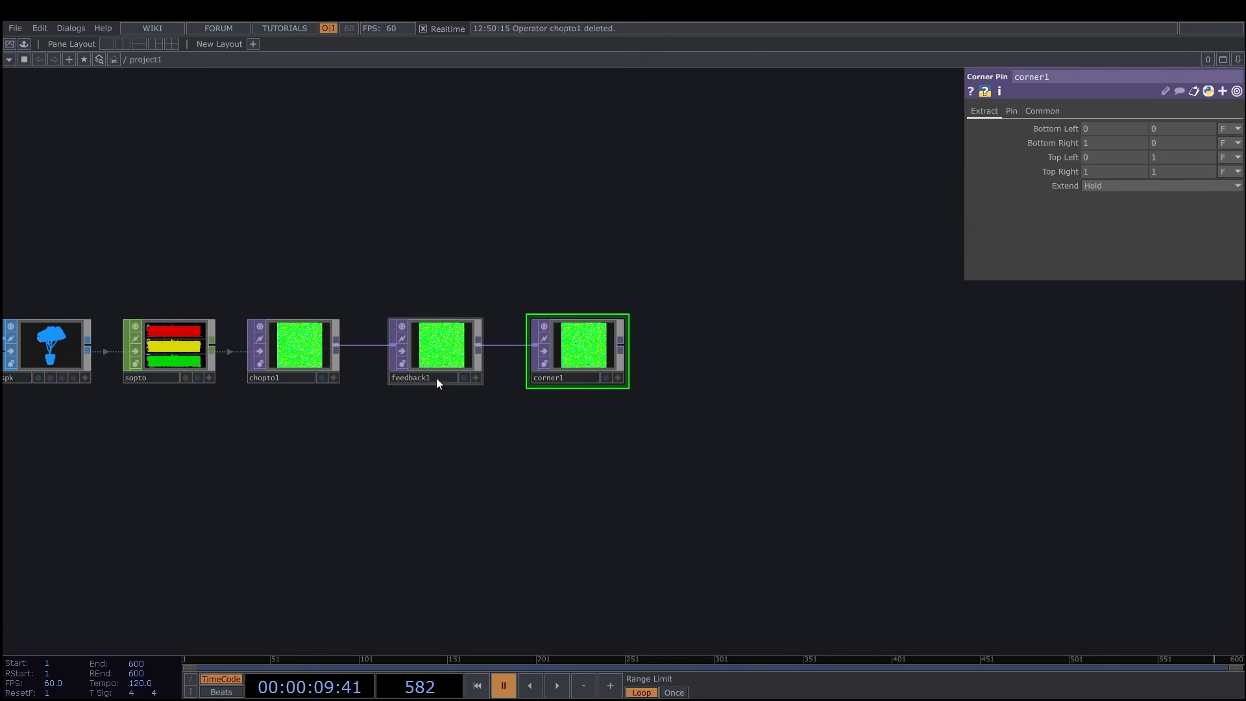
{"action": "left_click_drag", "start_coordinate": [473, 426], "coordinate": [571, 424]}
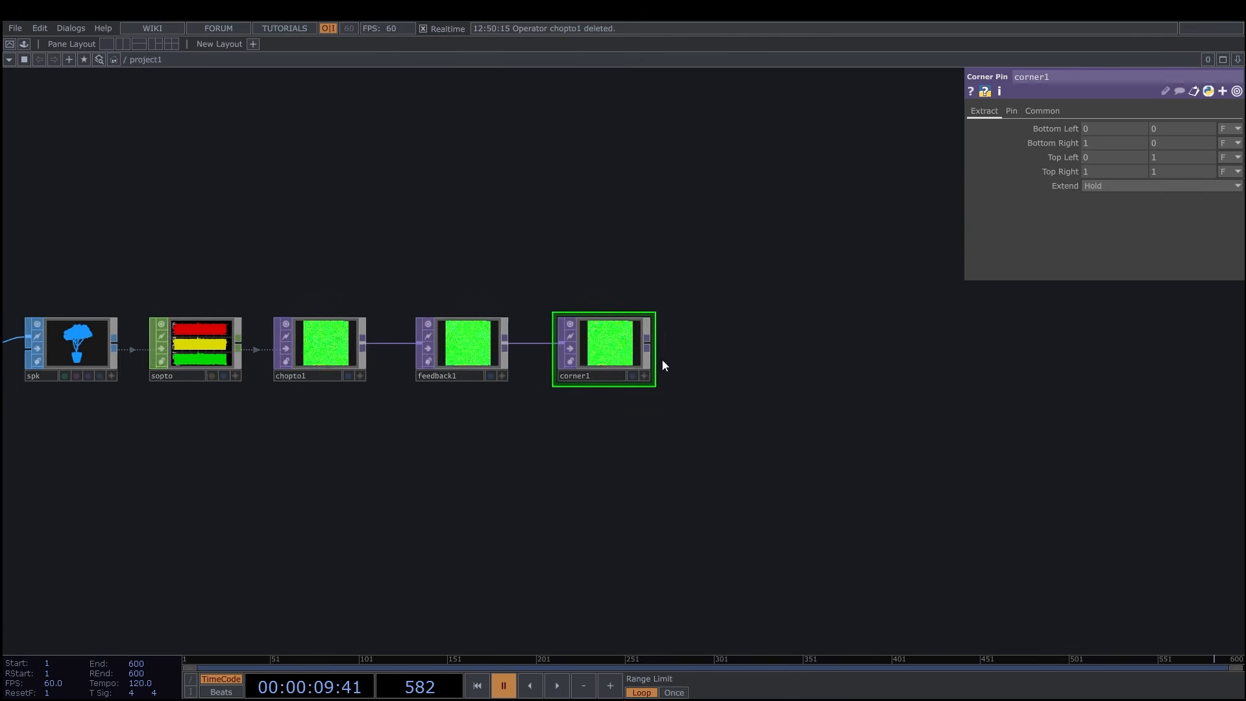
{"action": "left_click", "coordinate": [1104, 129]}
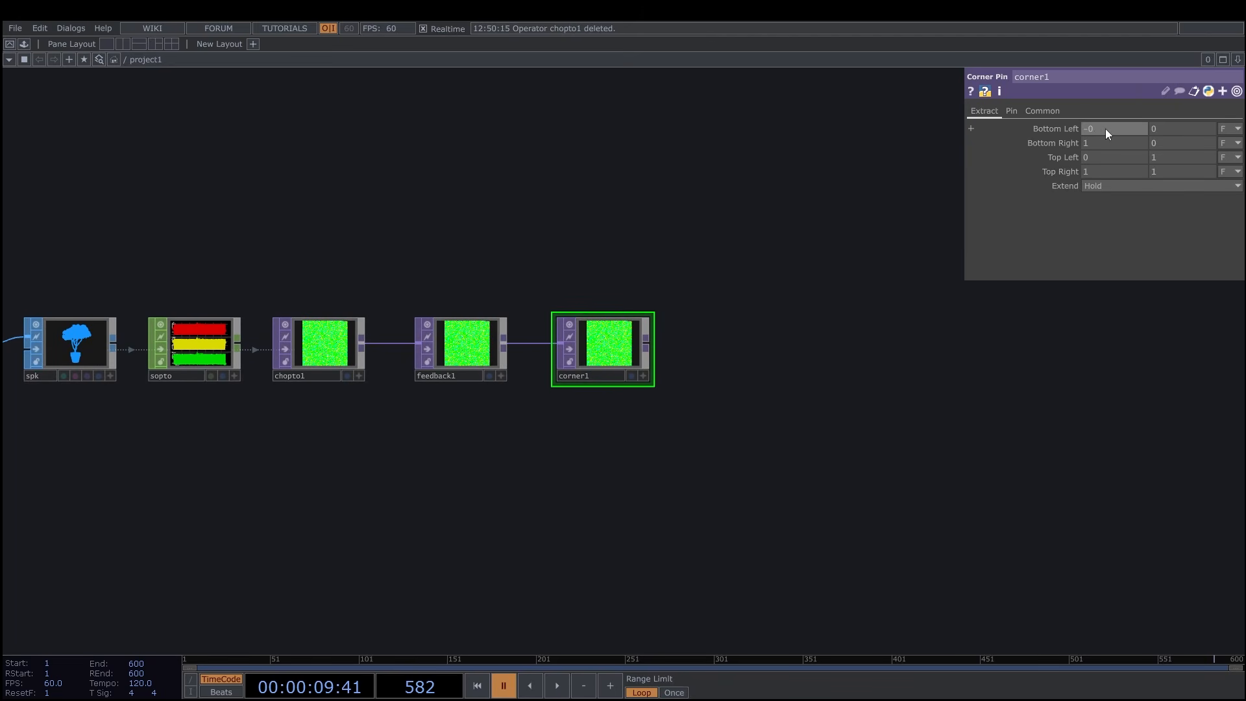
{"action": "left_click", "coordinate": [1114, 143]}
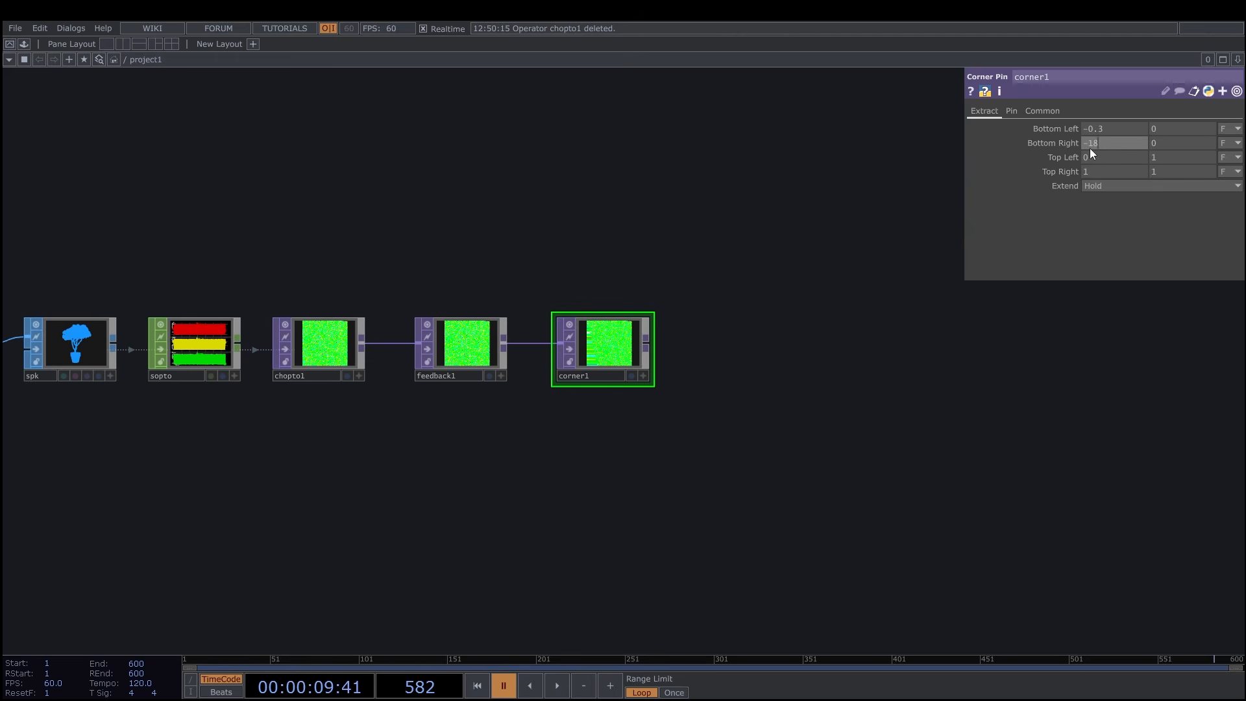
{"action": "left_click", "coordinate": [1108, 158]}
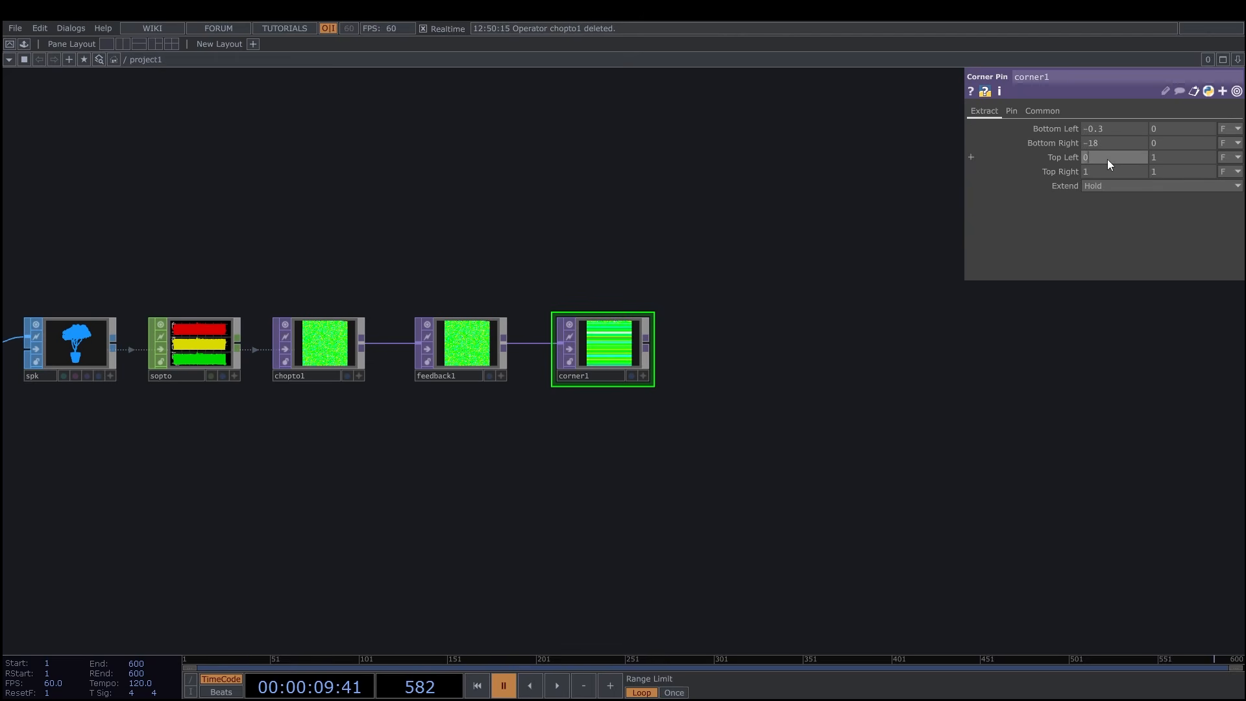
{"action": "type", "text": "5"}
{"action": "left_click", "coordinate": [1168, 155]}
{"action": "type", "text": "6"}
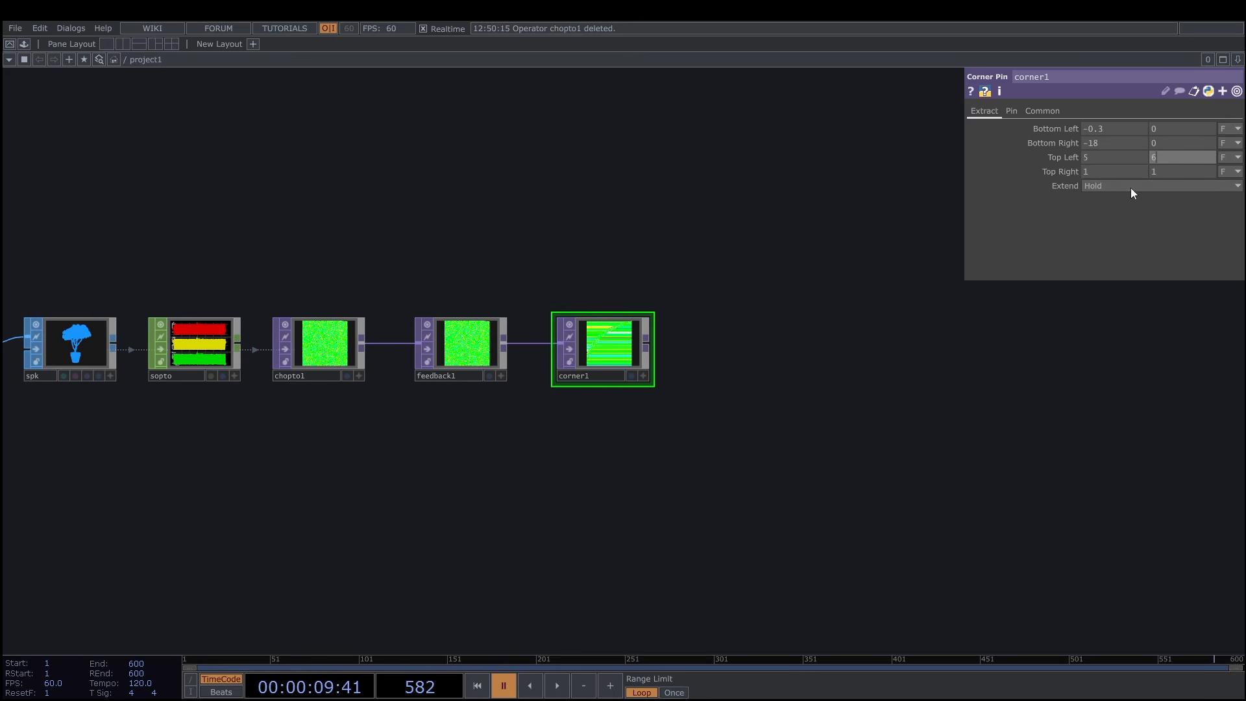
{"action": "left_click", "coordinate": [1130, 186]}
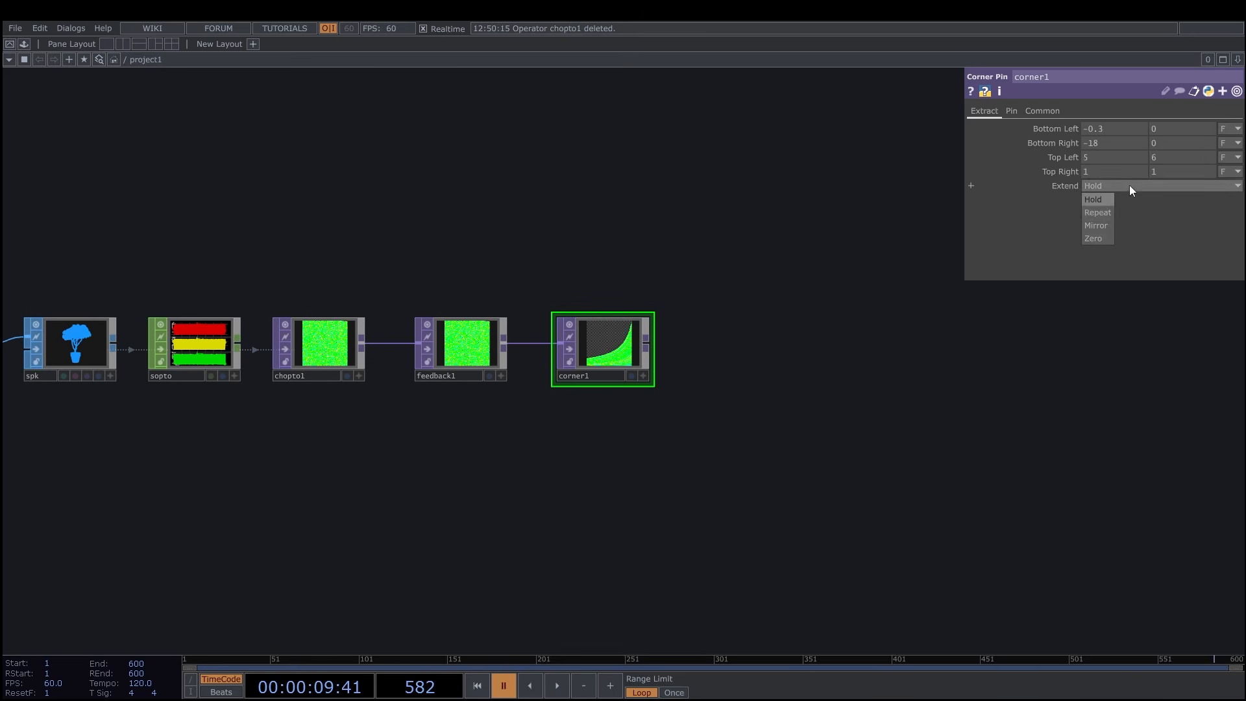
{"action": "left_click", "coordinate": [1098, 213]}
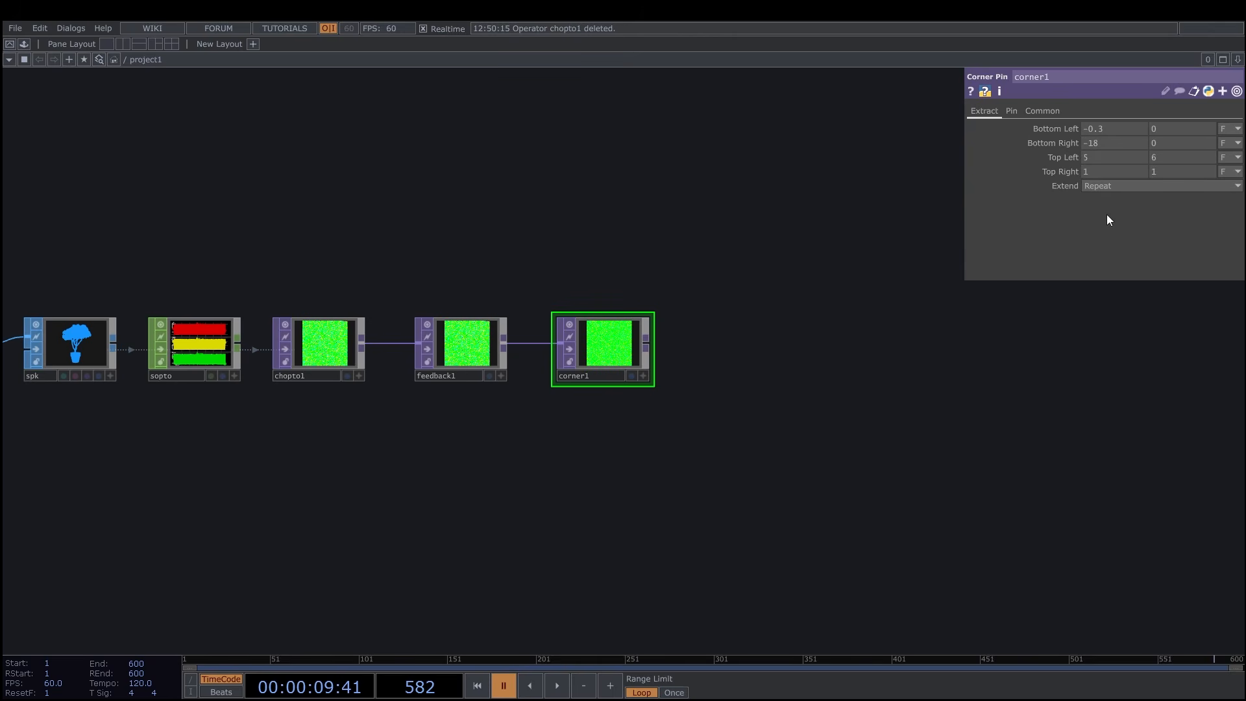
Set the Corner Pin's pin corners: Bottom Right to 72 and -7, Top Left X to -1, and Top Right X to -3.6.
{"action": "left_click", "coordinate": [1014, 110]}
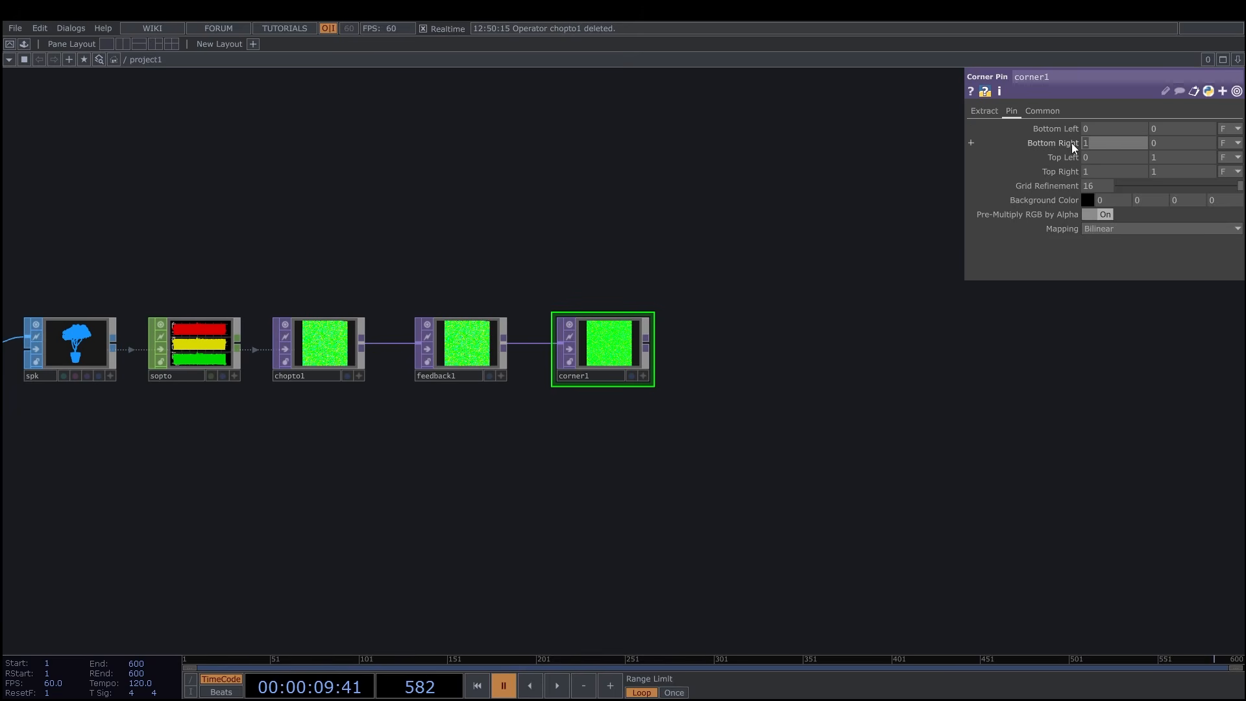
{"action": "left_click_drag", "start_coordinate": [1072, 143], "coordinate": [1166, 142]}
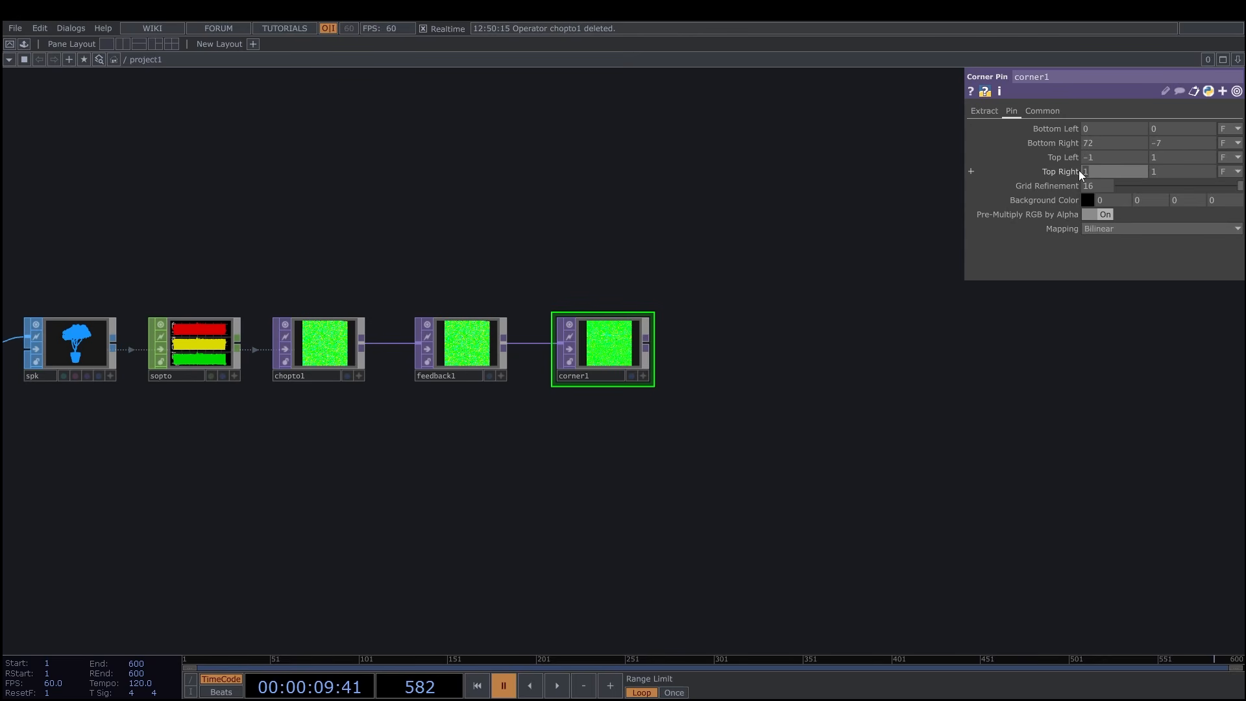
{"action": "type", "text": "-3.6"}
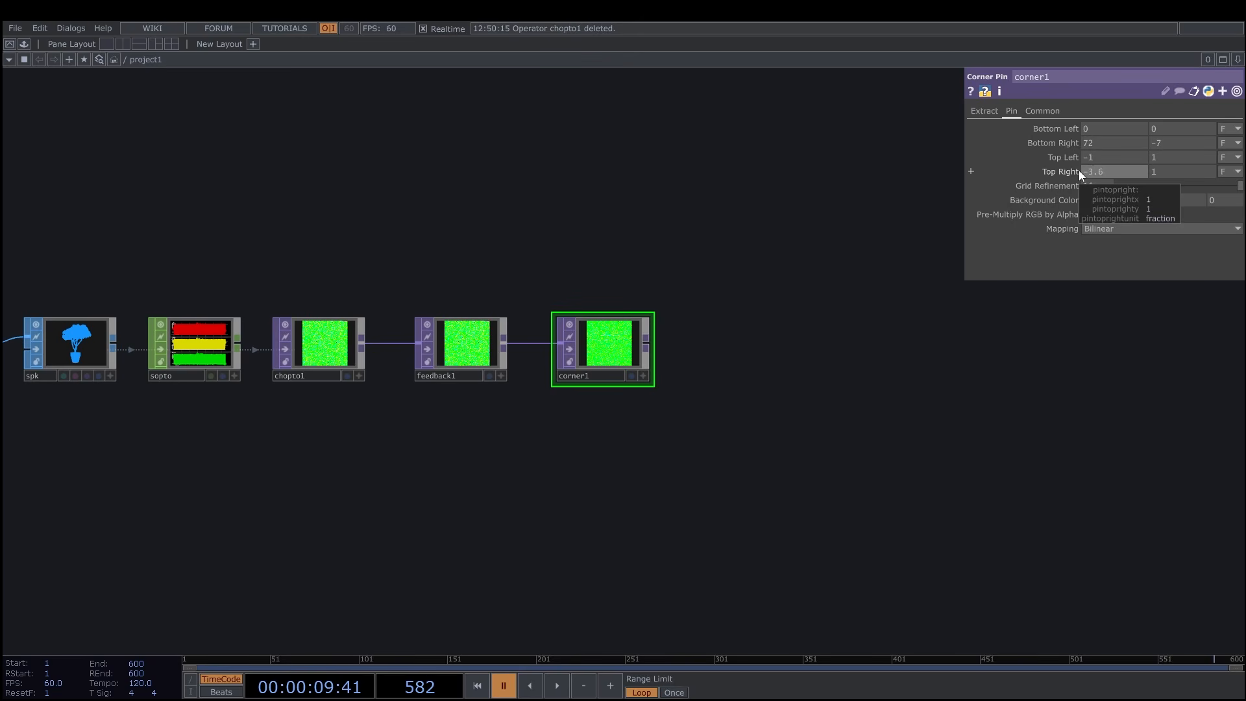
{"action": "key", "text": "Return"}
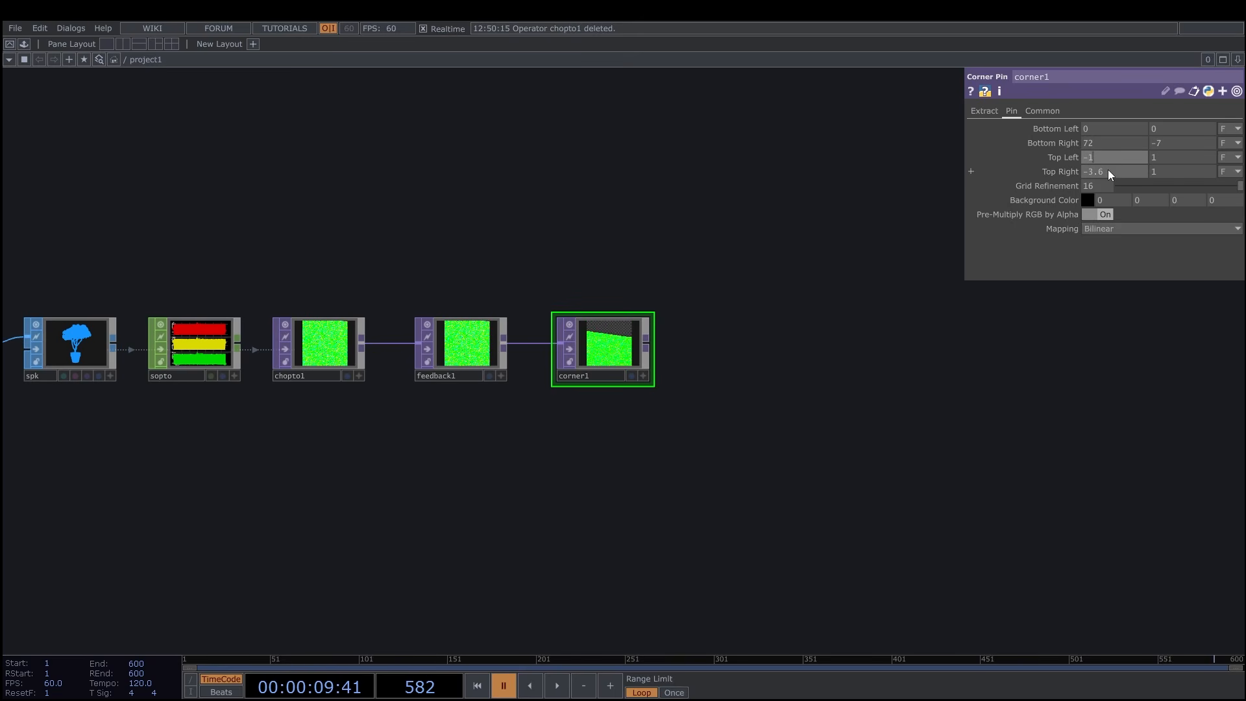
Set the Corner Pin's Mapping to Perspective and append a Composite TOP after it.
{"action": "left_click", "coordinate": [1119, 227]}
{"action": "left_click", "coordinate": [1114, 255]}
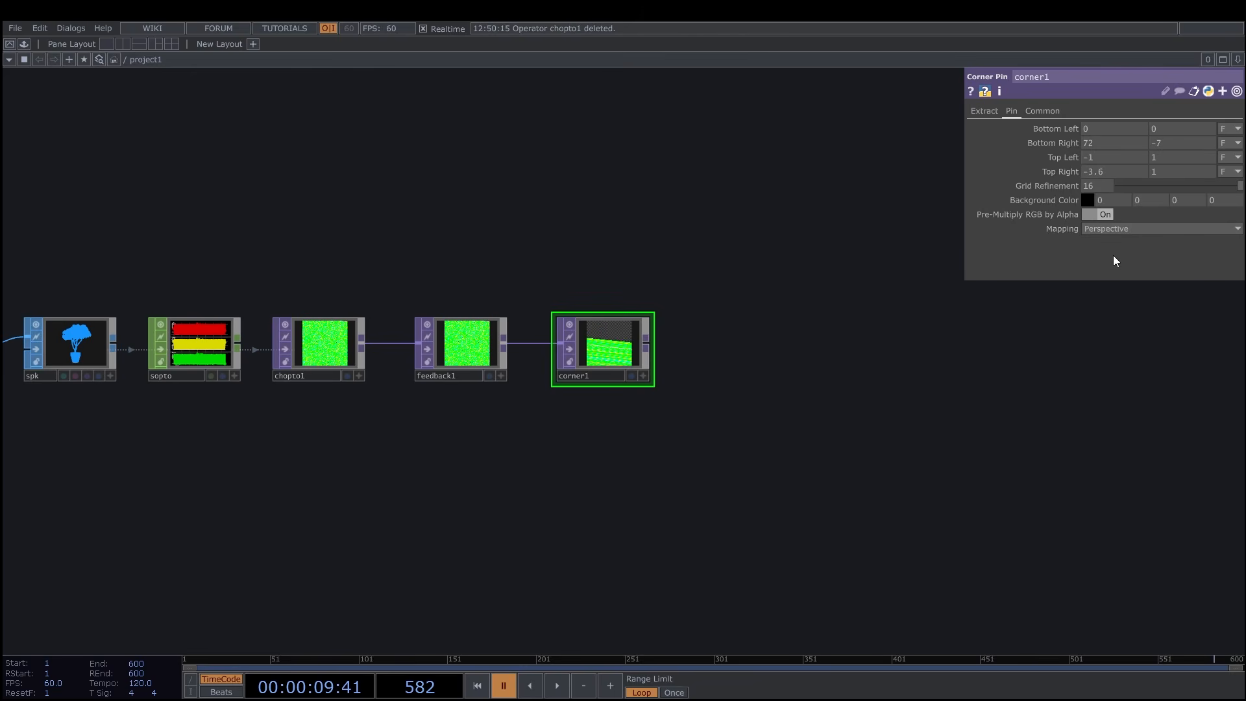
{"action": "left_click_drag", "start_coordinate": [698, 334], "coordinate": [667, 323]}
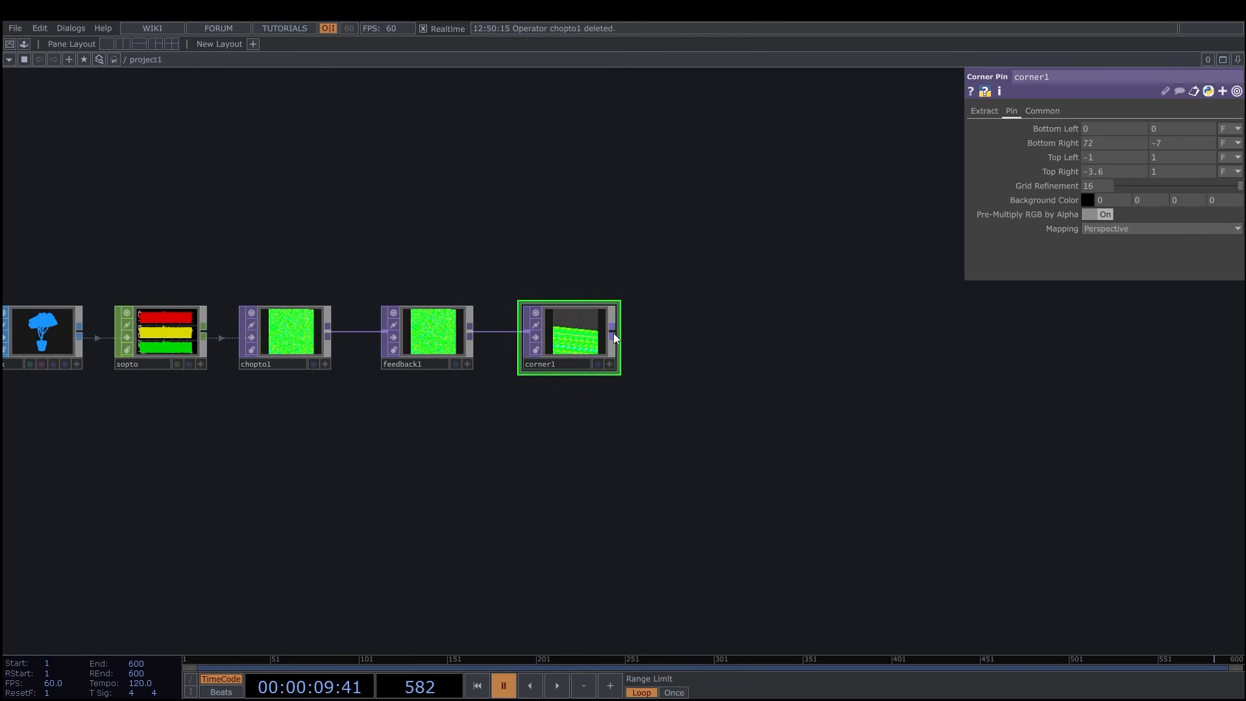
{"action": "right_click", "coordinate": [613, 333]}
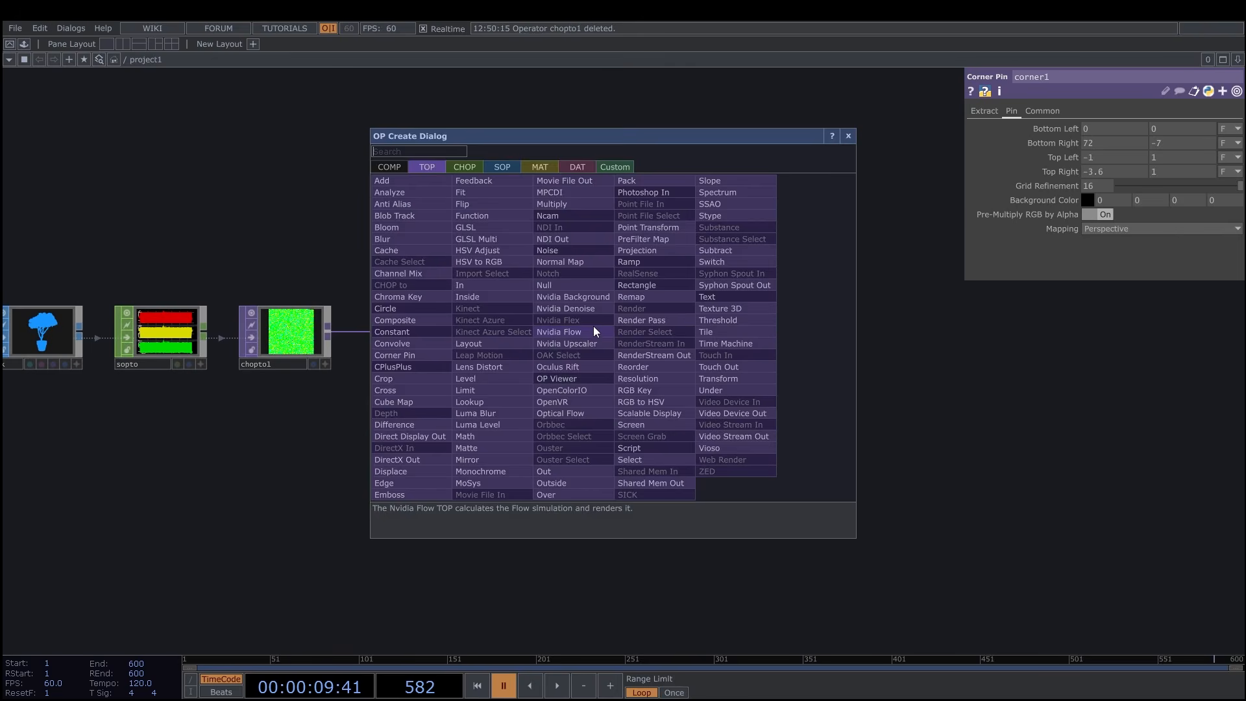
{"action": "left_click", "coordinate": [409, 320]}
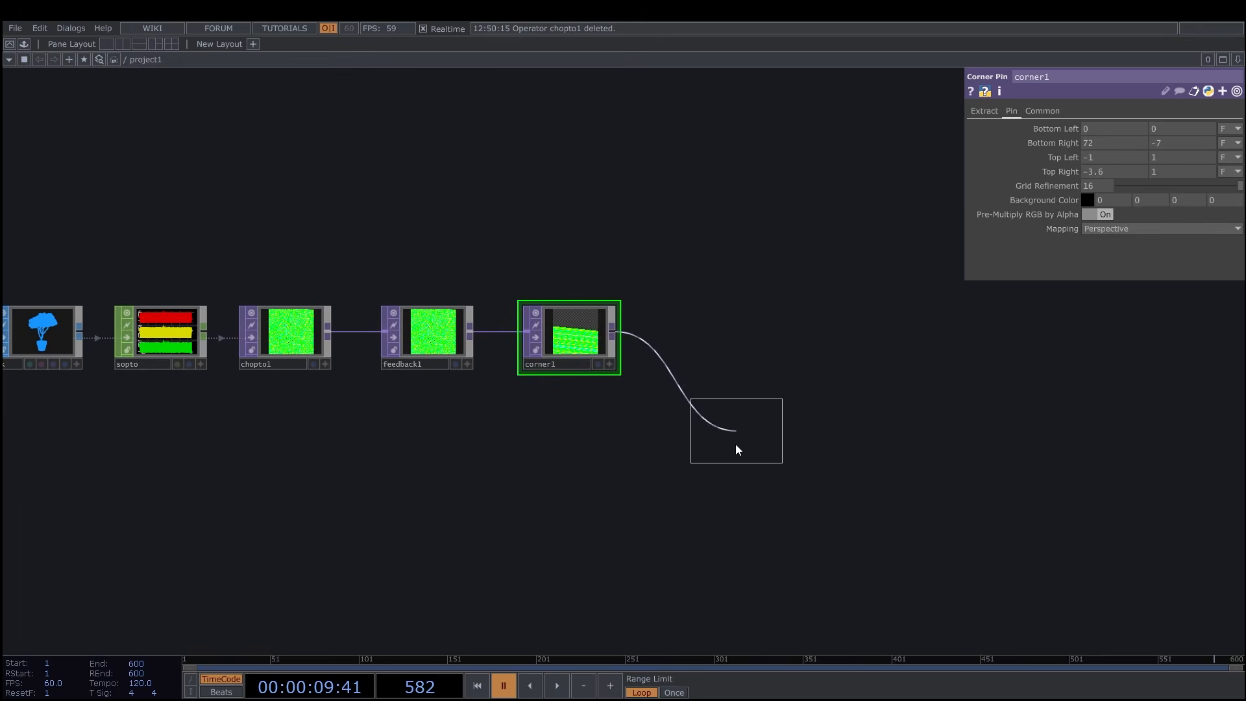
{"action": "left_click", "coordinate": [708, 458]}
Assign the Composite TOP comp1 as the target of feedback1 to close the feedback loop.
{"action": "left_click_drag", "start_coordinate": [766, 339], "coordinate": [816, 305]}
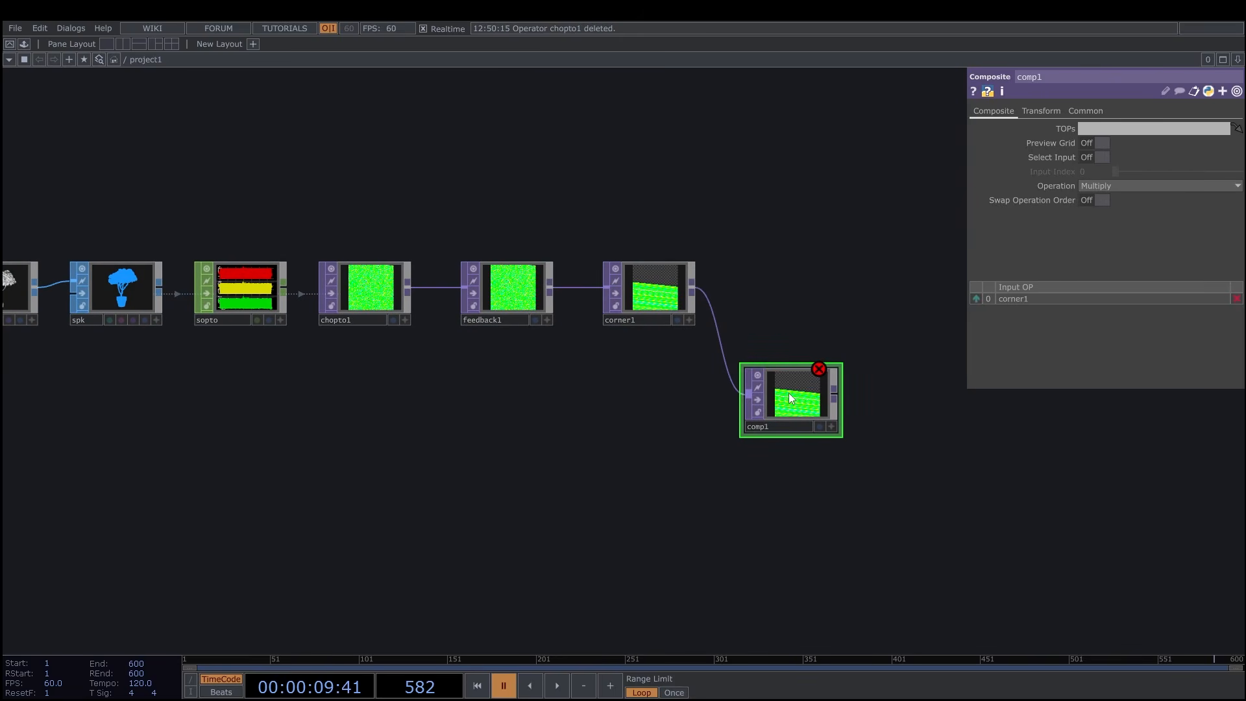
{"action": "left_click_drag", "start_coordinate": [787, 393], "coordinate": [515, 291]}
{"action": "left_click_drag", "start_coordinate": [812, 319], "coordinate": [750, 308]}
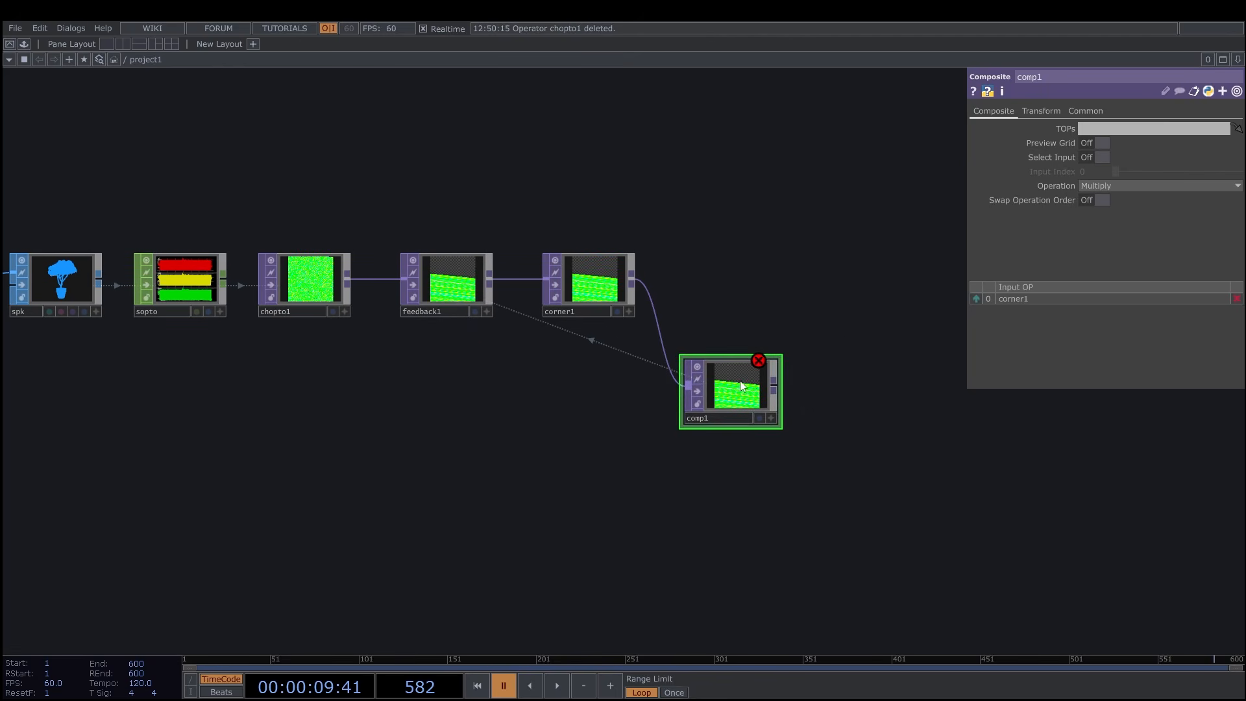
Set the Operation of the Composite TOP to Exclude.
{"action": "left_click", "coordinate": [1047, 185]}
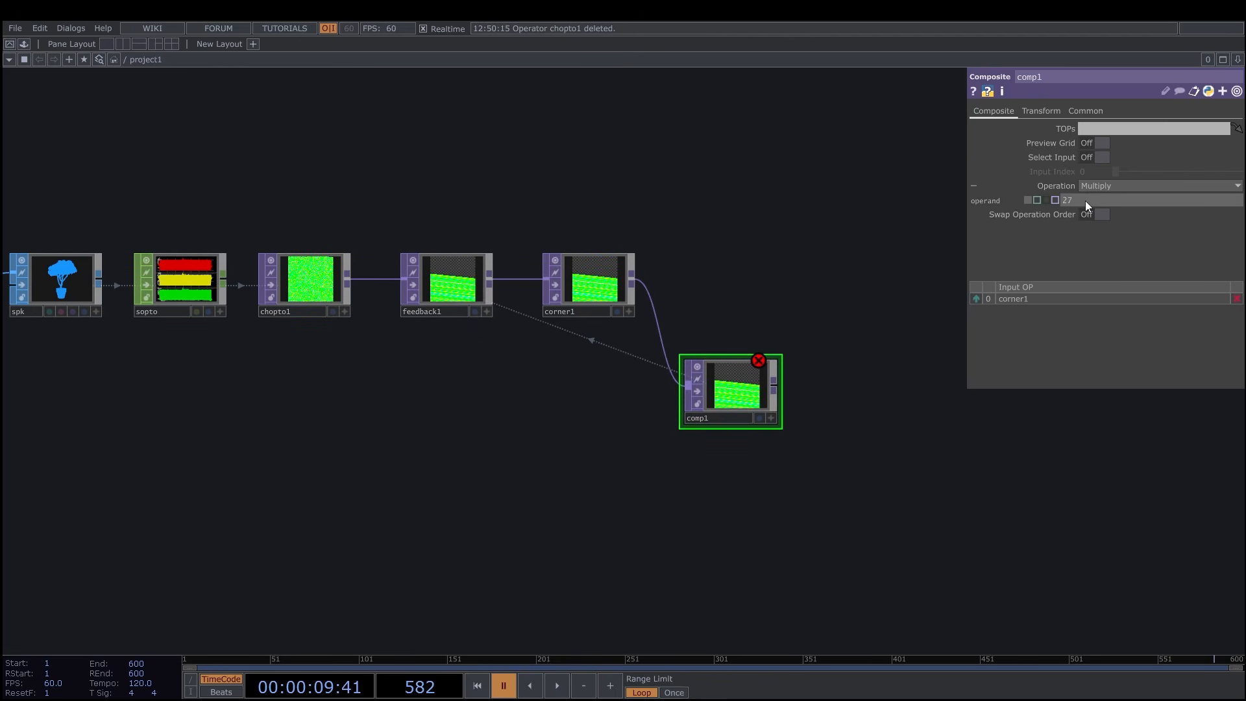
{"action": "left_click_drag", "start_coordinate": [1056, 201], "coordinate": [908, 292]}
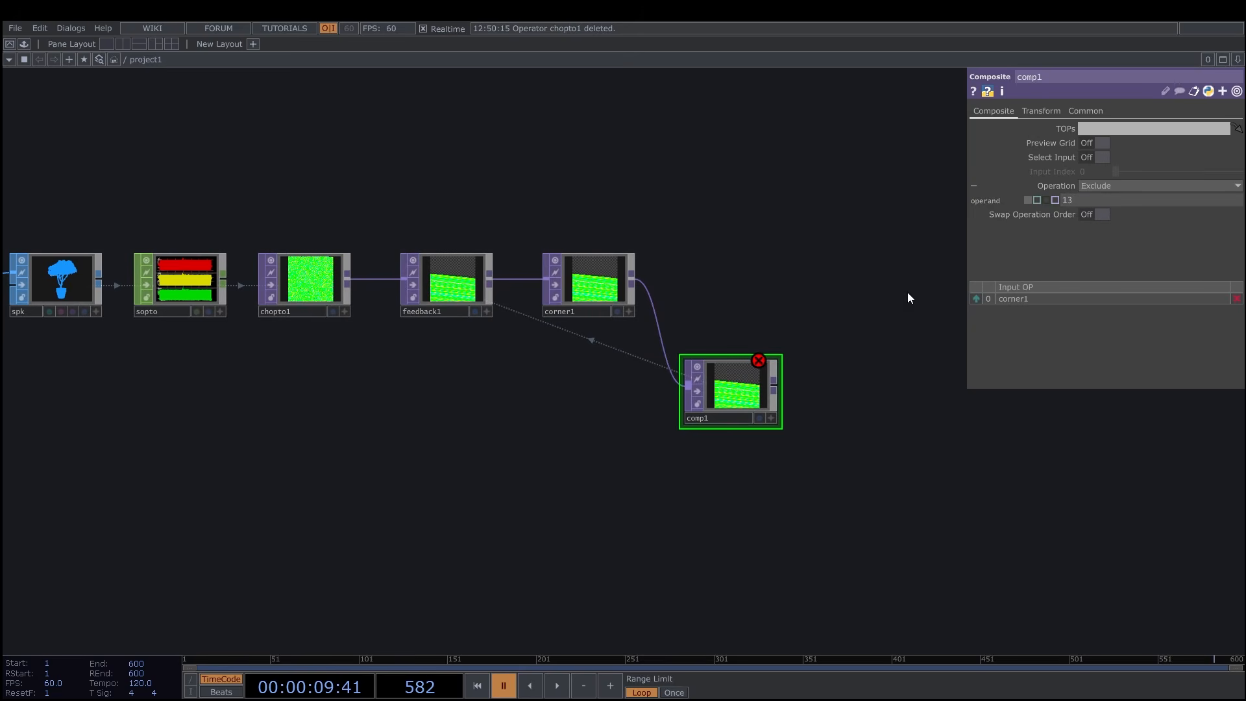
{"action": "left_click", "coordinate": [1057, 185]}
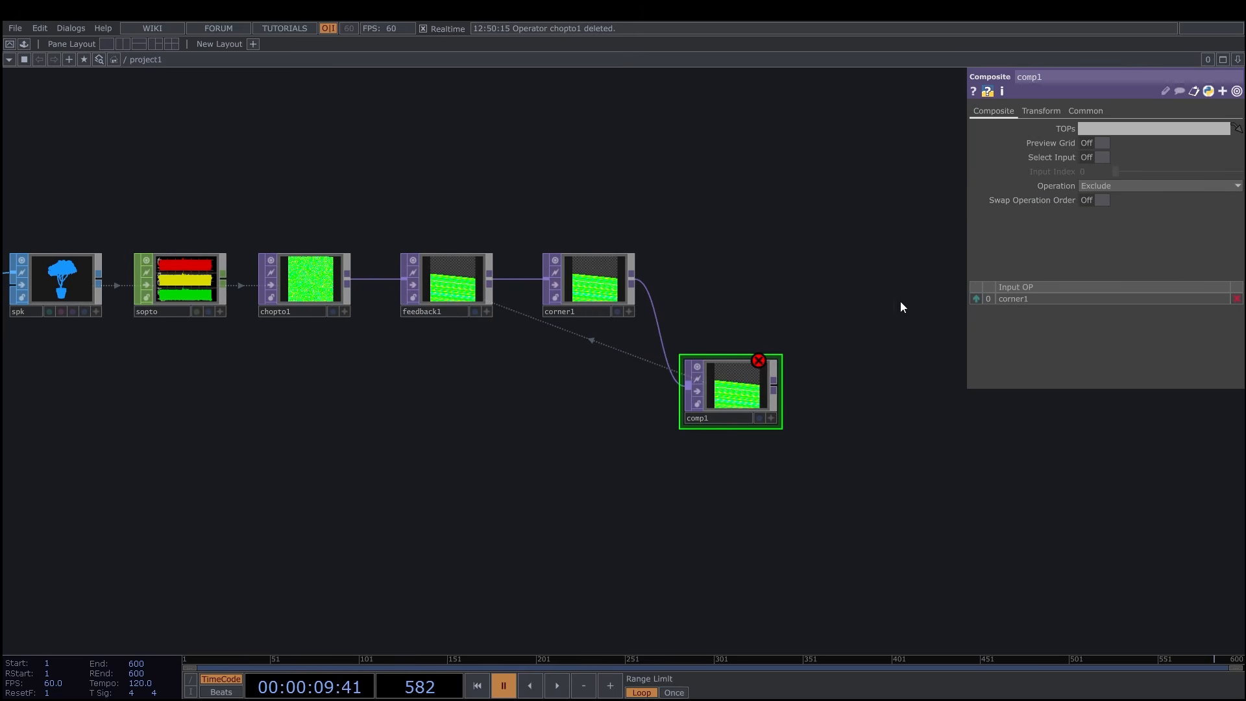
Connect chopto1 as the second input of the Composite TOP and rename the Composite to rgb.
{"action": "left_click_drag", "start_coordinate": [821, 412], "coordinate": [862, 400]}
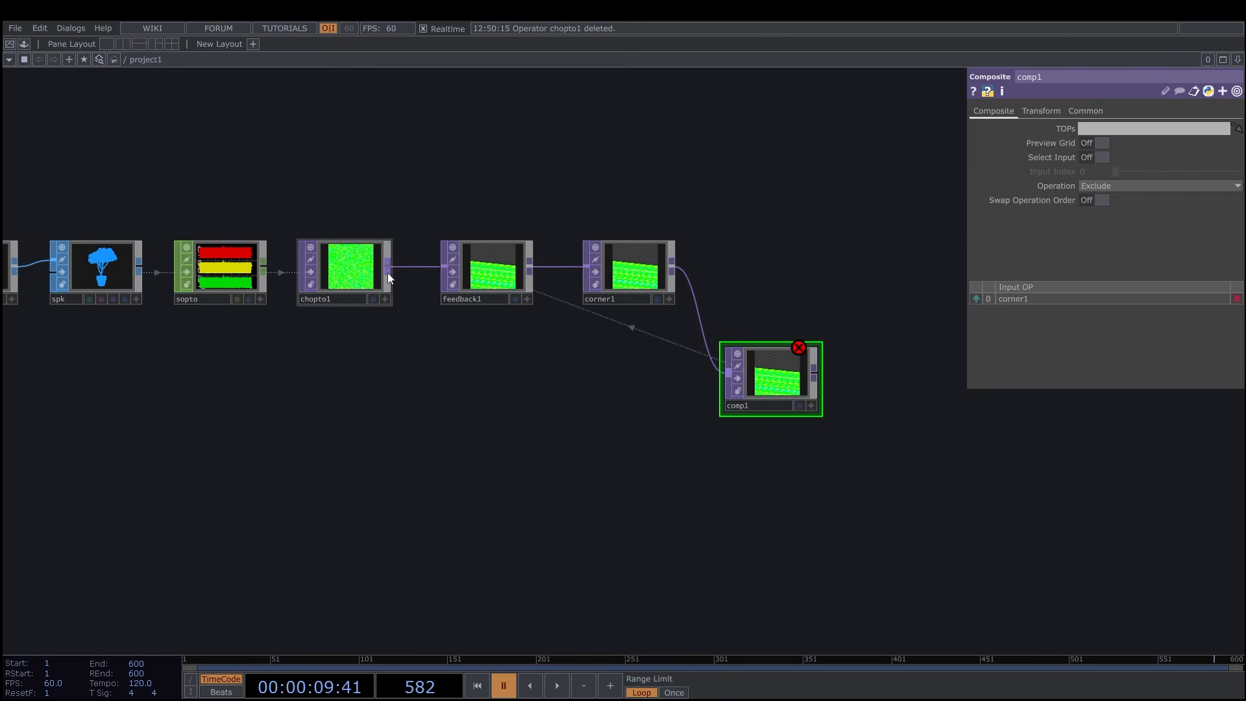
{"action": "left_click_drag", "start_coordinate": [389, 274], "coordinate": [704, 383]}
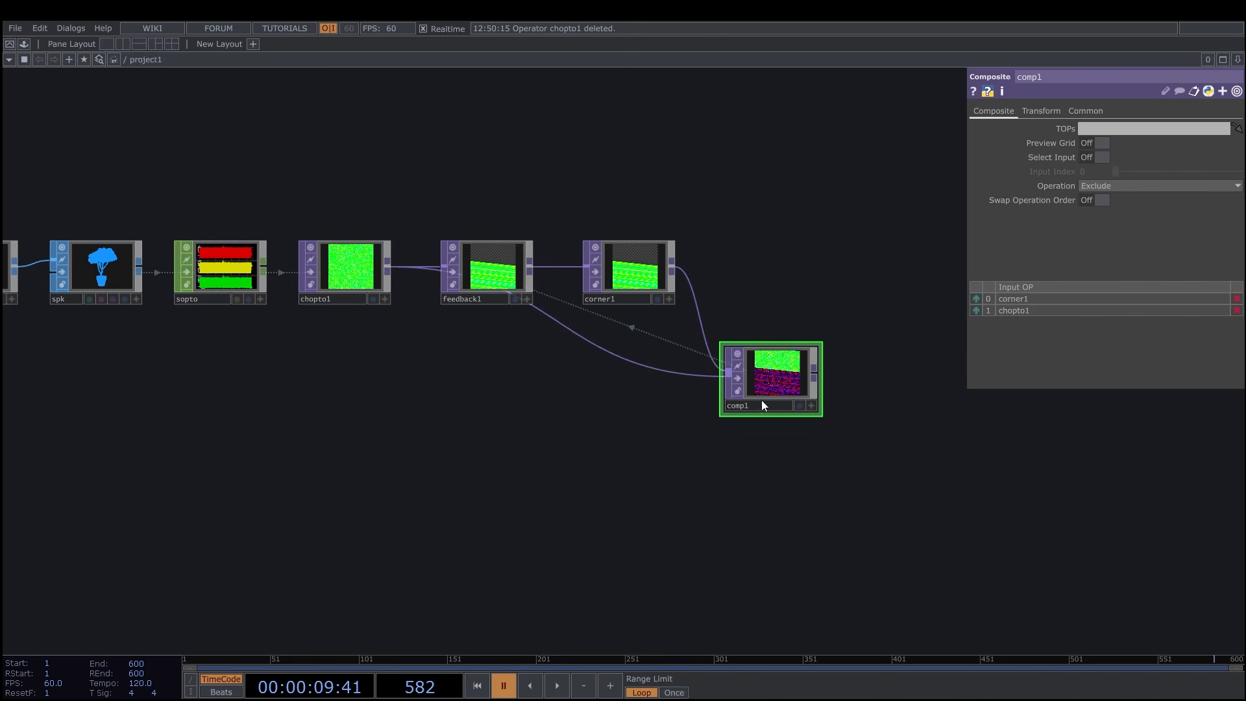
{"action": "type", "text": "rgb"}
{"action": "key", "text": "Return"}
{"action": "left_click", "coordinate": [753, 431]}
Rearrange the network so feedback1 and corner1 sit above the main row and rgb lines up with chopto1.
{"action": "scroll", "coordinate": [653, 442], "scroll_direction": "down", "scroll_amount": 3}
{"action": "left_click_drag", "start_coordinate": [652, 444], "coordinate": [714, 457]}
{"action": "scroll", "coordinate": [710, 457], "scroll_direction": "up", "scroll_amount": 3}
{"action": "scroll", "coordinate": [694, 467], "scroll_direction": "down", "scroll_amount": 3}
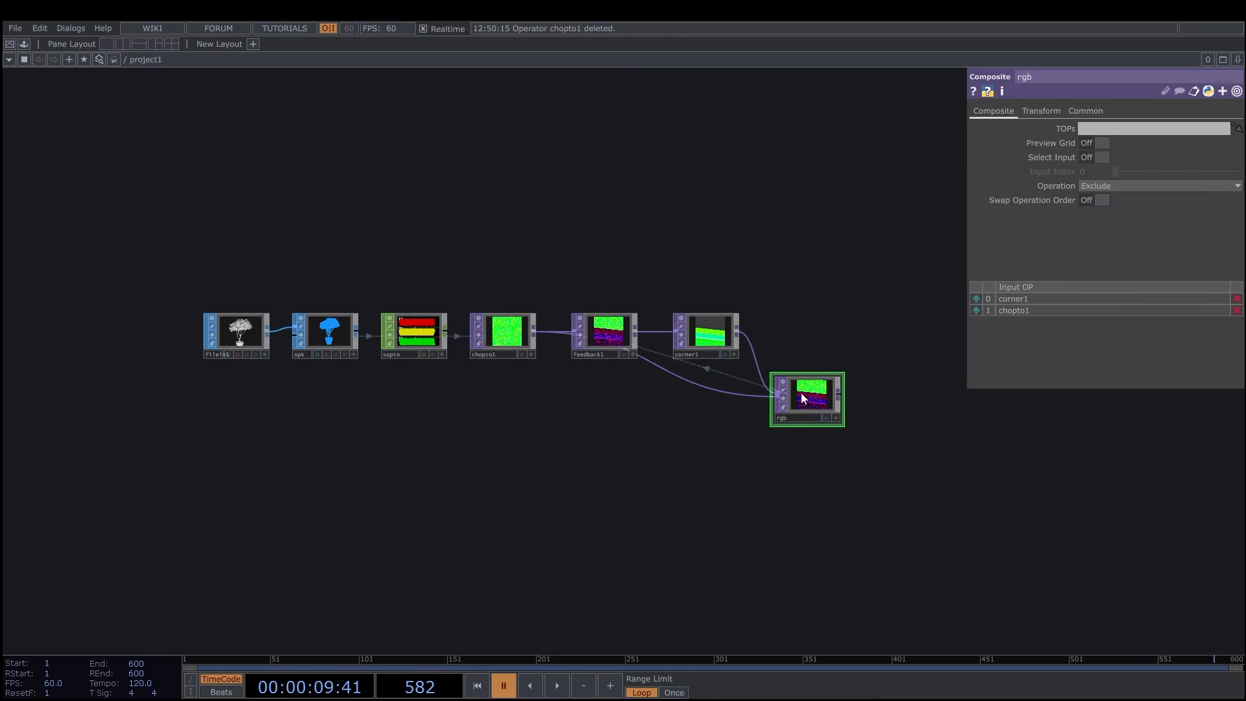
{"action": "left_click_drag", "start_coordinate": [601, 331], "coordinate": [593, 273]}
{"action": "left_click_drag", "start_coordinate": [628, 454], "coordinate": [651, 431]}
{"action": "left_click_drag", "start_coordinate": [779, 408], "coordinate": [830, 408]}
{"action": "left_click_drag", "start_coordinate": [645, 338], "coordinate": [561, 283]}
{"action": "left_click_drag", "start_coordinate": [653, 279], "coordinate": [640, 279]}
{"action": "left_click_drag", "start_coordinate": [852, 399], "coordinate": [853, 333]}
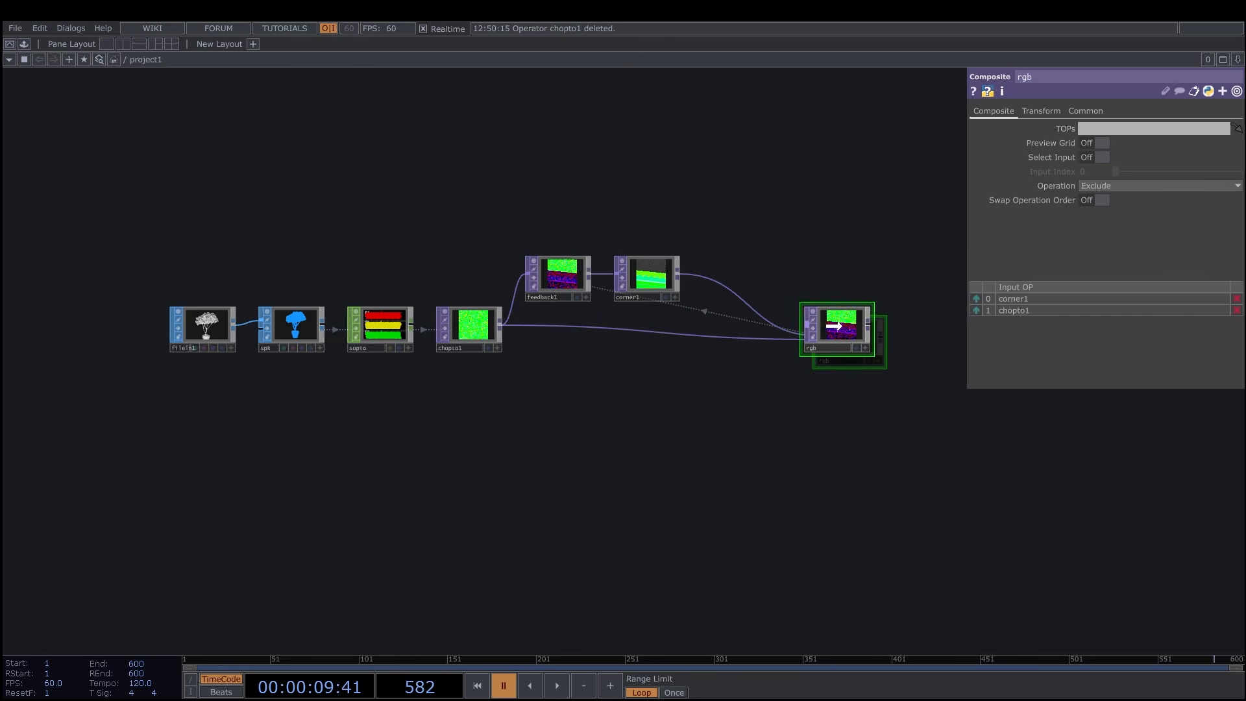
Insert a Level TOP on the wire between corner1 and rgb.
{"action": "scroll", "coordinate": [749, 412], "scroll_direction": "up", "scroll_amount": 3}
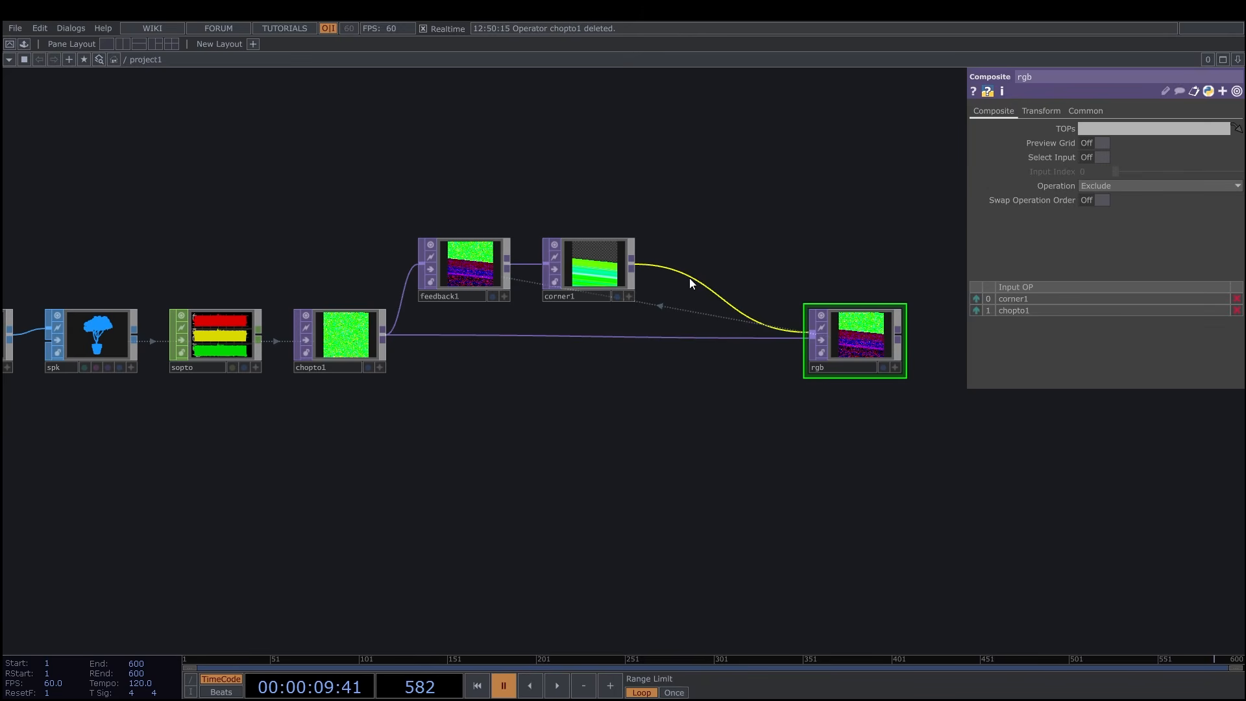
{"action": "right_click", "coordinate": [692, 283]}
{"action": "left_click", "coordinate": [712, 270]}
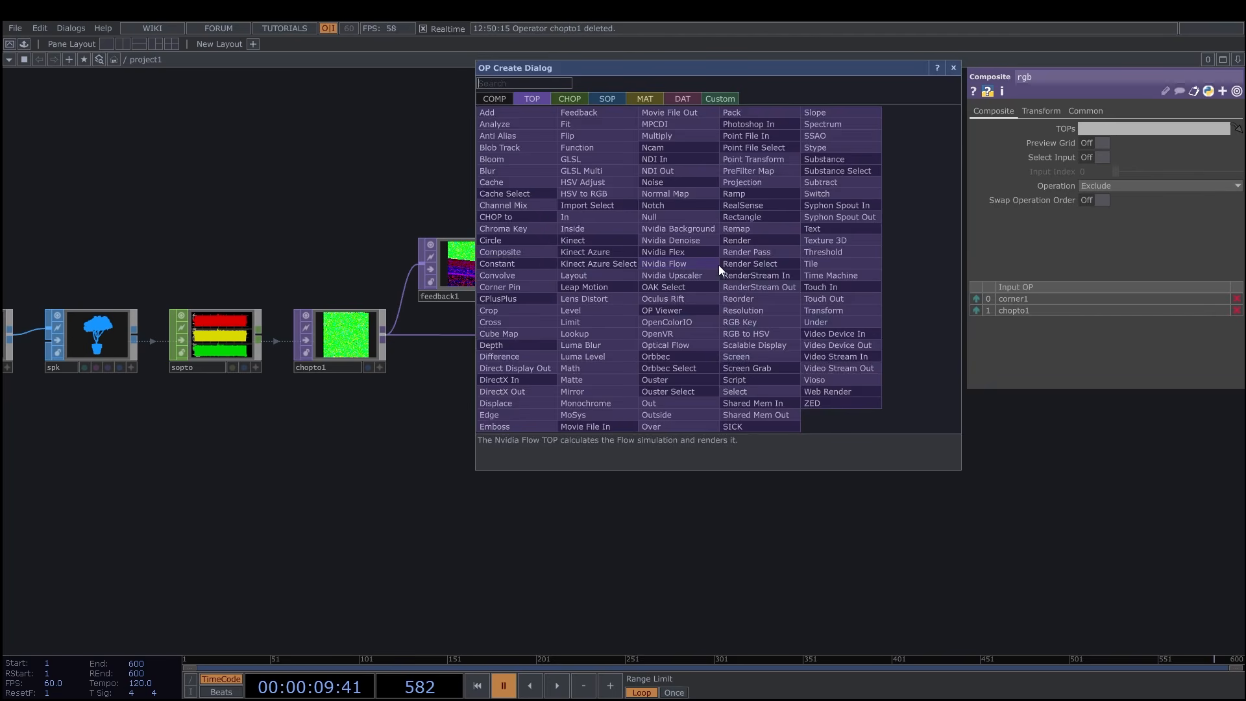
{"action": "type", "text": "leve"}
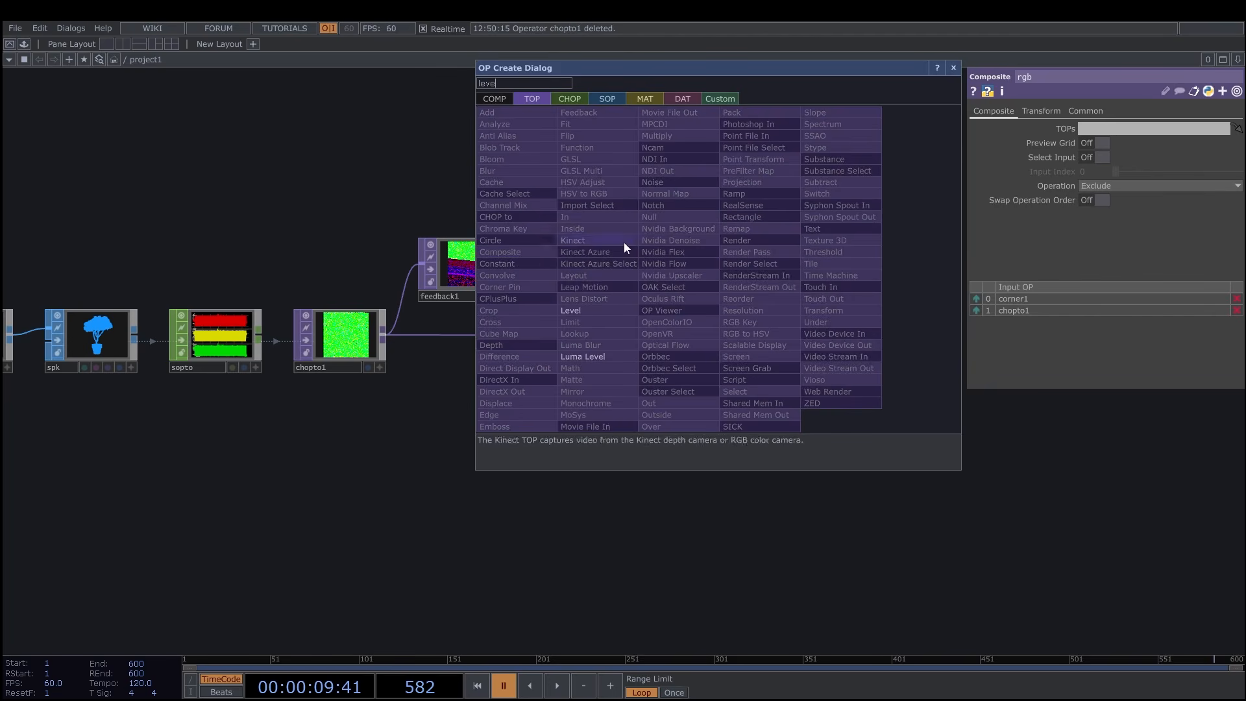
{"action": "left_click", "coordinate": [582, 310]}
{"action": "left_click", "coordinate": [723, 272]}
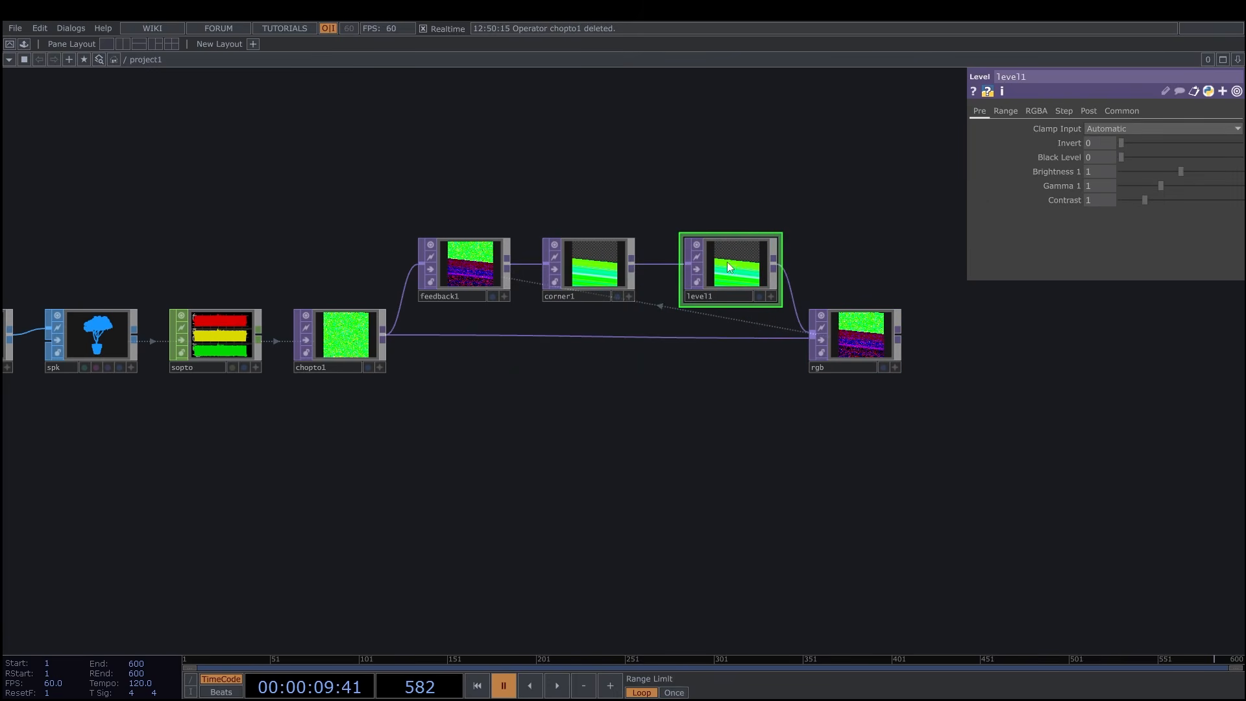
Set Gamma 2 of the Level TOP to 1.8.
{"action": "left_click", "coordinate": [1114, 110]}
{"action": "left_click", "coordinate": [1096, 111]}
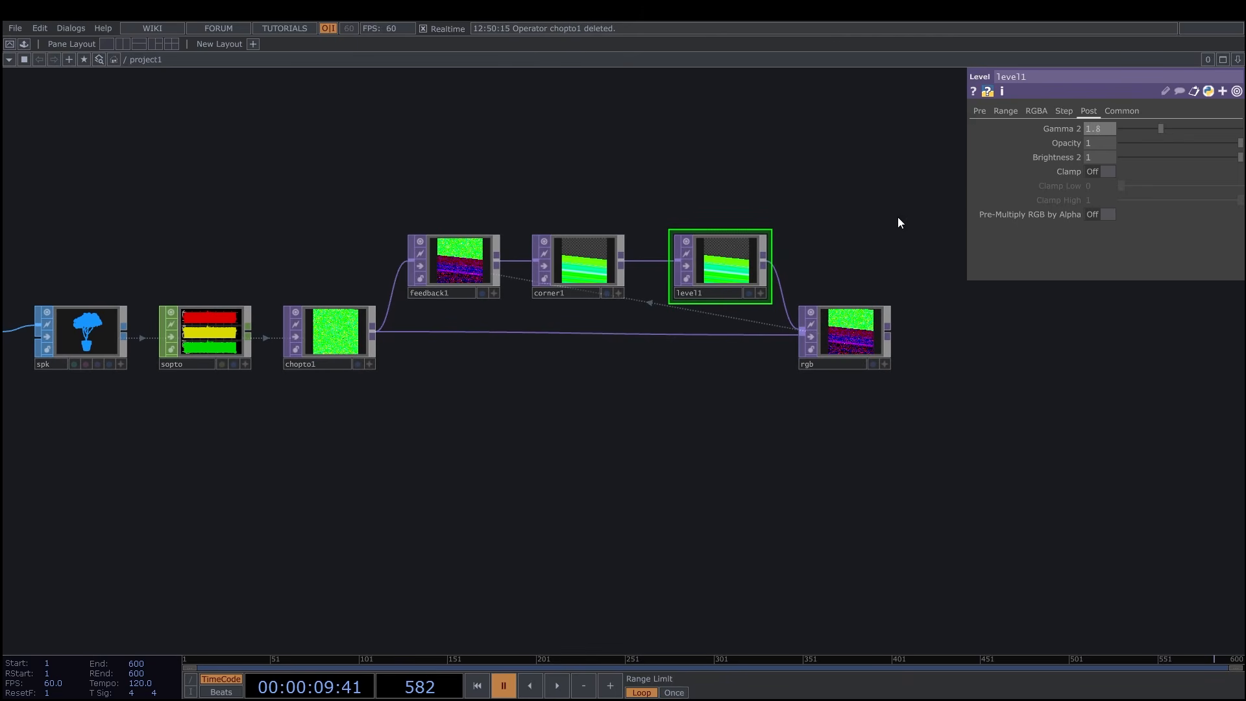
{"action": "scroll", "coordinate": [740, 429], "scroll_direction": "down", "scroll_amount": 3}
{"action": "left_click_drag", "start_coordinate": [743, 427], "coordinate": [761, 430]}
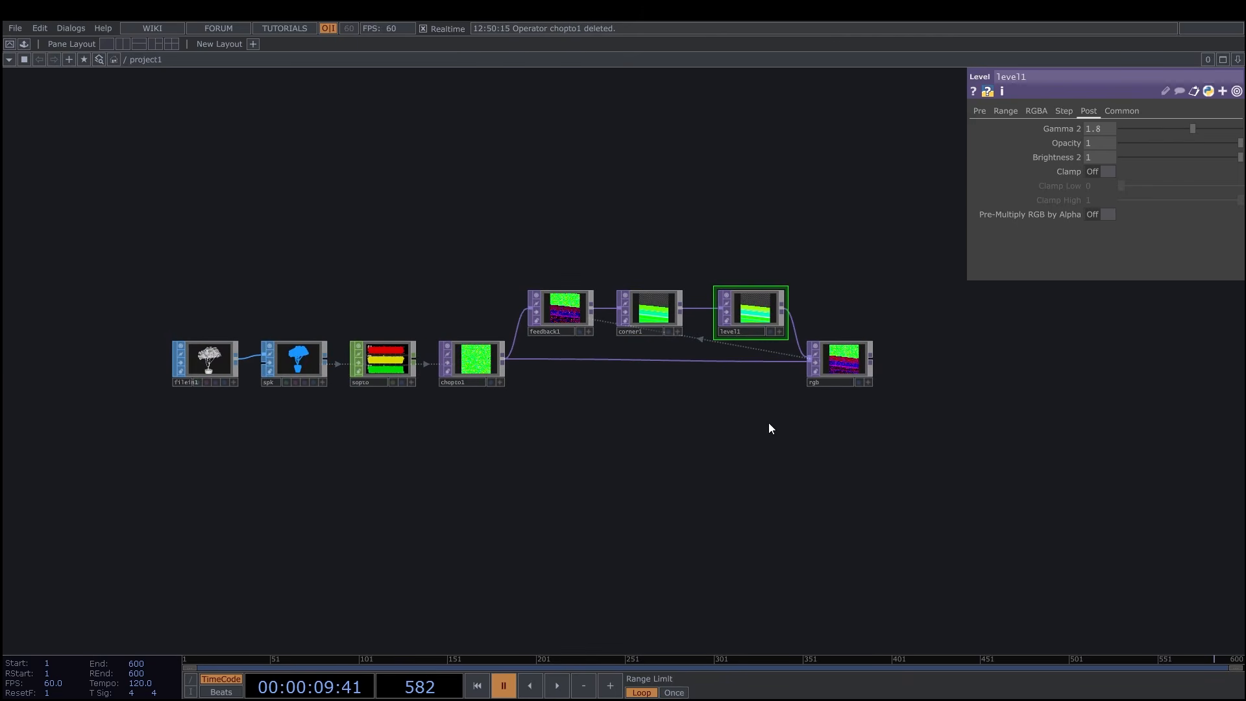
Rename the Level TOP to level and the Corner Pin TOP to corner.
{"action": "scroll", "coordinate": [763, 398], "scroll_direction": "up", "scroll_amount": 3}
{"action": "left_click", "coordinate": [737, 306]}
{"action": "key", "text": "BackSpace"}
{"action": "key", "text": "Return"}
{"action": "left_click", "coordinate": [594, 305]}
{"action": "key", "text": "BackSpace"}
{"action": "key", "text": "Return"}
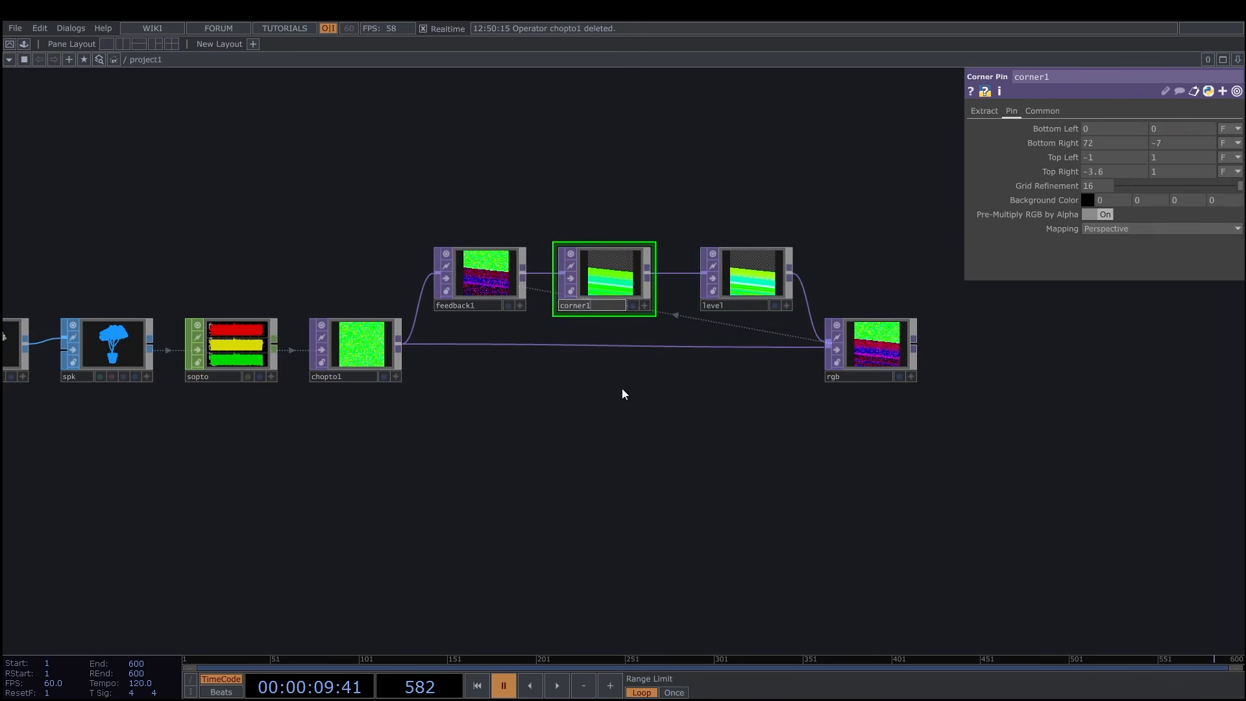
Add an LFO CHOP in the empty area below the TOP chain.
{"action": "scroll", "coordinate": [679, 400], "scroll_direction": "down", "scroll_amount": 2}
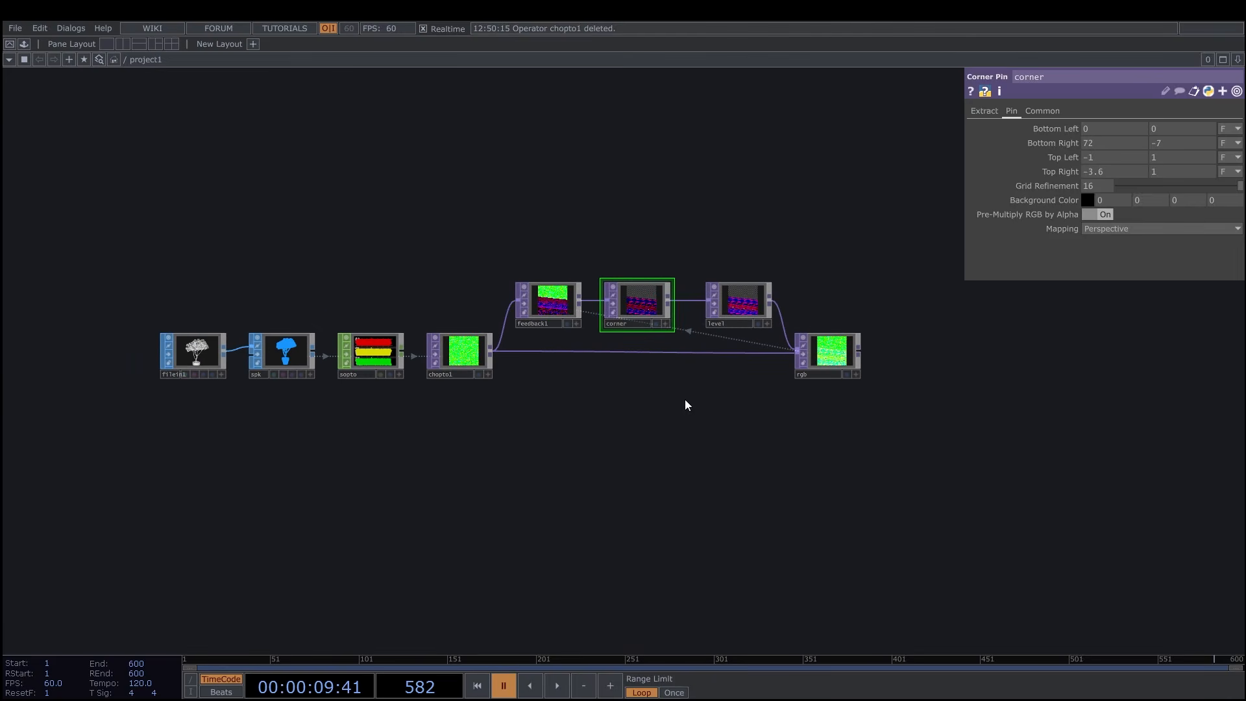
{"action": "left_click_drag", "start_coordinate": [684, 399], "coordinate": [718, 396]}
{"action": "type", "text": "lfo"}
{"action": "left_click", "coordinate": [461, 267]}
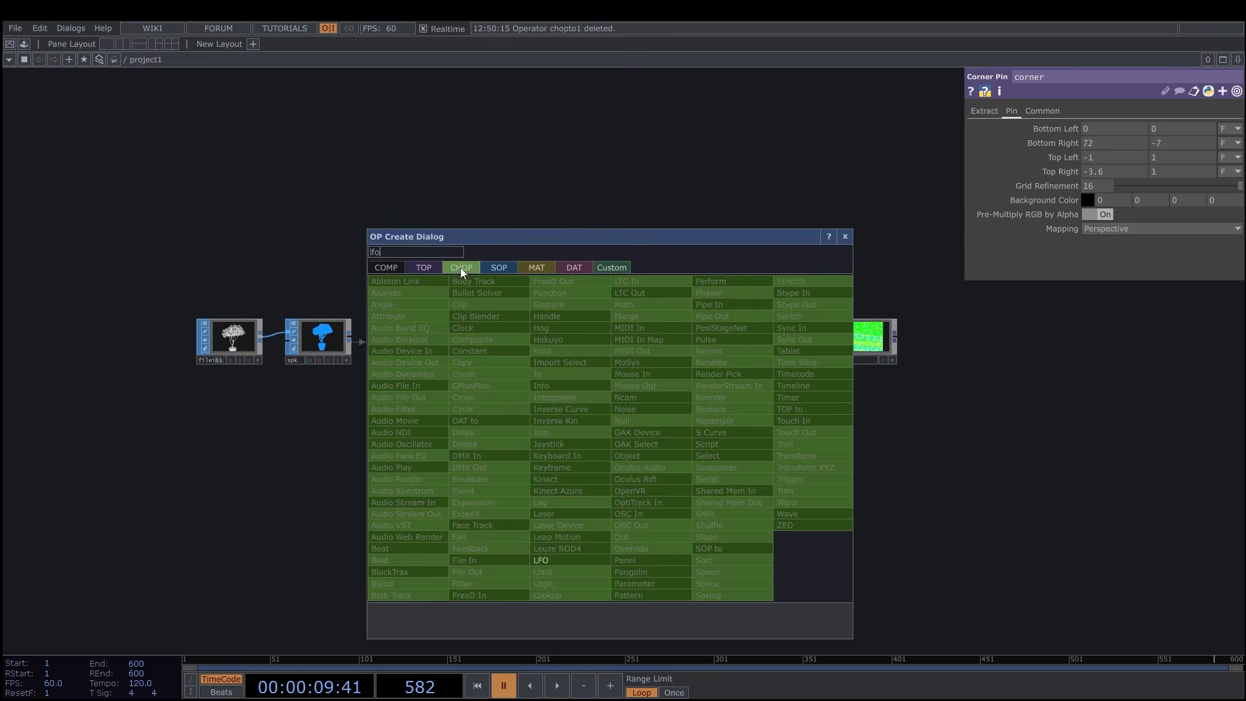
{"action": "left_click", "coordinate": [562, 570]}
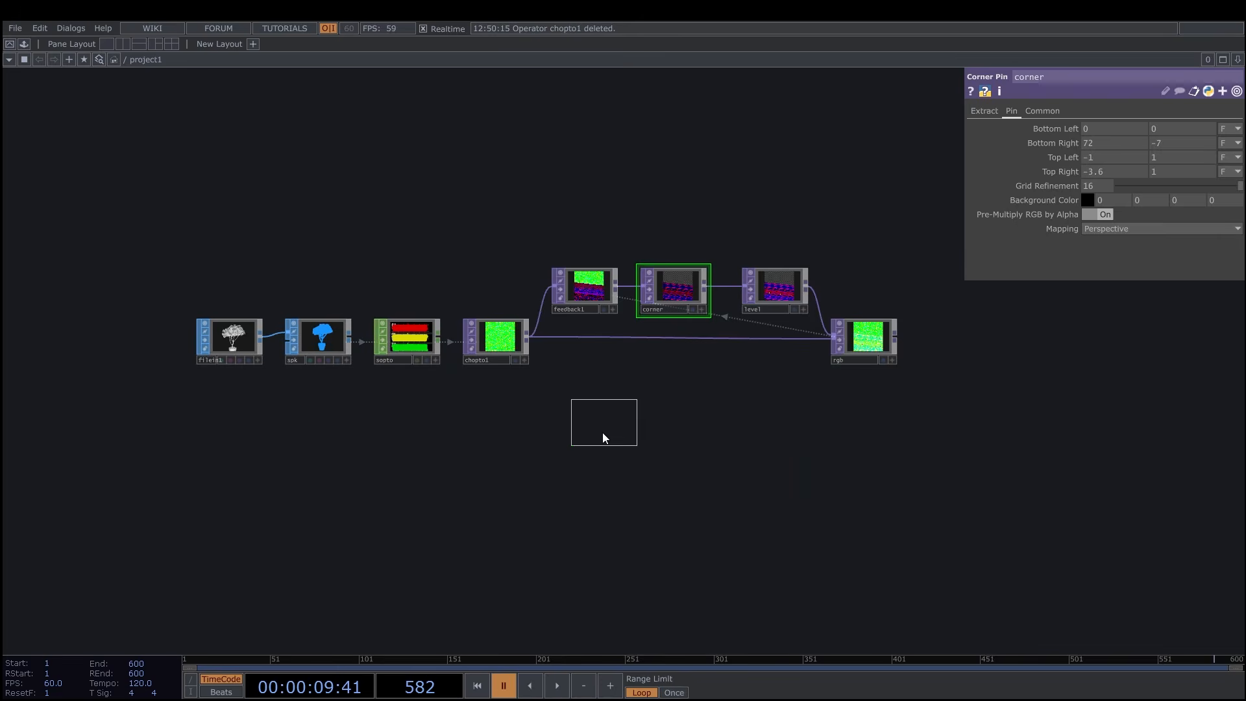
{"action": "left_click", "coordinate": [602, 437]}
Set the Frequency of the LFO CHOP to 0.04.
{"action": "scroll", "coordinate": [666, 422], "scroll_direction": "up", "scroll_amount": 3}
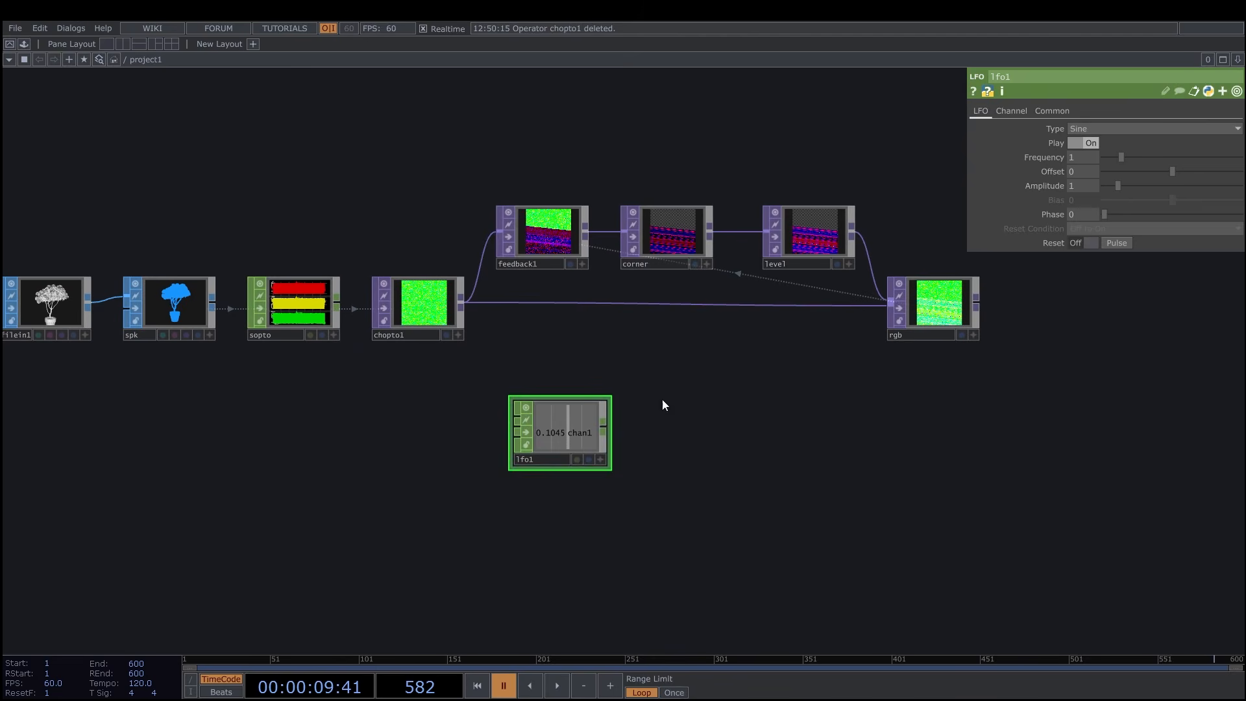
{"action": "type", "text": "0"}
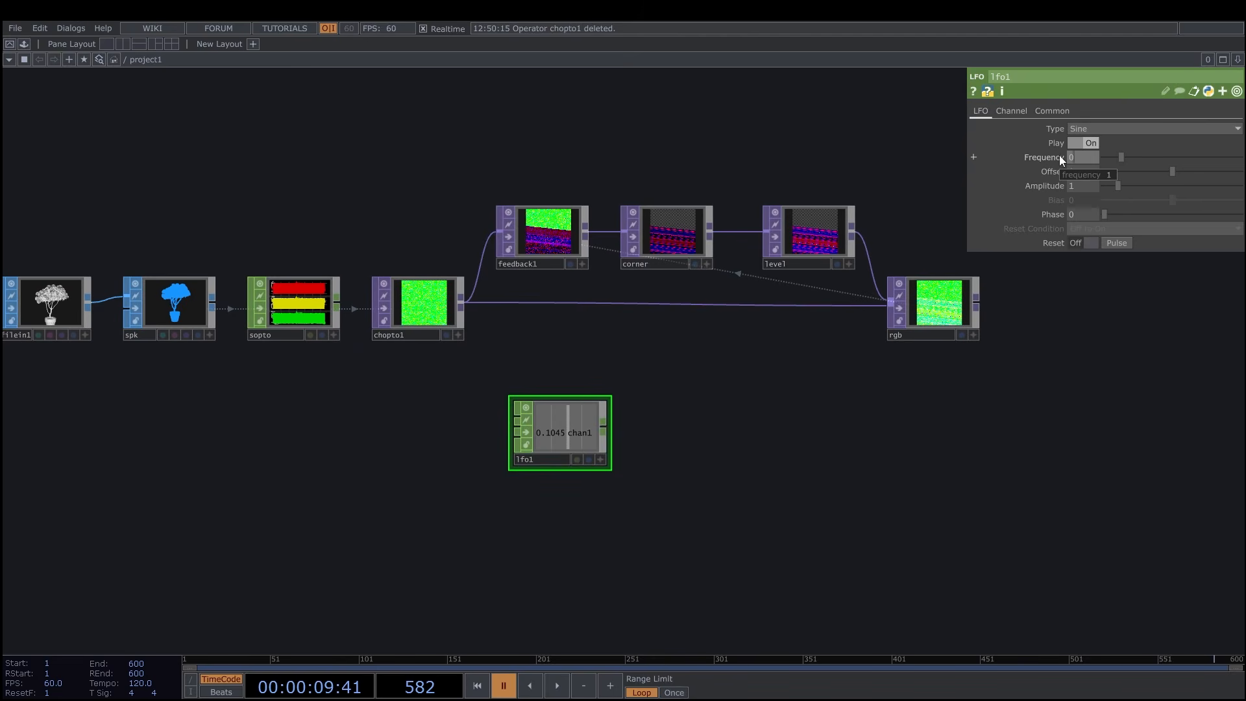
{"action": "type", "text": ".04"}
{"action": "key", "text": "Return"}
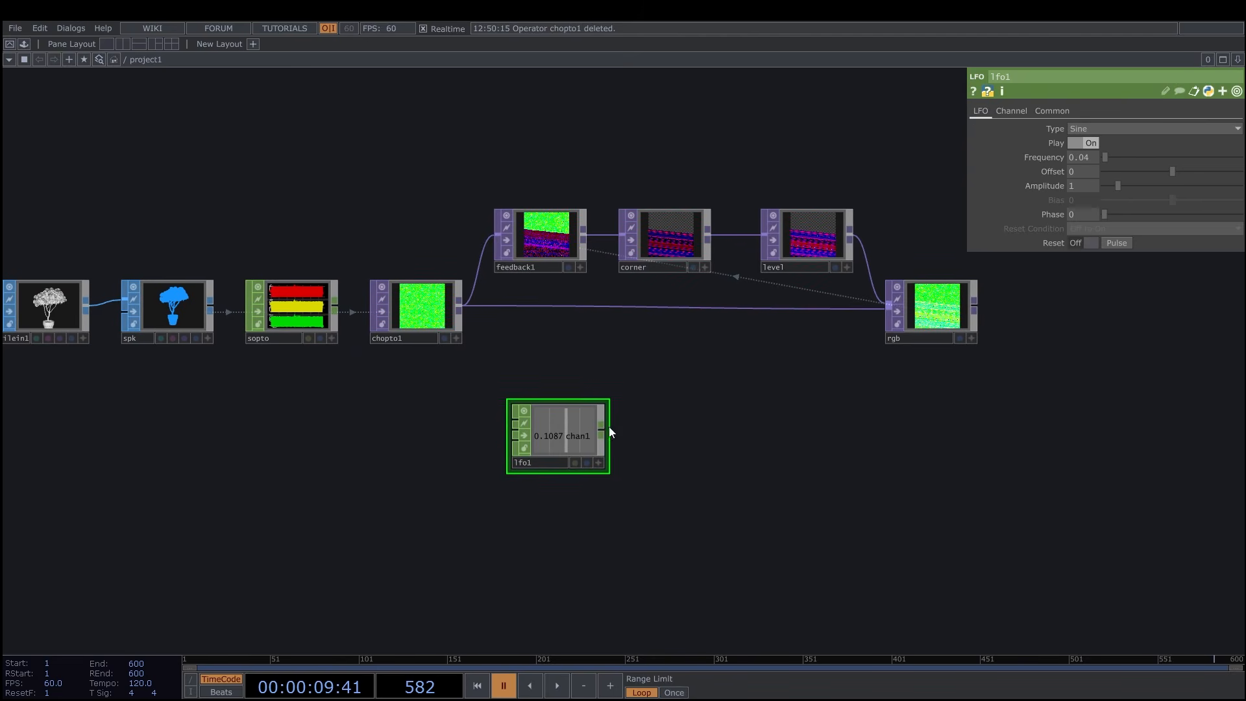
Append a Math CHOP after lfo1.
{"action": "left_click", "coordinate": [603, 426]}
{"action": "type", "text": "math"}
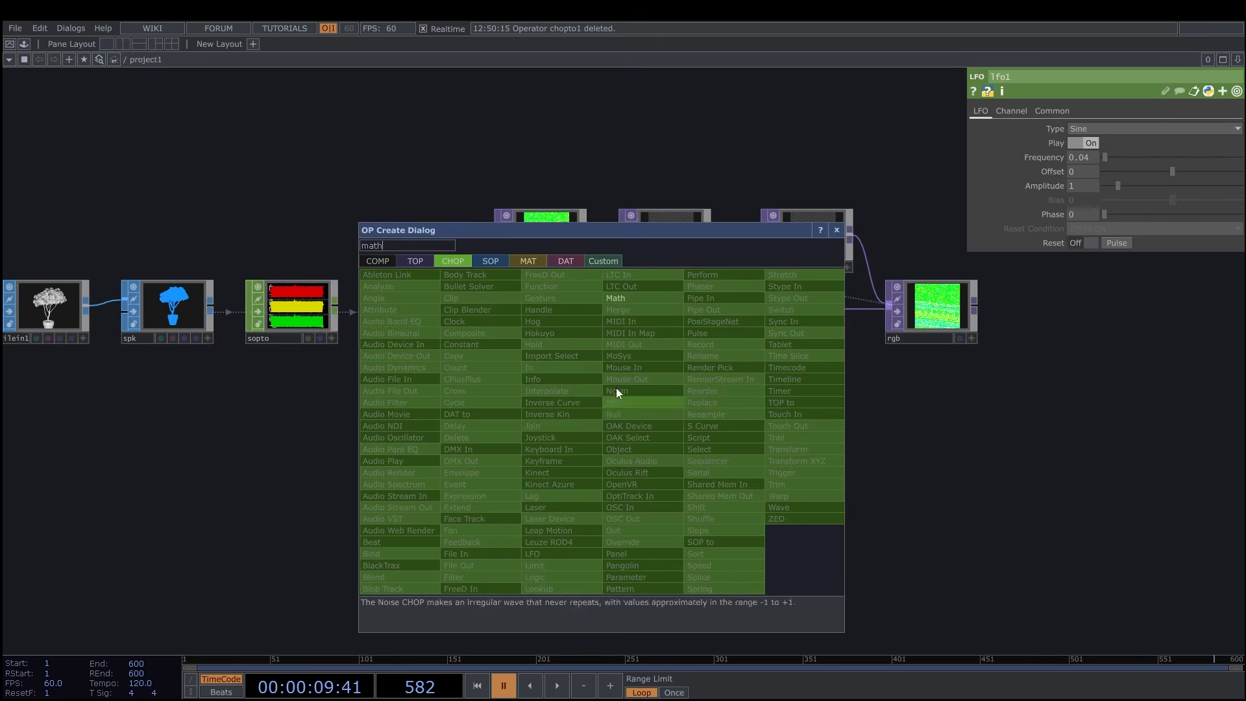
{"action": "left_click", "coordinate": [625, 298]}
{"action": "left_click", "coordinate": [679, 431]}
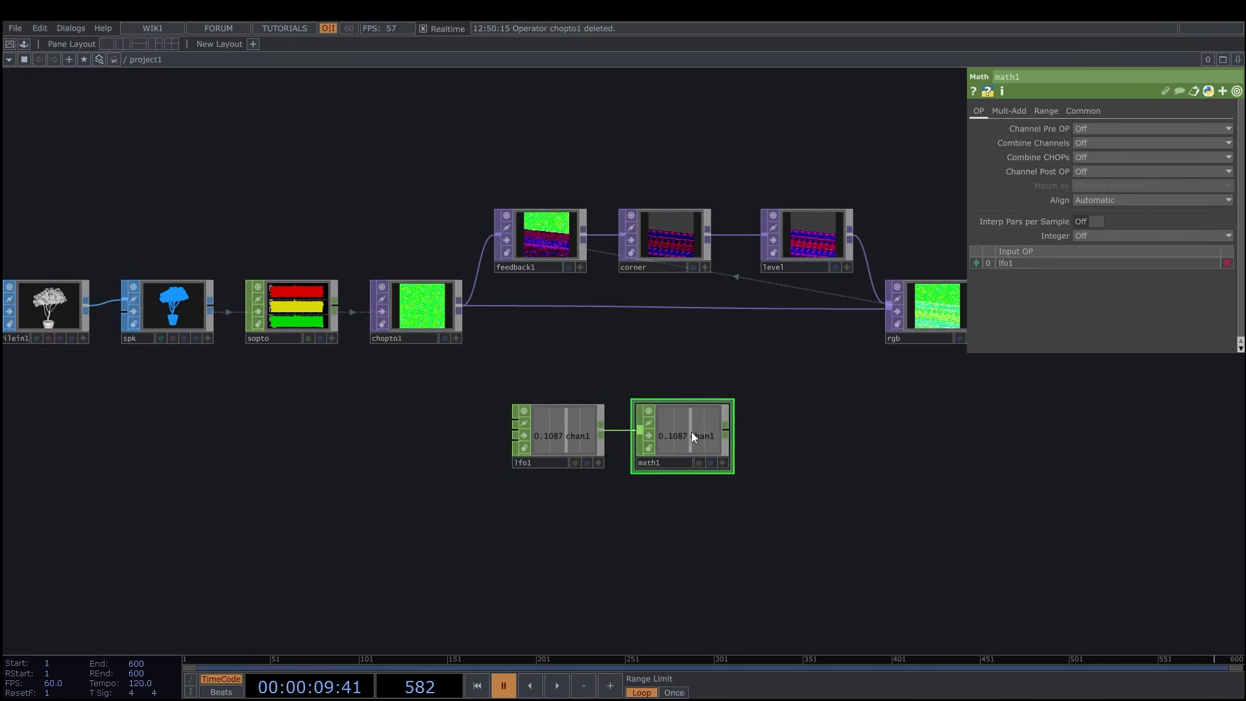
Set the Math CHOP's From Range to -1 and 1 and its To Range to -0.4 and 4.1.
{"action": "left_click", "coordinate": [1043, 113]}
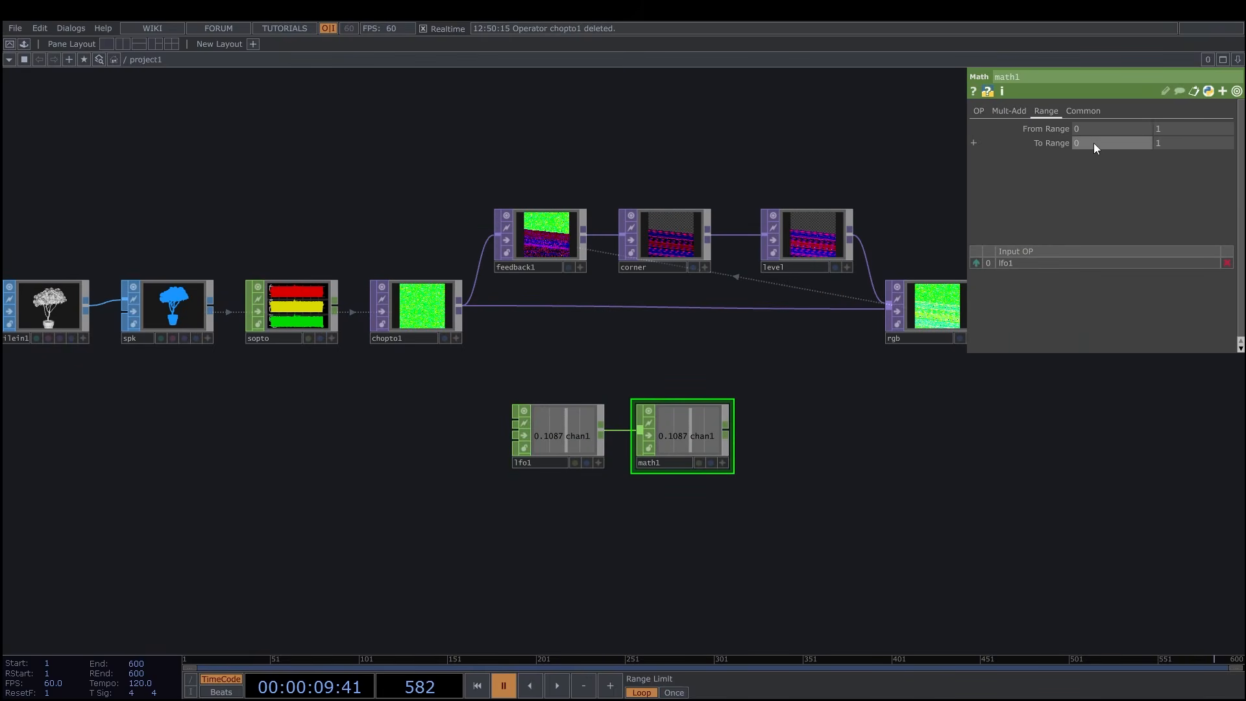
{"action": "left_click", "coordinate": [1081, 131]}
{"action": "type", "text": "-"}
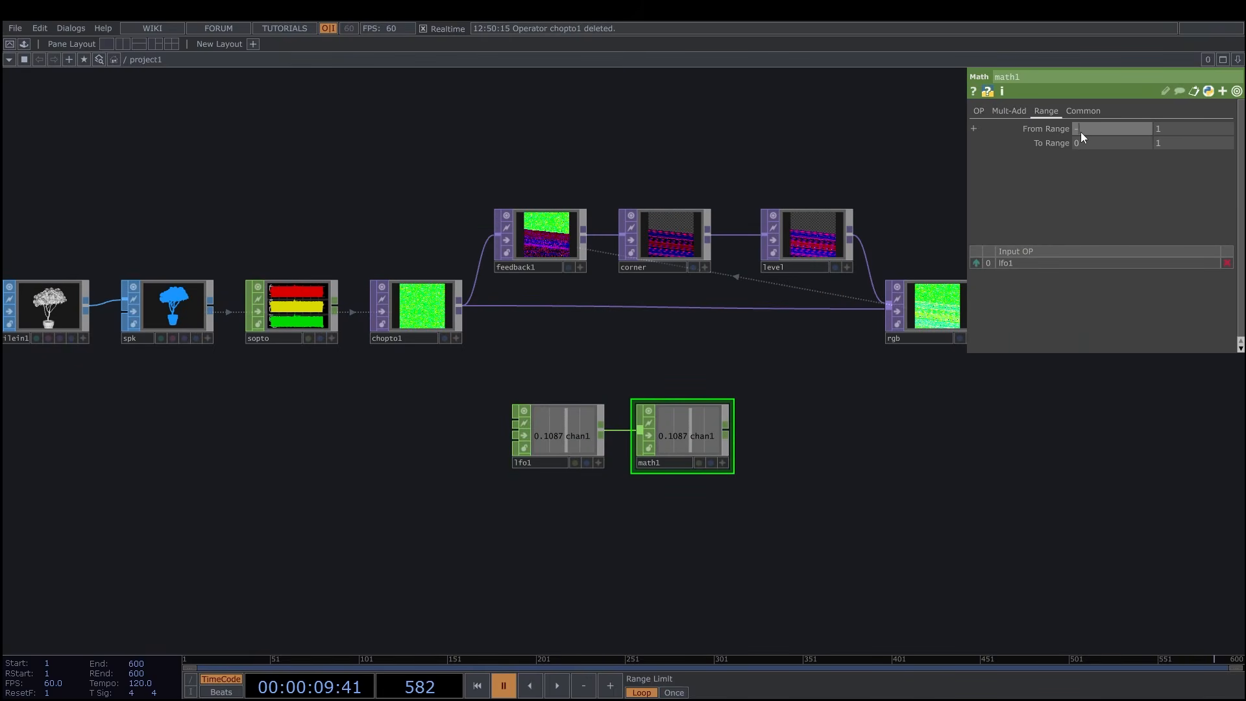
{"action": "type", "text": "1"}
{"action": "key", "text": "Return"}
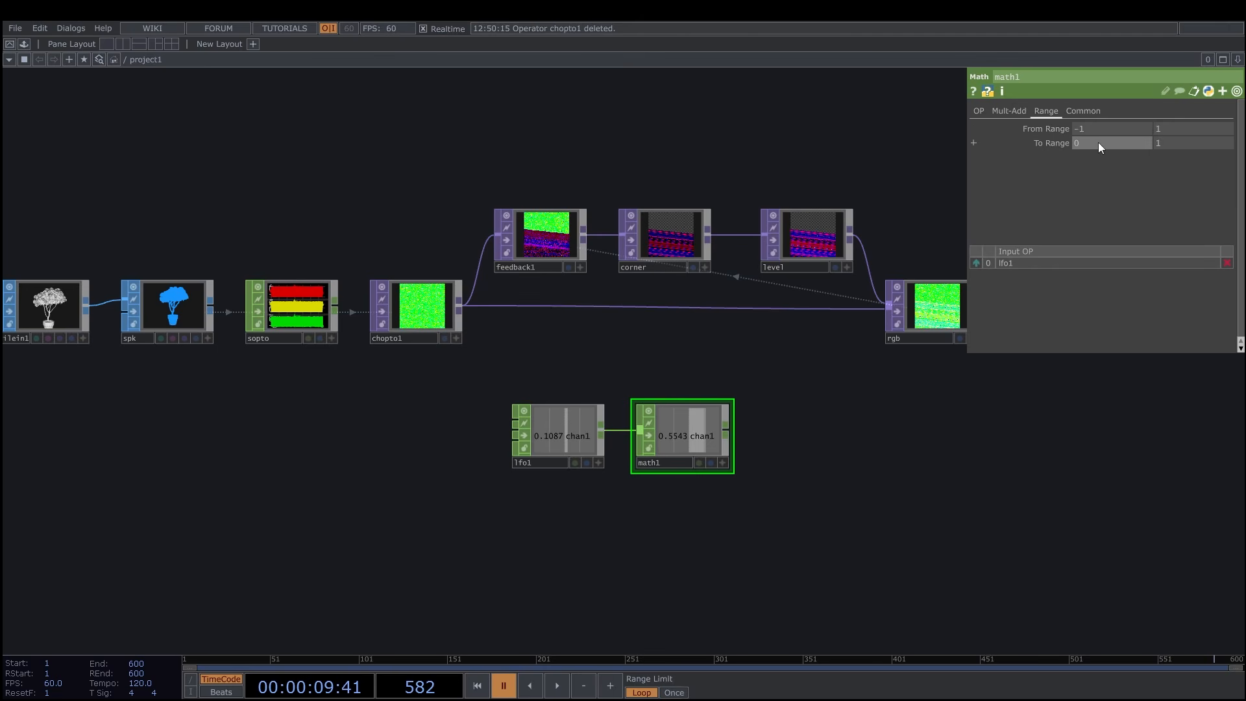
{"action": "left_click", "coordinate": [1098, 142]}
{"action": "type", "text": "-0.4"}
{"action": "left_click", "coordinate": [1170, 146]}
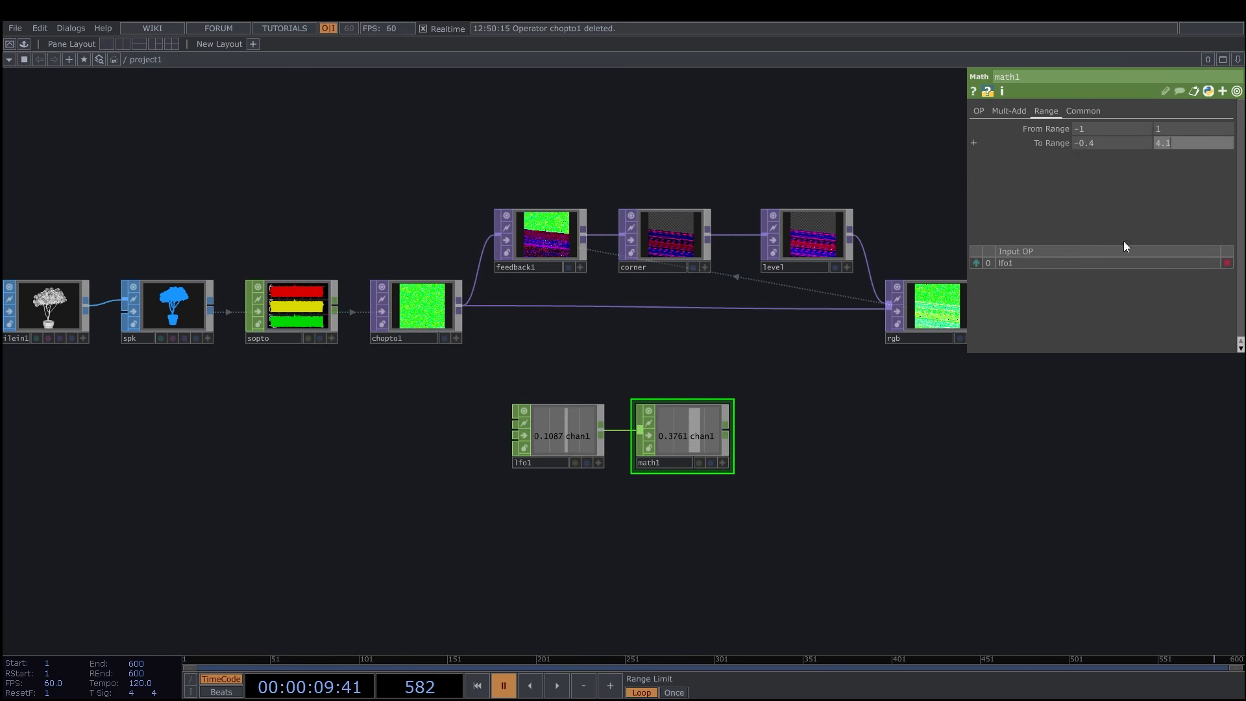
{"action": "key", "text": "Return"}
Link the second Bottom Left value of the Corner Pin to math1's chan1 as a CHOP reference.
{"action": "left_click_drag", "start_coordinate": [835, 401], "coordinate": [812, 403]}
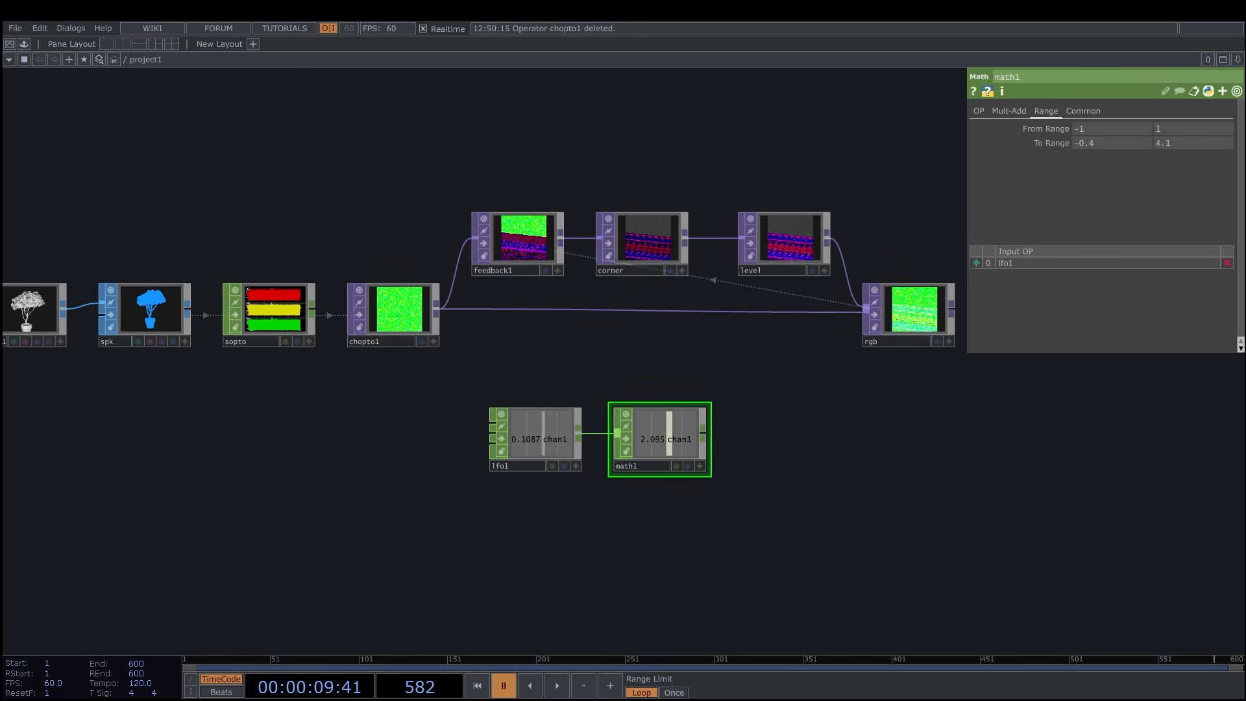
{"action": "left_click", "coordinate": [700, 467]}
{"action": "left_click_drag", "start_coordinate": [734, 507], "coordinate": [754, 530]}
{"action": "left_click_drag", "start_coordinate": [774, 393], "coordinate": [746, 399]}
{"action": "left_click", "coordinate": [634, 275]}
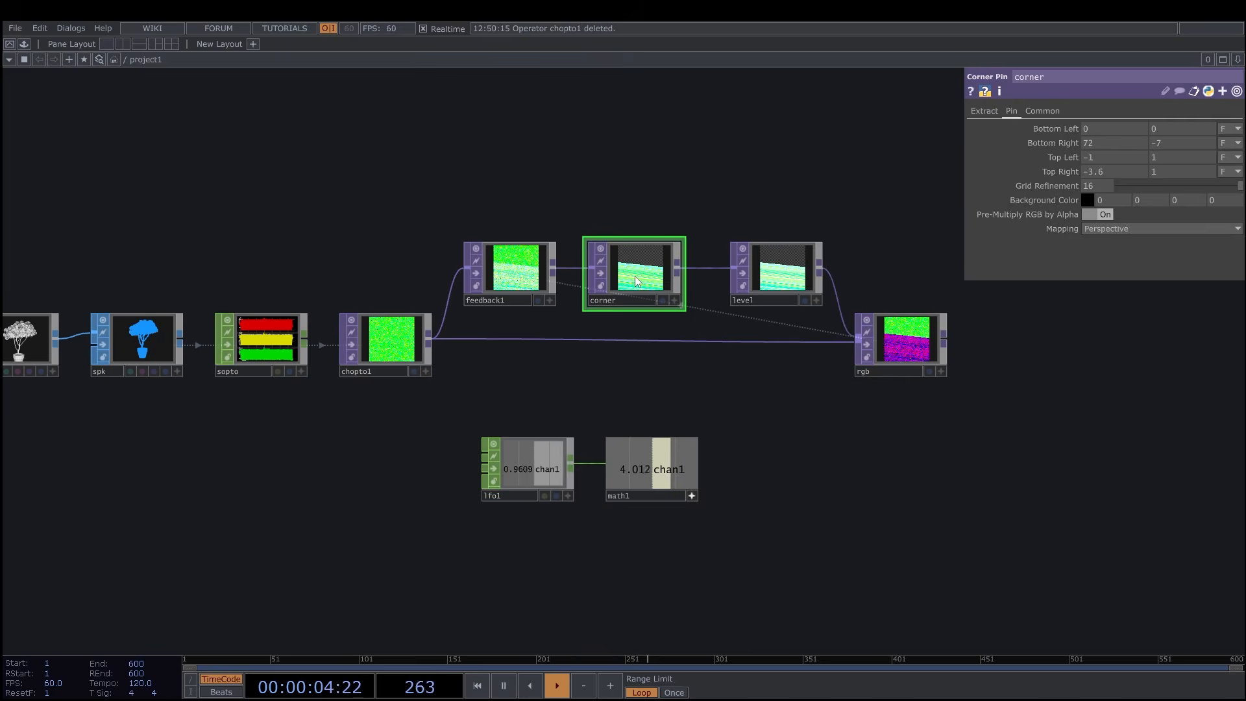
{"action": "left_click_drag", "start_coordinate": [629, 609], "coordinate": [666, 610]}
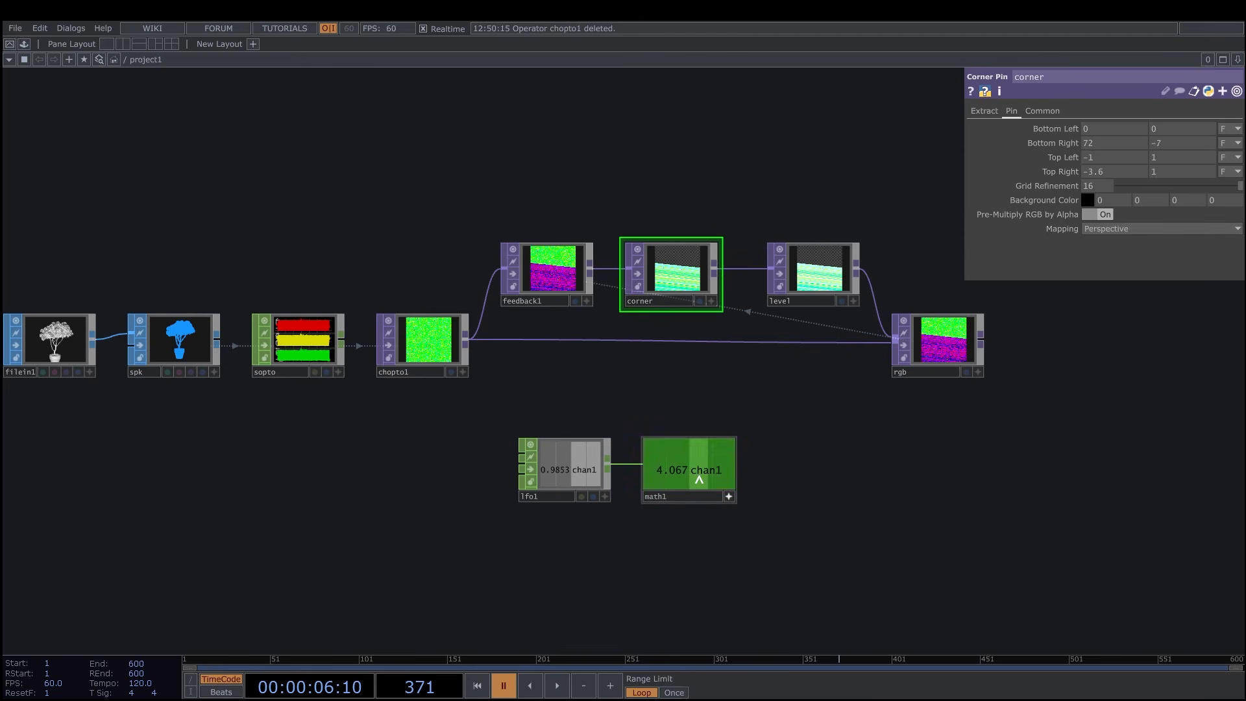
{"action": "key", "text": "space"}
{"action": "left_click_drag", "start_coordinate": [689, 470], "coordinate": [939, 407]}
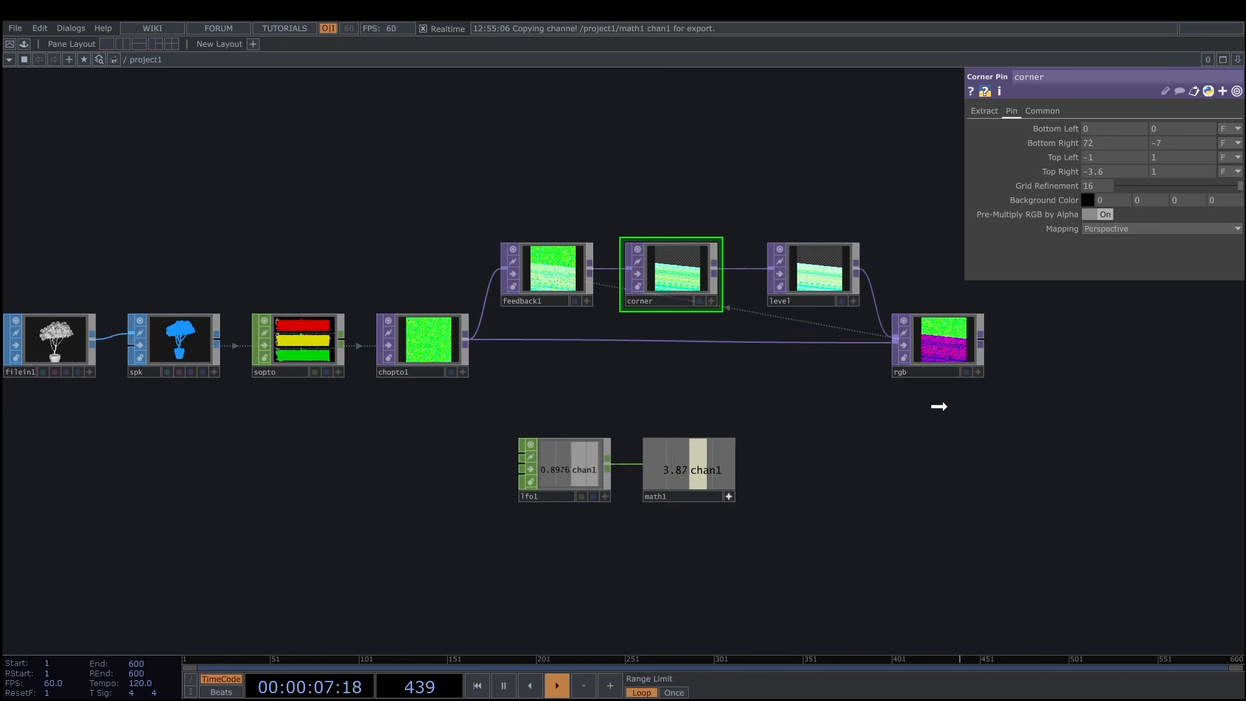
{"action": "left_click_drag", "start_coordinate": [1124, 179], "coordinate": [1176, 130]}
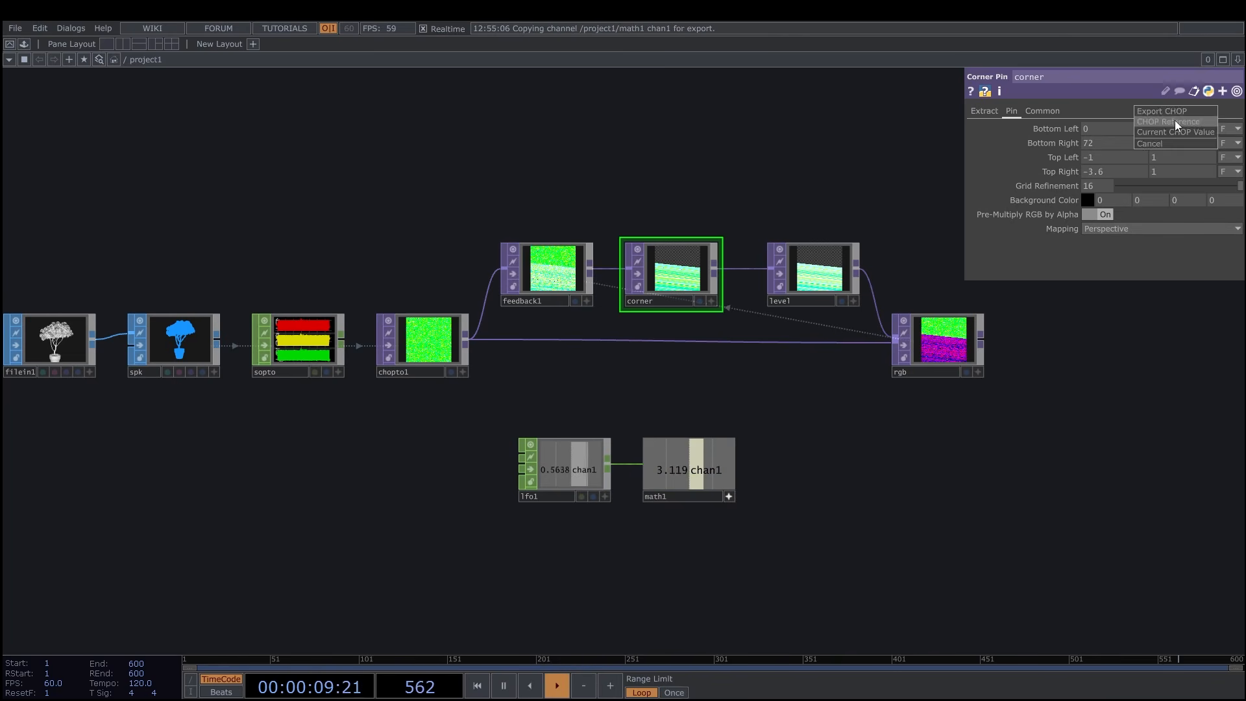
{"action": "left_click", "coordinate": [1175, 120]}
Add a Button COMP to the right of the rgb composite.
{"action": "left_click_drag", "start_coordinate": [876, 459], "coordinate": [819, 463]}
{"action": "scroll", "coordinate": [843, 450], "scroll_direction": "down", "scroll_amount": 3}
{"action": "scroll", "coordinate": [808, 449], "scroll_direction": "up", "scroll_amount": 3}
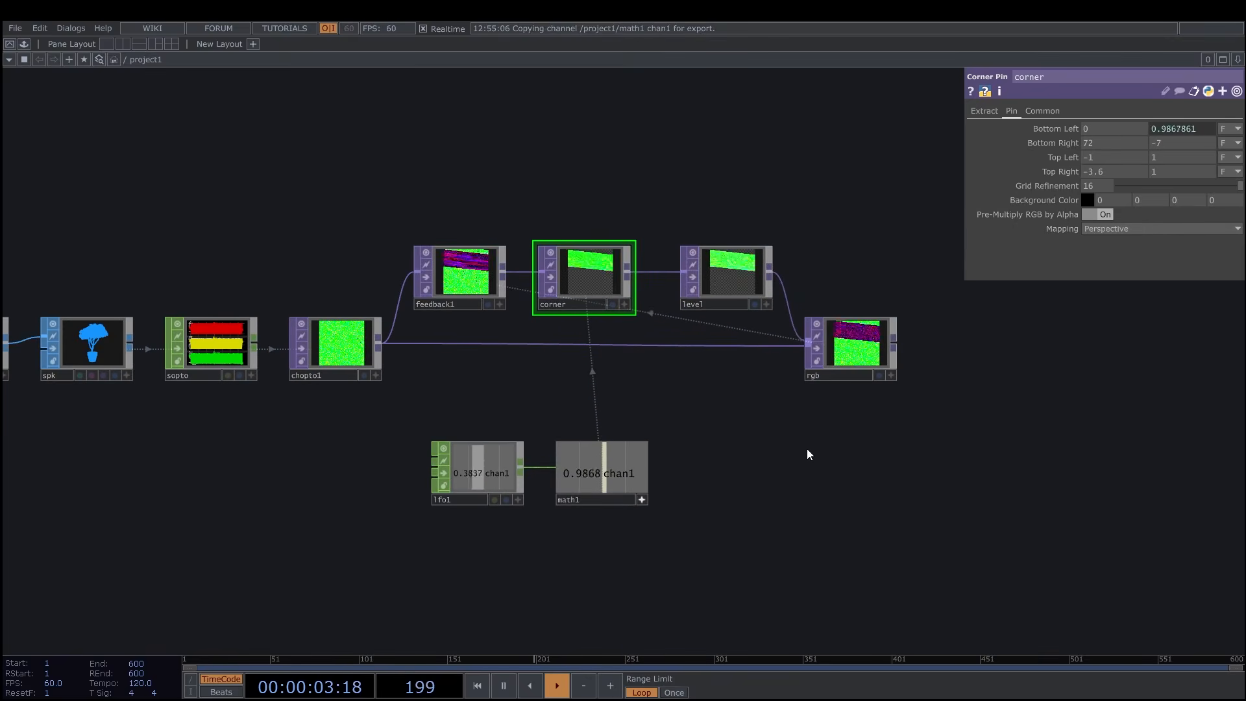
{"action": "left_click_drag", "start_coordinate": [761, 465], "coordinate": [713, 456]}
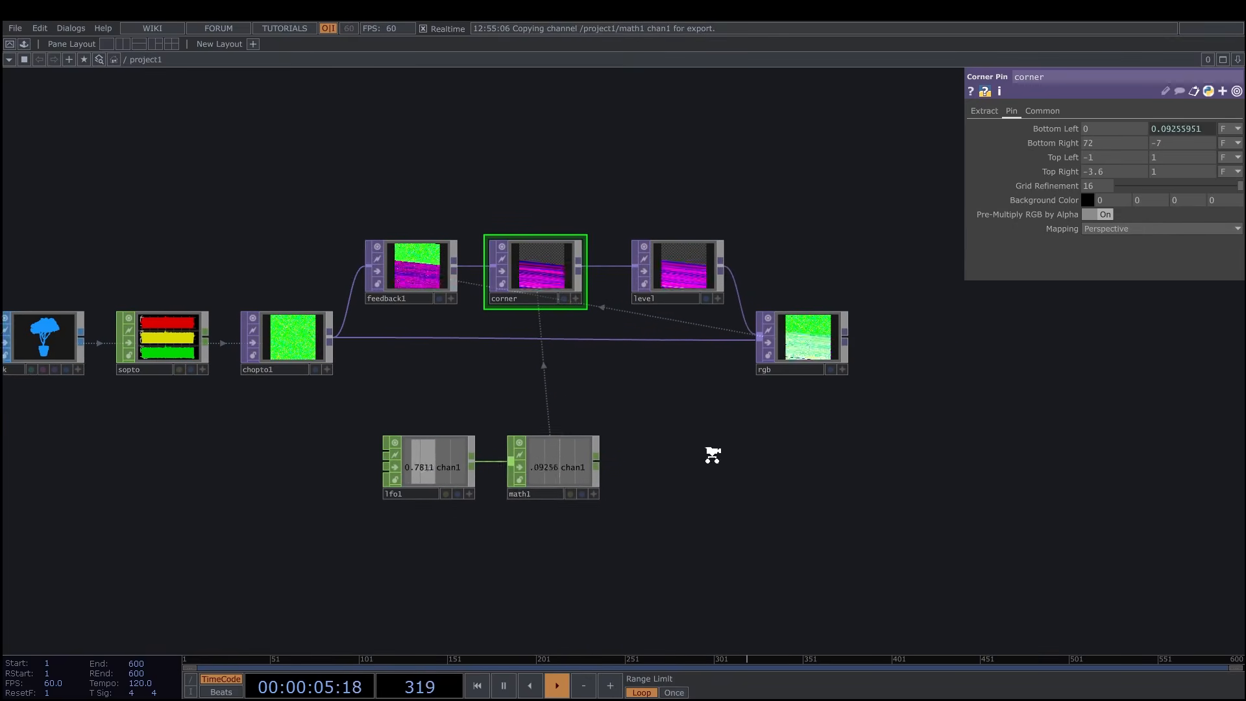
{"action": "scroll", "coordinate": [713, 455], "scroll_direction": "down", "scroll_amount": 2}
{"action": "key", "text": "Tab"}
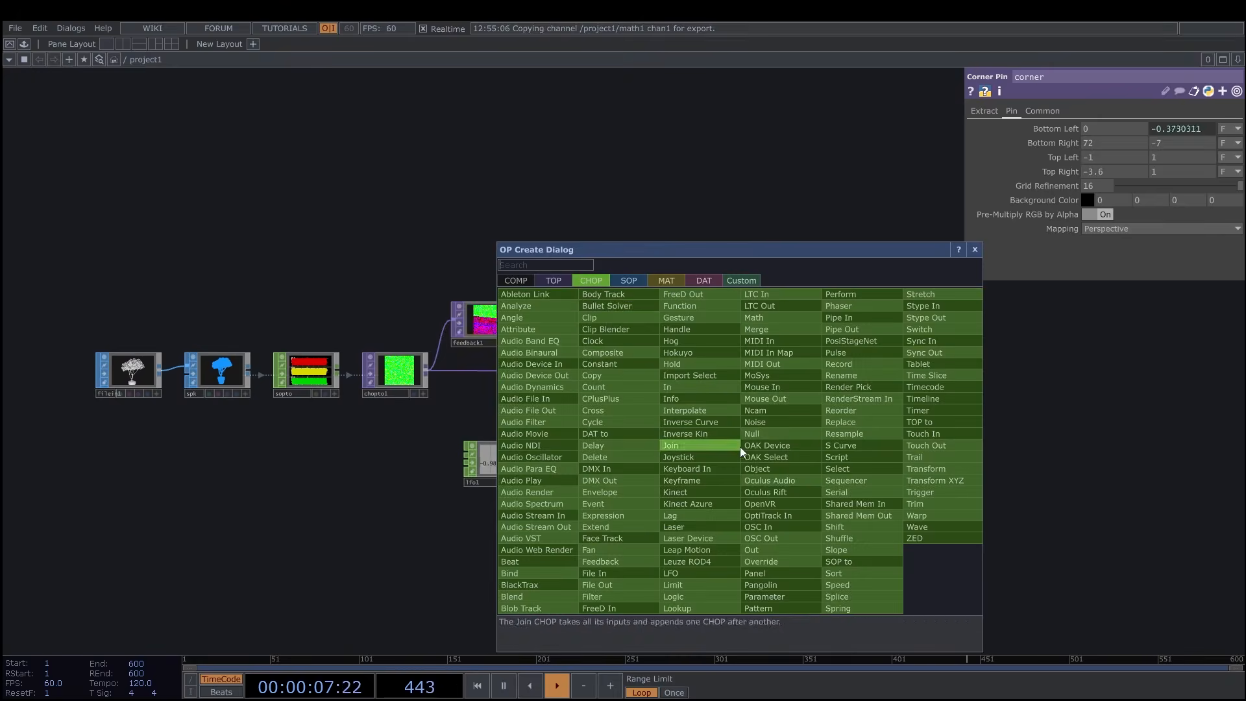
{"action": "left_click", "coordinate": [520, 281]}
{"action": "left_click", "coordinate": [581, 314]}
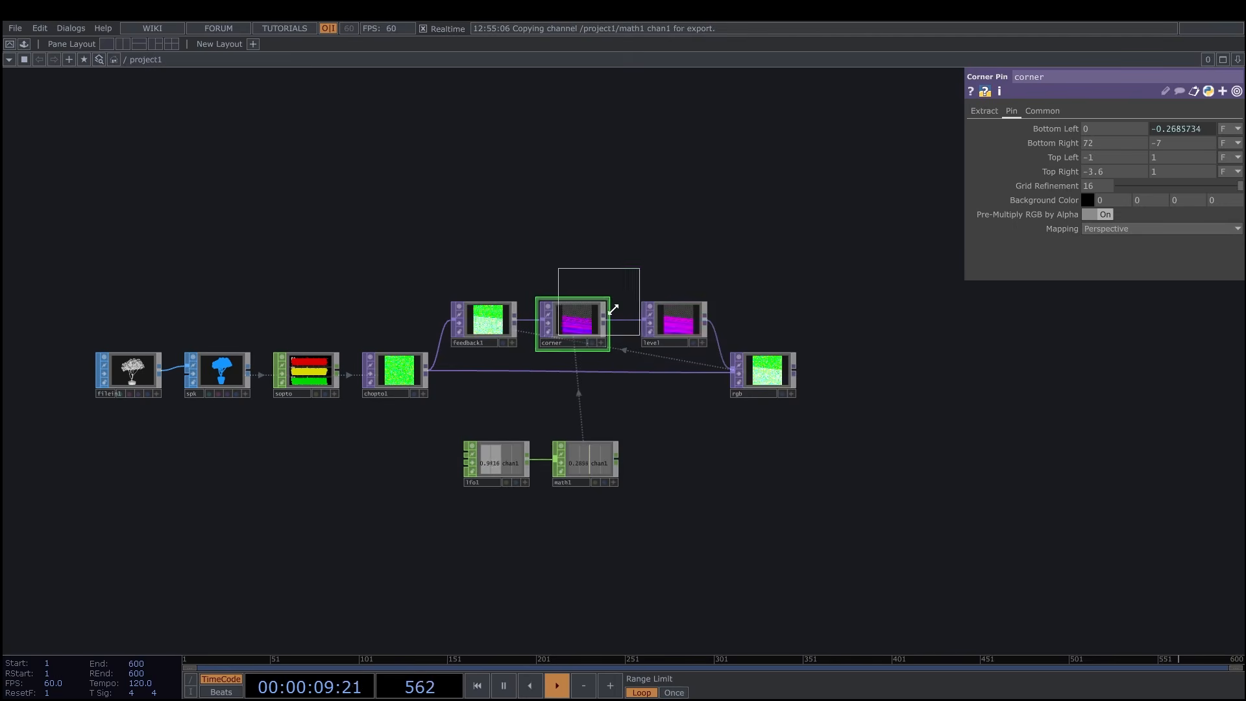
{"action": "left_click", "coordinate": [873, 321]}
{"action": "left_click_drag", "start_coordinate": [814, 401], "coordinate": [743, 419]}
{"action": "left_click_drag", "start_coordinate": [805, 324], "coordinate": [805, 337]}
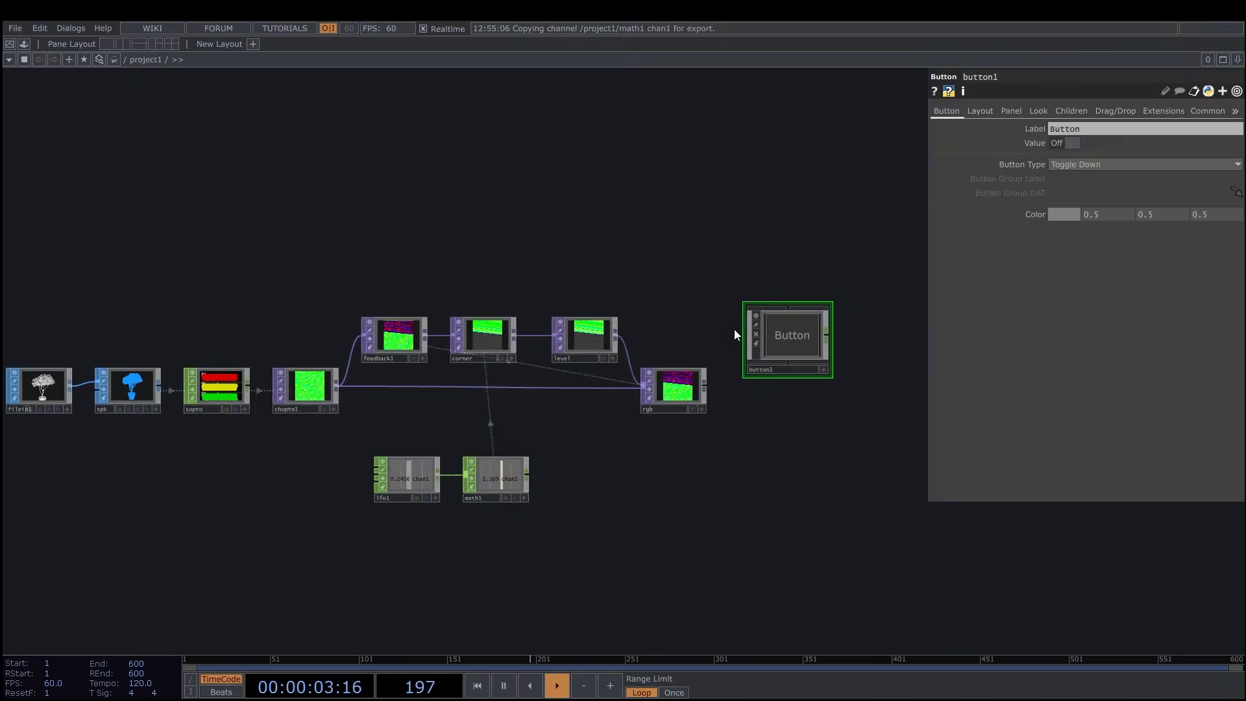
Link the Level TOP's Opacity to the output of button1.
{"action": "scroll", "coordinate": [766, 324], "scroll_direction": "up", "scroll_amount": 4}
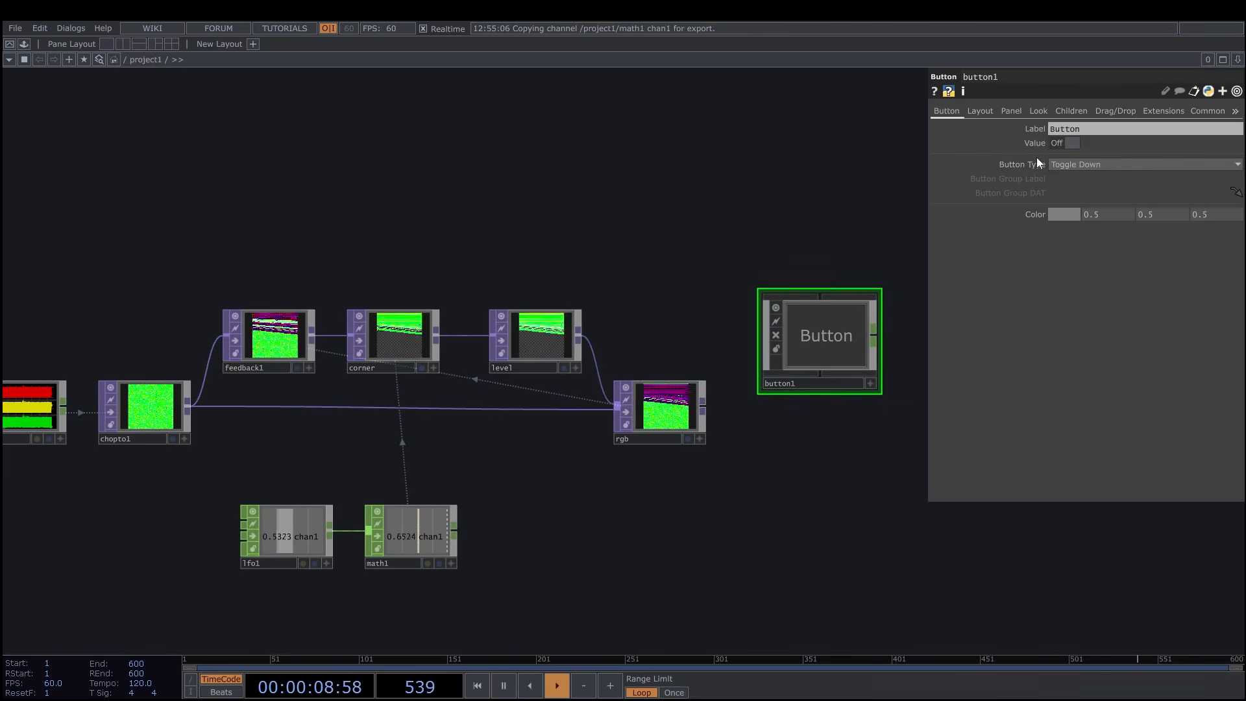
{"action": "left_click", "coordinate": [554, 329]}
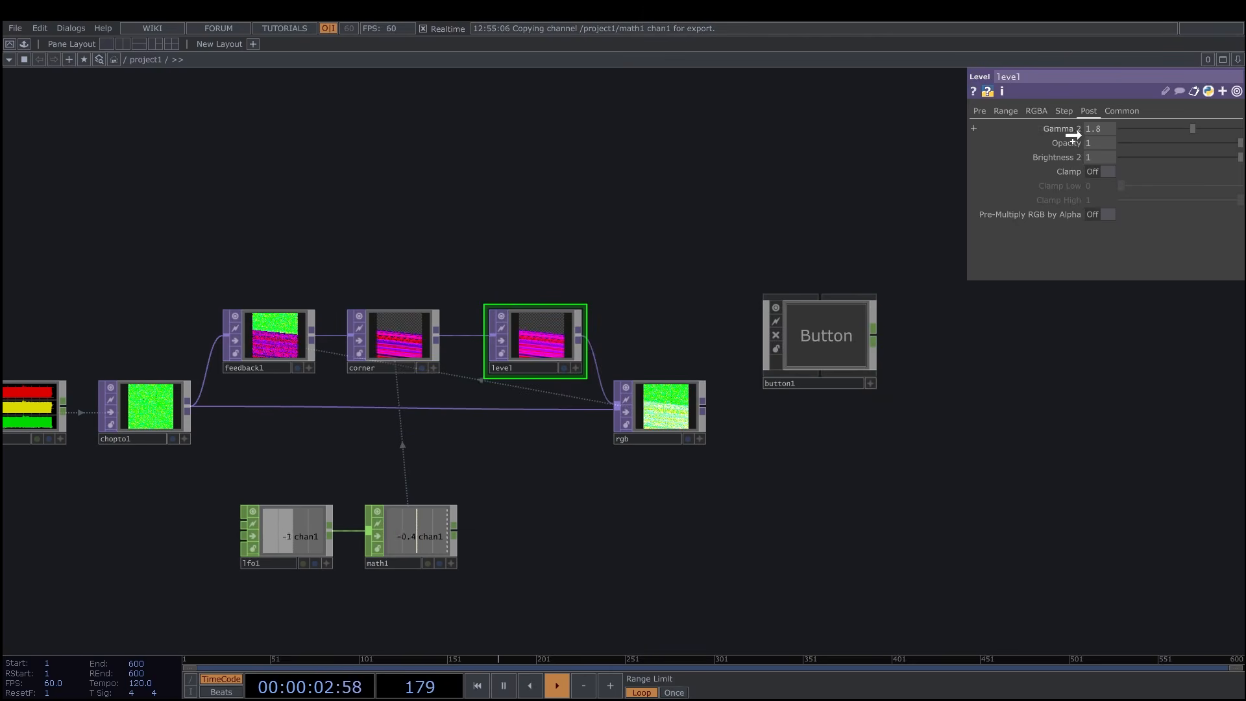
{"action": "left_click_drag", "start_coordinate": [1076, 141], "coordinate": [1084, 139]}
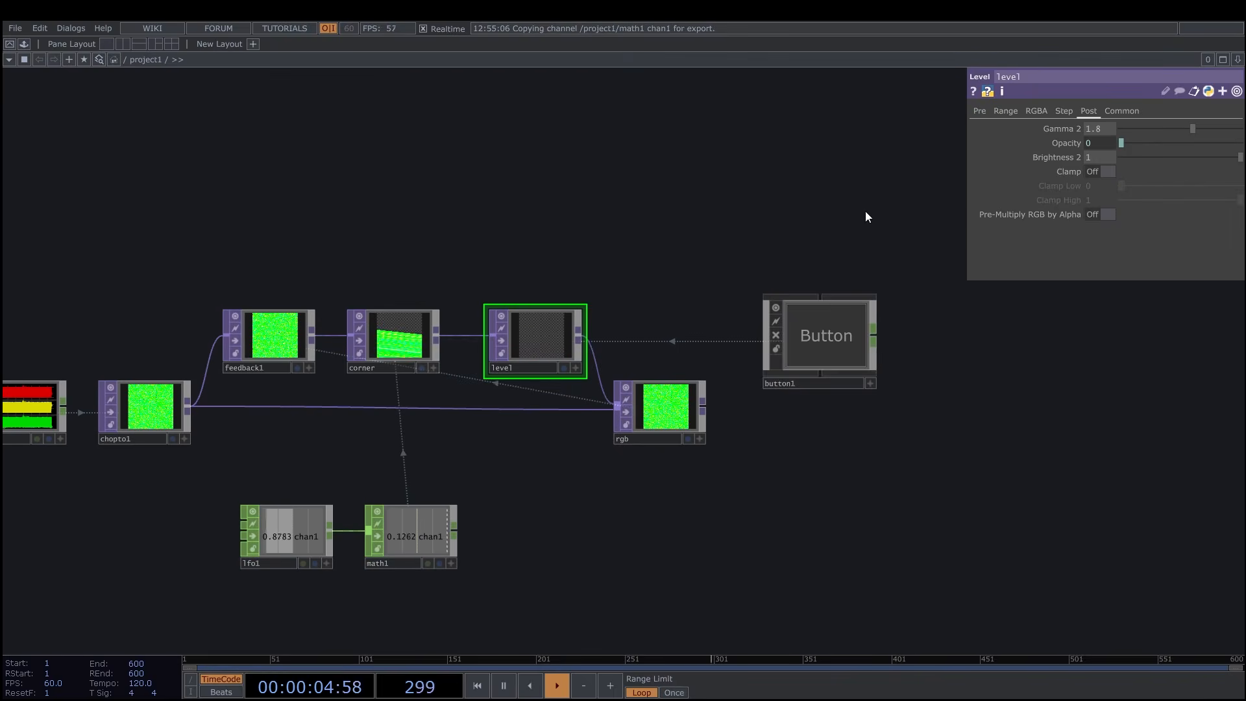
Toggle button1 on and off several times to test how it switches the feedback, leaving it off.
{"action": "left_click", "coordinate": [825, 344]}
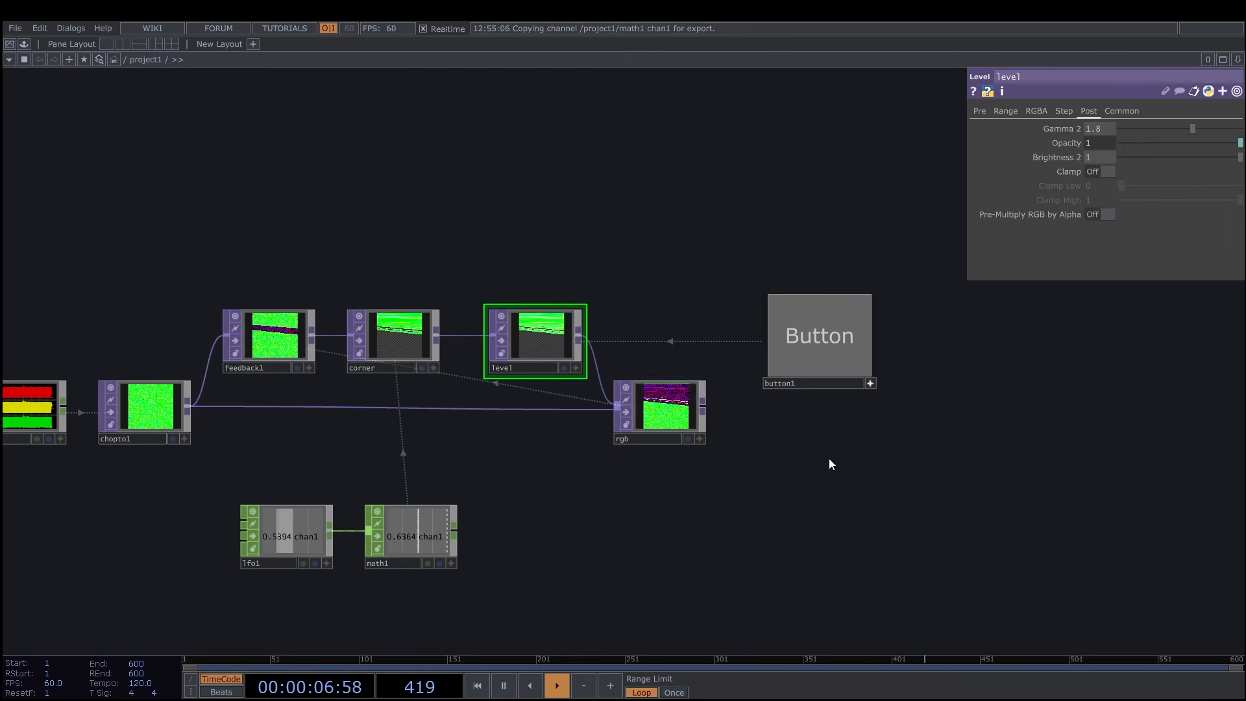
{"action": "left_click", "coordinate": [831, 325]}
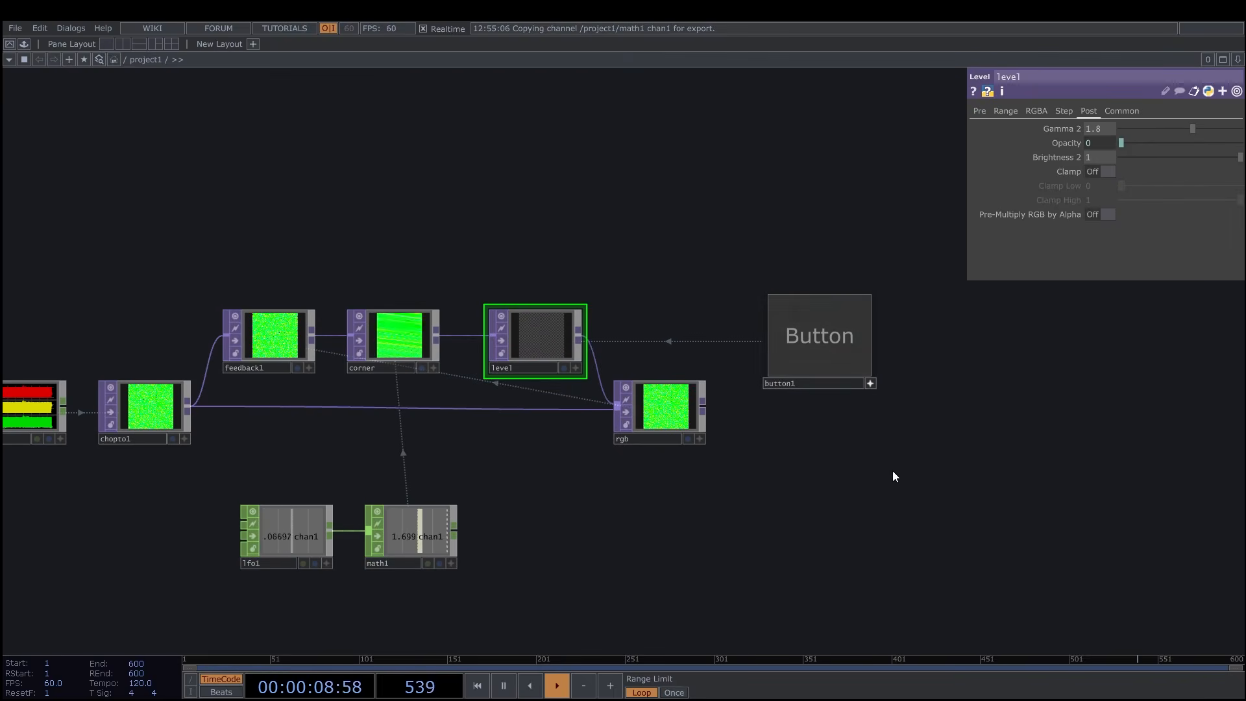
{"action": "left_click", "coordinate": [843, 323]}
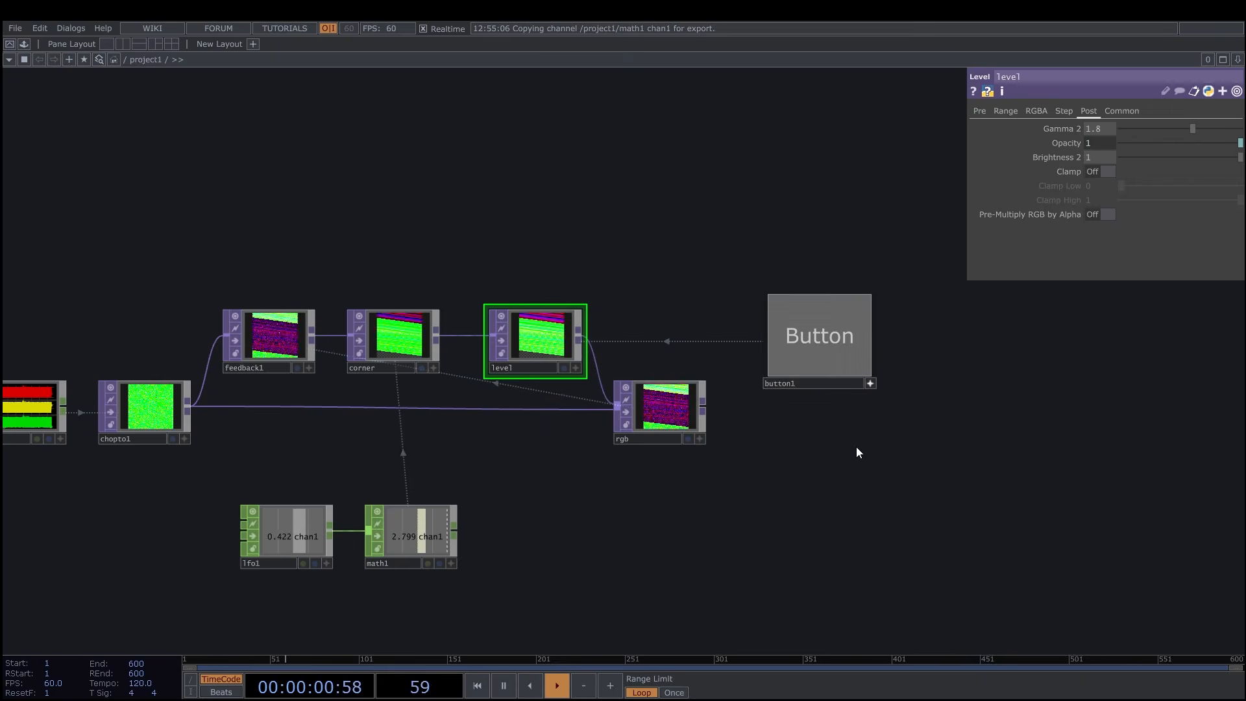
{"action": "left_click", "coordinate": [823, 354]}
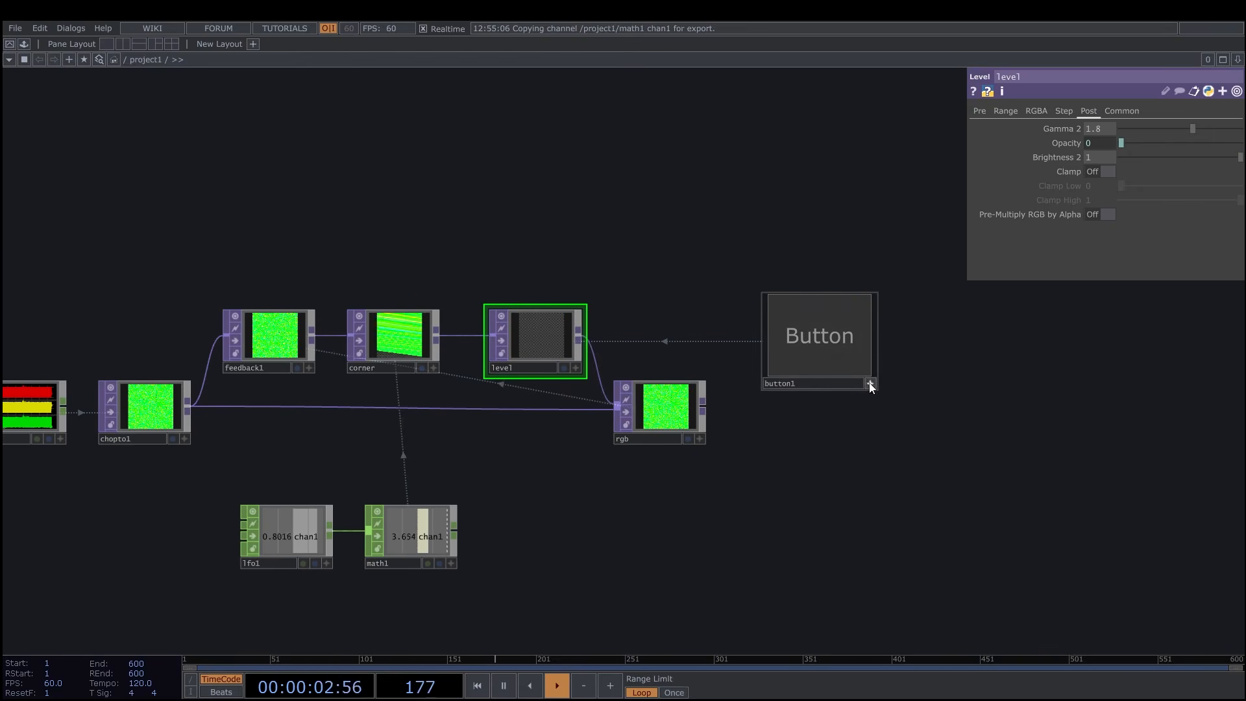
{"action": "scroll", "coordinate": [816, 473], "scroll_direction": "down", "scroll_amount": 3}
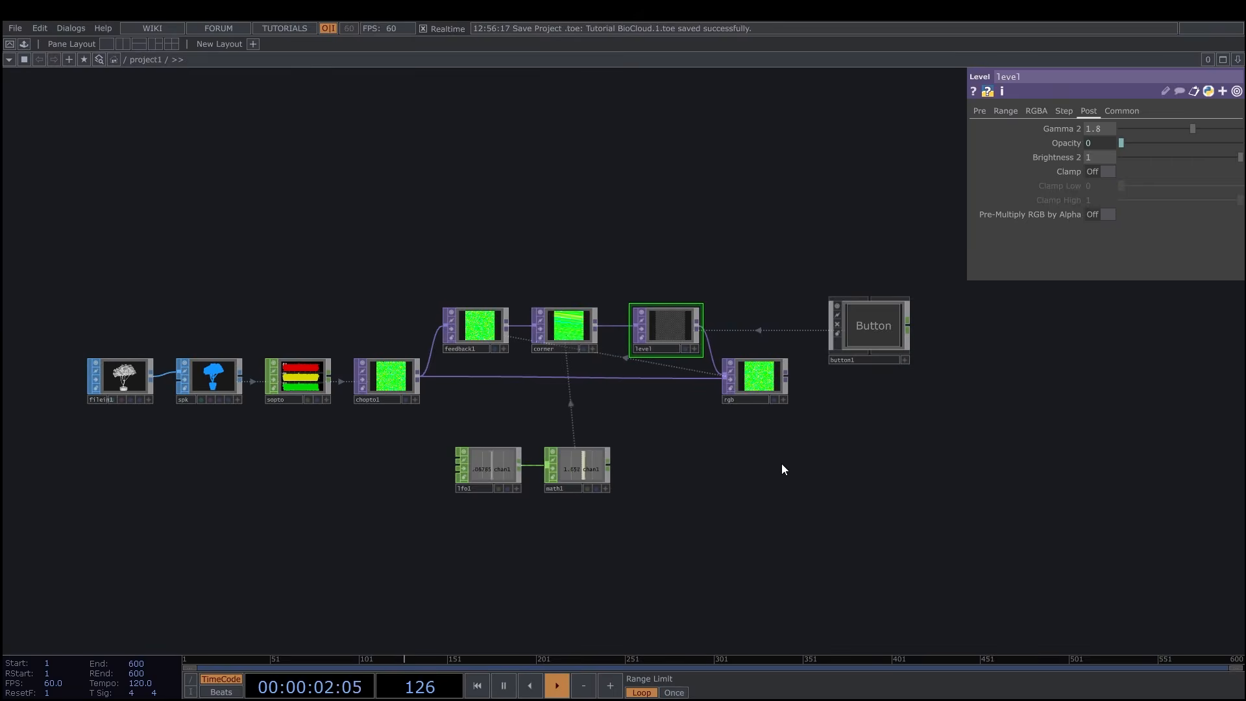
{"action": "scroll", "coordinate": [781, 463], "scroll_direction": "up", "scroll_amount": 3}
{"action": "scroll", "coordinate": [716, 457], "scroll_direction": "down", "scroll_amount": 3}
{"action": "scroll", "coordinate": [473, 487], "scroll_direction": "up", "scroll_amount": 3}
{"action": "left_click", "coordinate": [506, 464]}
{"action": "scroll", "coordinate": [837, 428], "scroll_direction": "down", "scroll_amount": 3}
{"action": "scroll", "coordinate": [811, 447], "scroll_direction": "down", "scroll_amount": 3}
{"action": "left_click_drag", "start_coordinate": [808, 446], "coordinate": [748, 427]}
{"action": "right_click", "coordinate": [749, 426]}
{"action": "left_click", "coordinate": [798, 319]}
{"action": "key", "text": "Delete"}
Add an annotation box below the rgb composite and title it "1. SOP > CHOP > TOP".
{"action": "right_click", "coordinate": [760, 424]}
{"action": "left_click", "coordinate": [797, 308]}
{"action": "scroll", "coordinate": [810, 414], "scroll_direction": "up", "scroll_amount": 3}
{"action": "double_click", "coordinate": [815, 421]}
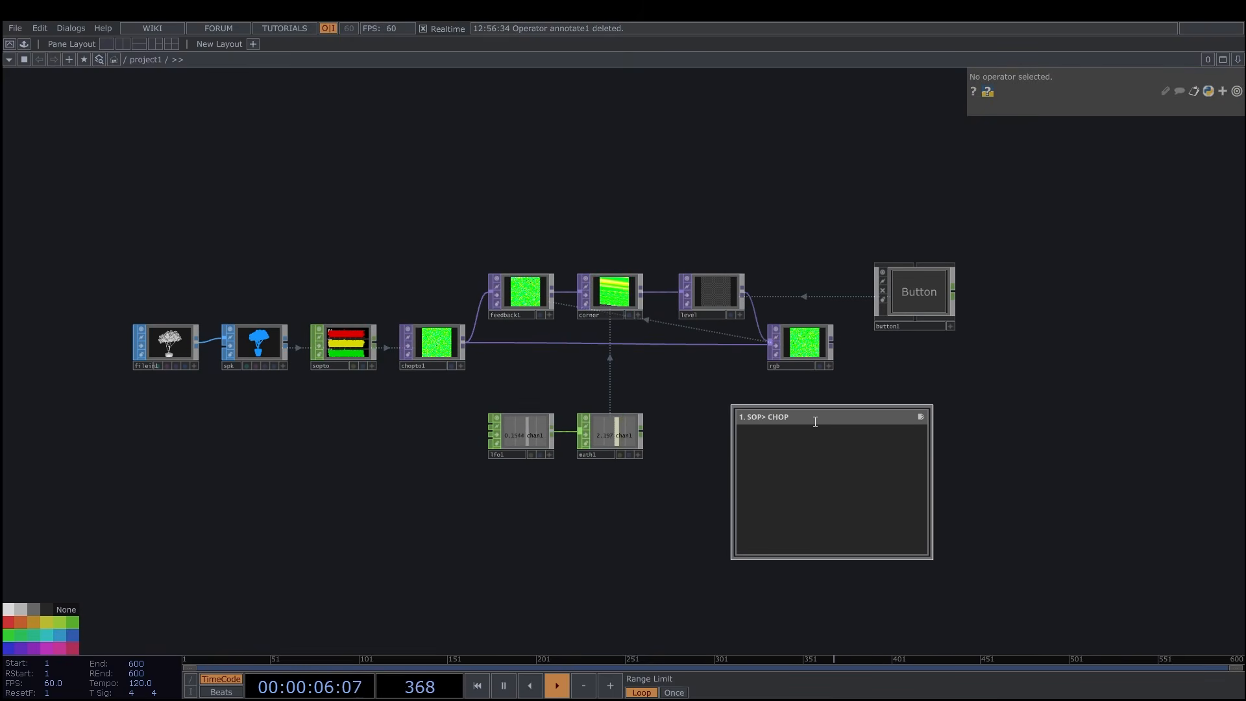
{"action": "type", "text": "1. SOP > CHOP > TOP"}
{"action": "key", "text": "Return"}
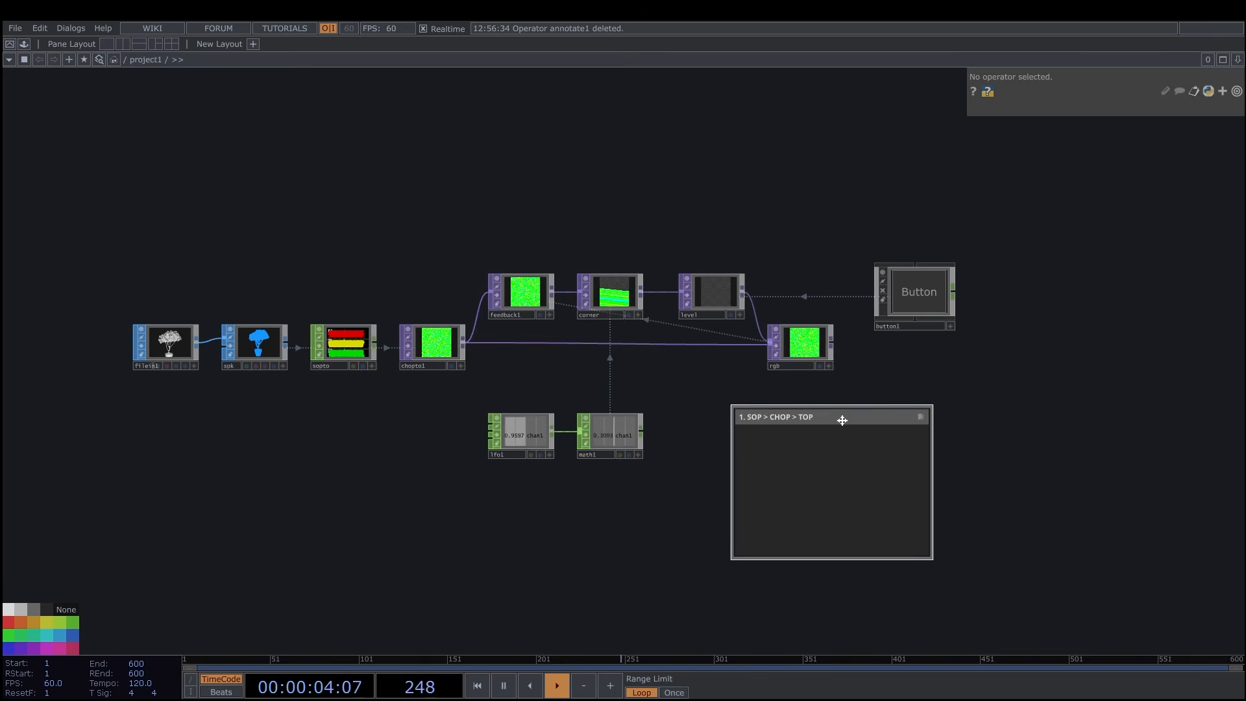
Color the annotation box black and resize it to enclose the whole network.
{"action": "left_click", "coordinate": [46, 611]}
{"action": "key", "text": "c"}
{"action": "scroll", "coordinate": [617, 467], "scroll_direction": "down", "scroll_amount": 4}
{"action": "left_click_drag", "start_coordinate": [675, 467], "coordinate": [332, 467]}
{"action": "left_click_drag", "start_coordinate": [695, 434], "coordinate": [694, 343]}
{"action": "left_click_drag", "start_coordinate": [779, 422], "coordinate": [818, 421]}
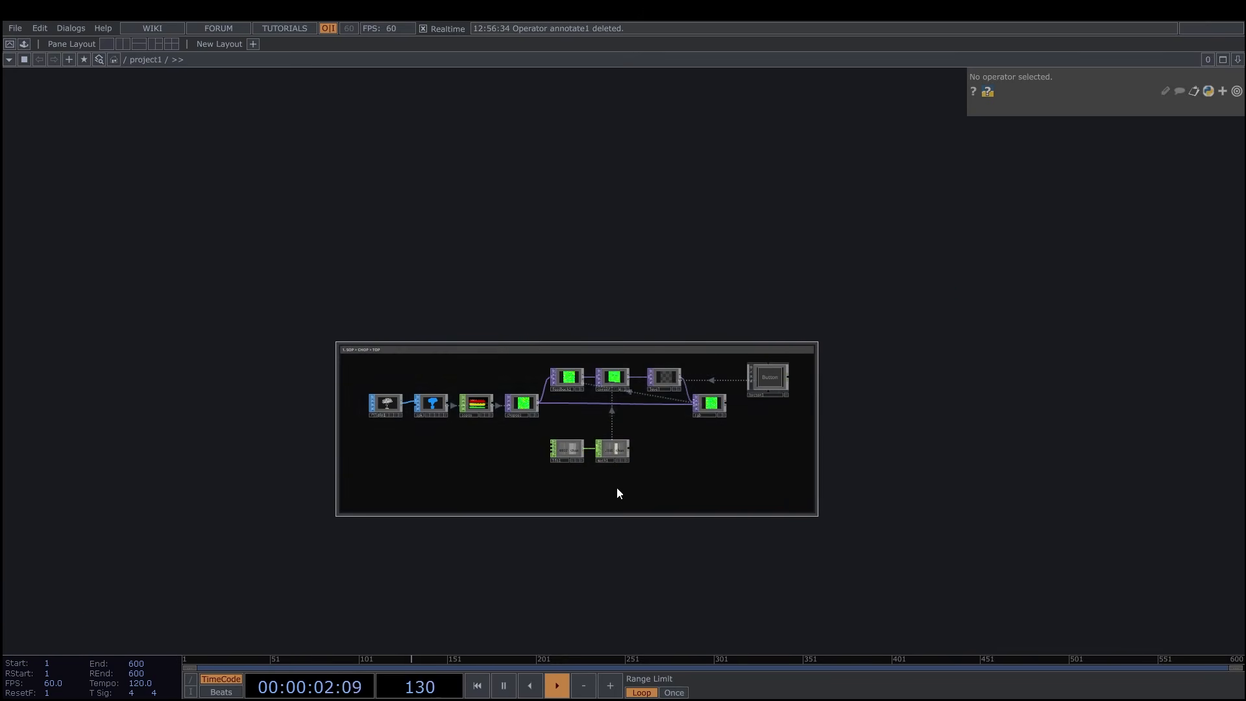
{"action": "left_click_drag", "start_coordinate": [620, 515], "coordinate": [629, 476]}
Select all operators inside the annotation box and turn off their viewers.
{"action": "scroll", "coordinate": [632, 353], "scroll_direction": "up", "scroll_amount": 4}
{"action": "right_click_drag", "start_coordinate": [126, 368], "coordinate": [934, 565]}
{"action": "scroll", "coordinate": [519, 399], "scroll_direction": "up", "scroll_amount": 2}
{"action": "left_click", "coordinate": [481, 372]}
{"action": "left_click_drag", "start_coordinate": [753, 519], "coordinate": [720, 509]}
{"action": "left_click", "coordinate": [487, 410]}
{"action": "key", "text": "BackSpace"}
{"action": "key", "text": "Return"}
{"action": "left_click_drag", "start_coordinate": [983, 516], "coordinate": [1077, 498]}
Add an Add SOP above the annotated network and turn on Add Points.
{"action": "left_click", "coordinate": [565, 590]}
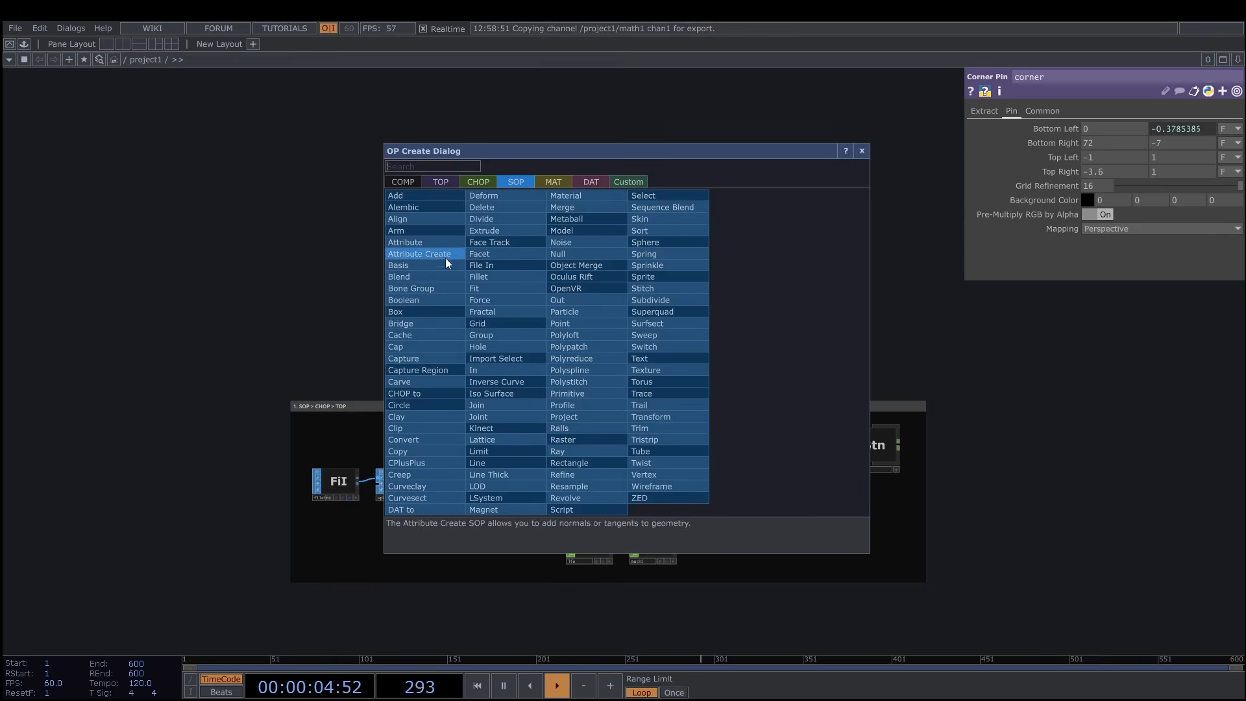
{"action": "left_click", "coordinate": [416, 214]}
{"action": "left_click", "coordinate": [585, 255]}
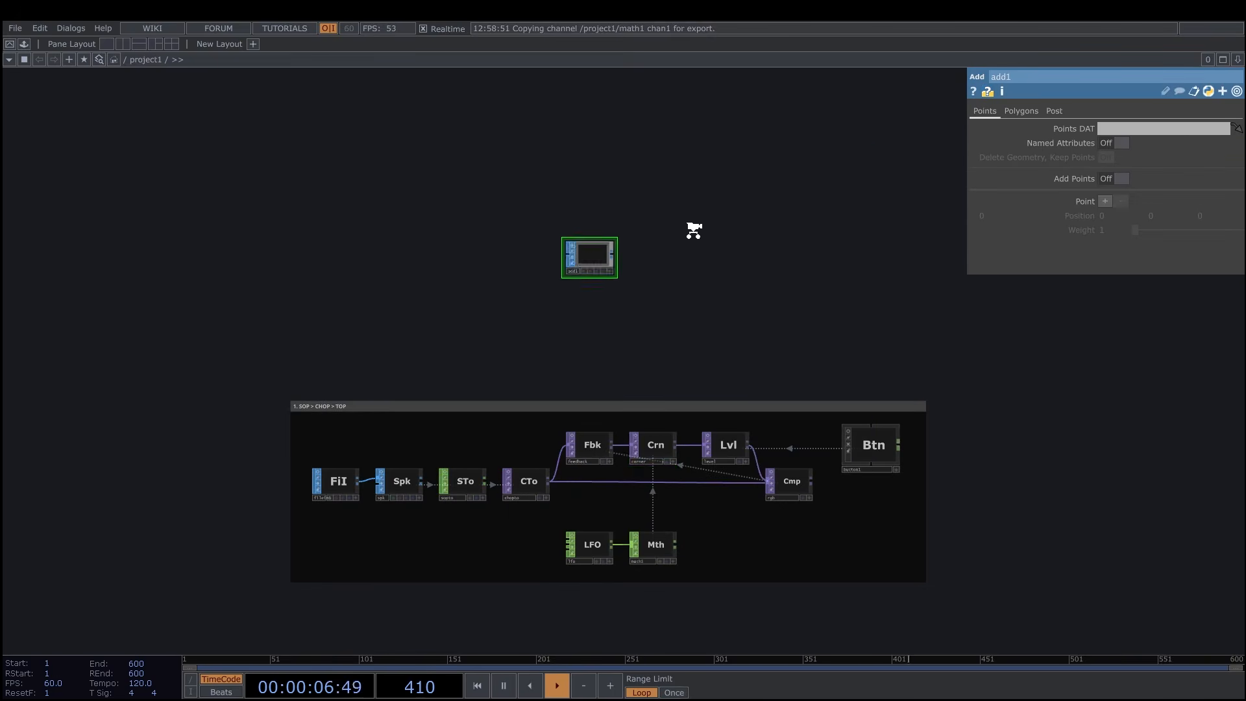
{"action": "scroll", "coordinate": [692, 228], "scroll_direction": "up", "scroll_amount": 6}
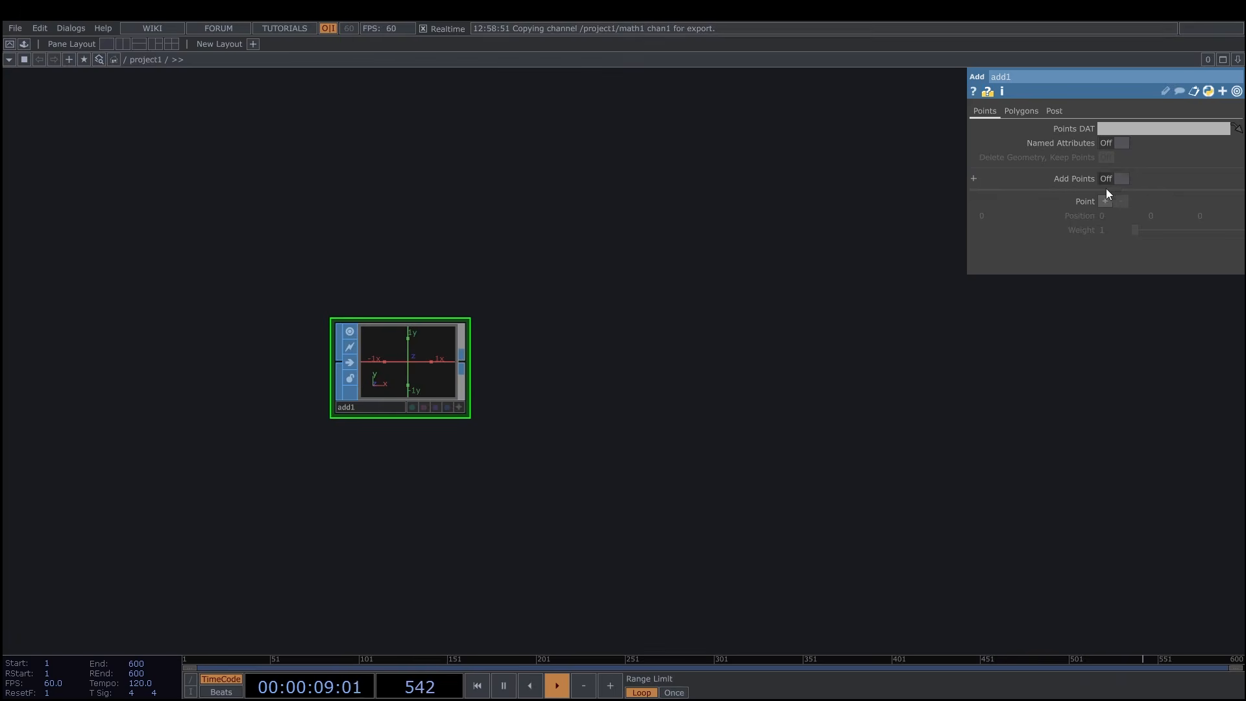
{"action": "left_click", "coordinate": [1115, 180]}
Append a Convert SOP after add1 and set Convert to to Particles Per Point.
{"action": "left_click", "coordinate": [462, 360]}
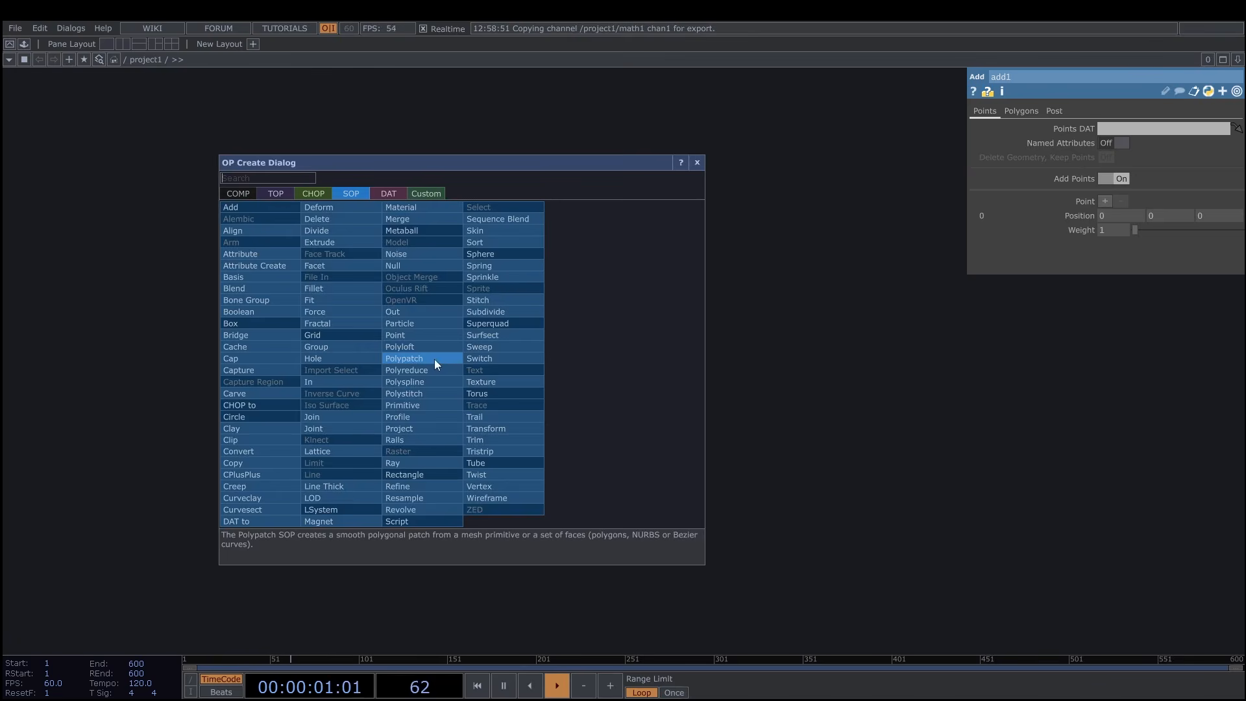
{"action": "left_click", "coordinate": [236, 450]}
{"action": "left_click", "coordinate": [578, 367]}
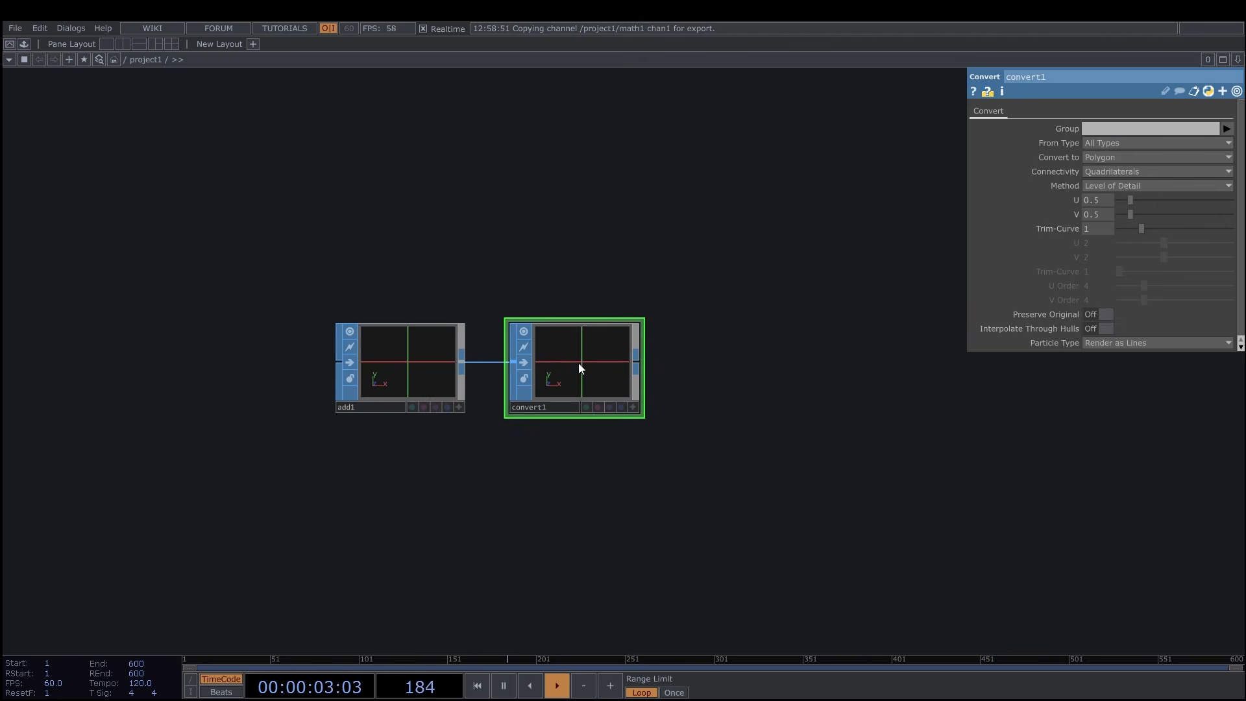
{"action": "left_click", "coordinate": [1116, 157]}
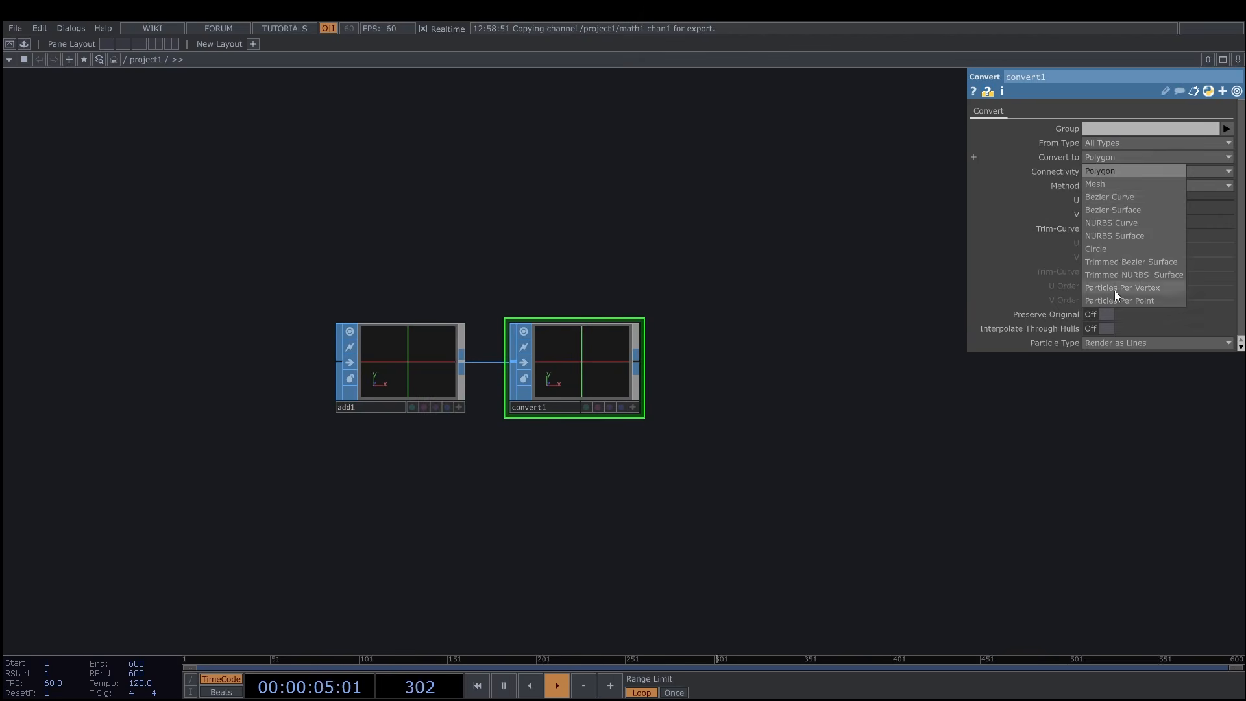
{"action": "left_click", "coordinate": [1129, 302]}
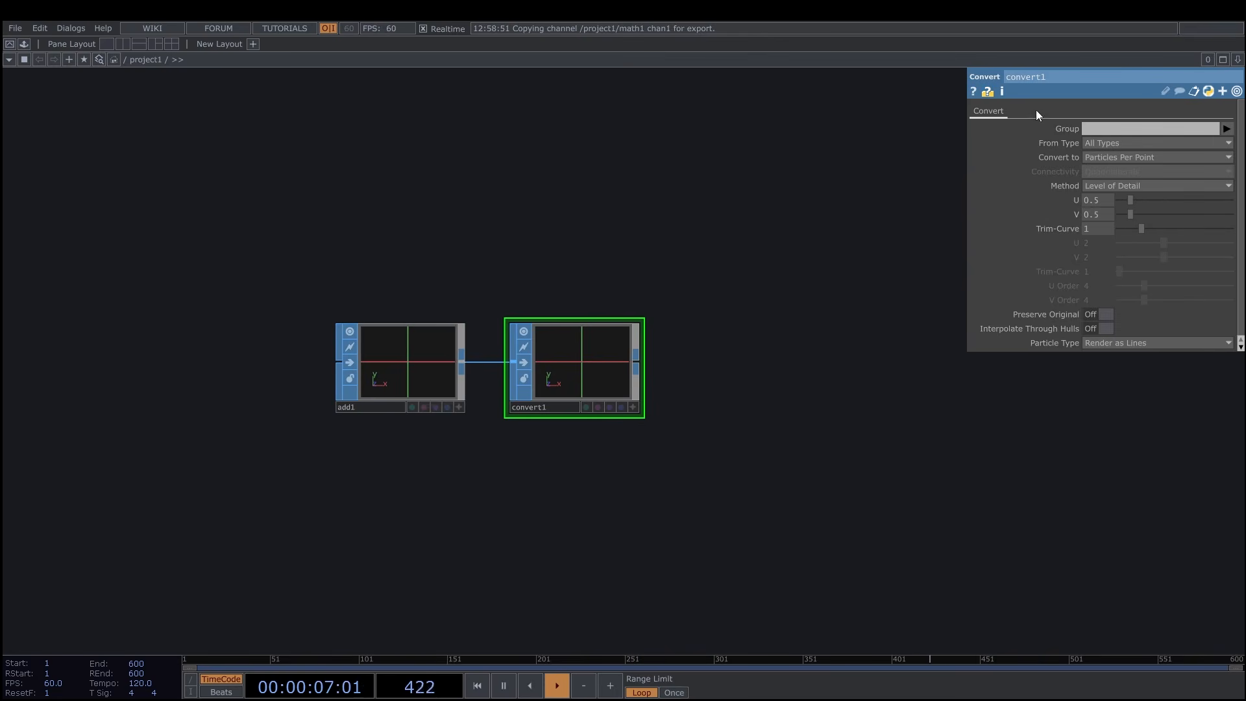
Append a Geometry COMP after convert1.
{"action": "left_click_drag", "start_coordinate": [764, 368], "coordinate": [686, 361]}
{"action": "scroll", "coordinate": [685, 361], "scroll_direction": "down", "scroll_amount": 3}
{"action": "left_click_drag", "start_coordinate": [728, 330], "coordinate": [594, 258]}
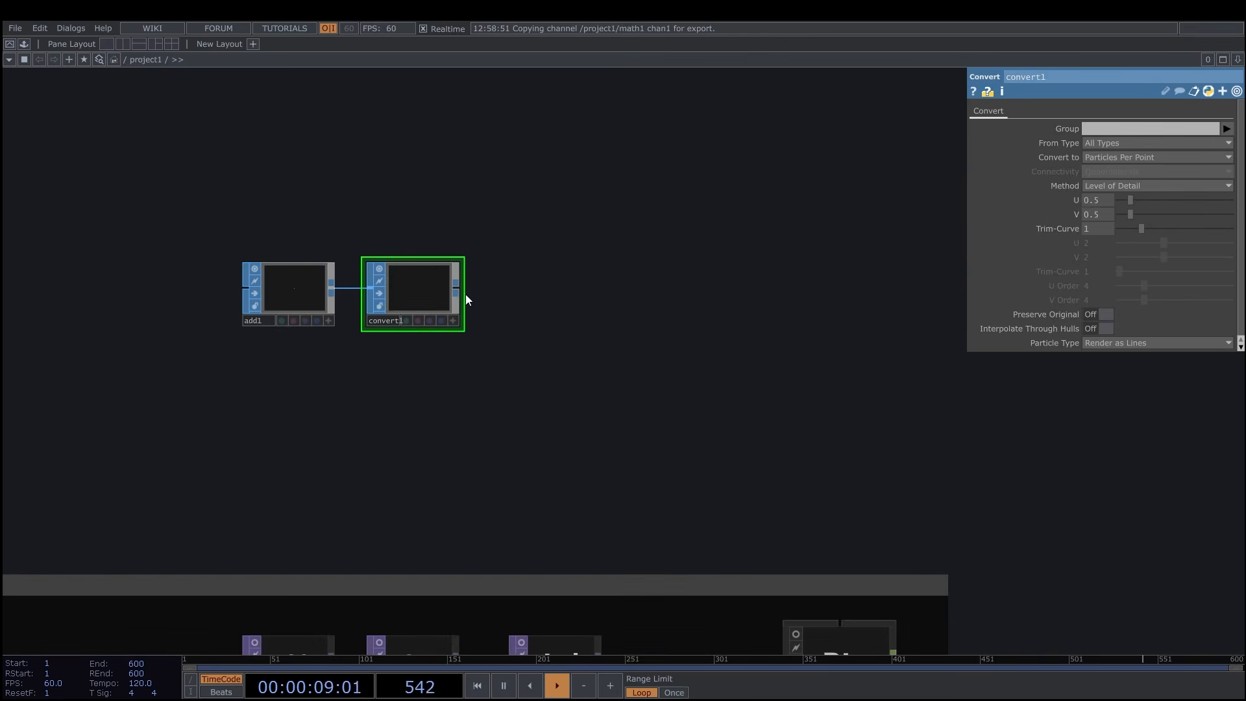
{"action": "right_click", "coordinate": [457, 295]}
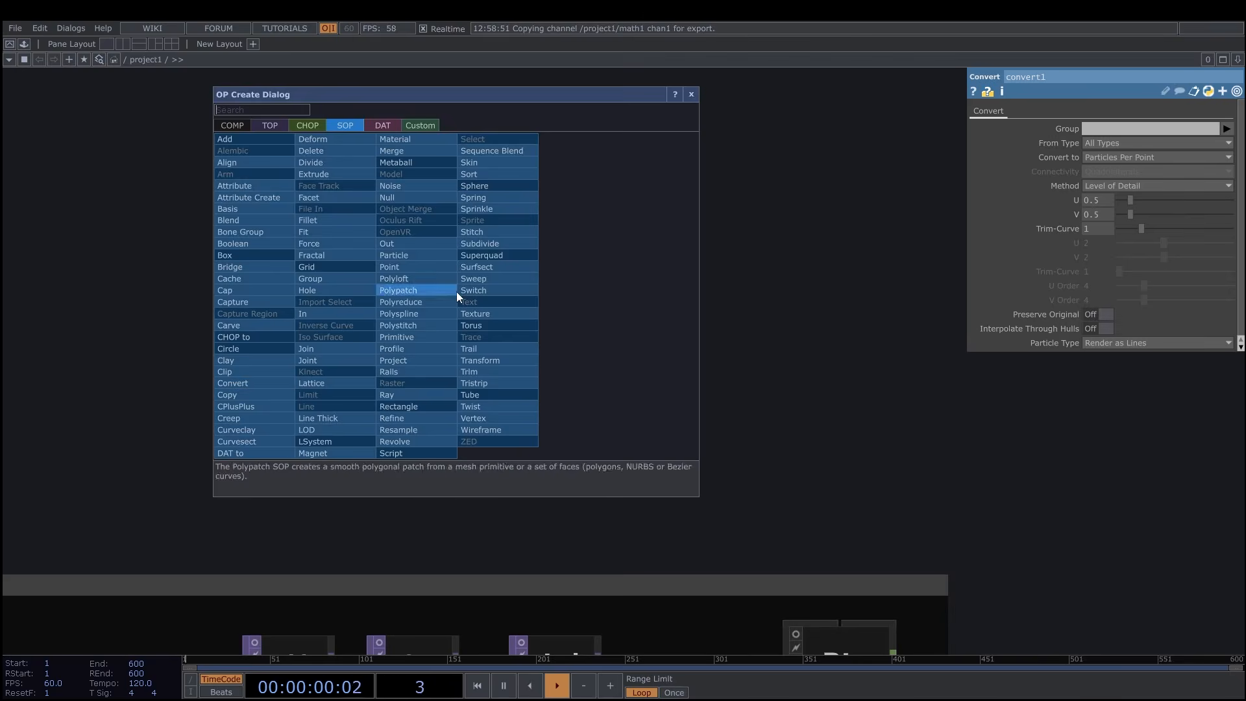
{"action": "left_click", "coordinate": [232, 125]}
{"action": "left_click", "coordinate": [244, 231]}
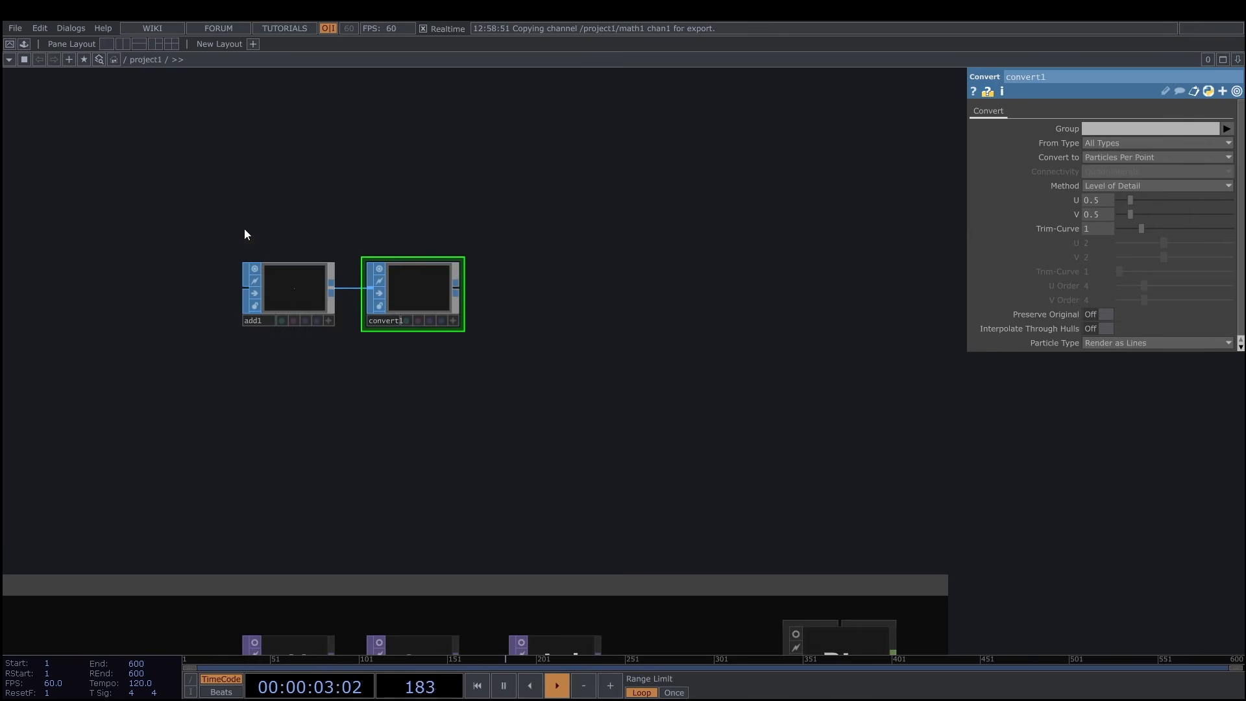
{"action": "left_click", "coordinate": [596, 300]}
Add a Camera COMP above and to the right of geo1.
{"action": "key", "text": "Tab"}
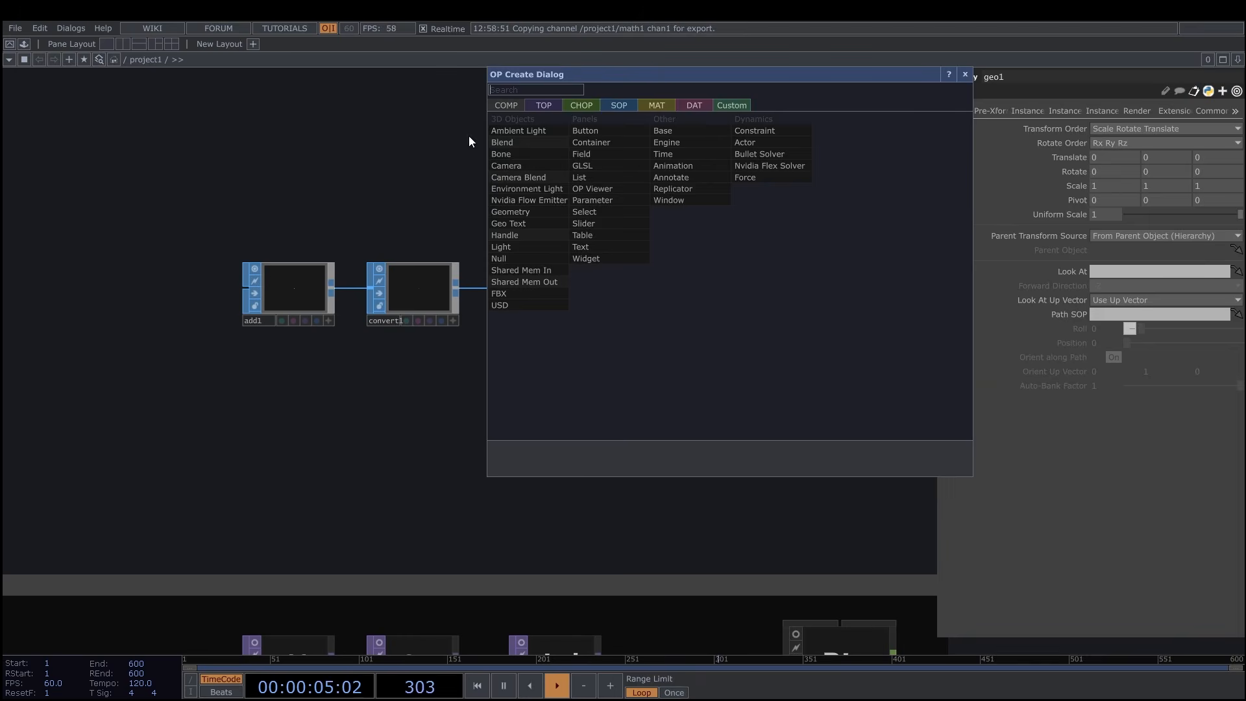
{"action": "left_click", "coordinate": [516, 164]}
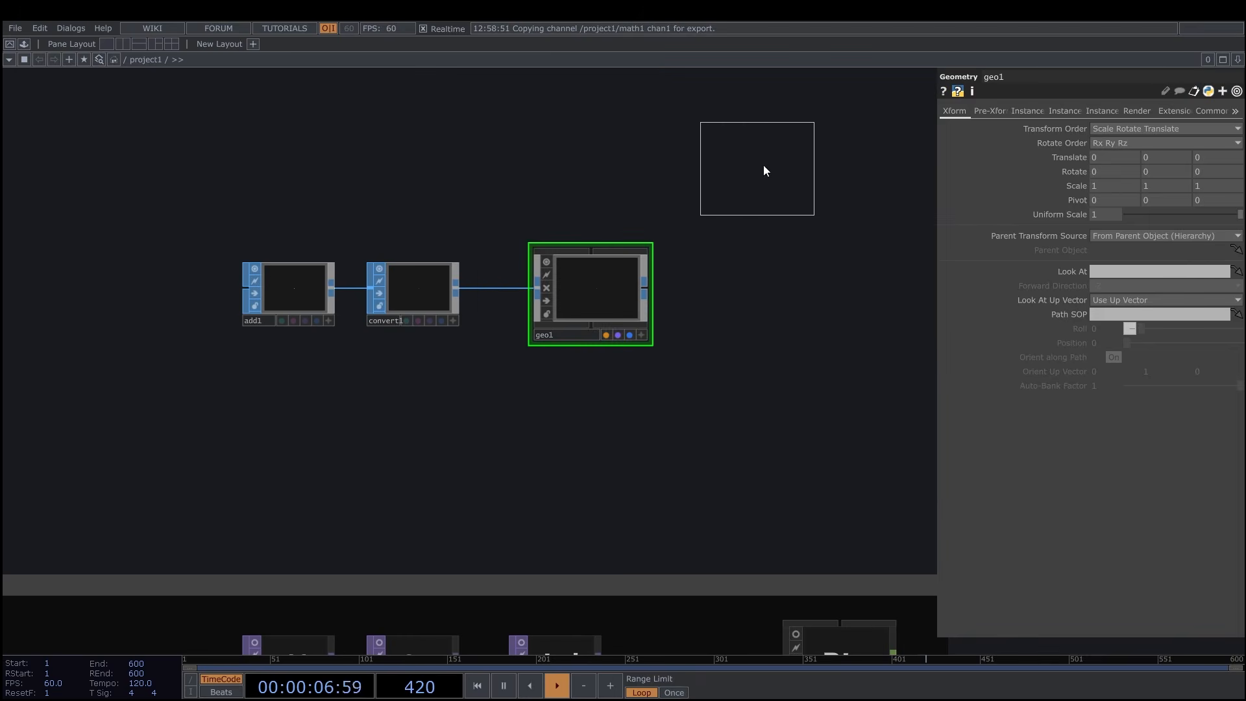
{"action": "left_click", "coordinate": [772, 168]}
{"action": "left_click_drag", "start_coordinate": [747, 328], "coordinate": [690, 377]}
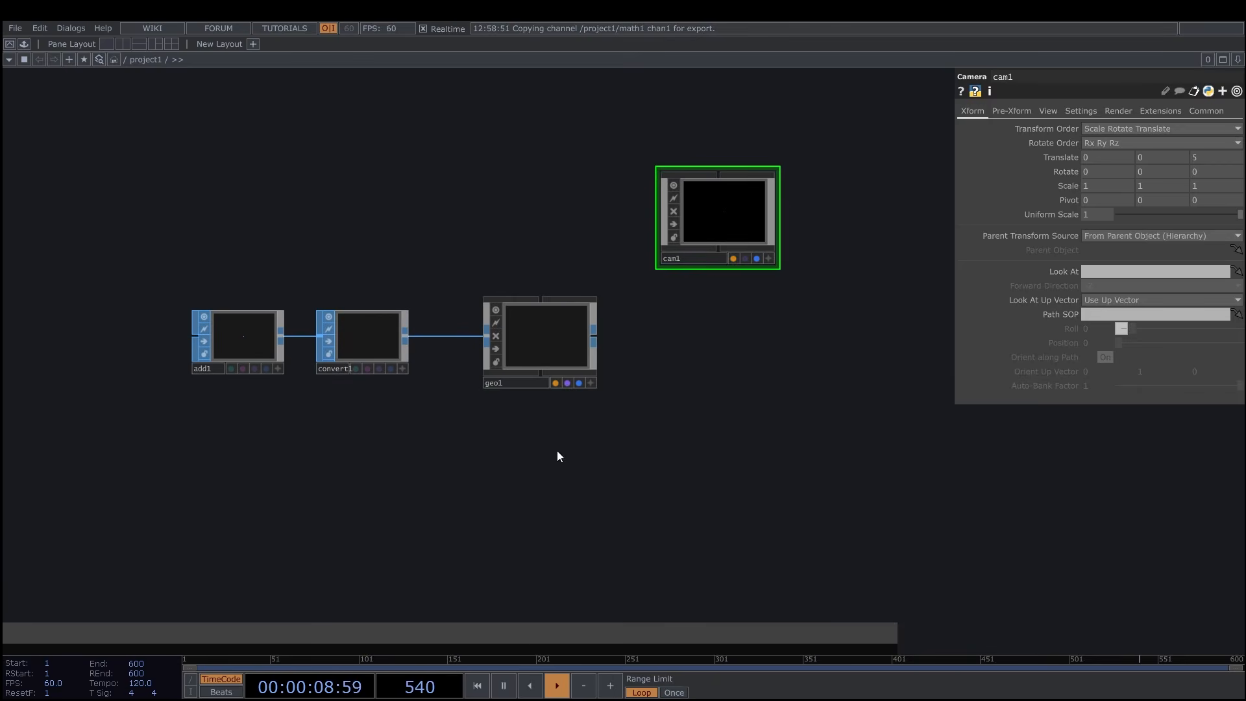
Add a Point Sprite MAT below geo1.
{"action": "key", "text": "Tab"}
{"action": "left_click", "coordinate": [483, 284]}
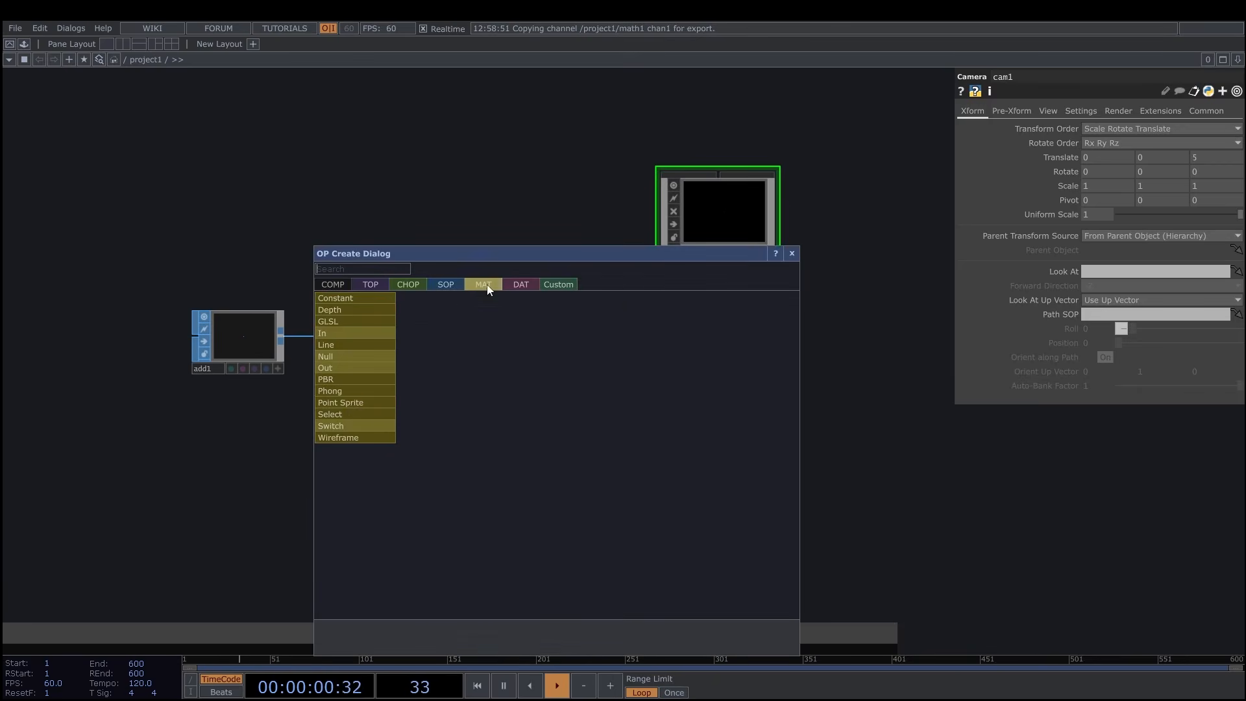
{"action": "left_click", "coordinate": [351, 402]}
{"action": "left_click", "coordinate": [537, 466]}
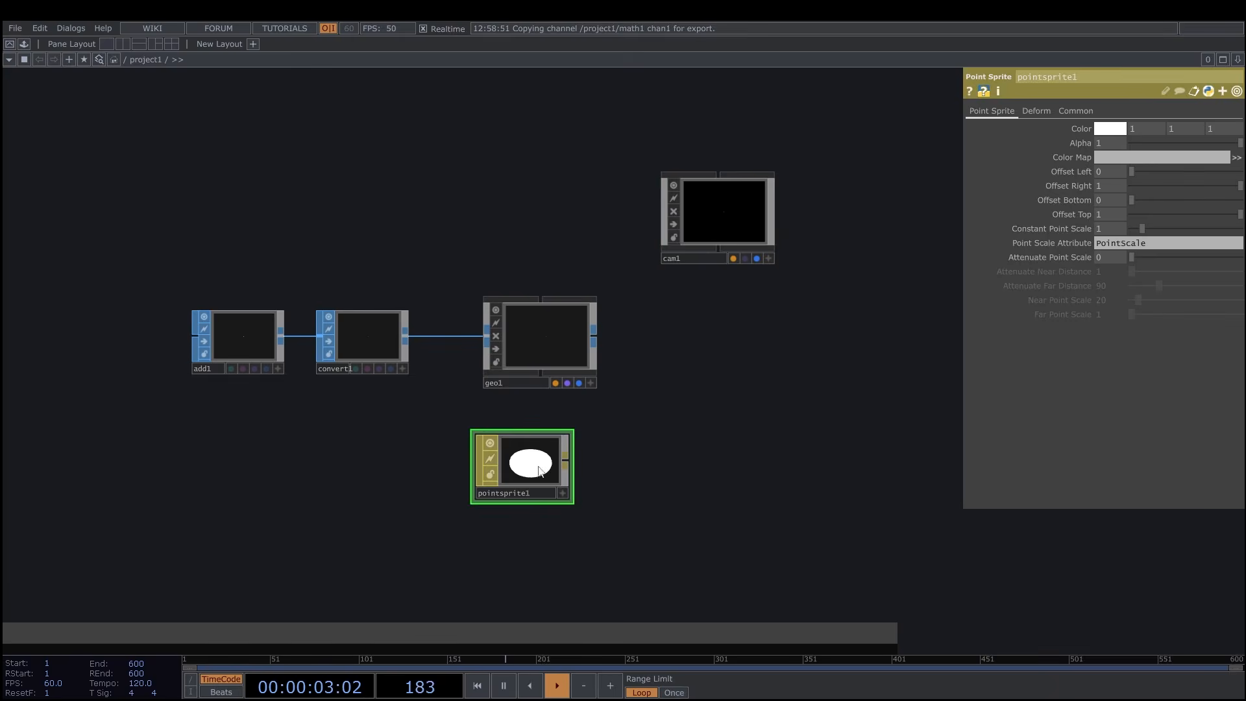
Assign pointsprite1 as geo1's material and place a Render TOP below cam1, level with geo1.
{"action": "left_click_drag", "start_coordinate": [531, 498], "coordinate": [551, 342]}
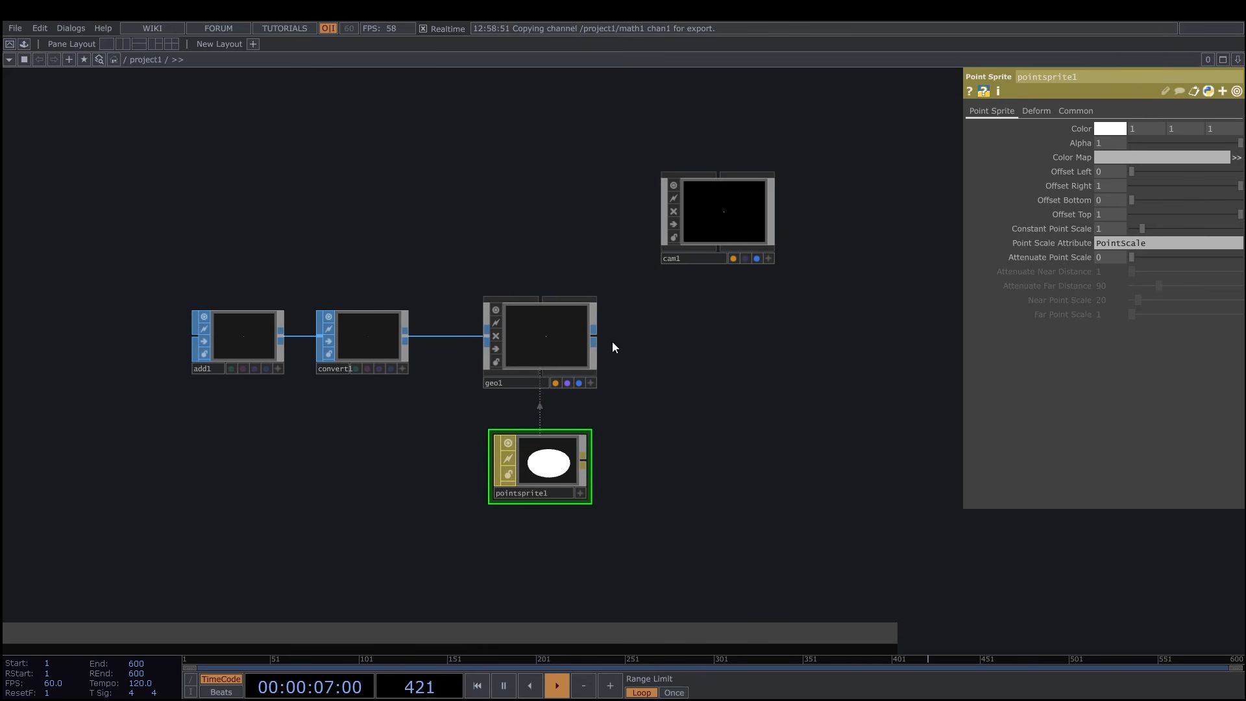
{"action": "key", "text": "Tab"}
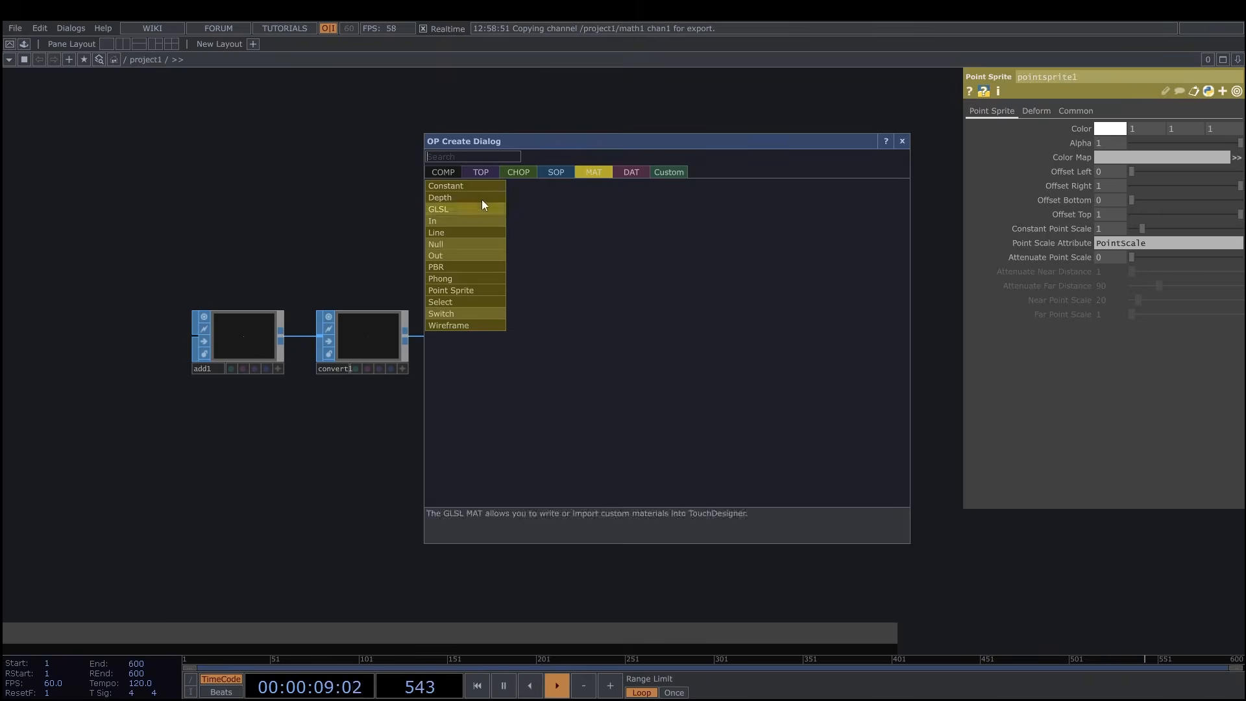
{"action": "left_click", "coordinate": [483, 172]}
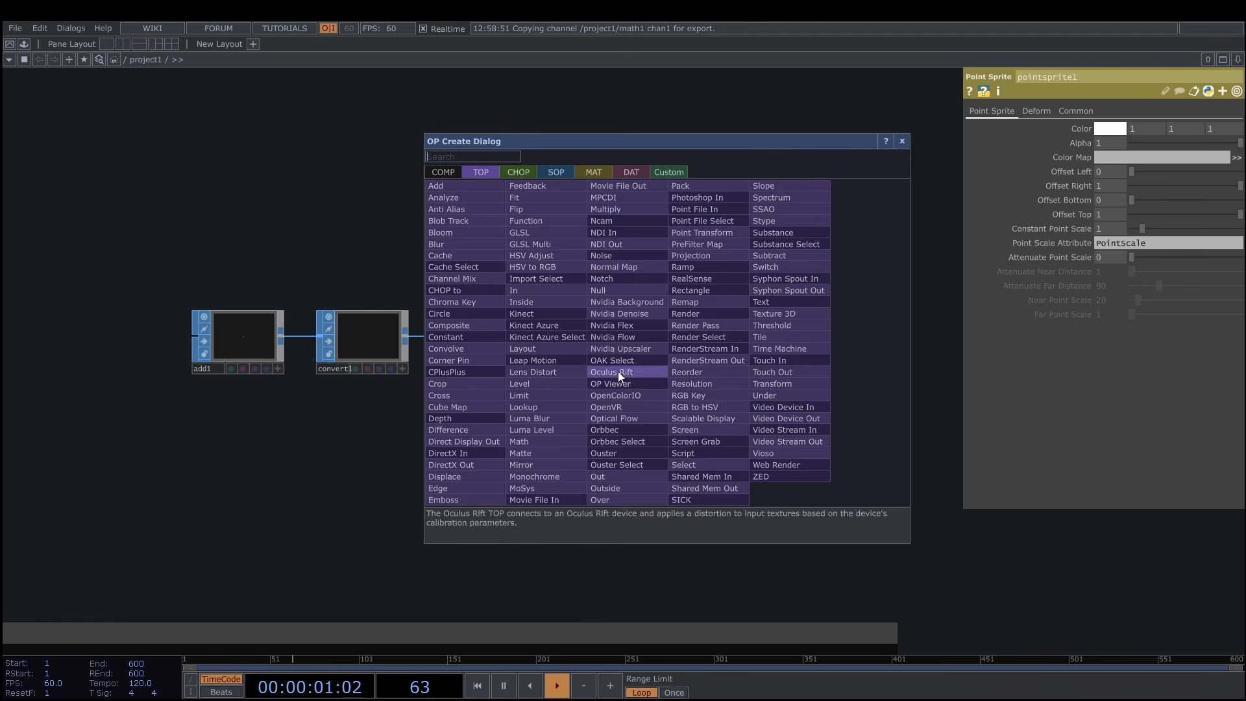
{"action": "left_click", "coordinate": [705, 314]}
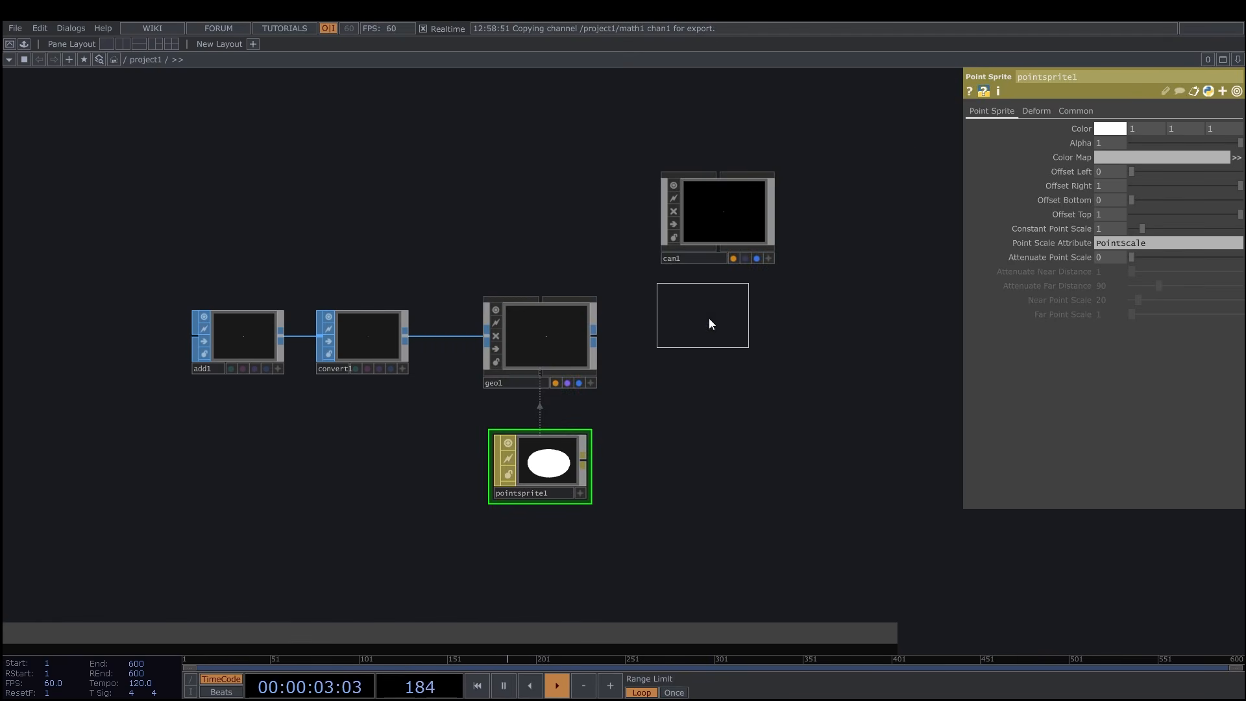
{"action": "left_click", "coordinate": [719, 346]}
{"action": "left_click_drag", "start_coordinate": [828, 355], "coordinate": [700, 364]}
{"action": "left_click_drag", "start_coordinate": [775, 389], "coordinate": [790, 400]}
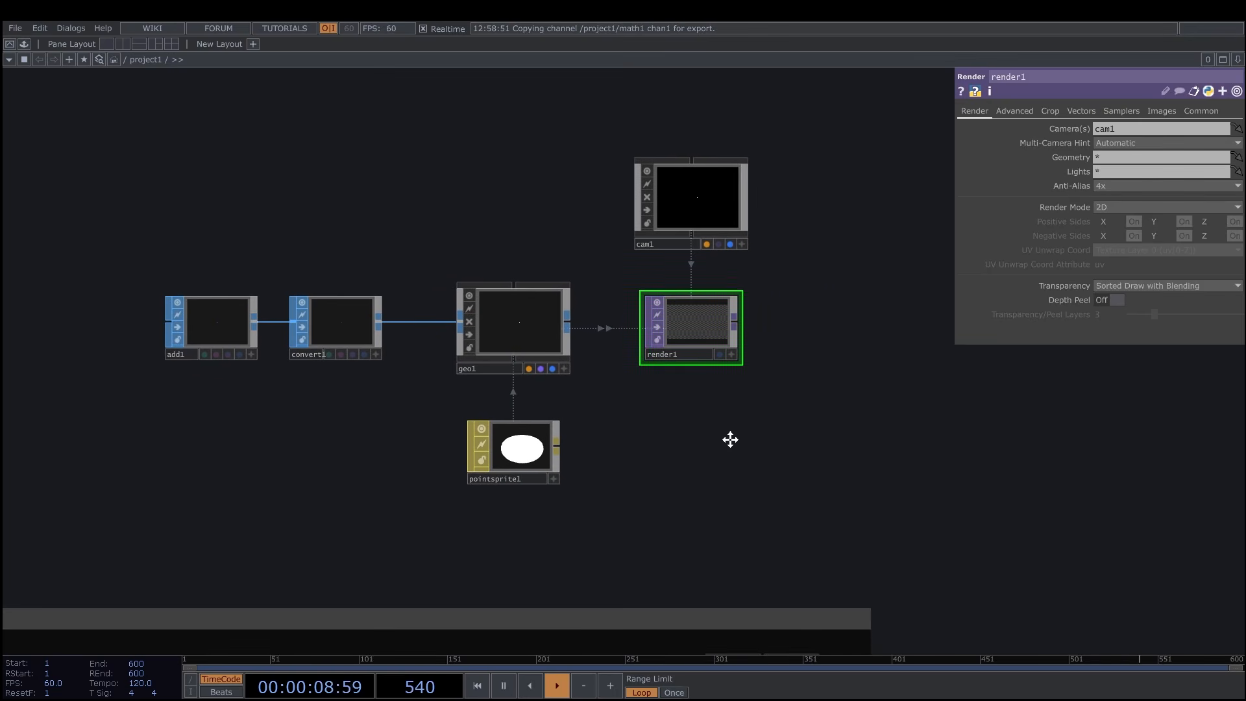
Append an RGB Key TOP after render1.
{"action": "left_click_drag", "start_coordinate": [727, 439], "coordinate": [731, 439]}
{"action": "scroll", "coordinate": [734, 441], "scroll_direction": "down", "scroll_amount": 2}
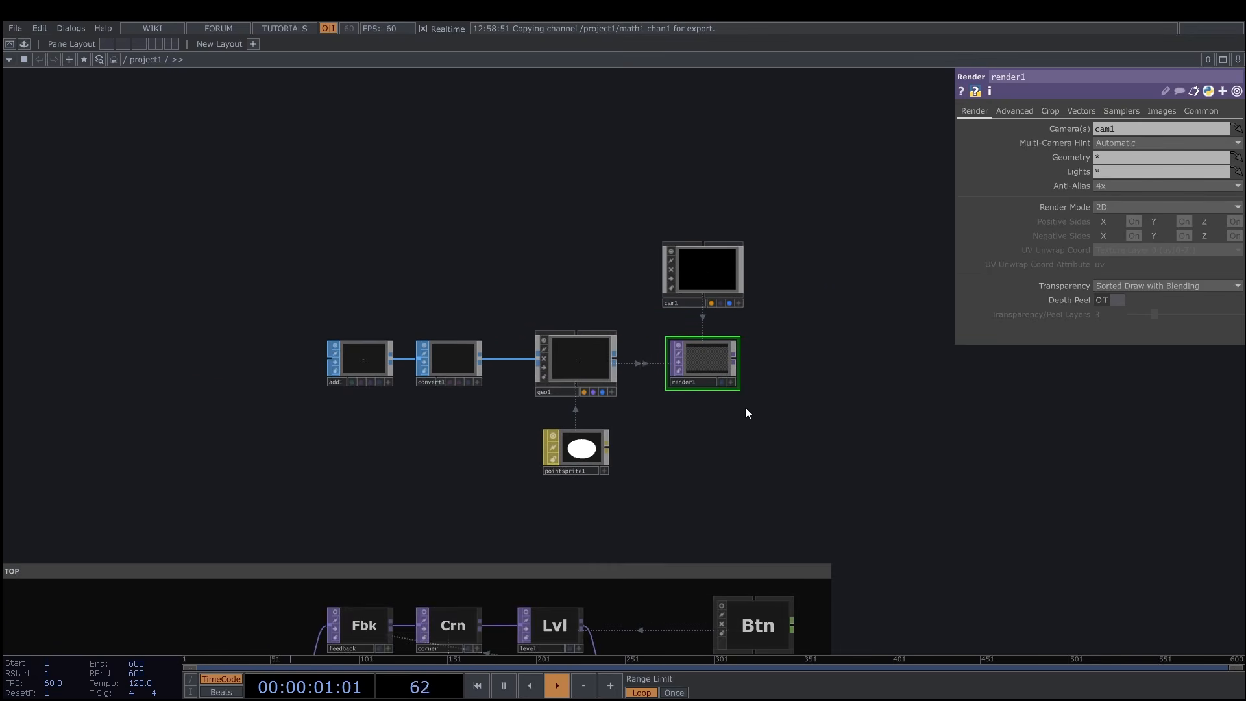
{"action": "scroll", "coordinate": [746, 412], "scroll_direction": "up", "scroll_amount": 2}
{"action": "key", "text": "Tab"}
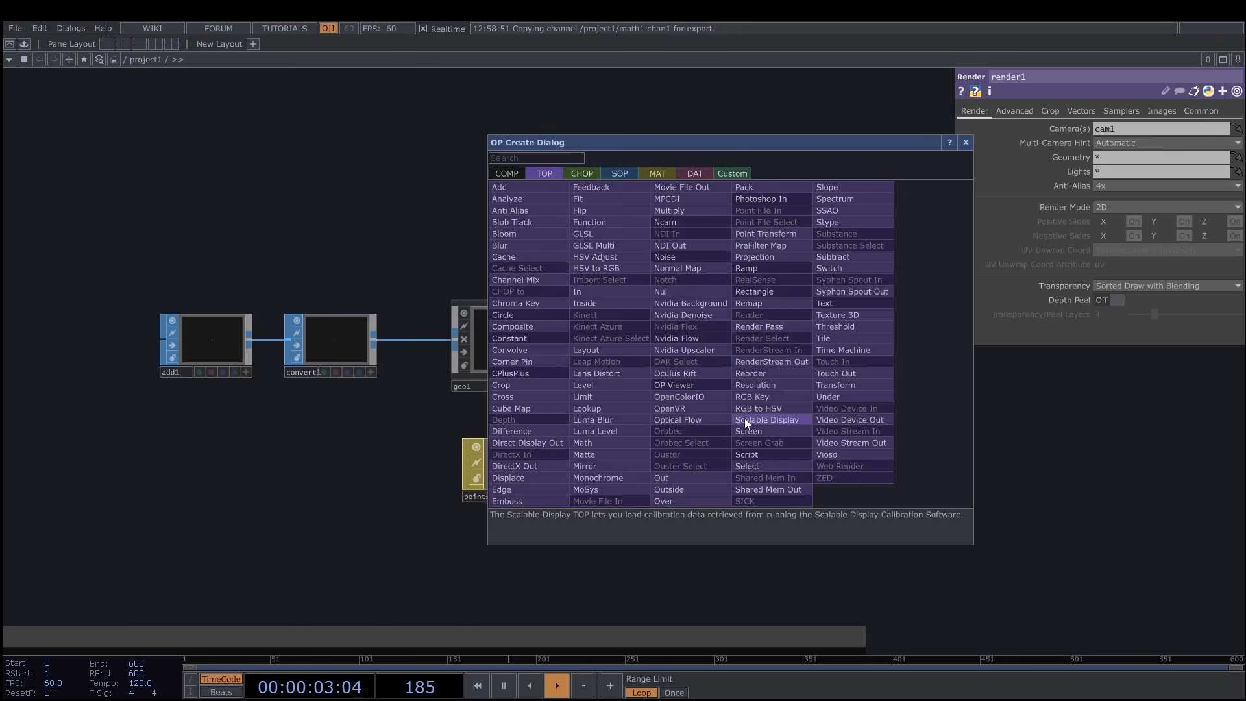
{"action": "left_click", "coordinate": [757, 385]}
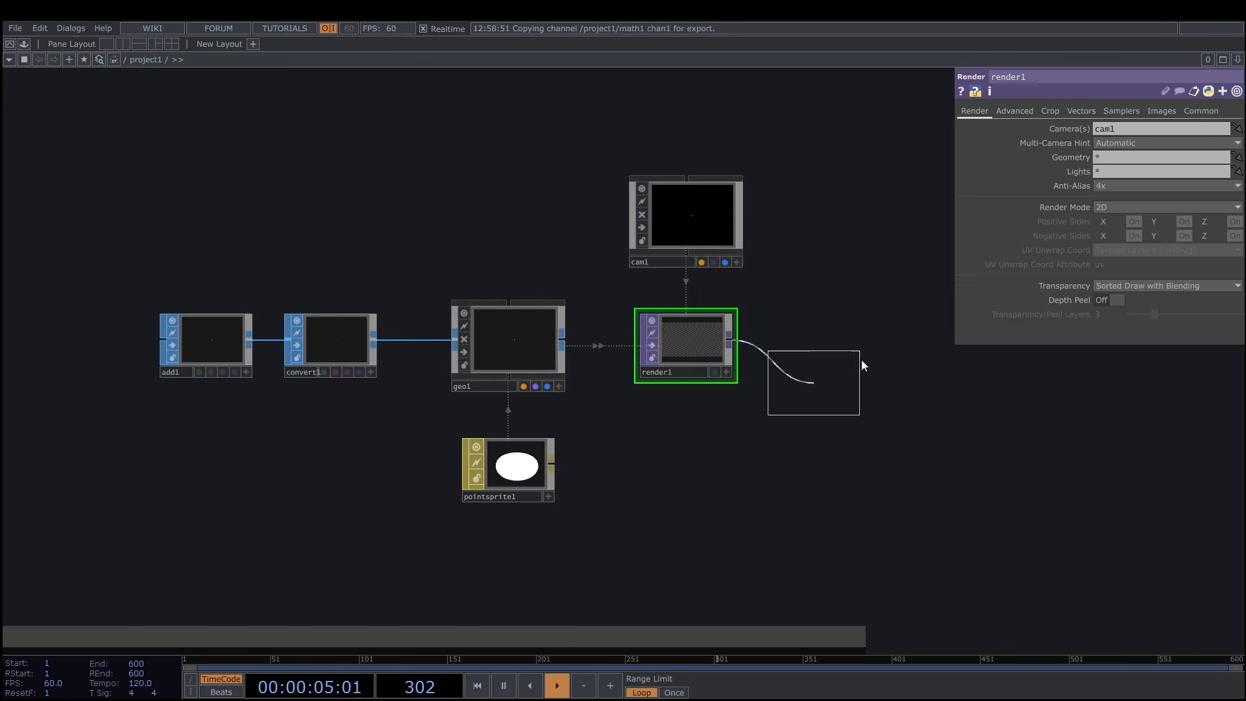
{"action": "left_click", "coordinate": [858, 348]}
{"action": "scroll", "coordinate": [820, 439], "scroll_direction": "down", "scroll_amount": 2}
{"action": "scroll", "coordinate": [787, 445], "scroll_direction": "up", "scroll_amount": 2}
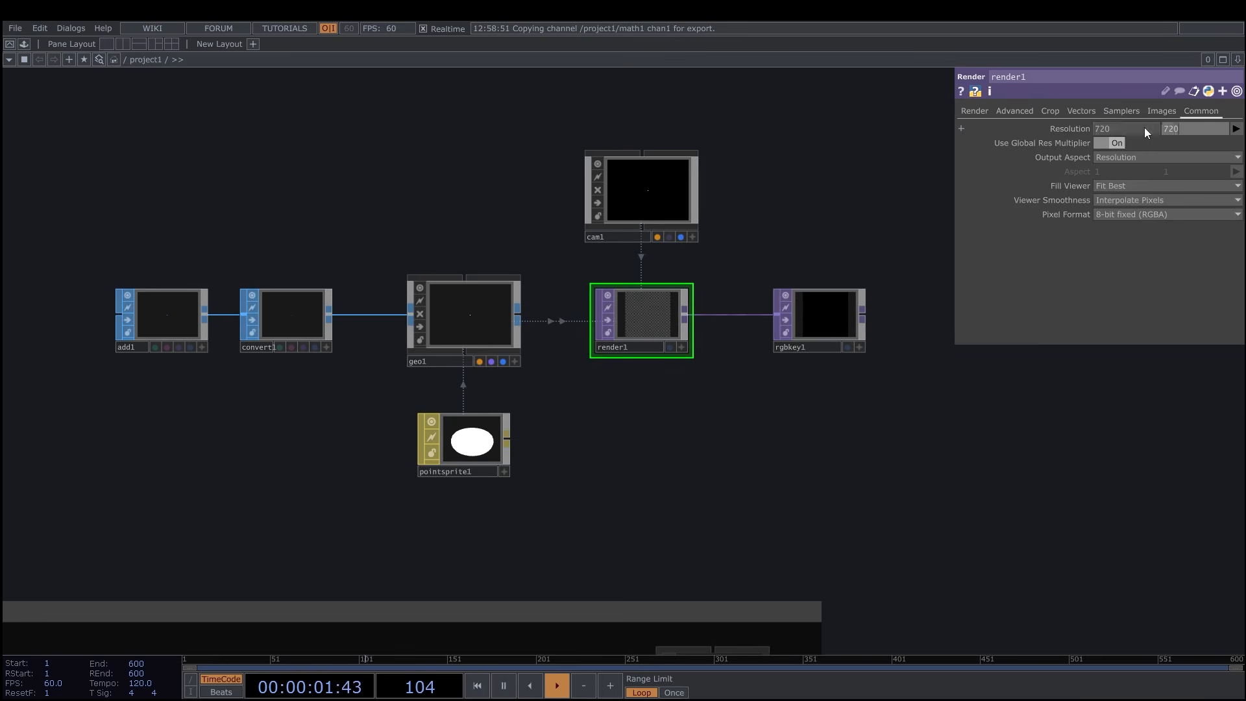
Set render1's resolution to 720 by 900 and display rgbkey1 as the network background.
{"action": "left_click", "coordinate": [1169, 129]}
{"action": "type", "text": "900"}
{"action": "key", "text": "Return"}
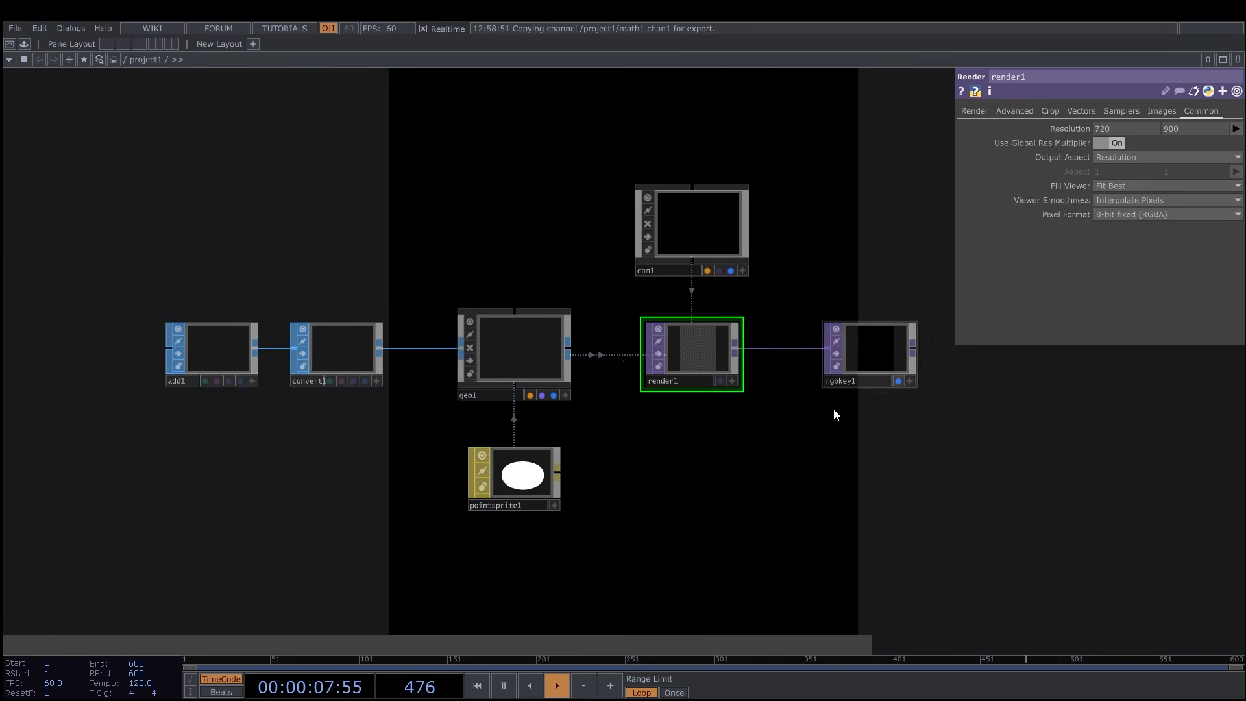
{"action": "left_click_drag", "start_coordinate": [693, 403], "coordinate": [693, 365]}
Turn on Instancing for geo1.
{"action": "left_click", "coordinate": [519, 300]}
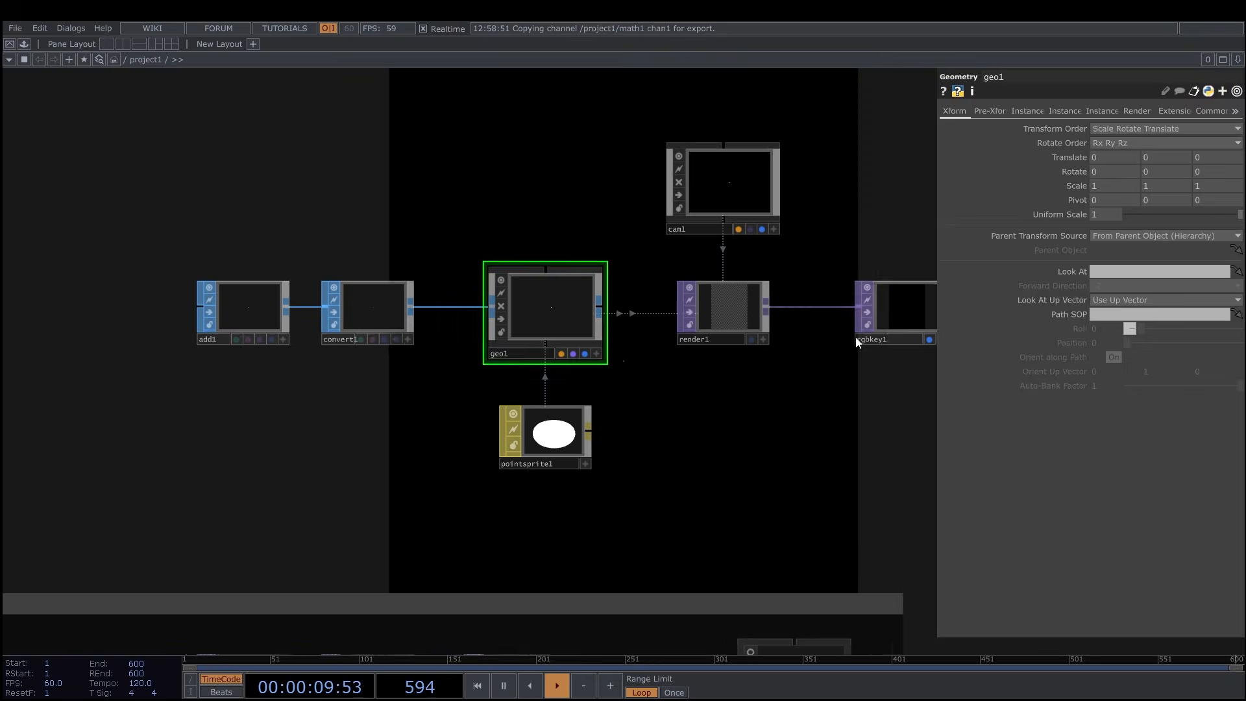
{"action": "left_click", "coordinate": [1026, 112]}
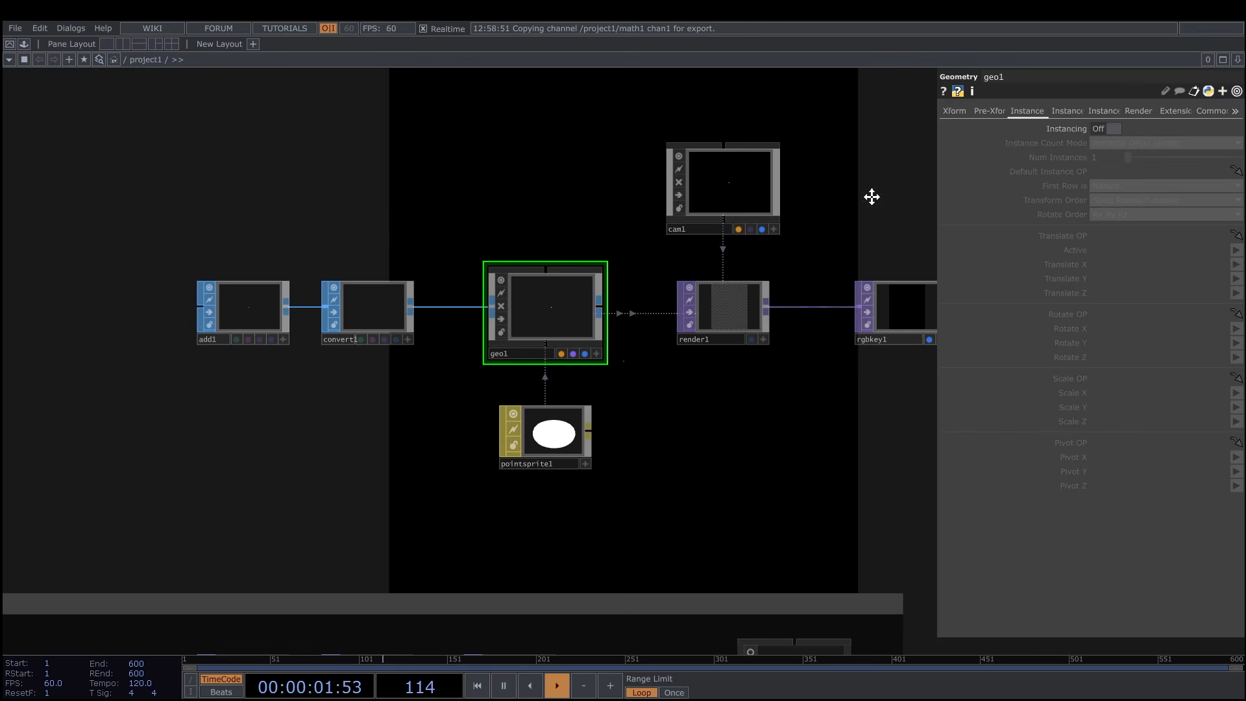
{"action": "left_click", "coordinate": [1108, 129]}
Use the rgb TOP as geo1's Translate OP and map Translate X, Y and Z to r, g and b.
{"action": "left_click_drag", "start_coordinate": [866, 383], "coordinate": [921, 248]}
{"action": "scroll", "coordinate": [766, 384], "scroll_direction": "down", "scroll_amount": 2}
{"action": "left_click_drag", "start_coordinate": [727, 411], "coordinate": [716, 375]}
{"action": "scroll", "coordinate": [672, 431], "scroll_direction": "up", "scroll_amount": 2}
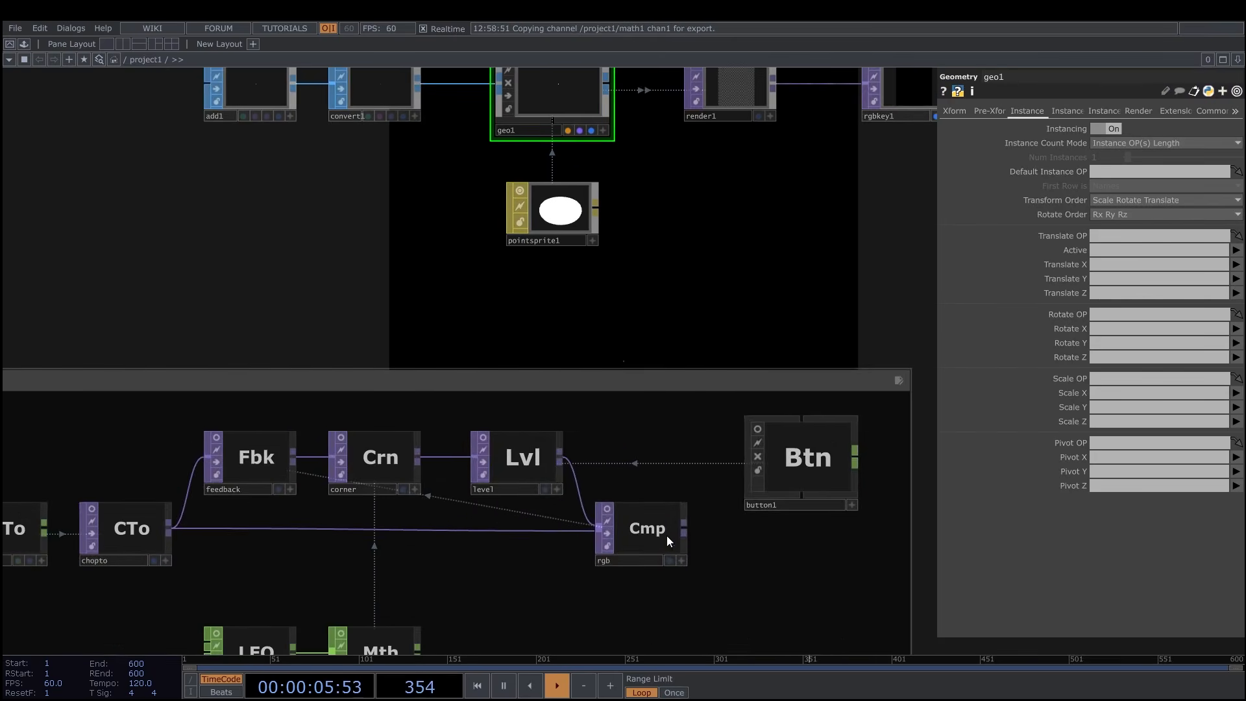
{"action": "left_click_drag", "start_coordinate": [654, 537], "coordinate": [1121, 236]}
{"action": "left_click", "coordinate": [1112, 266]}
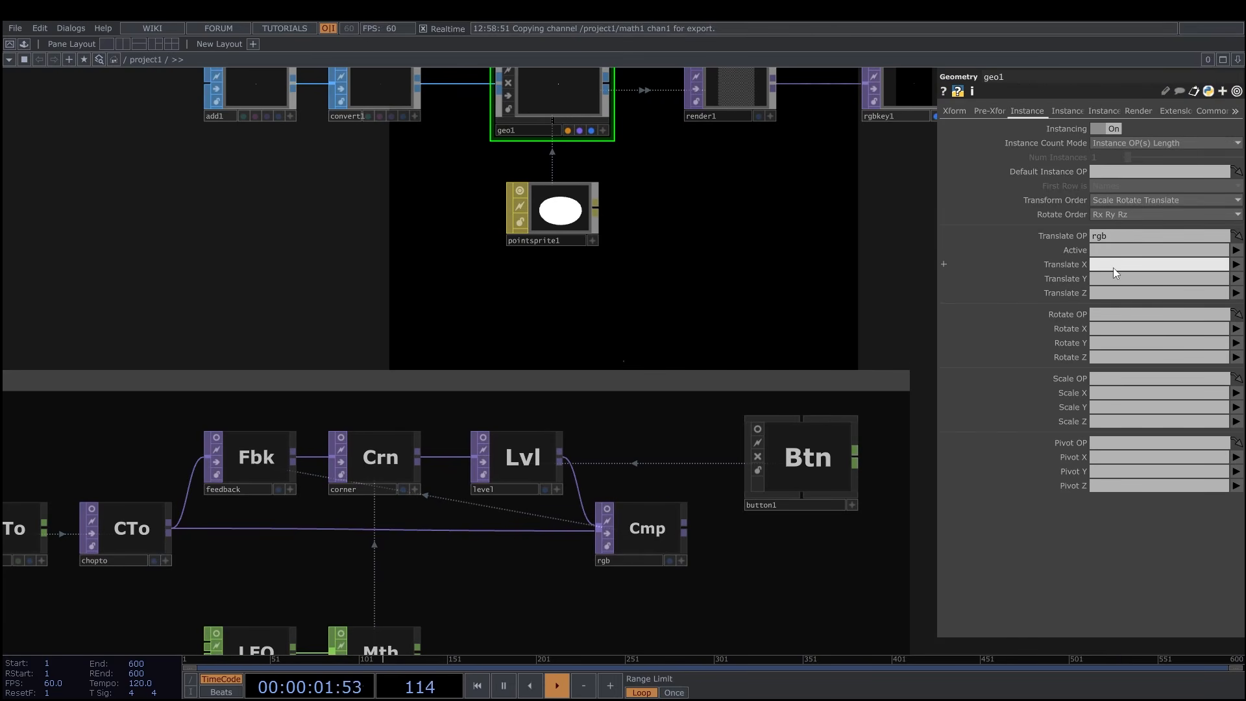
{"action": "type", "text": "r"}
{"action": "left_click", "coordinate": [1112, 278]}
{"action": "type", "text": "g"}
{"action": "left_click", "coordinate": [1110, 293]}
{"action": "type", "text": "b"}
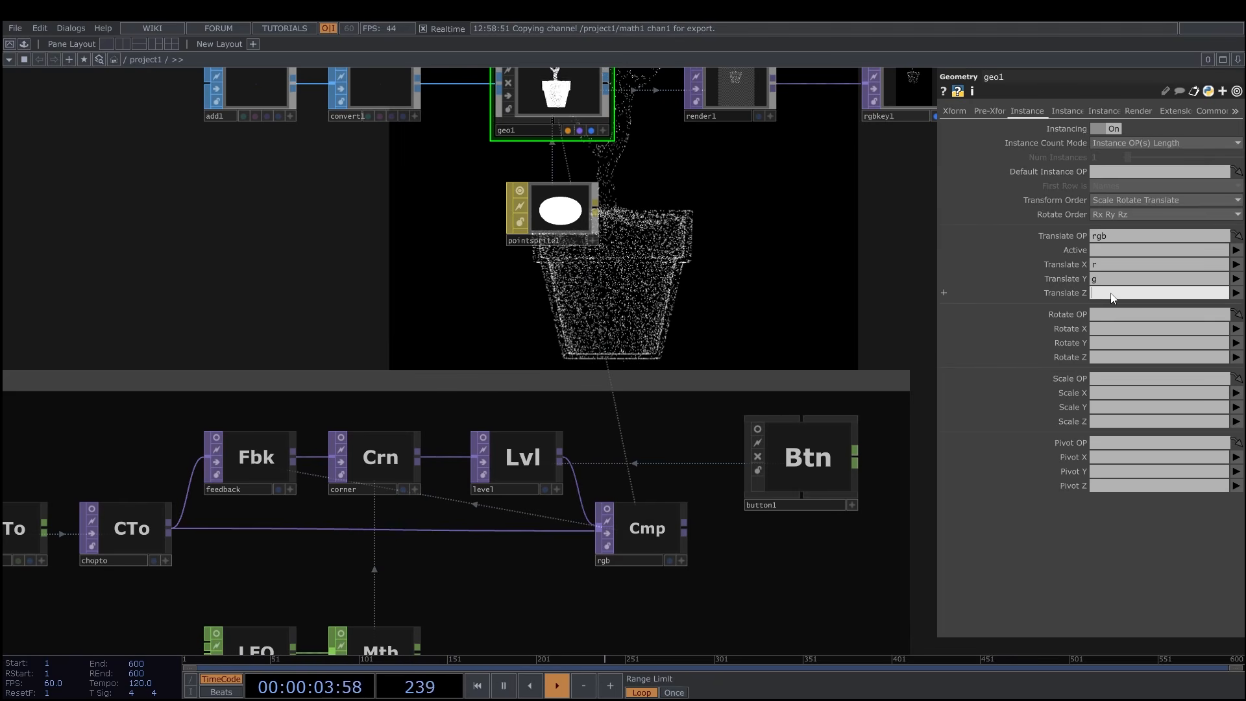
{"action": "left_click", "coordinate": [891, 279]}
Make button1's viewer interactive and trigger the button to test the feedback effect on the rendered tree points.
{"action": "scroll", "coordinate": [892, 278], "scroll_direction": "down", "scroll_amount": 2}
{"action": "left_click_drag", "start_coordinate": [856, 316], "coordinate": [749, 466]}
{"action": "scroll", "coordinate": [753, 464], "scroll_direction": "down", "scroll_amount": 2}
{"action": "left_click_drag", "start_coordinate": [851, 411], "coordinate": [866, 339]}
{"action": "scroll", "coordinate": [822, 279], "scroll_direction": "up", "scroll_amount": 3}
{"action": "left_click", "coordinate": [827, 277]}
{"action": "left_click", "coordinate": [825, 277]}
{"action": "scroll", "coordinate": [756, 357], "scroll_direction": "down", "scroll_amount": 5}
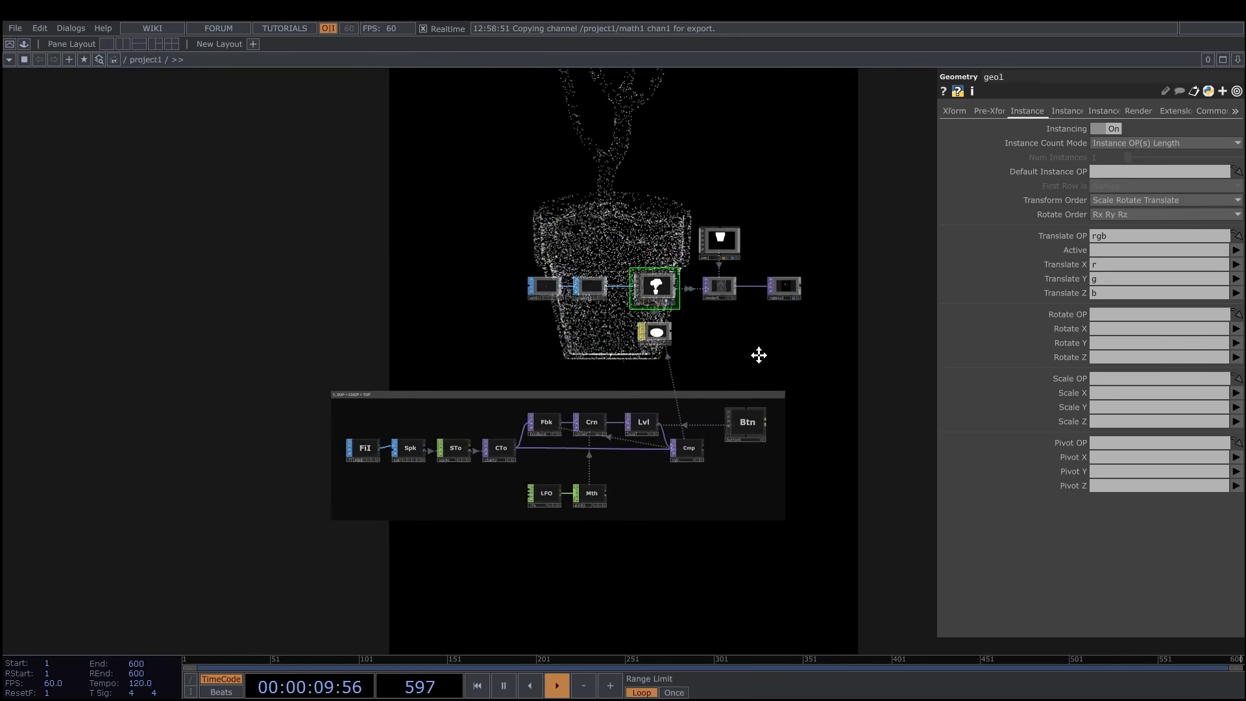
{"action": "scroll", "coordinate": [757, 340], "scroll_direction": "up", "scroll_amount": 3}
{"action": "scroll", "coordinate": [716, 326], "scroll_direction": "up", "scroll_amount": 3}
{"action": "left_click_drag", "start_coordinate": [757, 340], "coordinate": [725, 305]}
{"action": "scroll", "coordinate": [687, 333], "scroll_direction": "down", "scroll_amount": 3}
{"action": "left_click", "coordinate": [752, 442]}
{"action": "left_click", "coordinate": [732, 422]}
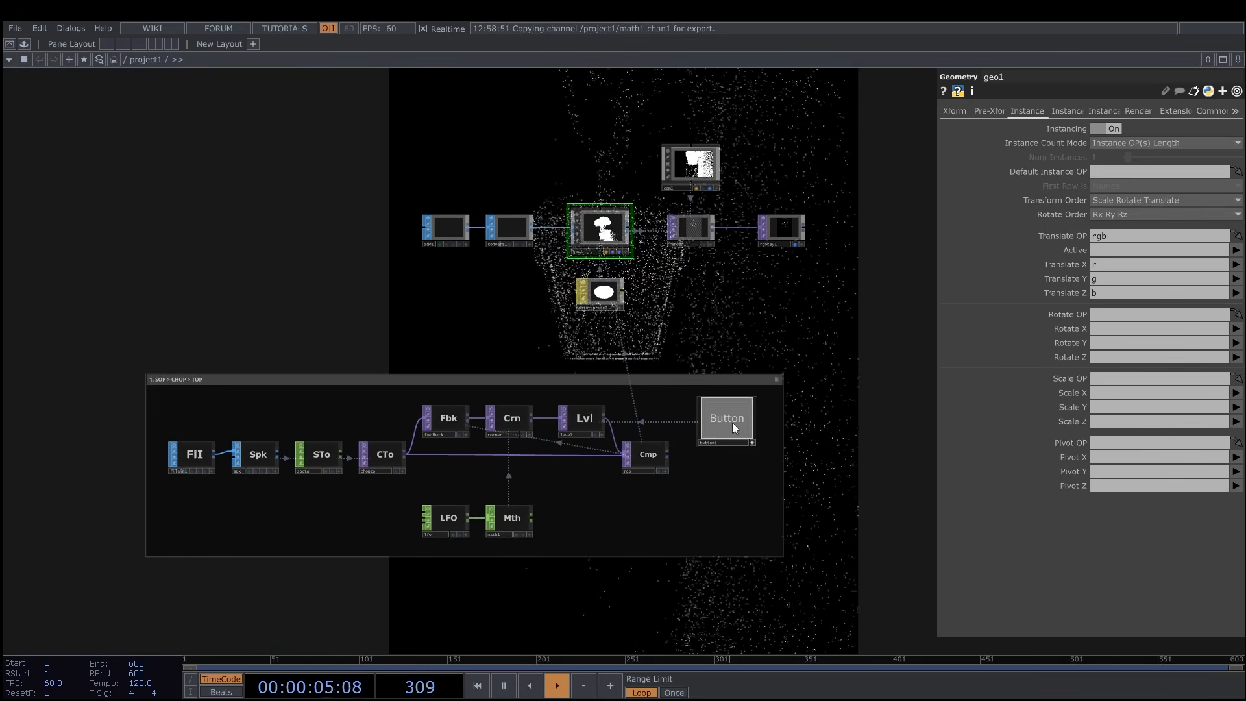
Toggle button1 again to compare the rendered tree with and without the feedback scatter.
{"action": "scroll", "coordinate": [773, 445], "scroll_direction": "up", "scroll_amount": 3}
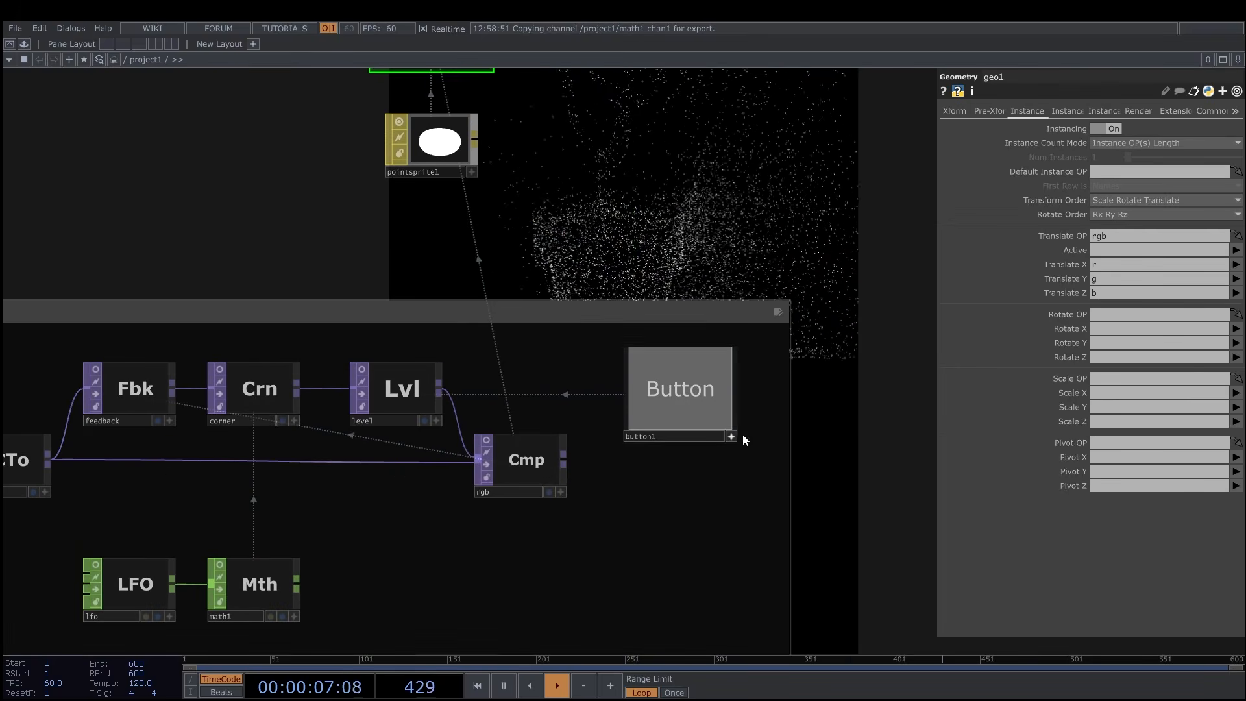
{"action": "left_click", "coordinate": [731, 440]}
{"action": "left_click", "coordinate": [730, 439]}
{"action": "left_click", "coordinate": [687, 393]}
{"action": "scroll", "coordinate": [779, 364], "scroll_direction": "down", "scroll_amount": 3}
{"action": "left_click_drag", "start_coordinate": [803, 286], "coordinate": [716, 310]}
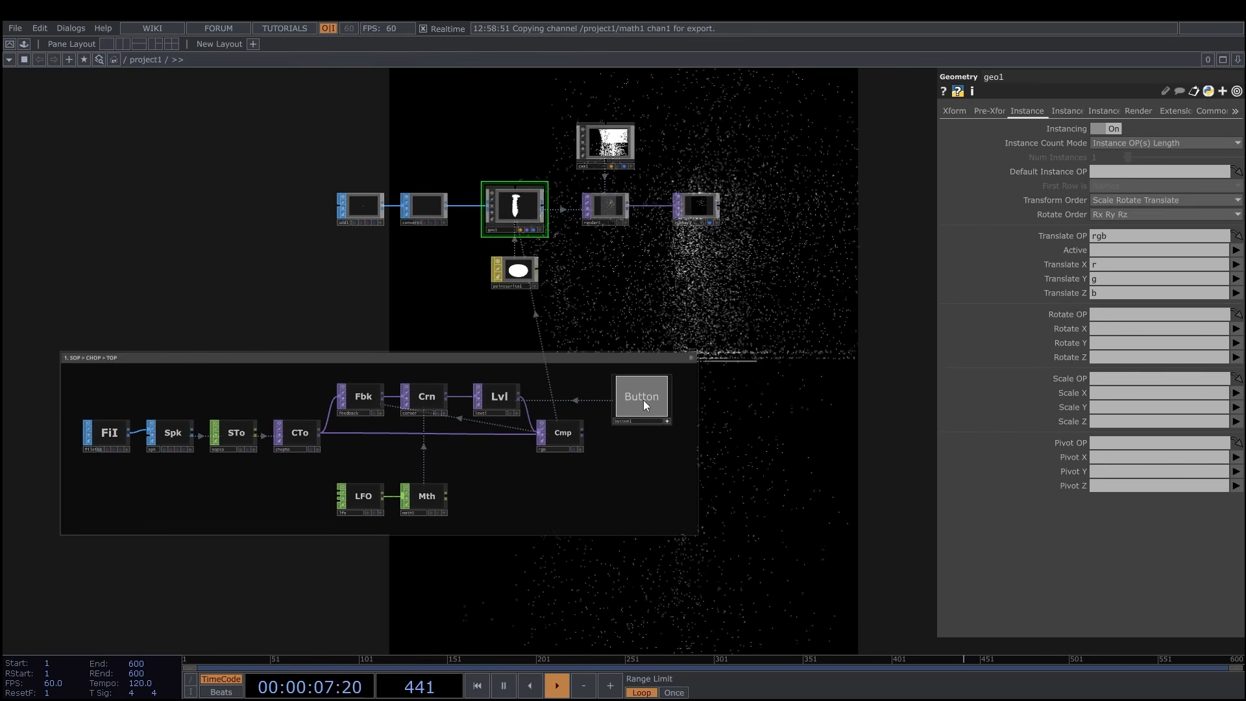
{"action": "left_click", "coordinate": [644, 400]}
{"action": "left_click_drag", "start_coordinate": [664, 355], "coordinate": [744, 495]}
Add a Ramp TOP above geo1.
{"action": "scroll", "coordinate": [621, 290], "scroll_direction": "up", "scroll_amount": 3}
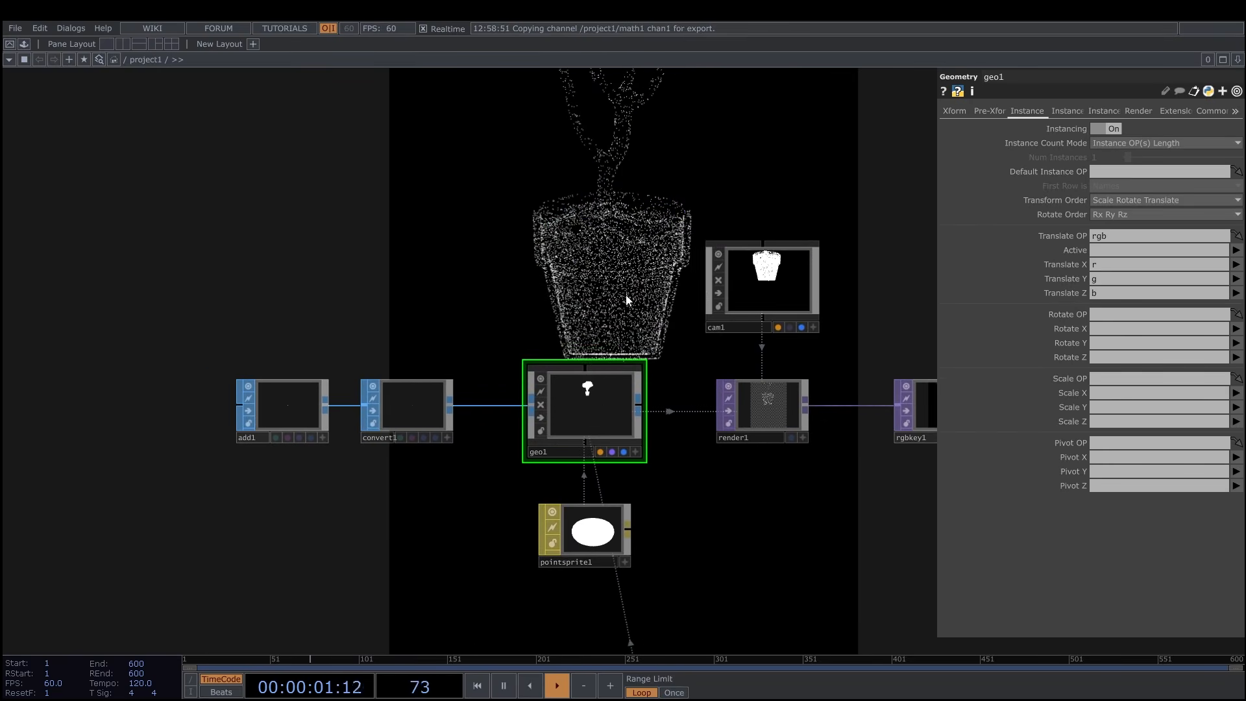
{"action": "left_click_drag", "start_coordinate": [606, 294], "coordinate": [579, 285]}
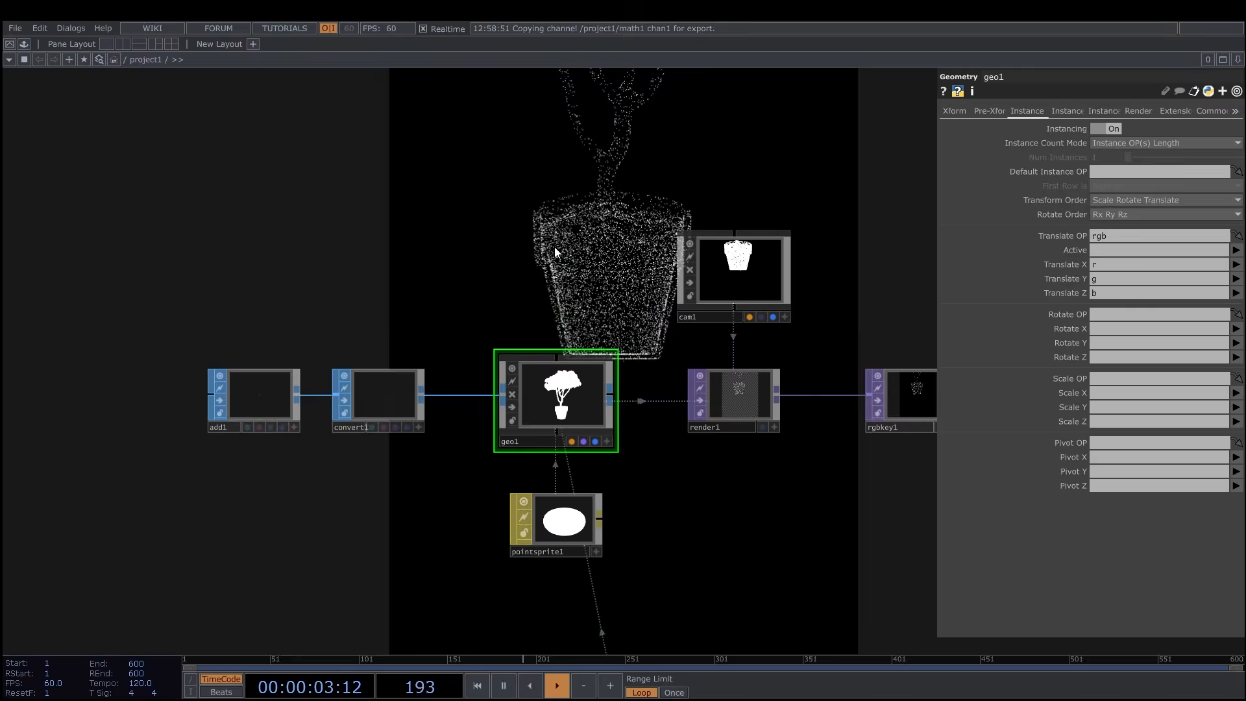
{"action": "key", "text": "Tab"}
{"action": "left_click_drag", "start_coordinate": [608, 50], "coordinate": [609, 71]}
{"action": "type", "text": "ram"}
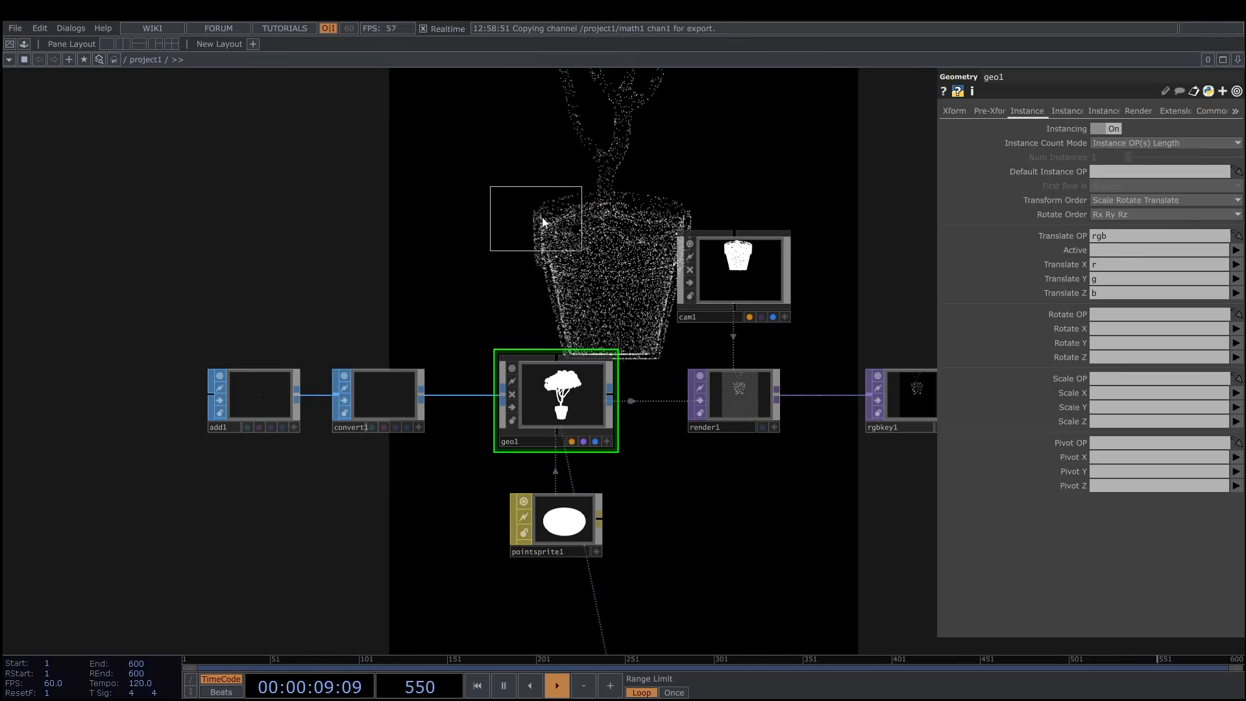
{"action": "left_click", "coordinate": [545, 217]}
{"action": "scroll", "coordinate": [505, 235], "scroll_direction": "up", "scroll_amount": 2}
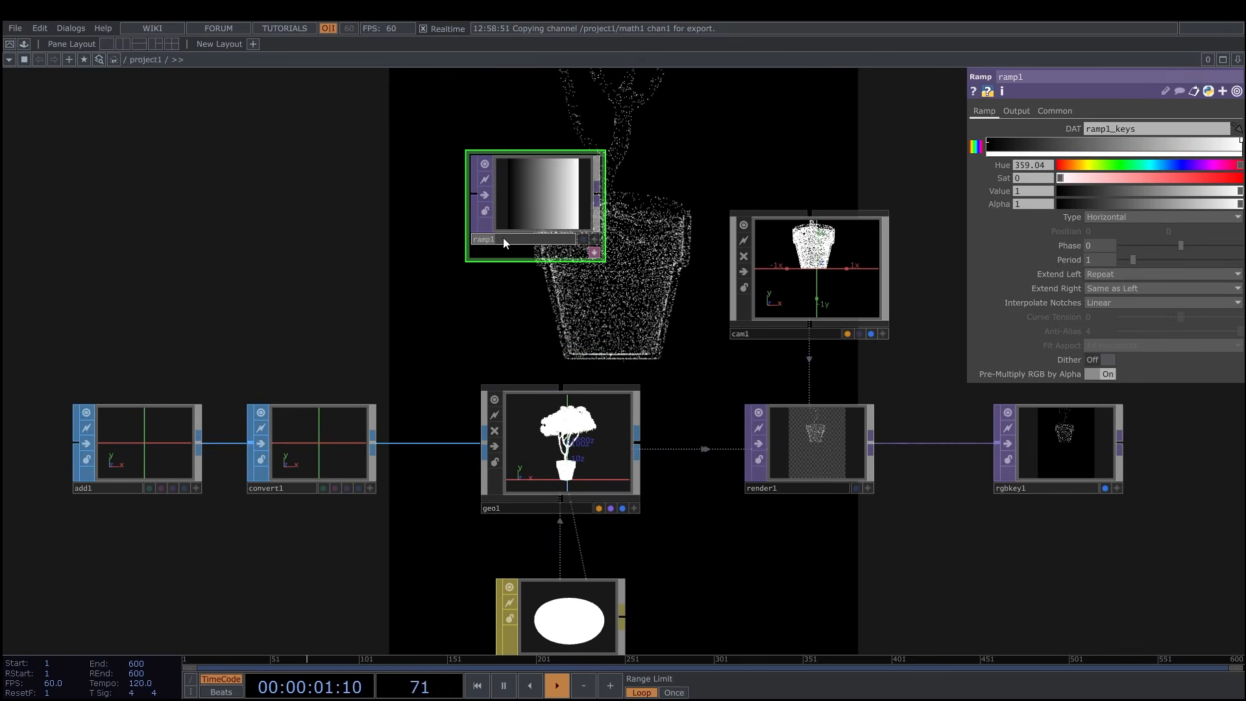
Rename the ramp to color and arrange it directly above geo1.
{"action": "type", "text": "color"}
{"action": "key", "text": "Return"}
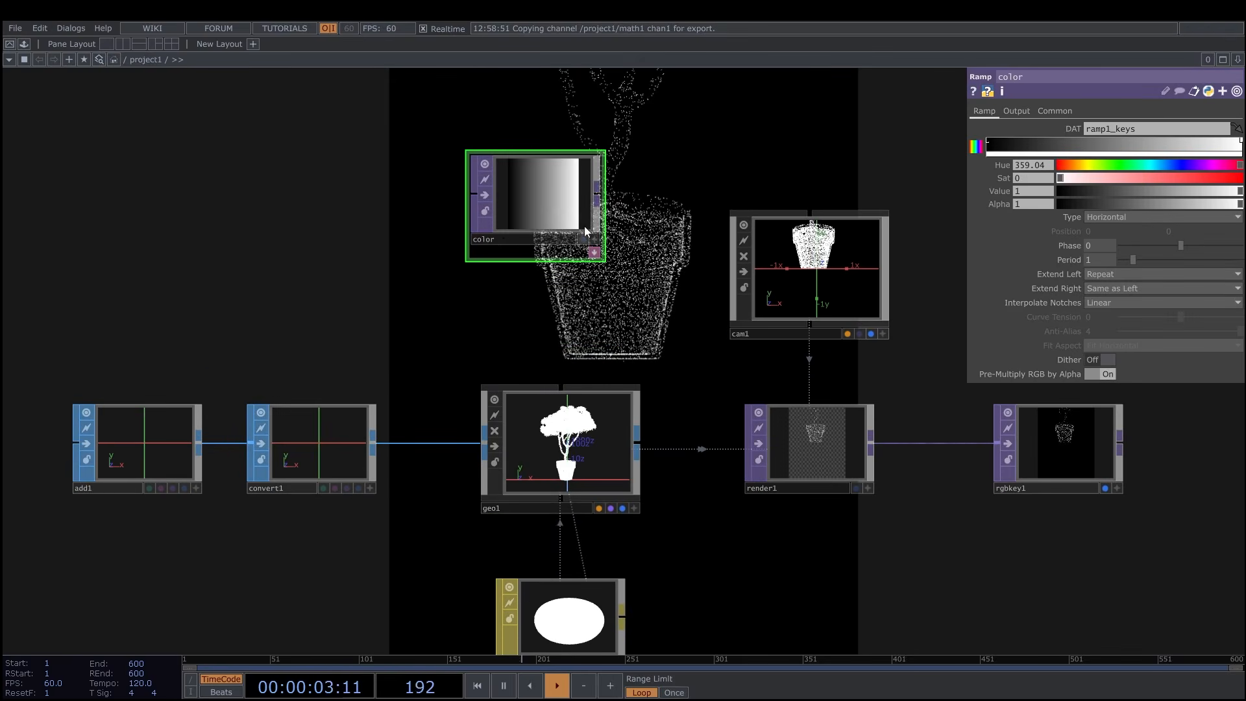
{"action": "left_click_drag", "start_coordinate": [557, 217], "coordinate": [580, 216]}
{"action": "left_click_drag", "start_coordinate": [621, 315], "coordinate": [607, 311]}
{"action": "left_click_drag", "start_coordinate": [622, 195], "coordinate": [532, 170]}
{"action": "left_click_drag", "start_coordinate": [590, 262], "coordinate": [576, 284]}
{"action": "scroll", "coordinate": [592, 250], "scroll_direction": "down", "scroll_amount": 3}
{"action": "scroll", "coordinate": [576, 284], "scroll_direction": "up", "scroll_amount": 3}
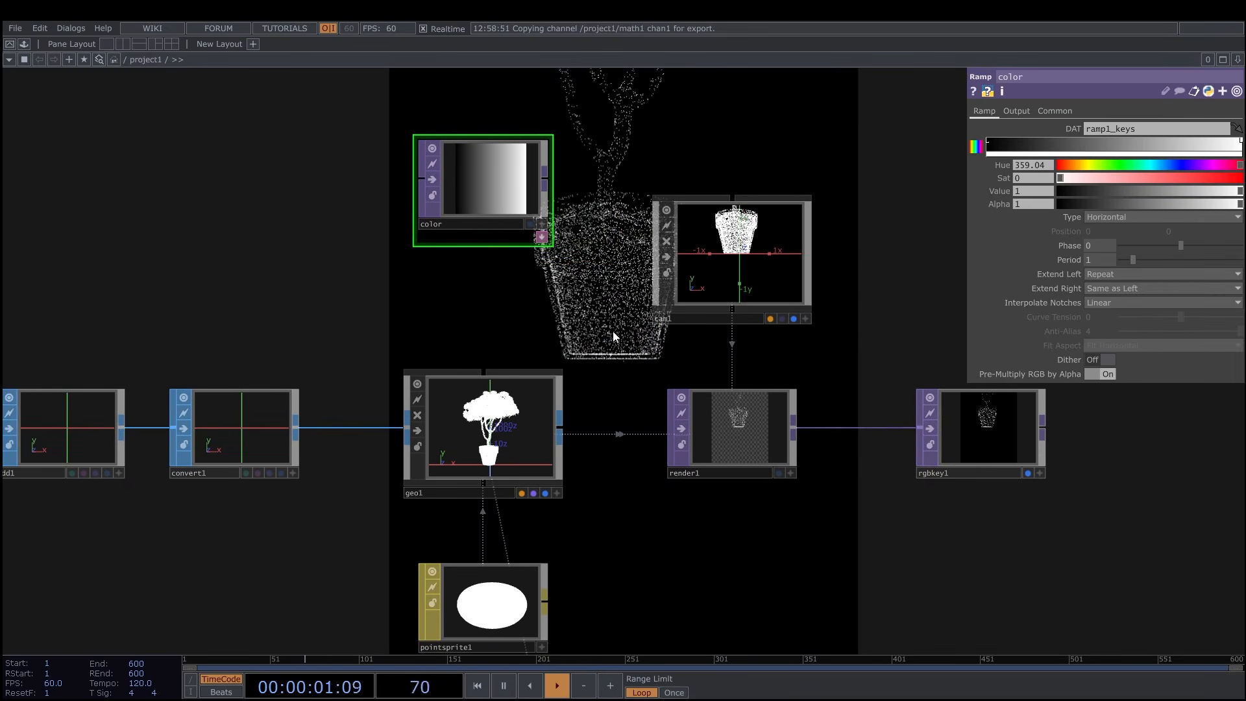
{"action": "left_click_drag", "start_coordinate": [613, 336], "coordinate": [609, 302]}
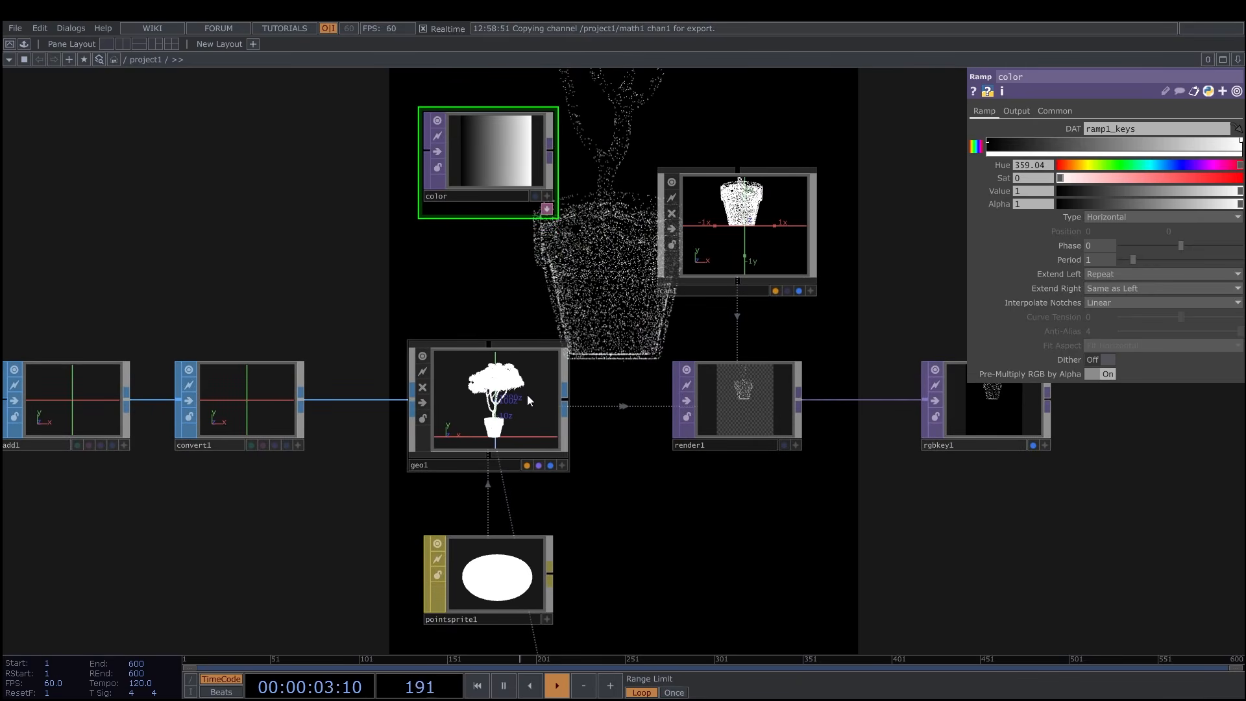
Use the color ramp as geo1's instance Color OP and map R, G and B to r, g and b.
{"action": "left_click", "coordinate": [527, 395]}
{"action": "left_click", "coordinate": [1073, 111]}
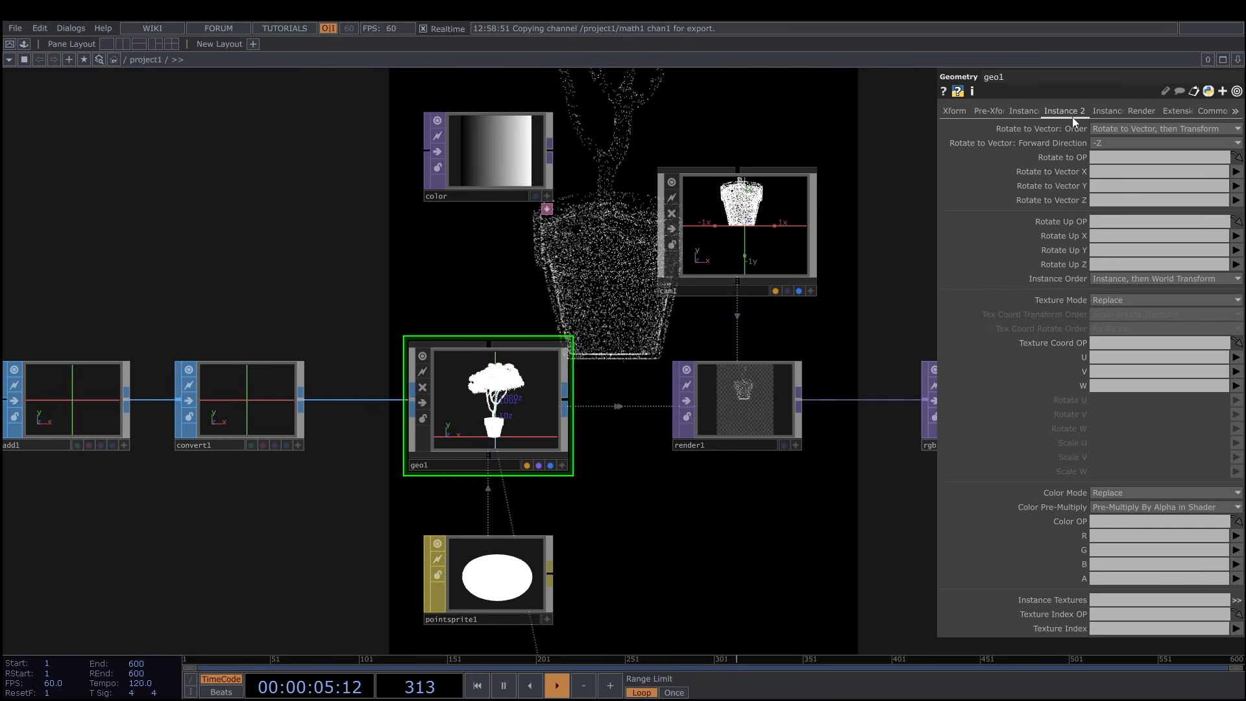
{"action": "left_click_drag", "start_coordinate": [488, 154], "coordinate": [1124, 527]}
{"action": "type", "text": "r"}
{"action": "left_click", "coordinate": [1112, 548]}
{"action": "type", "text": "g"}
{"action": "left_click", "coordinate": [1104, 564]}
{"action": "type", "text": "b"}
Keep the color ramp's type Horizontal and make its first key brown with Hue 31, Sat 0.806 and Value 0.568.
{"action": "left_click_drag", "start_coordinate": [616, 255], "coordinate": [617, 339]}
{"action": "left_click", "coordinate": [512, 240]}
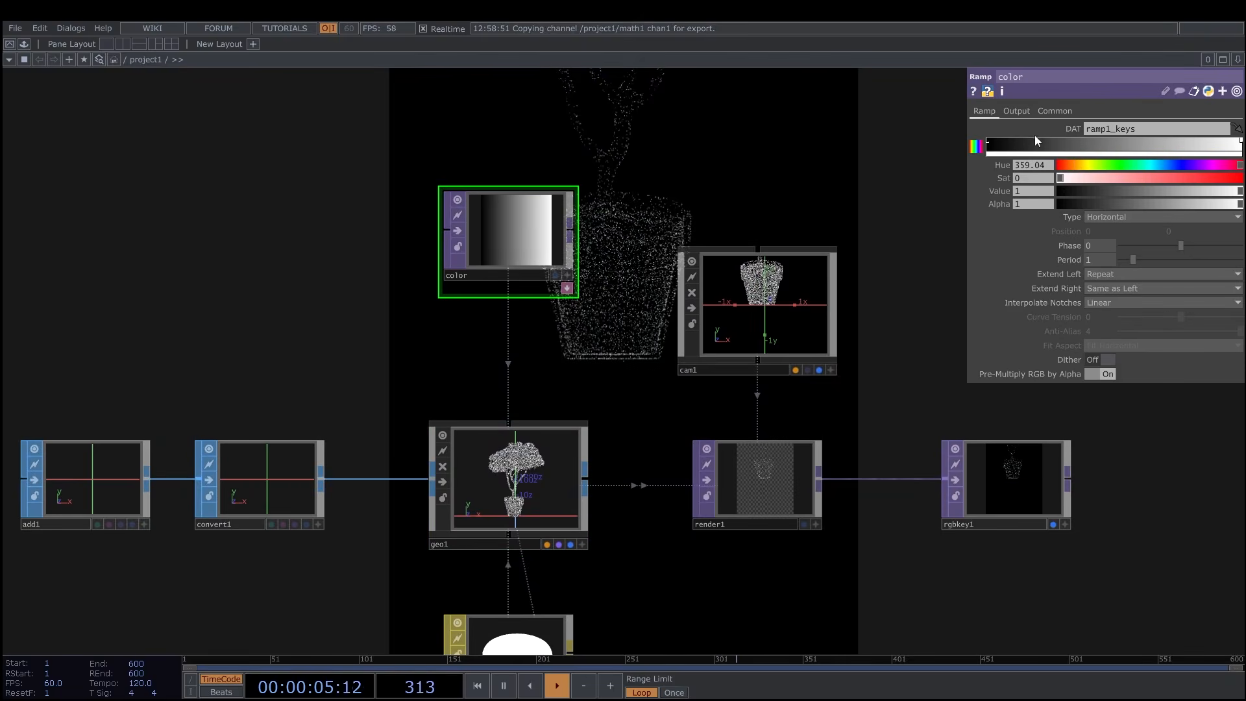
{"action": "left_click", "coordinate": [1123, 217]}
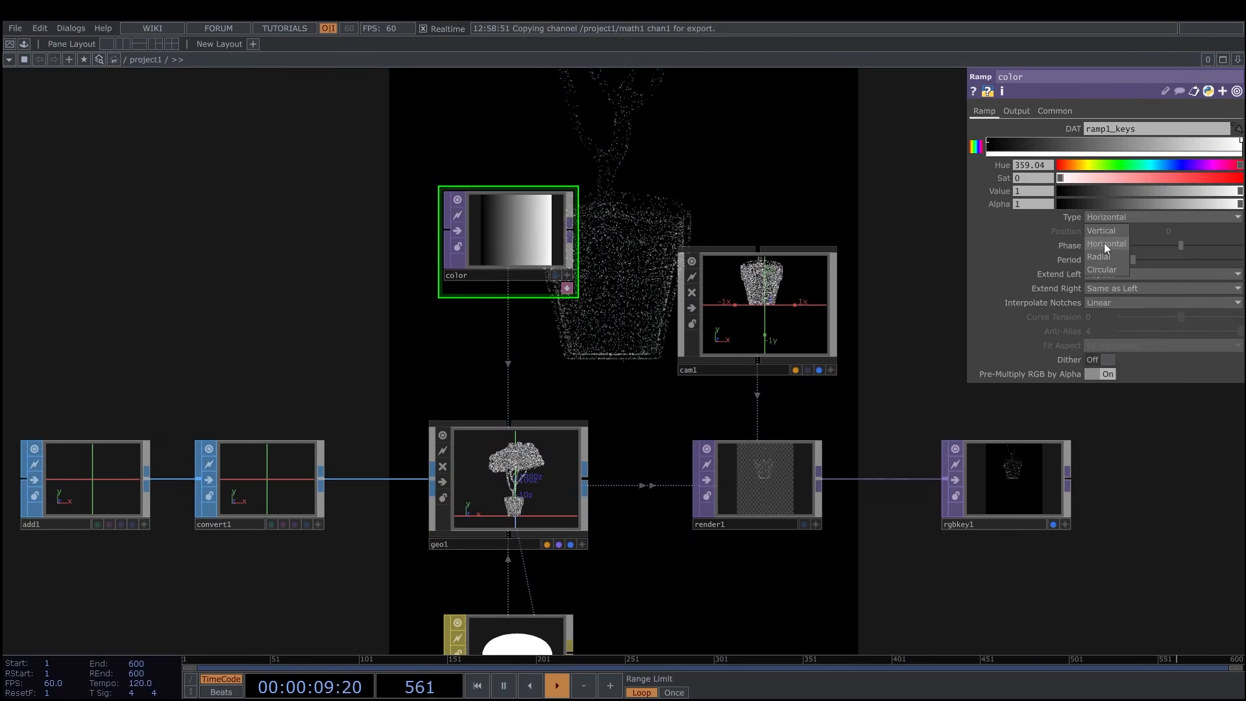
{"action": "left_click", "coordinate": [1106, 245]}
{"action": "left_click", "coordinate": [988, 145]}
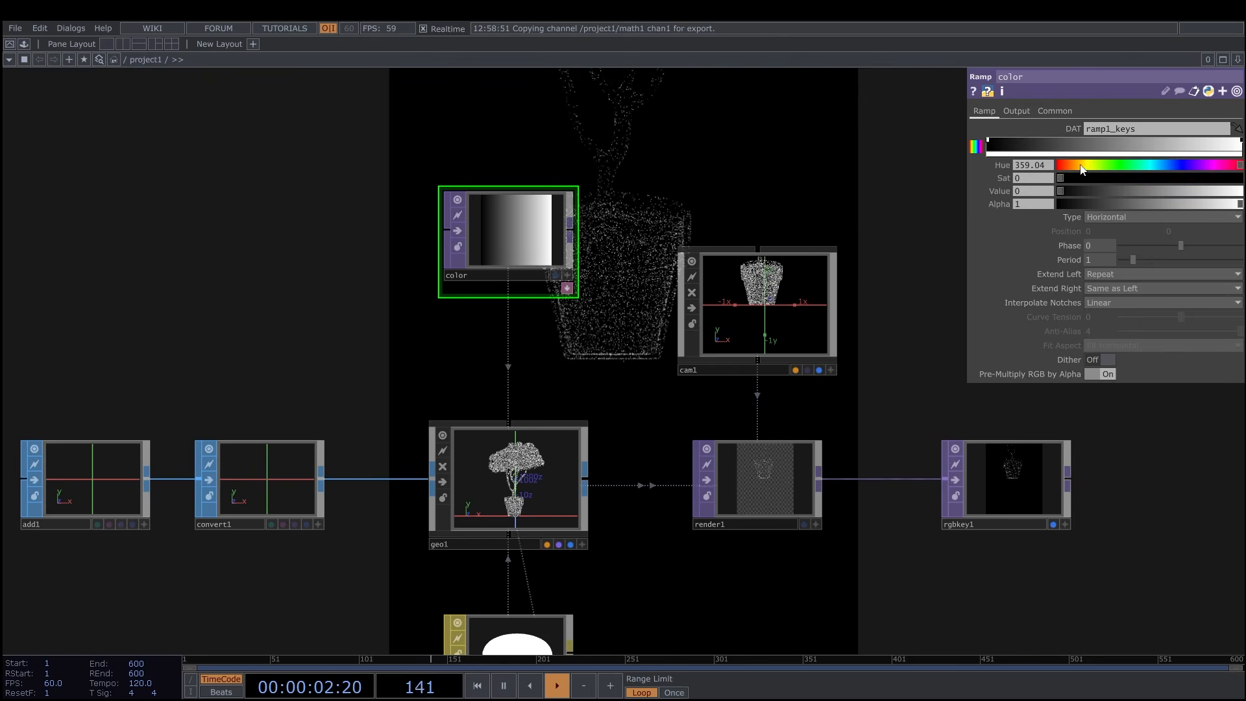
{"action": "left_click_drag", "start_coordinate": [1076, 191], "coordinate": [1167, 191]}
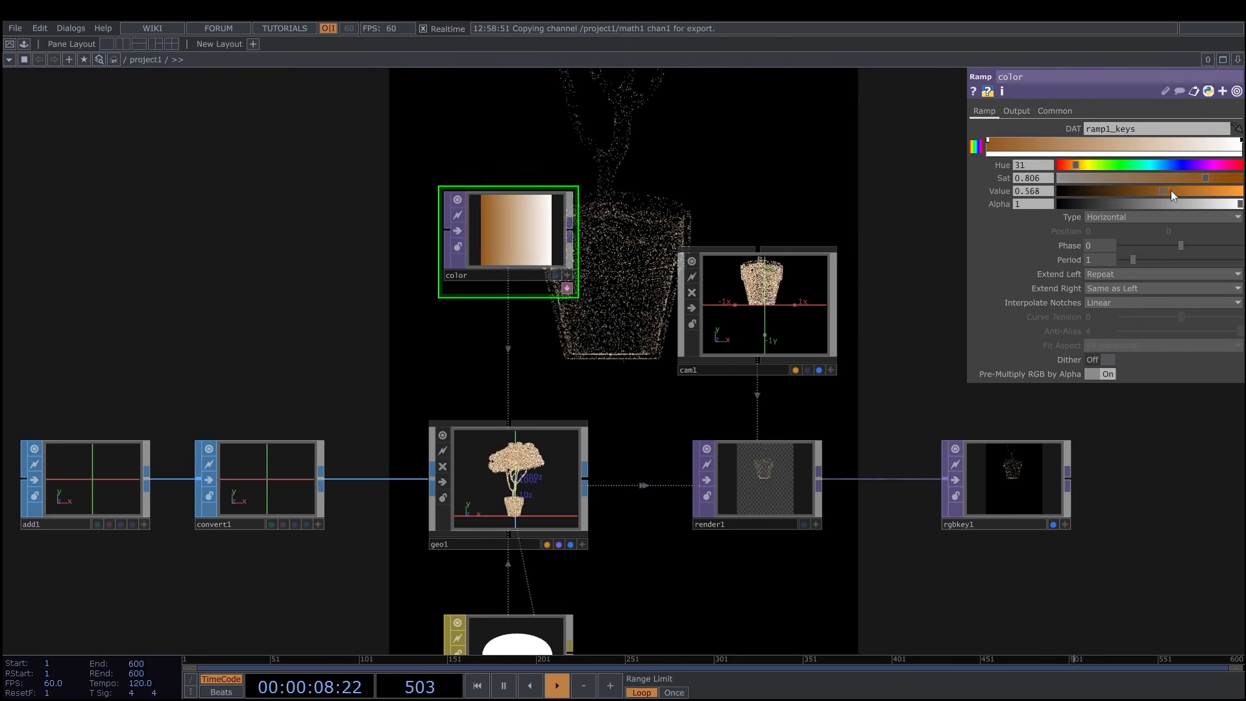
Add a teal key, a green key and a dark green key along the color ramp after the brown one.
{"action": "left_click", "coordinate": [1076, 144]}
{"action": "left_click_drag", "start_coordinate": [1076, 165], "coordinate": [1108, 189]}
{"action": "left_click", "coordinate": [1133, 144]}
{"action": "left_click_drag", "start_coordinate": [1201, 181], "coordinate": [1236, 181]}
{"action": "mouse_move", "coordinate": [1109, 189]}
{"action": "left_mouse_down"}
{"action": "mouse_move", "coordinate": [1152, 190]}
{"action": "mouse_move", "coordinate": [1124, 192]}
{"action": "left_mouse_up"}
{"action": "left_click", "coordinate": [1188, 141]}
Add a yellow key between the ramp's green and dark green keys, plus another key near the ramp's end.
{"action": "left_click", "coordinate": [1213, 143]}
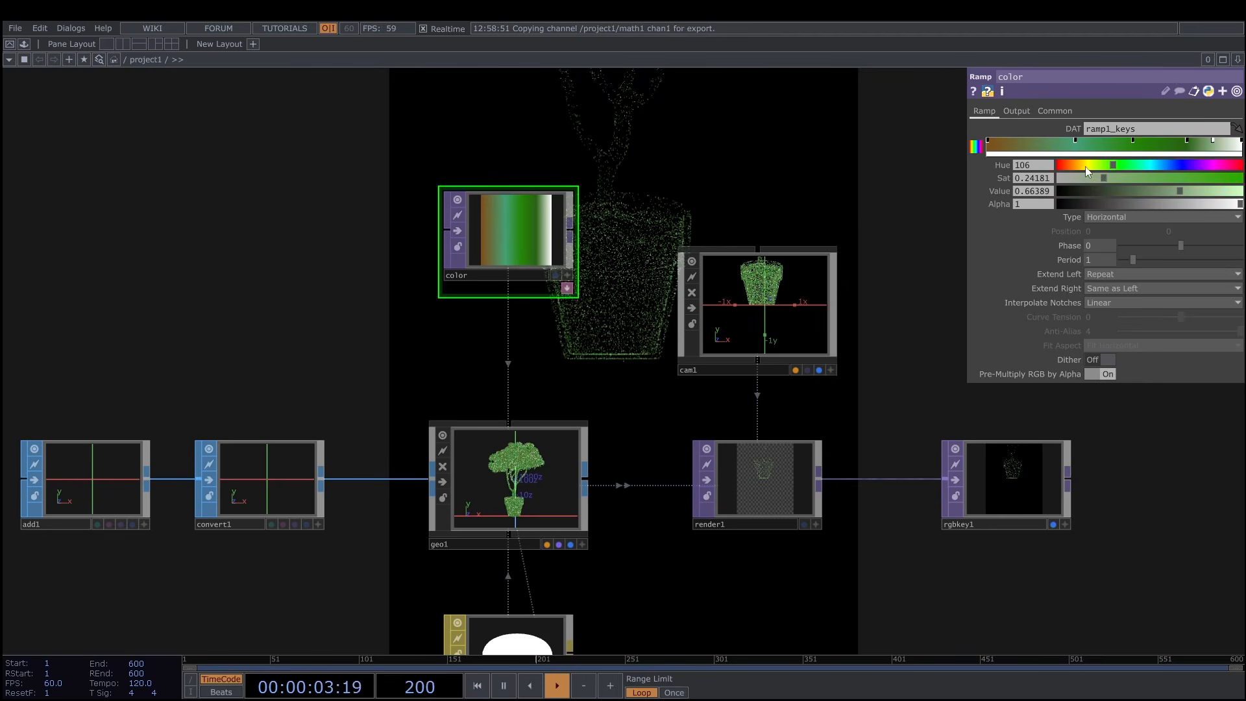
{"action": "left_click_drag", "start_coordinate": [1214, 190], "coordinate": [1210, 191]}
{"action": "left_click_drag", "start_coordinate": [1213, 141], "coordinate": [1160, 143]}
{"action": "left_click", "coordinate": [1208, 142]}
Move the white end key between the brown and teal keys, recolor it blue, and add a red key with Hue 9, Sat 0.966 and Value 0.845.
{"action": "left_click_drag", "start_coordinate": [1241, 142], "coordinate": [1037, 149]}
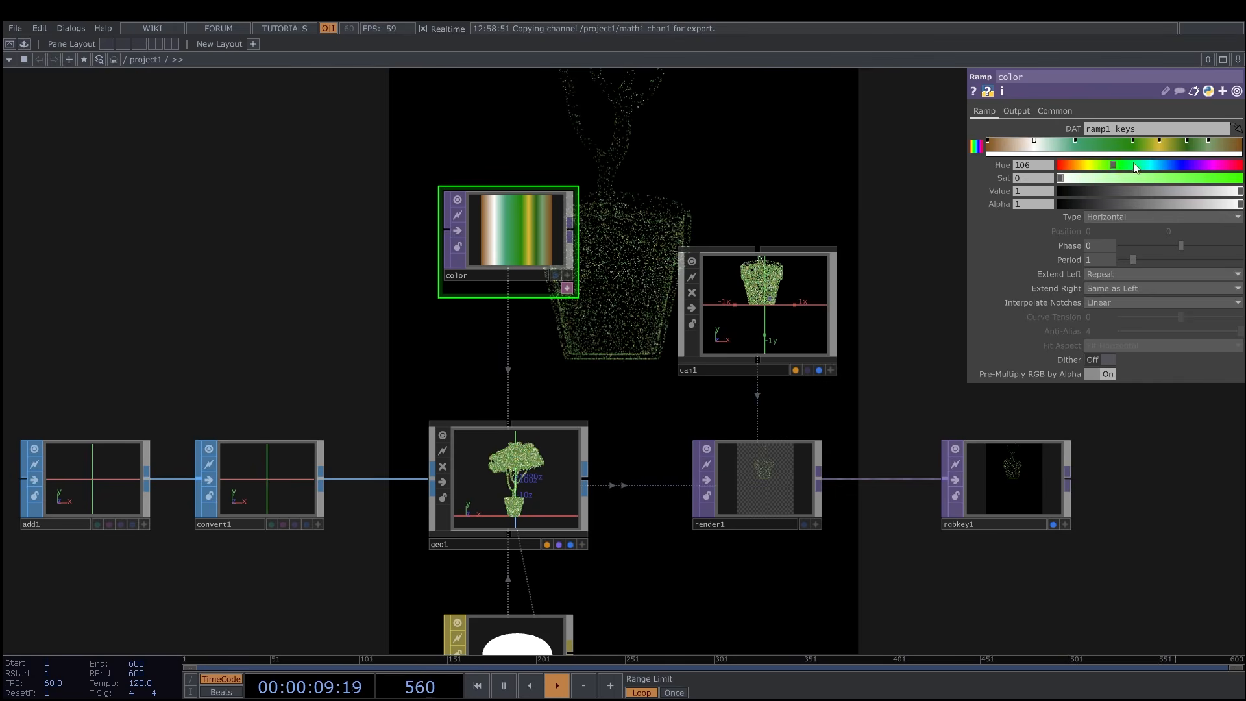
{"action": "left_click_drag", "start_coordinate": [1146, 174], "coordinate": [1209, 193]}
{"action": "left_click", "coordinate": [1102, 150]}
{"action": "left_click_drag", "start_coordinate": [1131, 165], "coordinate": [1078, 165]}
{"action": "left_click_drag", "start_coordinate": [1174, 177], "coordinate": [1212, 193]}
{"action": "left_click_drag", "start_coordinate": [1078, 166], "coordinate": [1065, 166]}
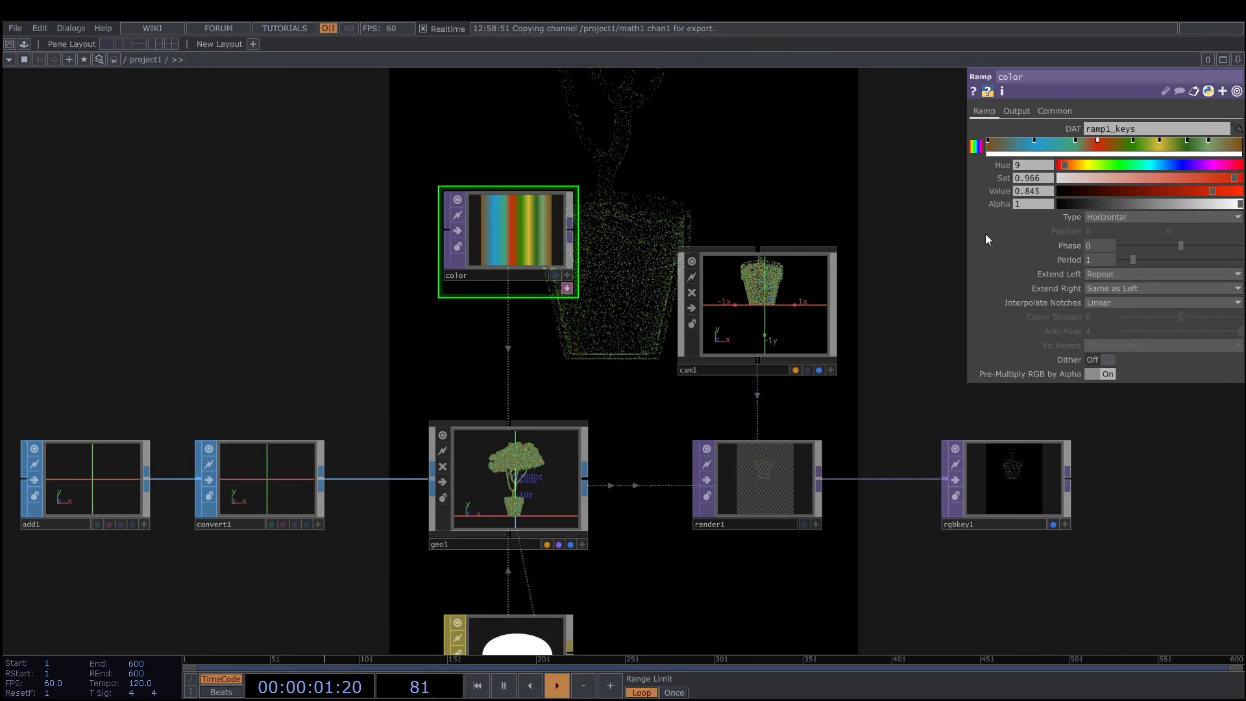
{"action": "left_click_drag", "start_coordinate": [933, 272], "coordinate": [907, 282]}
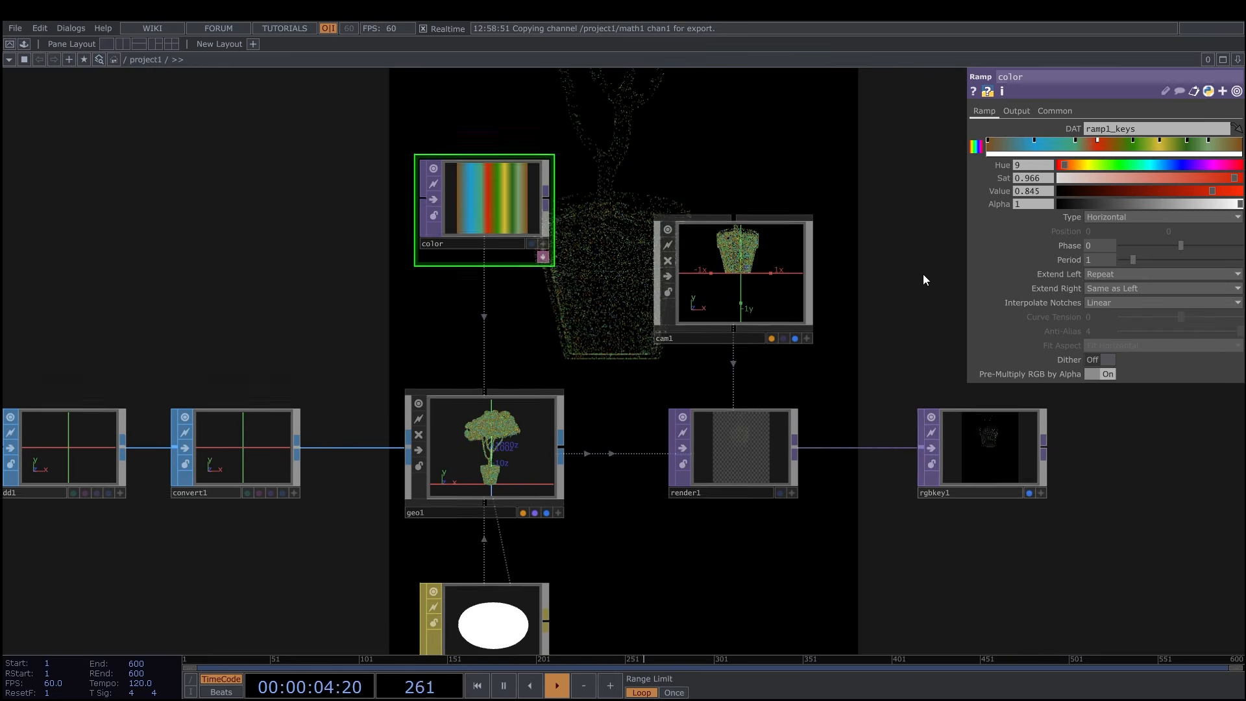
Deactivate the viewer of the button1 node.
{"action": "scroll", "coordinate": [922, 286], "scroll_direction": "down", "scroll_amount": 5}
{"action": "left_click_drag", "start_coordinate": [882, 377], "coordinate": [874, 324]}
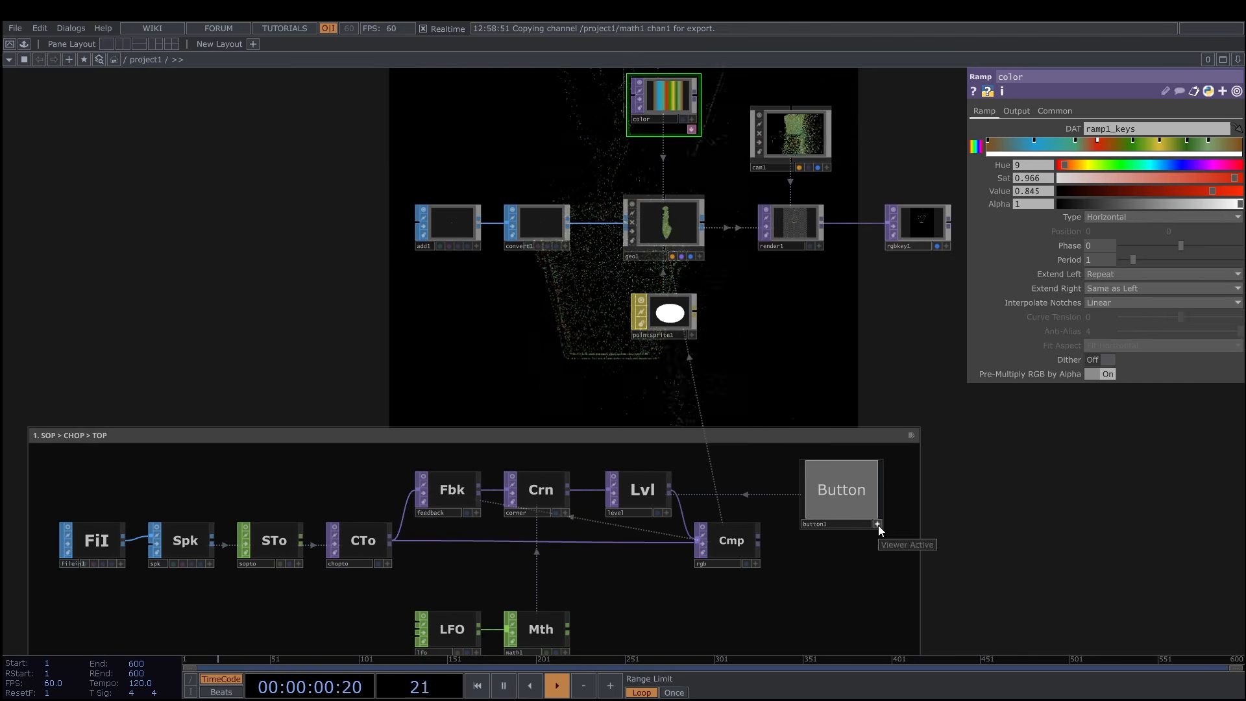
{"action": "left_click", "coordinate": [879, 524]}
Set the timeline frame rate to 24 FPS.
{"action": "scroll", "coordinate": [912, 292], "scroll_direction": "up", "scroll_amount": 3}
{"action": "left_click_drag", "start_coordinate": [925, 233], "coordinate": [940, 224]}
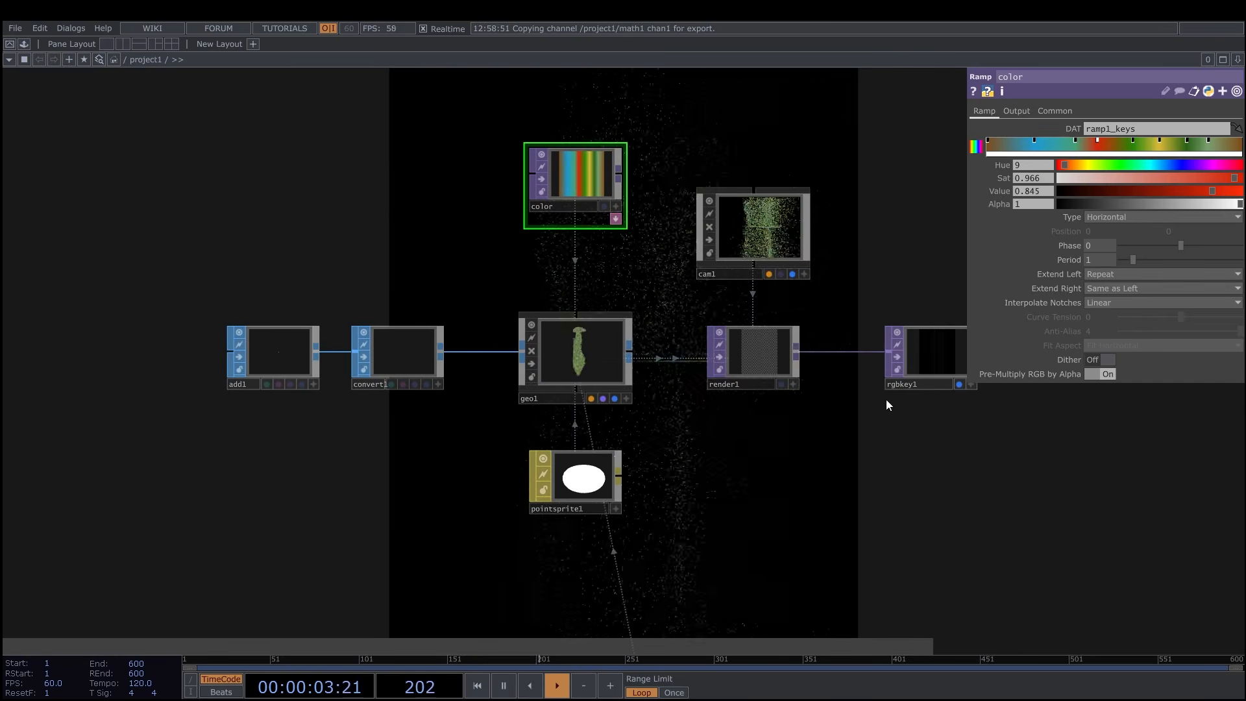
{"action": "left_click", "coordinate": [65, 683]}
{"action": "type", "text": "24"}
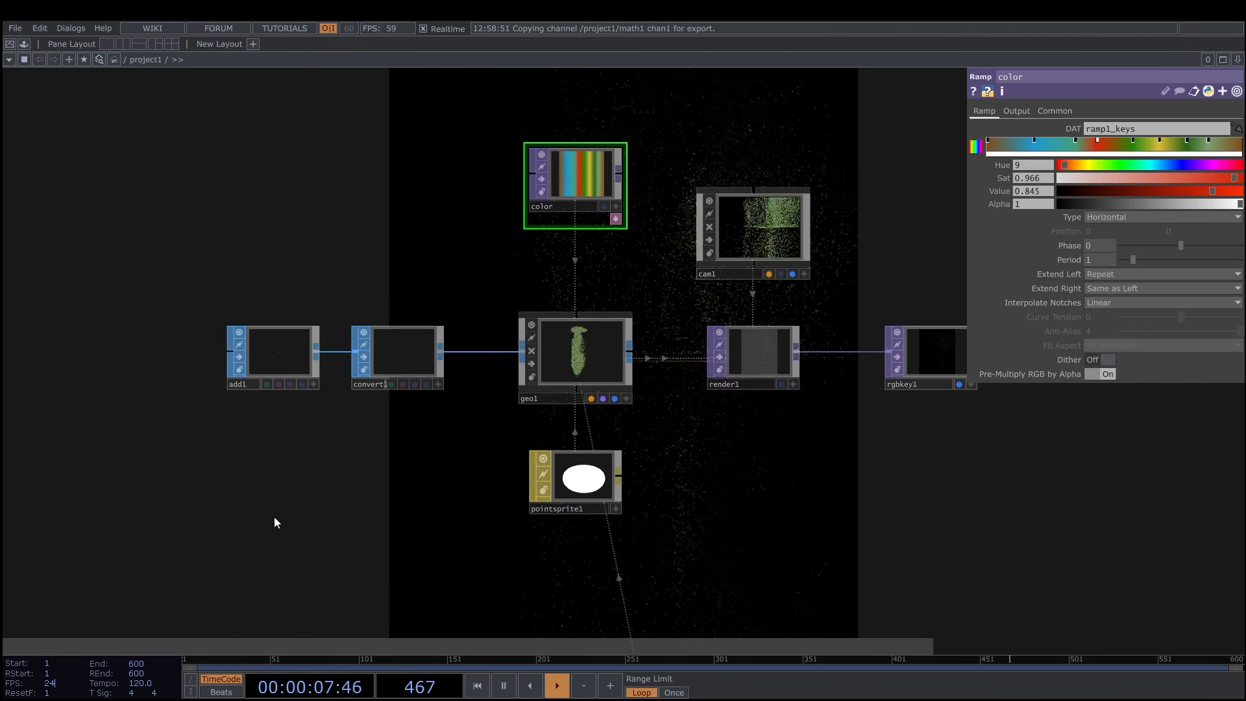
{"action": "key", "text": "Return"}
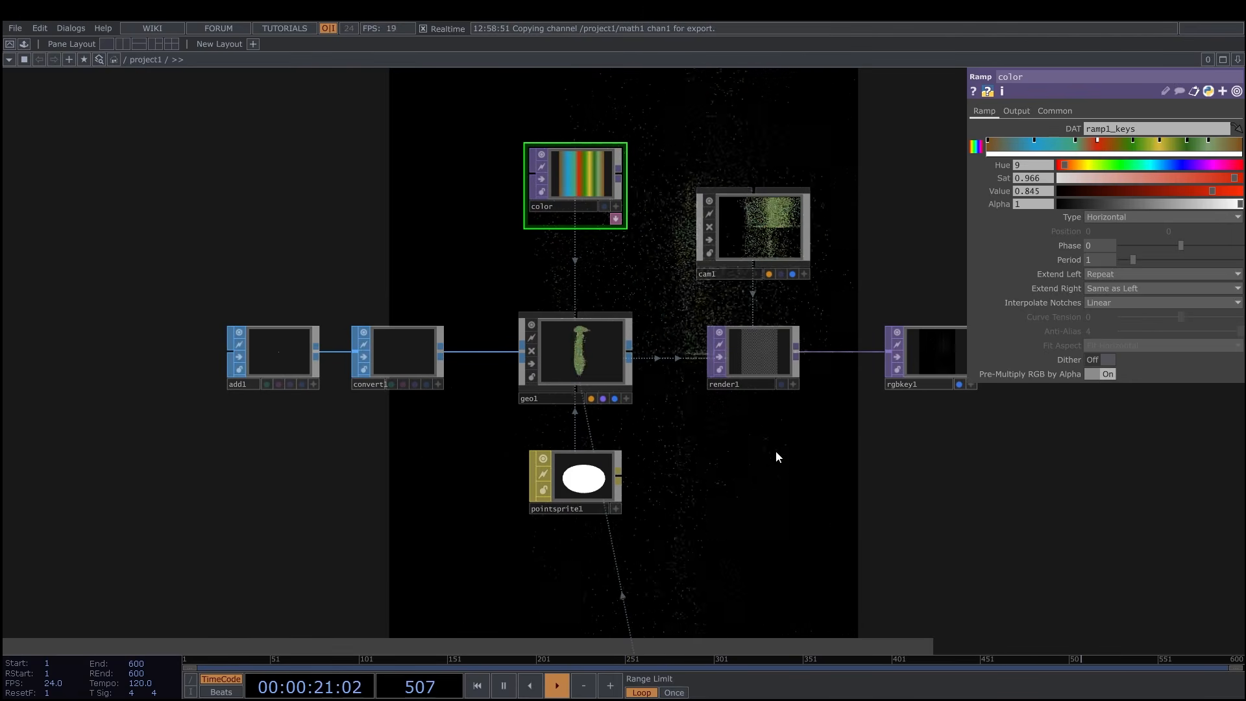
Change the color ramp's type to Circular, move its red key between the blue and teal keys, and try a slight phase shift.
{"action": "scroll", "coordinate": [773, 448], "scroll_direction": "down", "scroll_amount": 5}
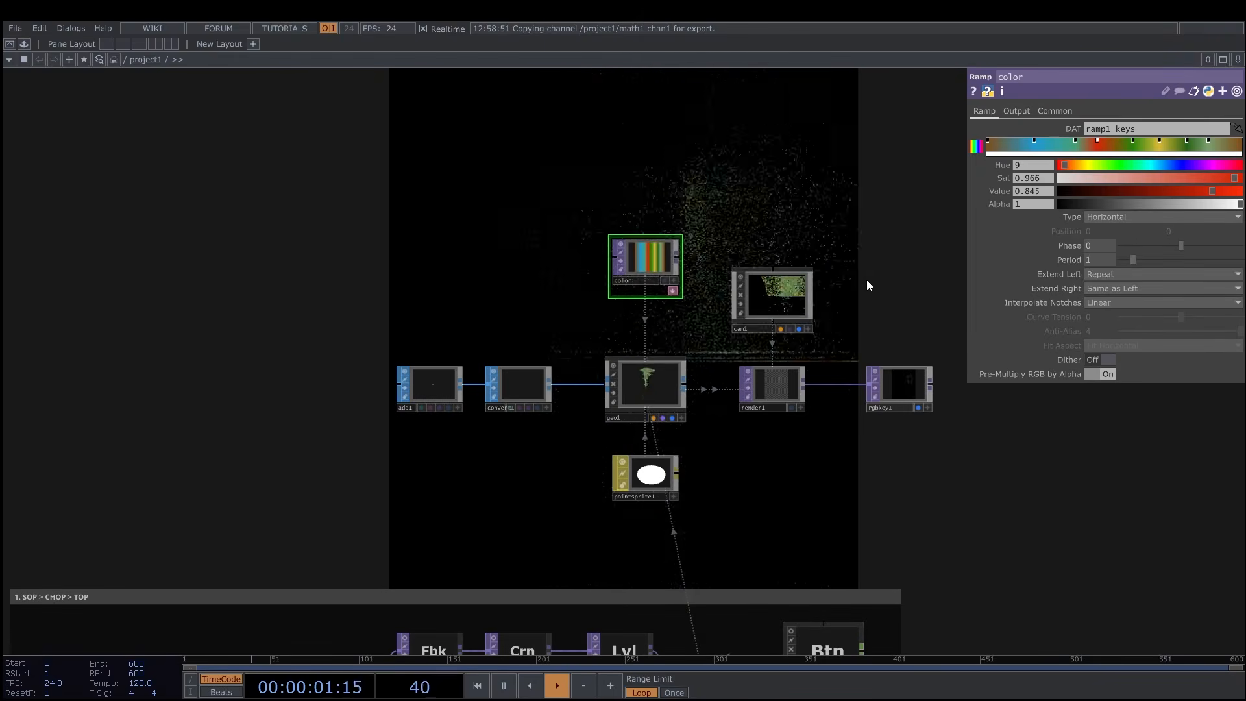
{"action": "left_click", "coordinate": [1111, 216]}
{"action": "left_click", "coordinate": [1108, 231]}
{"action": "left_click", "coordinate": [1112, 220]}
{"action": "left_click", "coordinate": [1111, 269]}
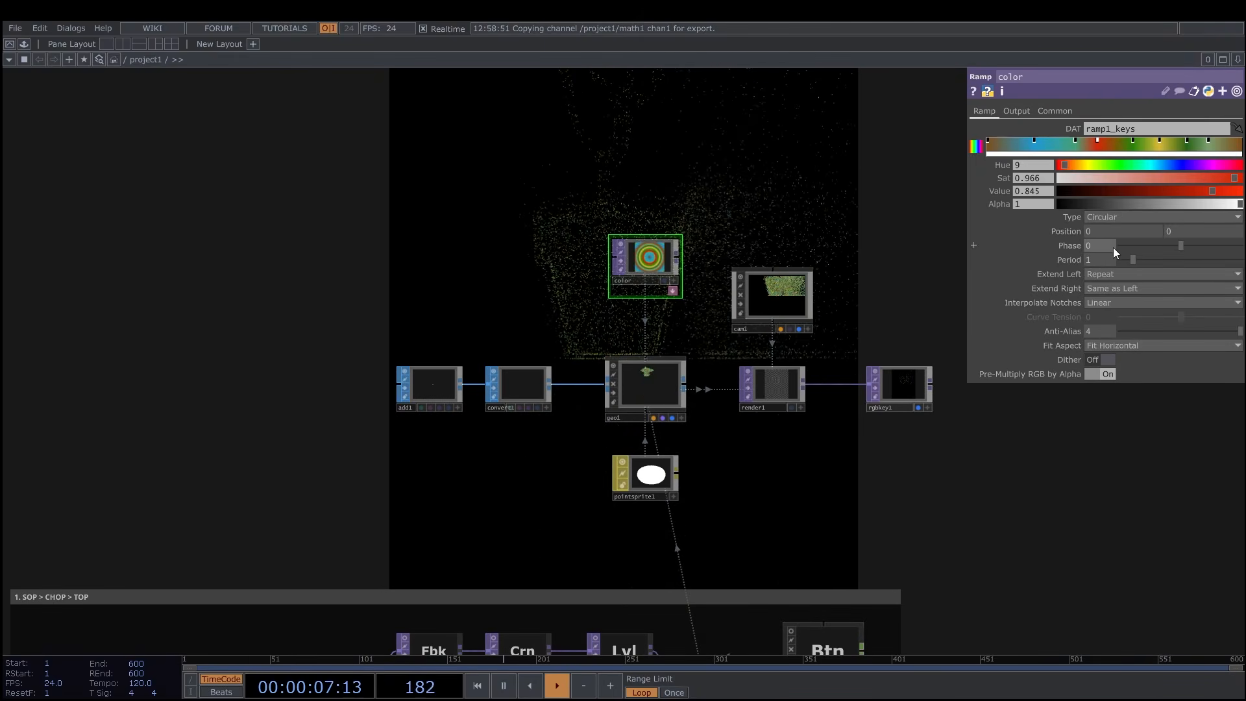
{"action": "left_click_drag", "start_coordinate": [1098, 140], "coordinate": [1057, 137]}
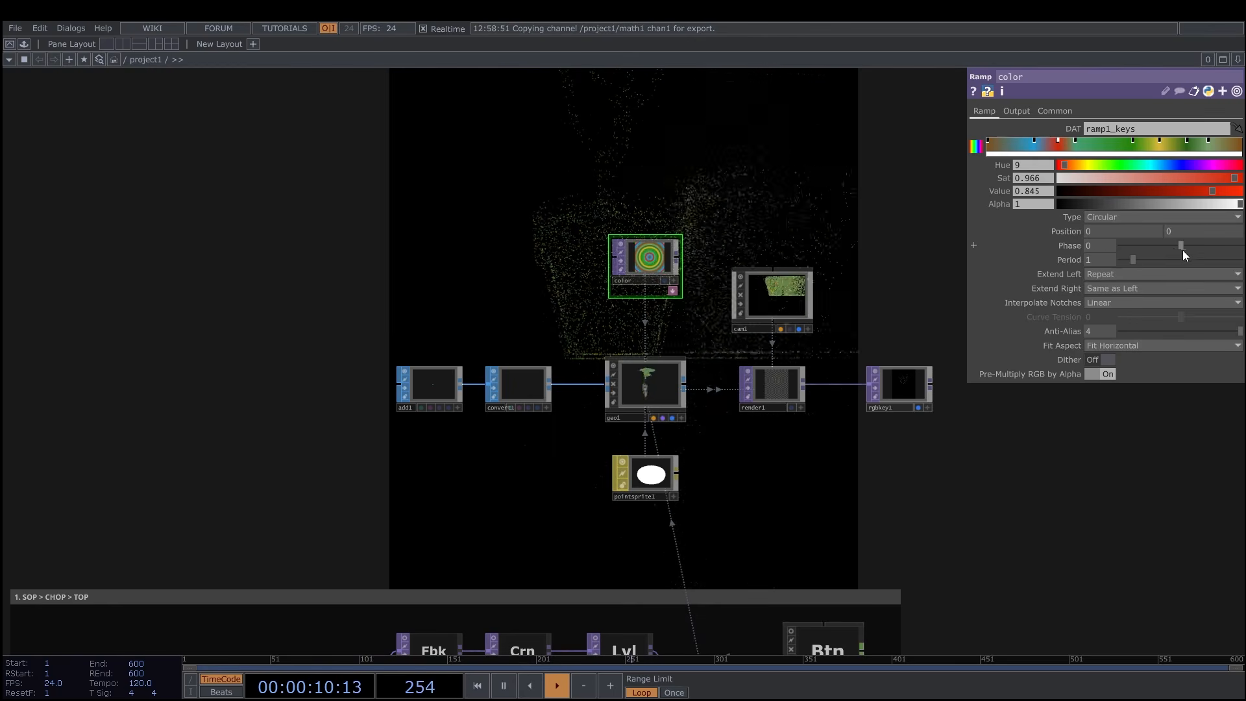
{"action": "mouse_move", "coordinate": [1182, 246]}
{"action": "left_mouse_down"}
{"action": "mouse_move", "coordinate": [1116, 243]}
{"action": "mouse_move", "coordinate": [1182, 244]}
{"action": "left_mouse_up"}
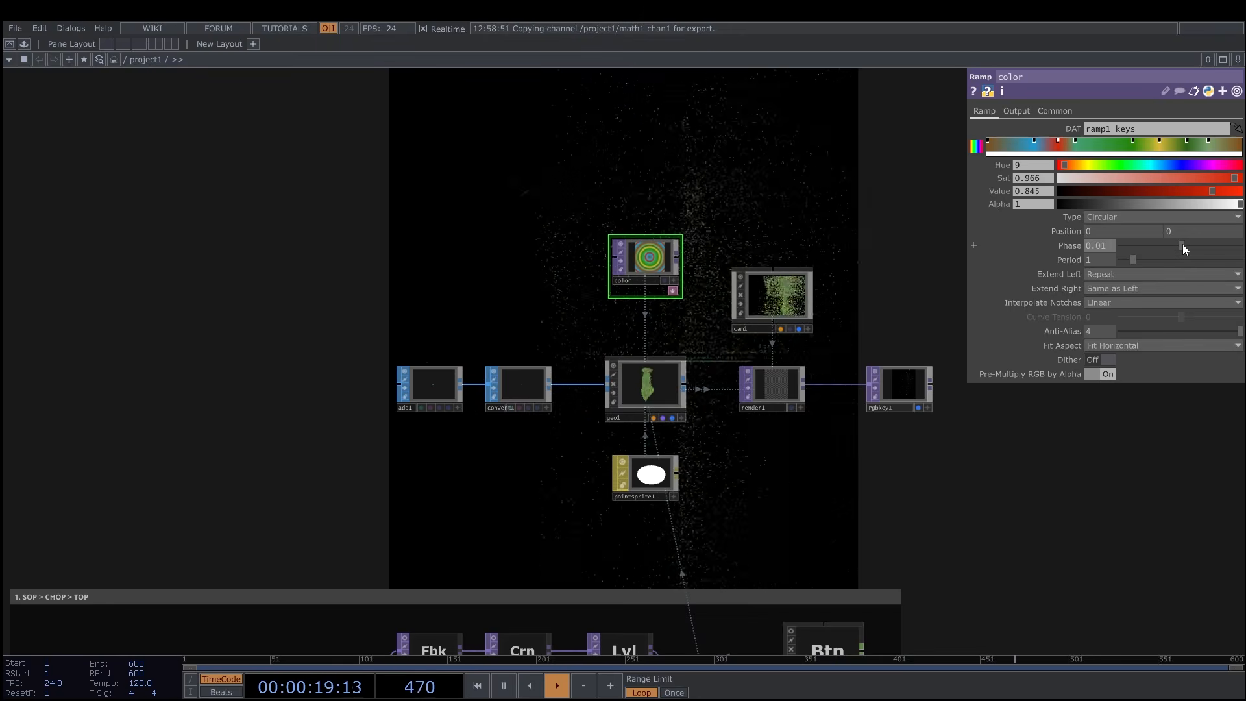
Move the rgbkey1 node farther away from render1 in the network.
{"action": "left_click_drag", "start_coordinate": [893, 253], "coordinate": [864, 243]}
{"action": "scroll", "coordinate": [863, 243], "scroll_direction": "down", "scroll_amount": 6}
{"action": "left_click_drag", "start_coordinate": [921, 383], "coordinate": [772, 379]}
{"action": "scroll", "coordinate": [913, 391], "scroll_direction": "up", "scroll_amount": 6}
{"action": "left_click_drag", "start_coordinate": [729, 345], "coordinate": [786, 344]}
{"action": "left_click_drag", "start_coordinate": [902, 402], "coordinate": [866, 404]}
{"action": "left_click_drag", "start_coordinate": [757, 346], "coordinate": [794, 346]}
{"action": "scroll", "coordinate": [795, 347], "scroll_direction": "up", "scroll_amount": 2}
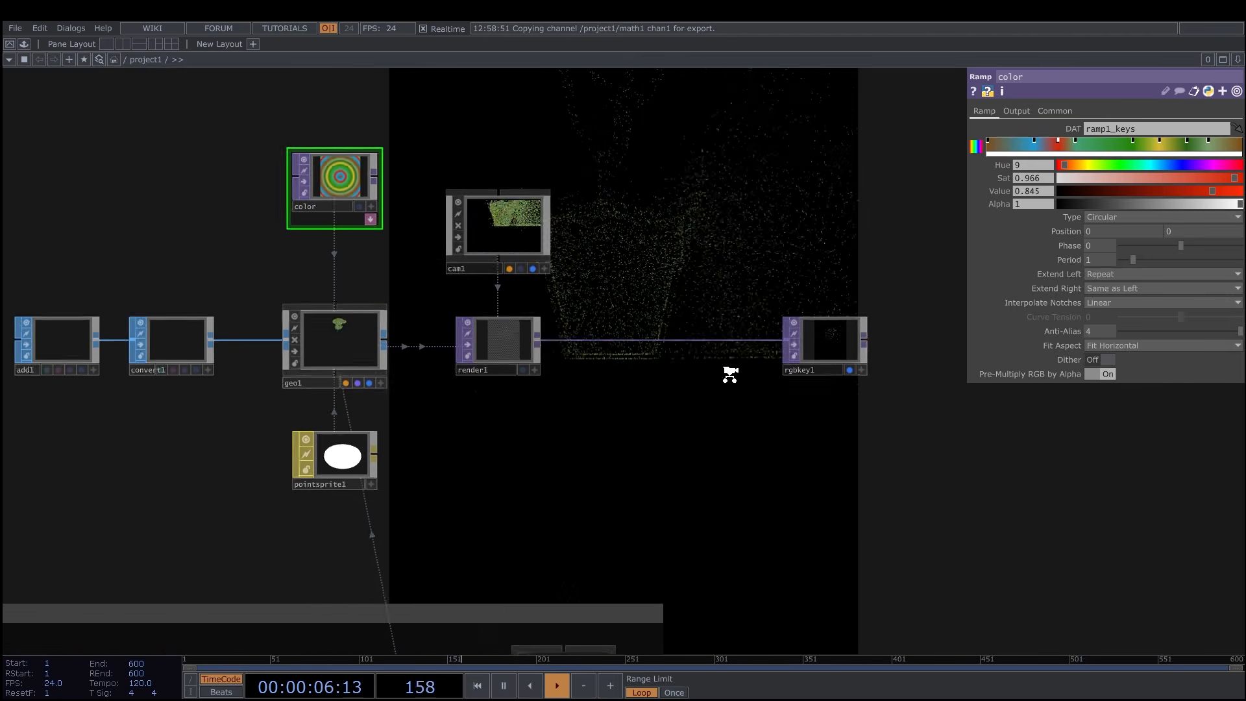
Insert a Bloom TOP between render1 and rgbkey1.
{"action": "left_click_drag", "start_coordinate": [730, 370], "coordinate": [660, 370]}
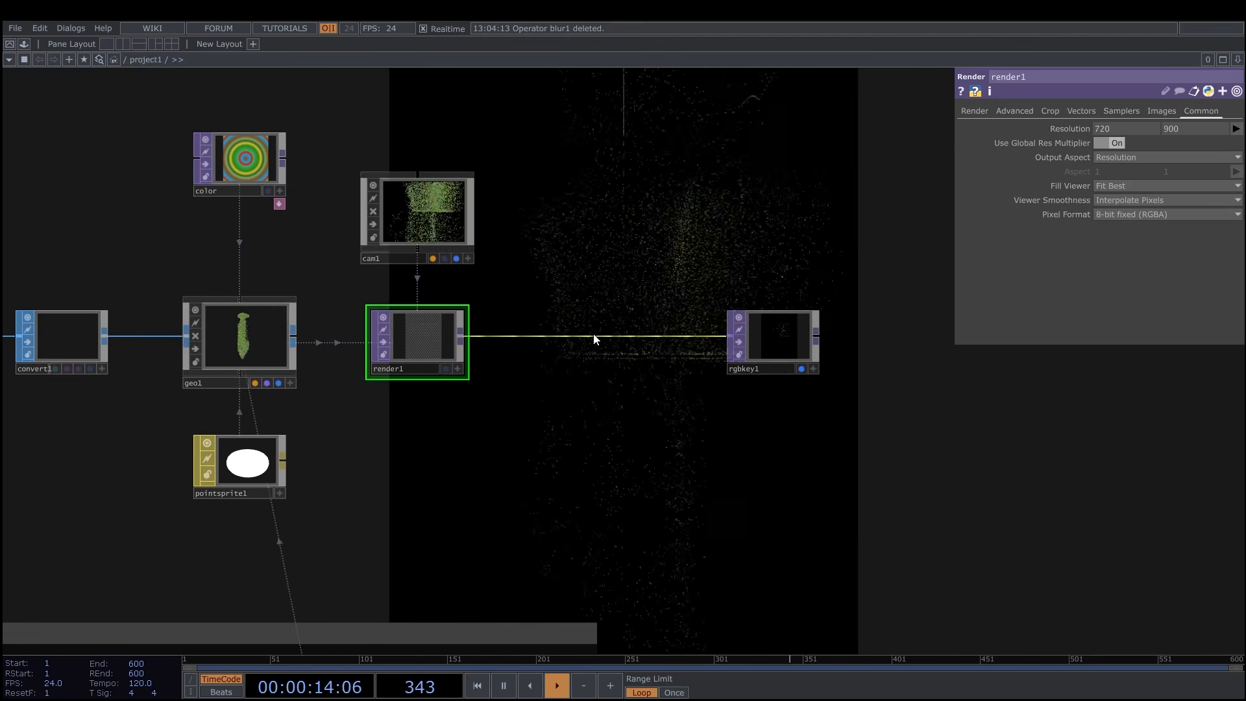
{"action": "right_click", "coordinate": [595, 336]}
{"action": "left_click", "coordinate": [623, 327]}
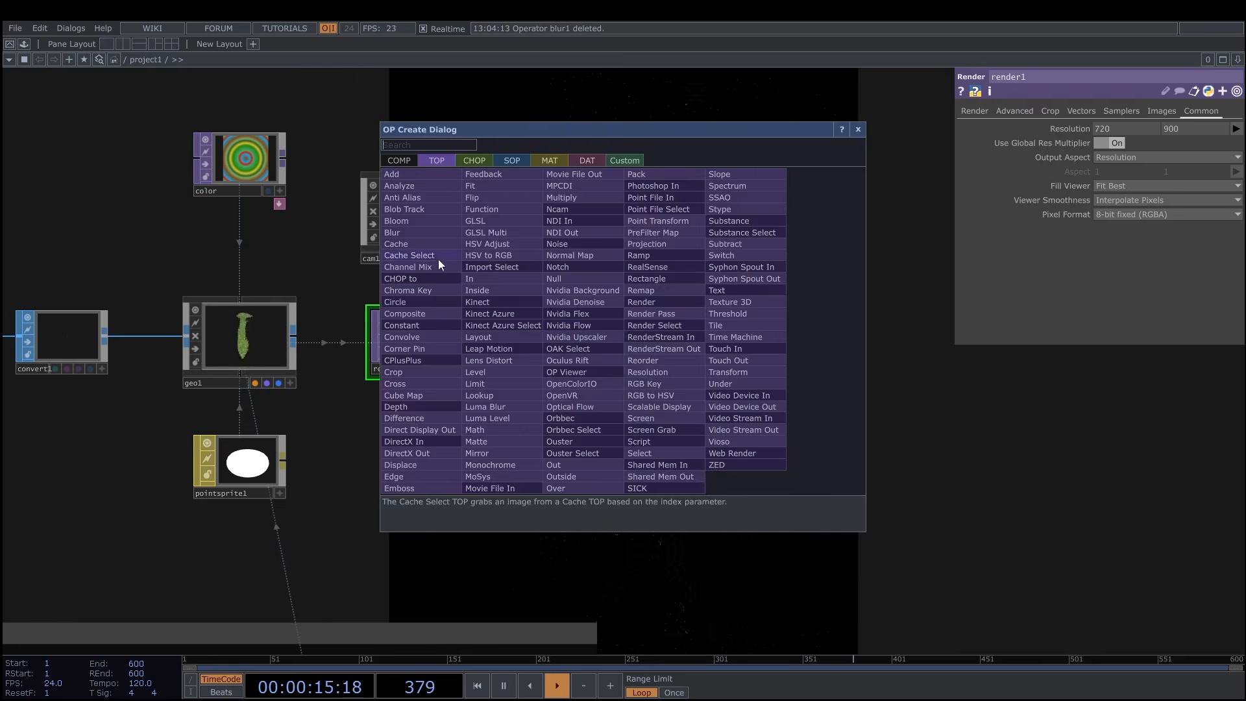
{"action": "left_click", "coordinate": [438, 259]}
{"action": "left_click", "coordinate": [606, 337]}
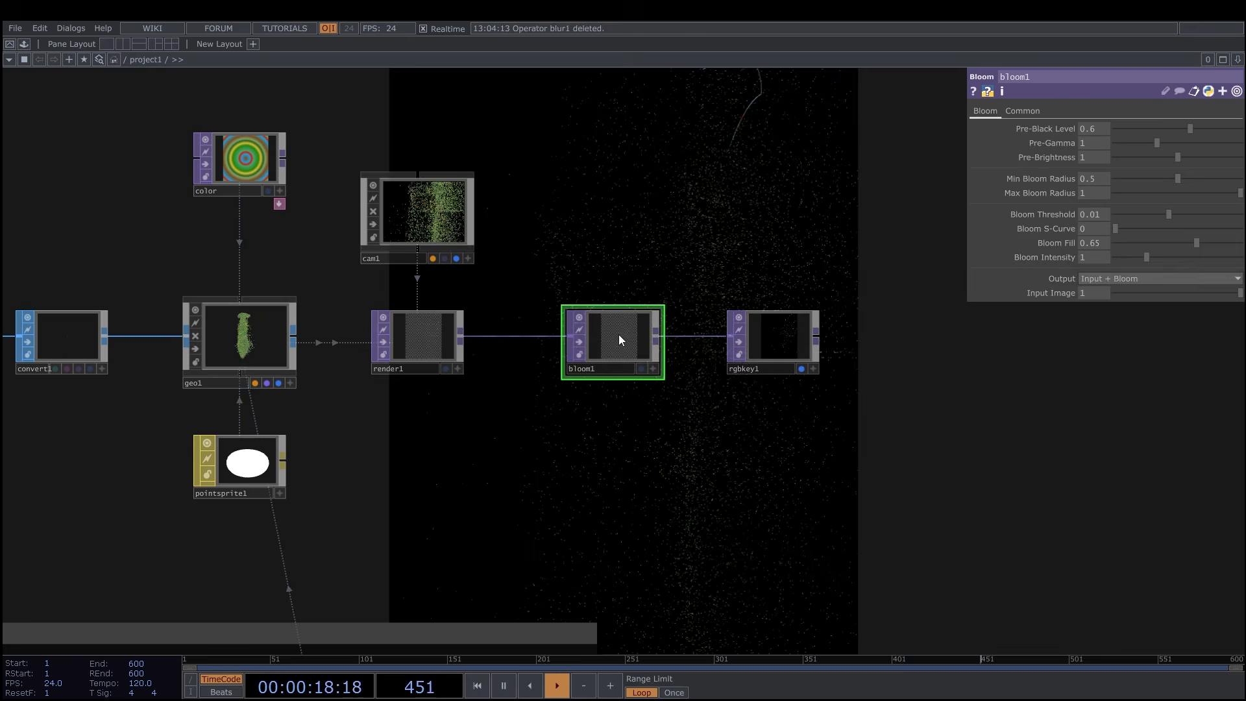
Set the bloom's Pre-Black Level to 0.212, Pre-Gamma to 1.35, Pre-Brightness to 1.53, Min Bloom Radius to 0.492 and Max Bloom Radius to 0.979.
{"action": "left_click_drag", "start_coordinate": [1194, 128], "coordinate": [1171, 142]}
{"action": "type", "text": ".53"}
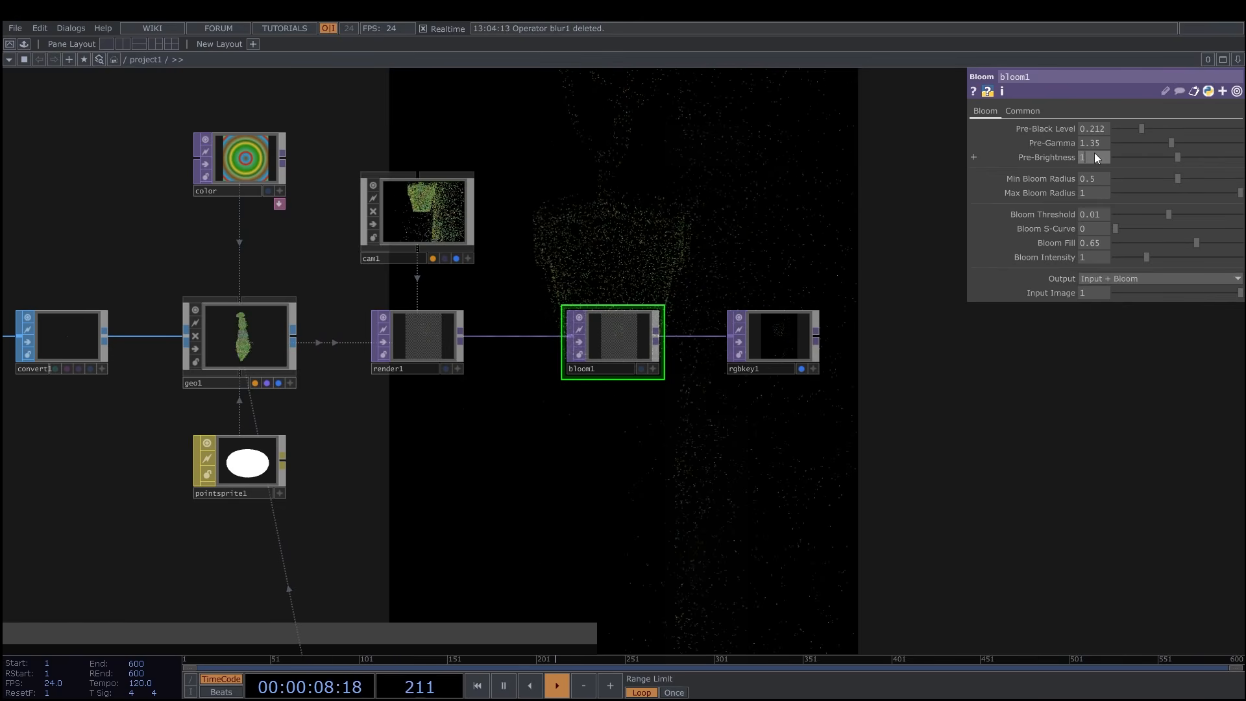
{"action": "left_click", "coordinate": [1101, 182]}
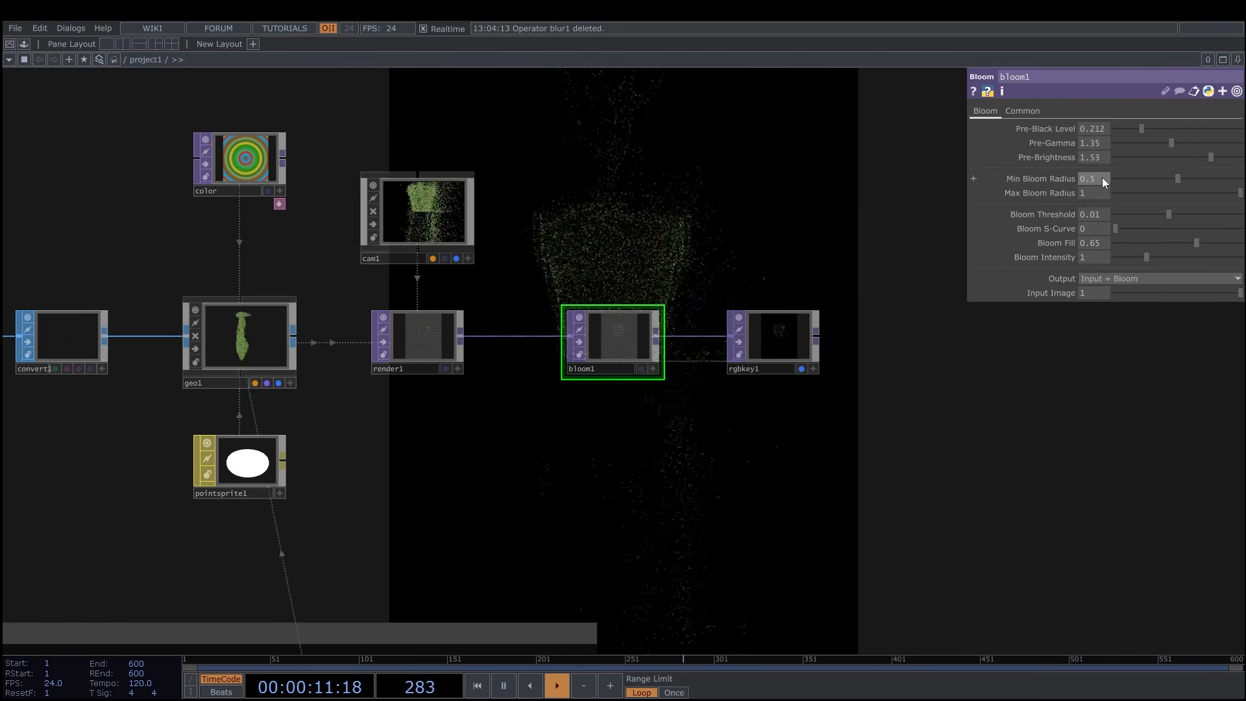
{"action": "key", "text": "BackSpace"}
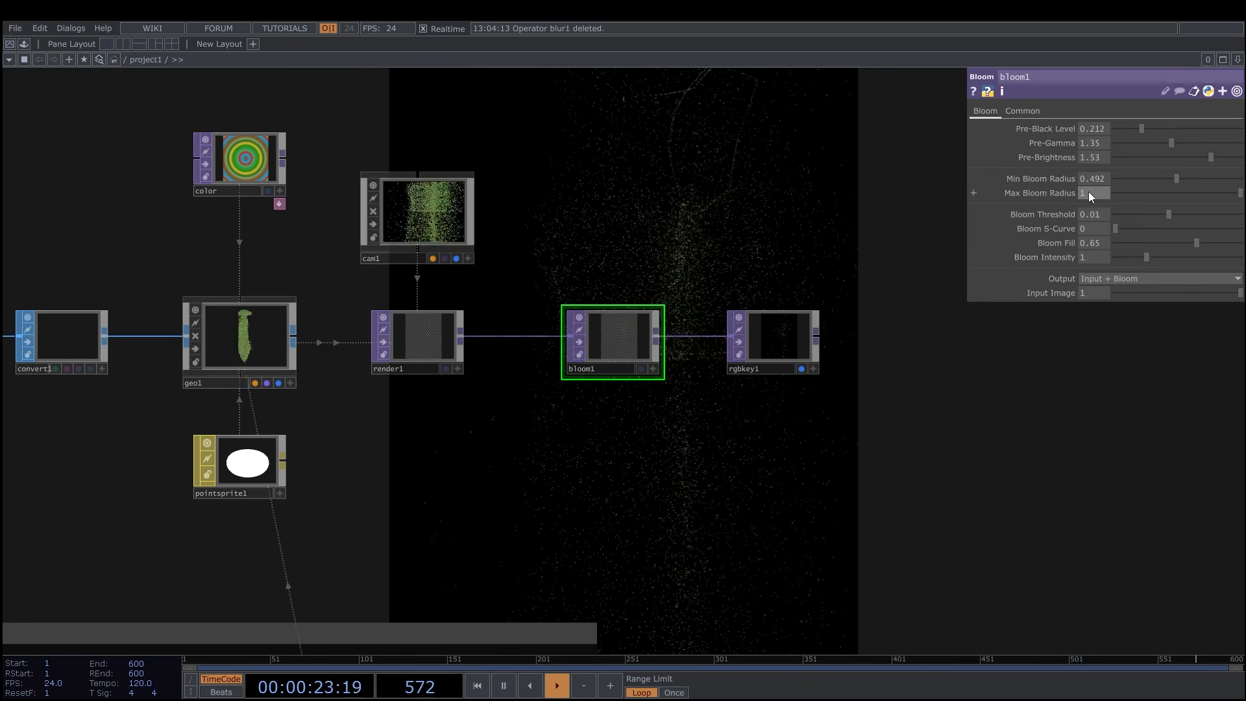
{"action": "key", "text": "BackSpace"}
{"action": "type", "text": "0"}
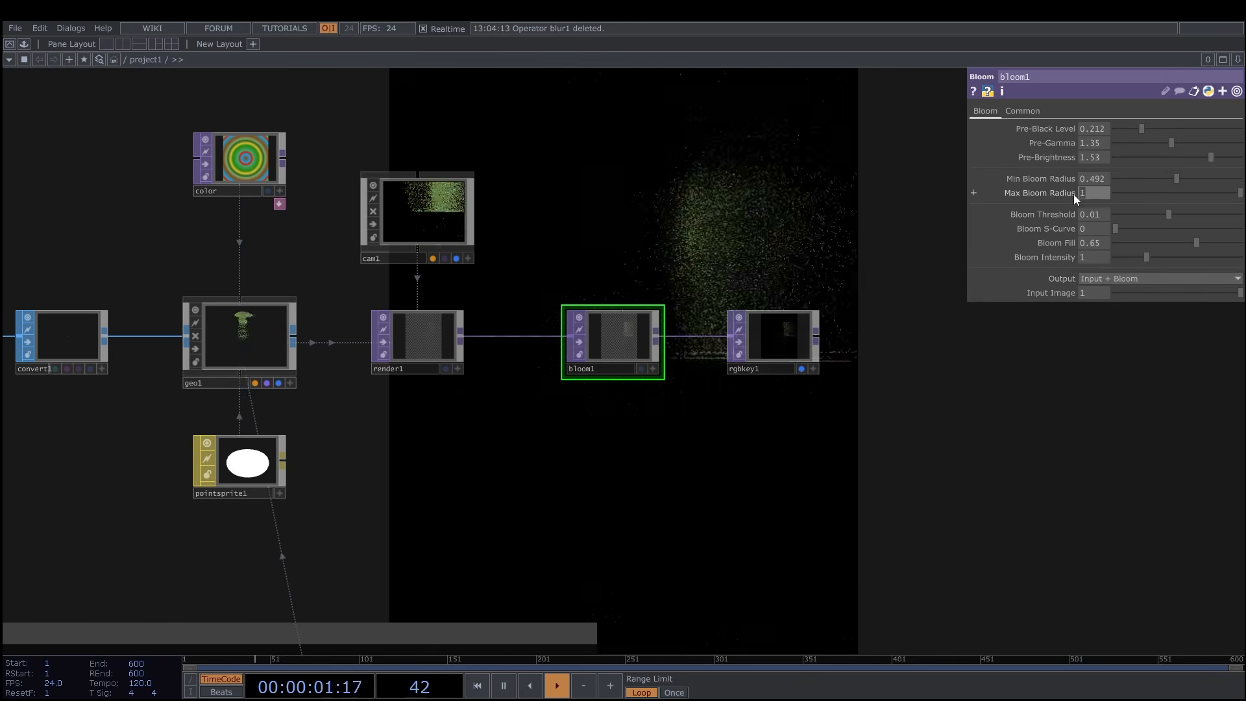
{"action": "type", "text": ".979"}
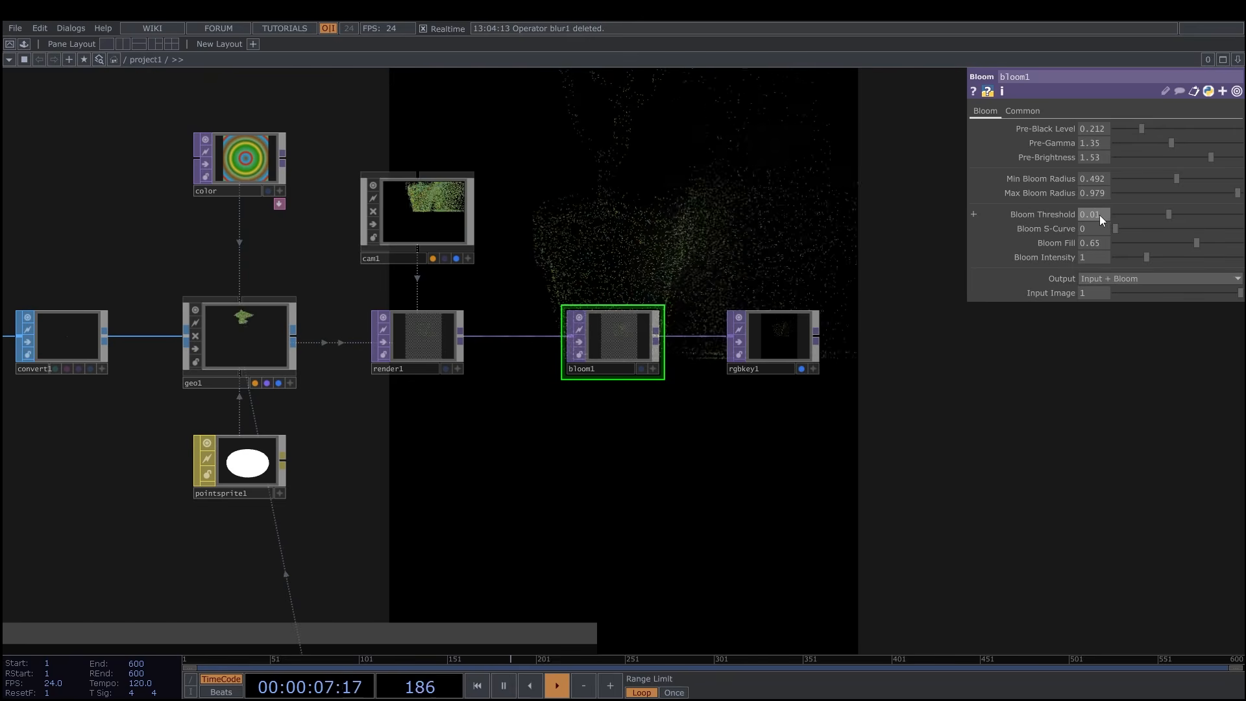
Set the bloom's Bloom Threshold to 0.007 and Bloom S-Curve to 0.073.
{"action": "left_click", "coordinate": [1106, 216]}
{"action": "type", "text": "0.00"}
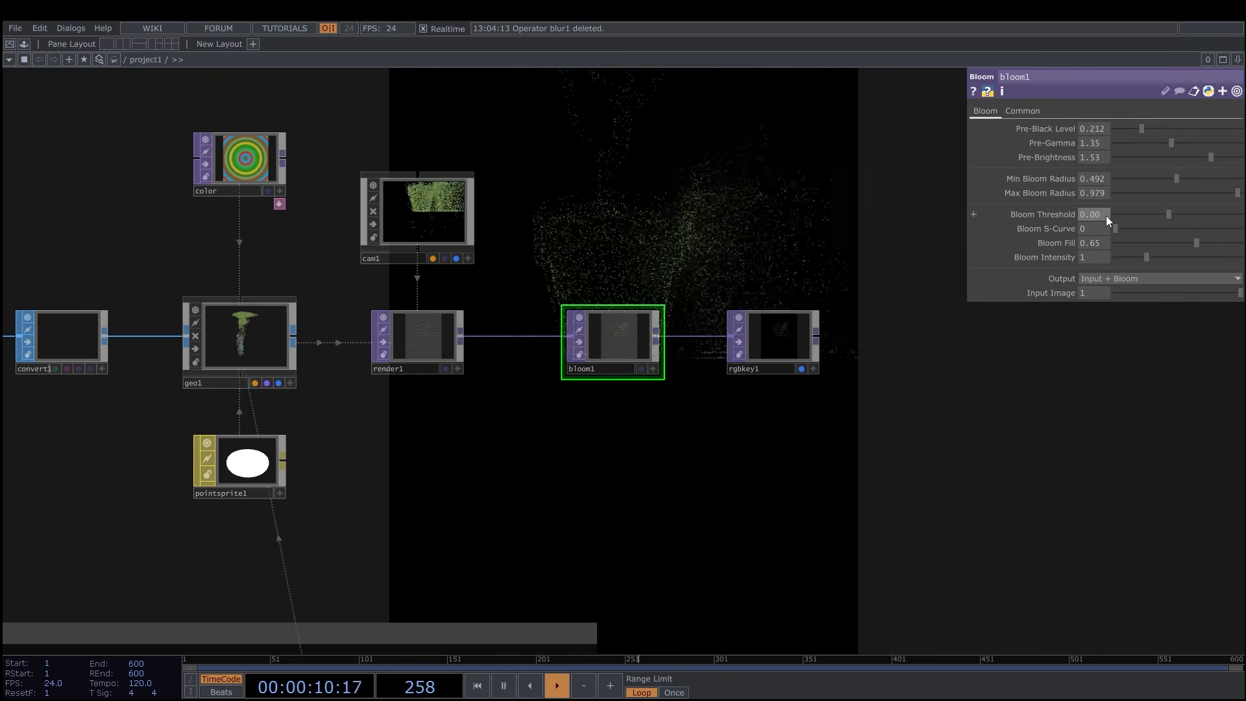
{"action": "type", "text": "7"}
{"action": "left_click", "coordinate": [1095, 226]}
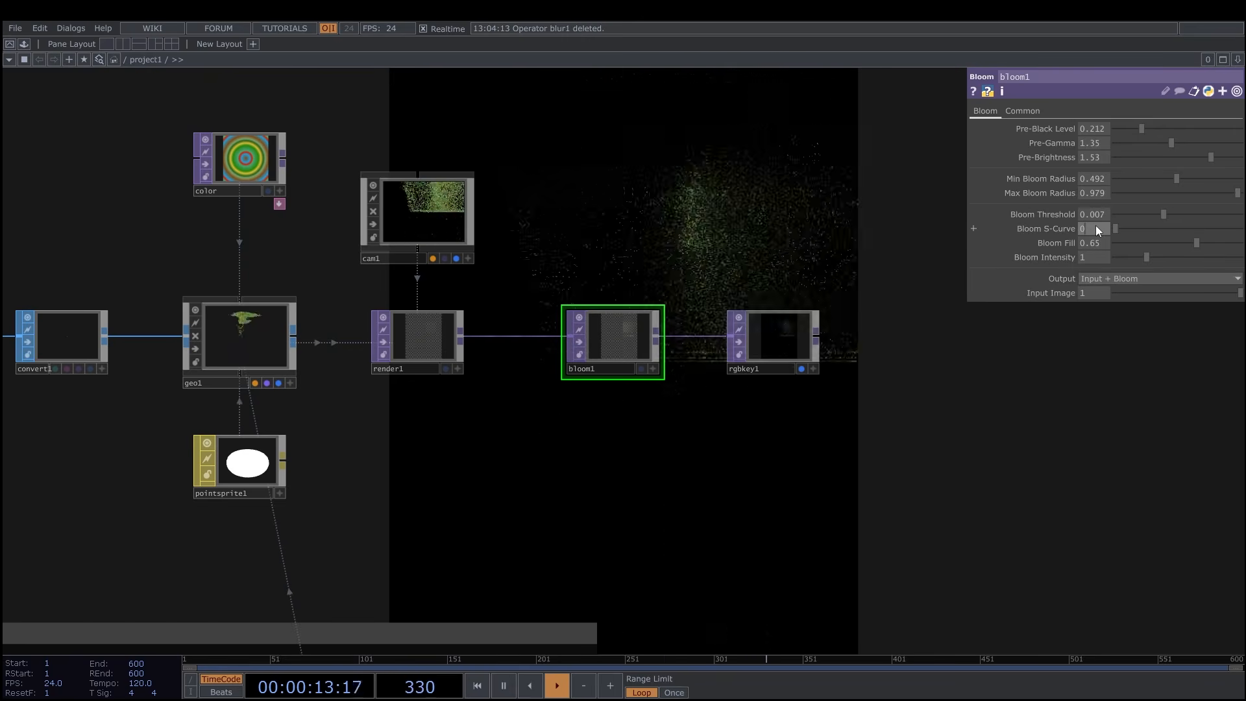
{"action": "type", "text": ".073"}
Set the bloom's Bloom Fill to 0.819 and Bloom Intensity to 1.04.
{"action": "left_click", "coordinate": [1100, 242]}
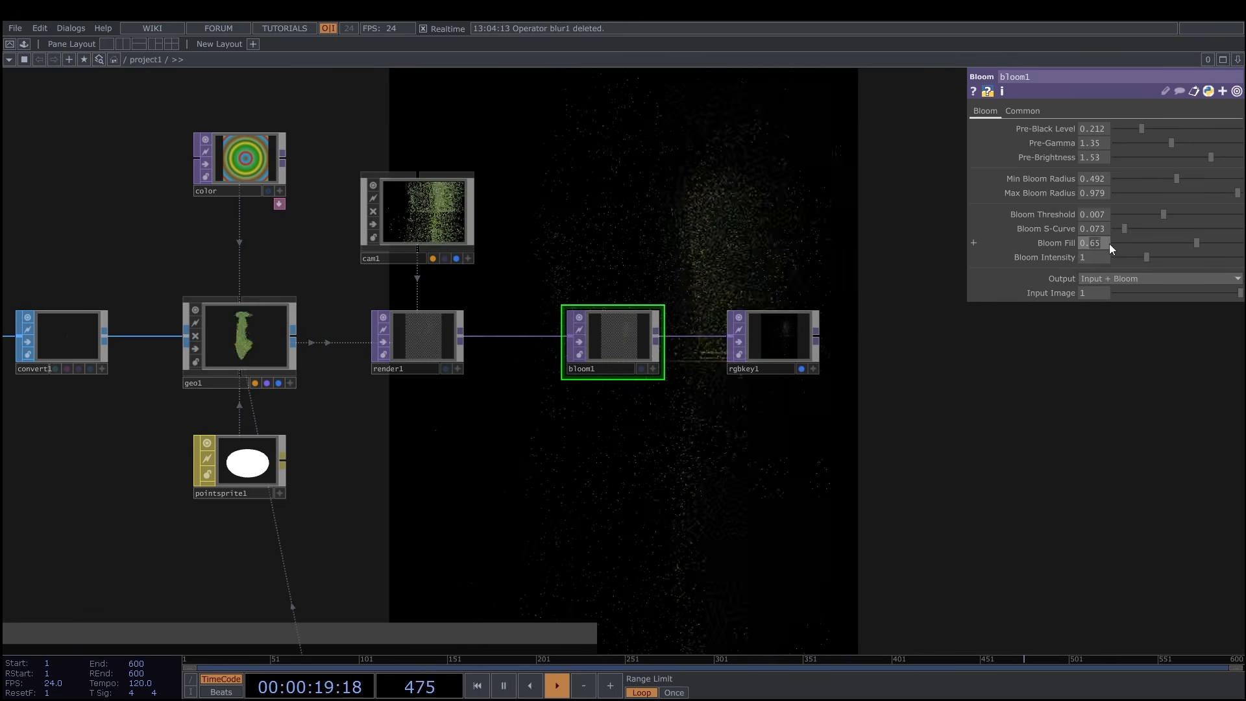
{"action": "type", "text": "819"}
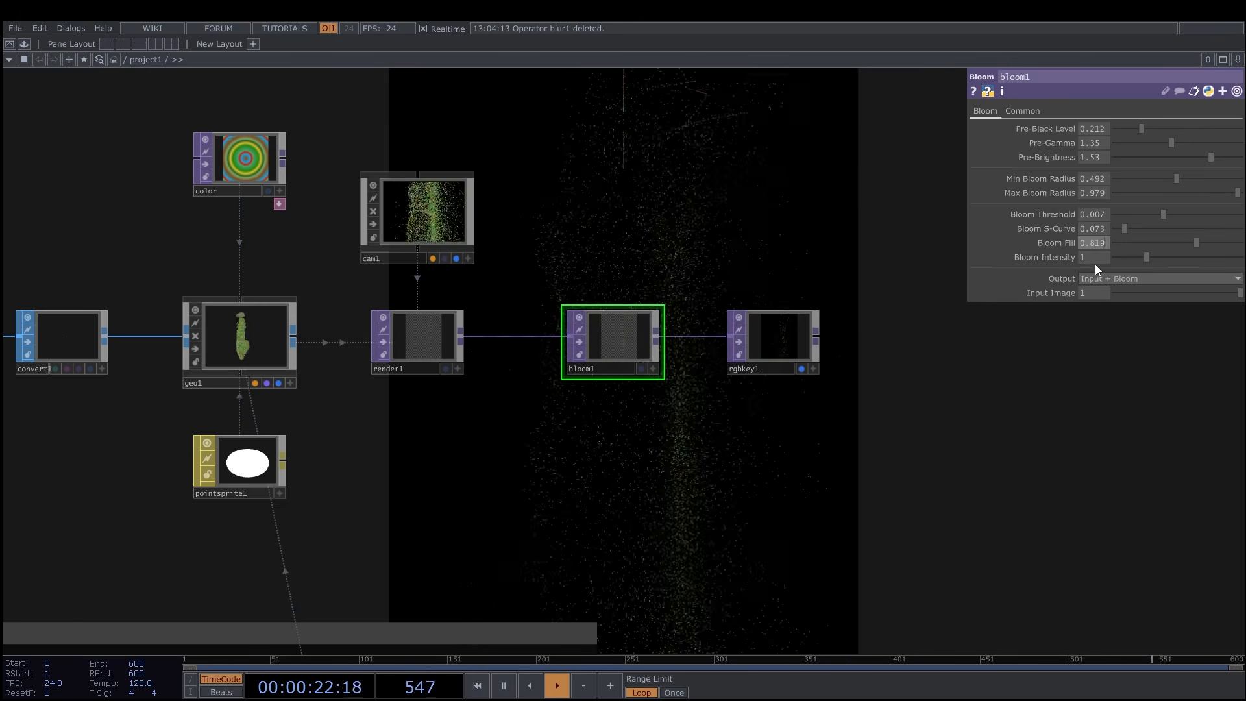
{"action": "left_click", "coordinate": [1093, 256]}
{"action": "type", "text": ".04"}
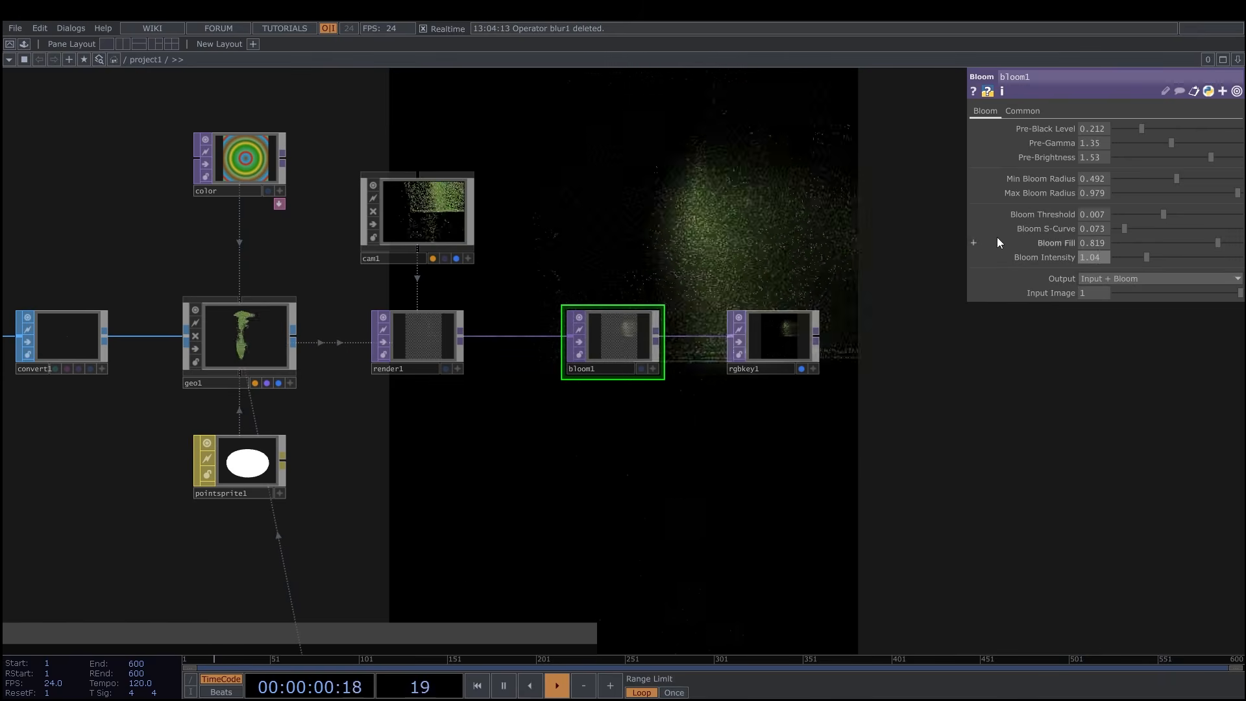
{"action": "left_click", "coordinate": [1045, 245]}
{"action": "left_click", "coordinate": [1055, 244]}
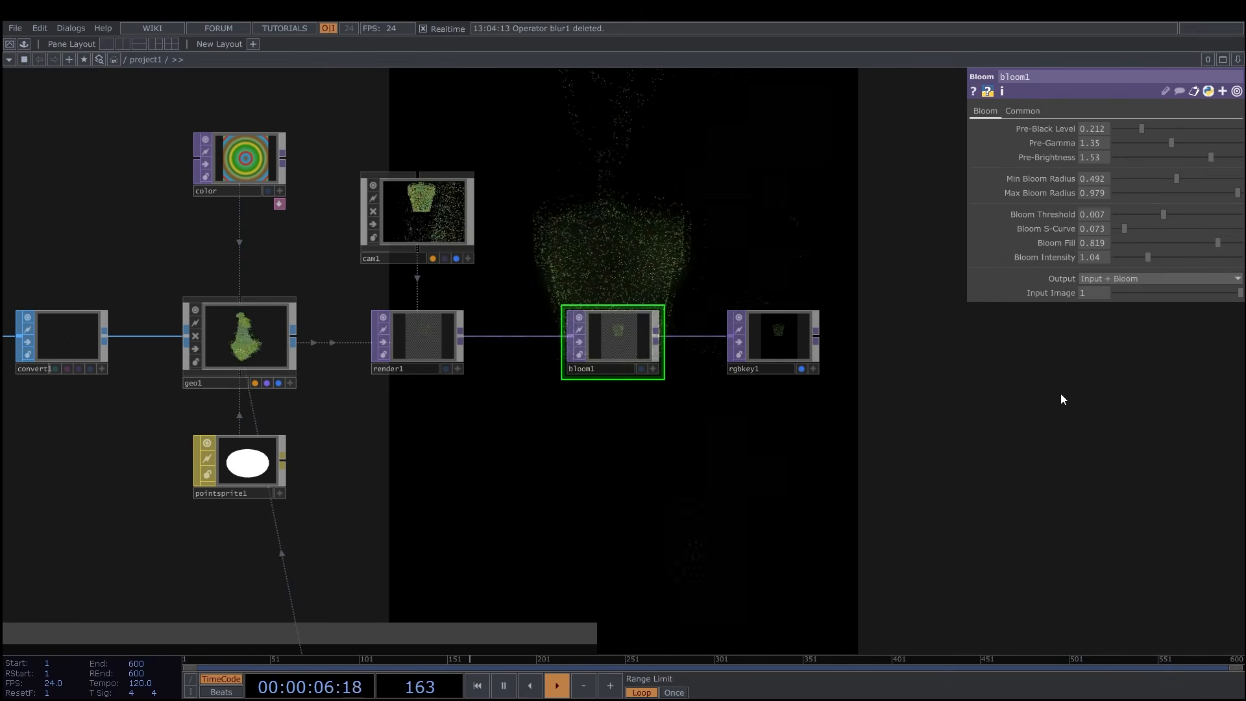
Make the button1 node's viewer active.
{"action": "scroll", "coordinate": [1039, 399], "scroll_direction": "down", "scroll_amount": 3}
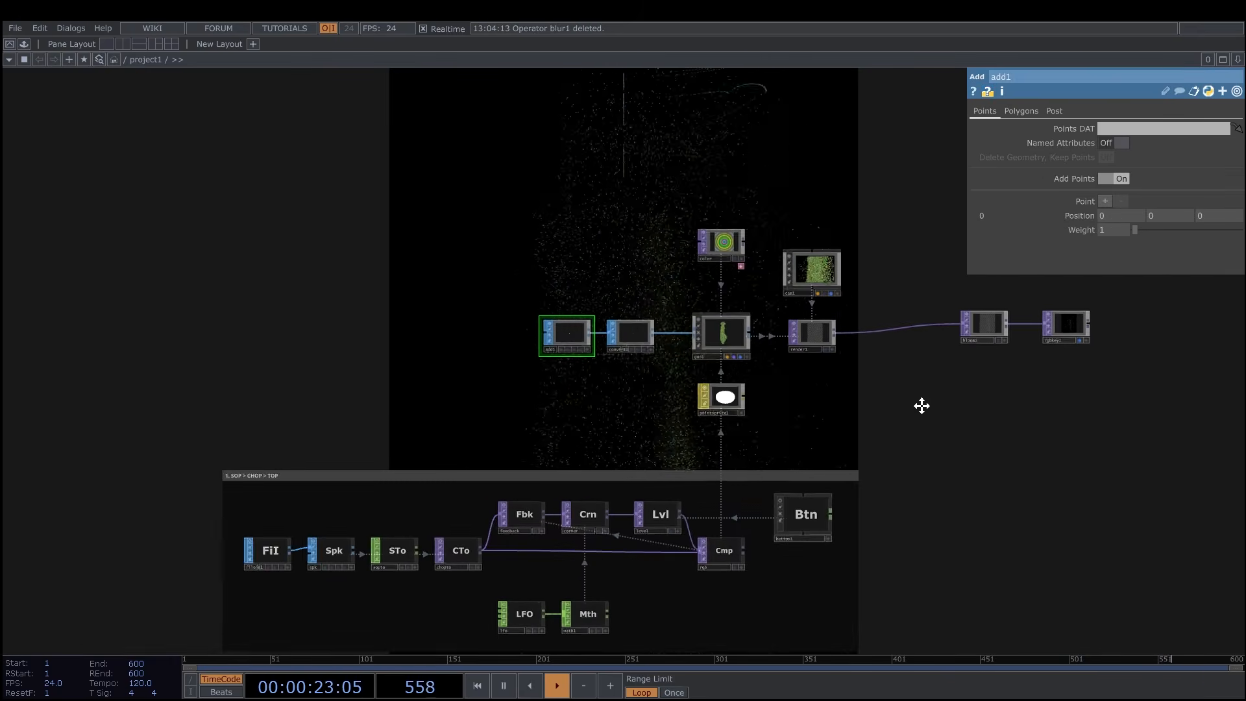
{"action": "scroll", "coordinate": [885, 348], "scroll_direction": "up", "scroll_amount": 5}
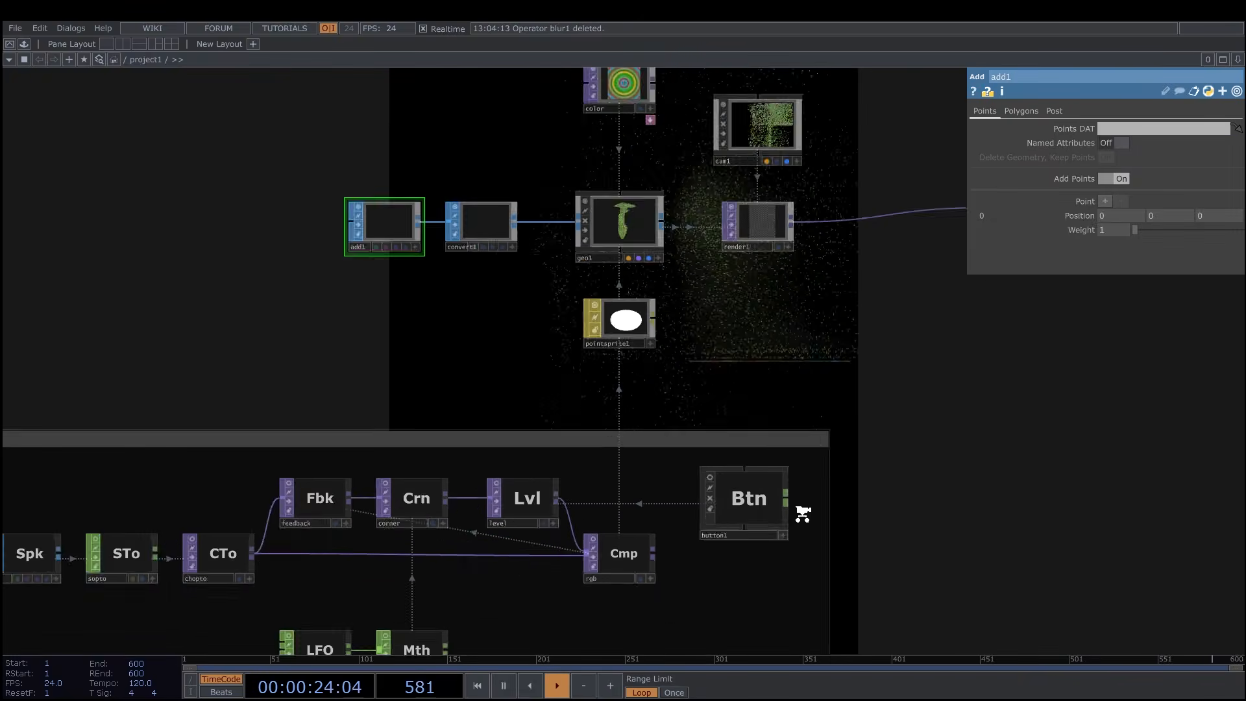
{"action": "left_click", "coordinate": [766, 557]}
{"action": "scroll", "coordinate": [922, 357], "scroll_direction": "down", "scroll_amount": 4}
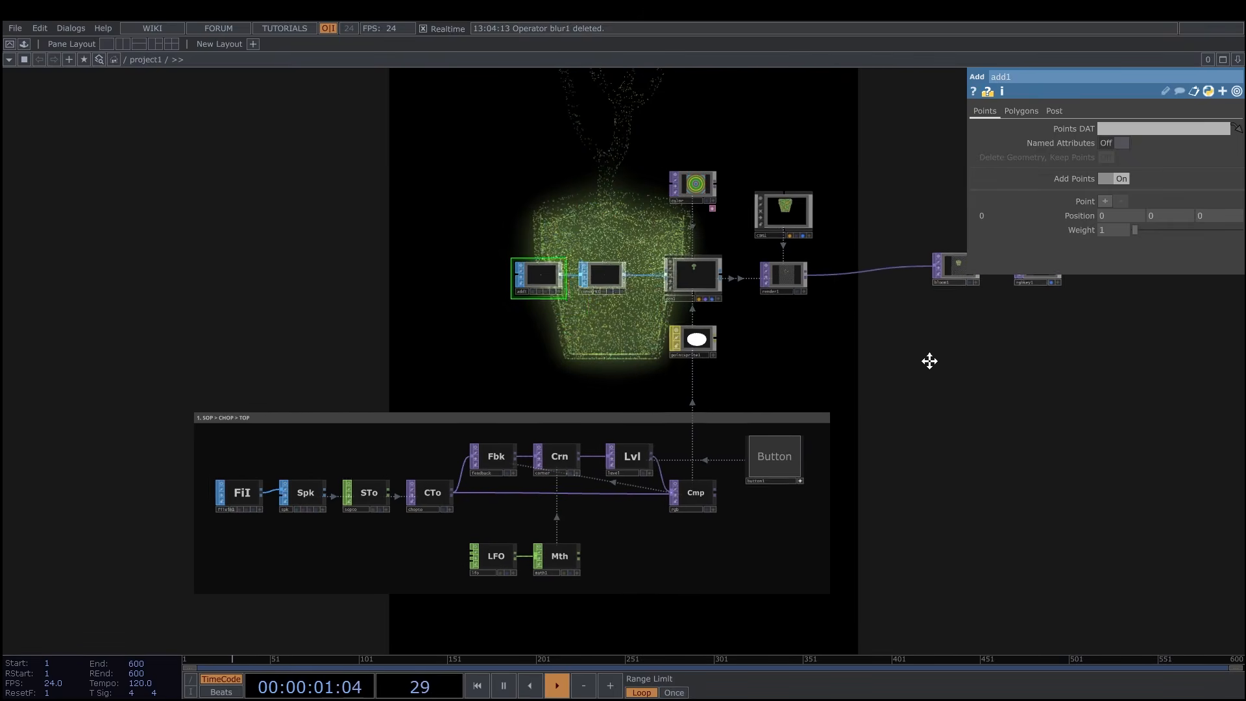
Split the workspace into two side-by-side panes, make the first a viewer of the rendered image, and narrow it.
{"action": "left_click", "coordinate": [124, 45]}
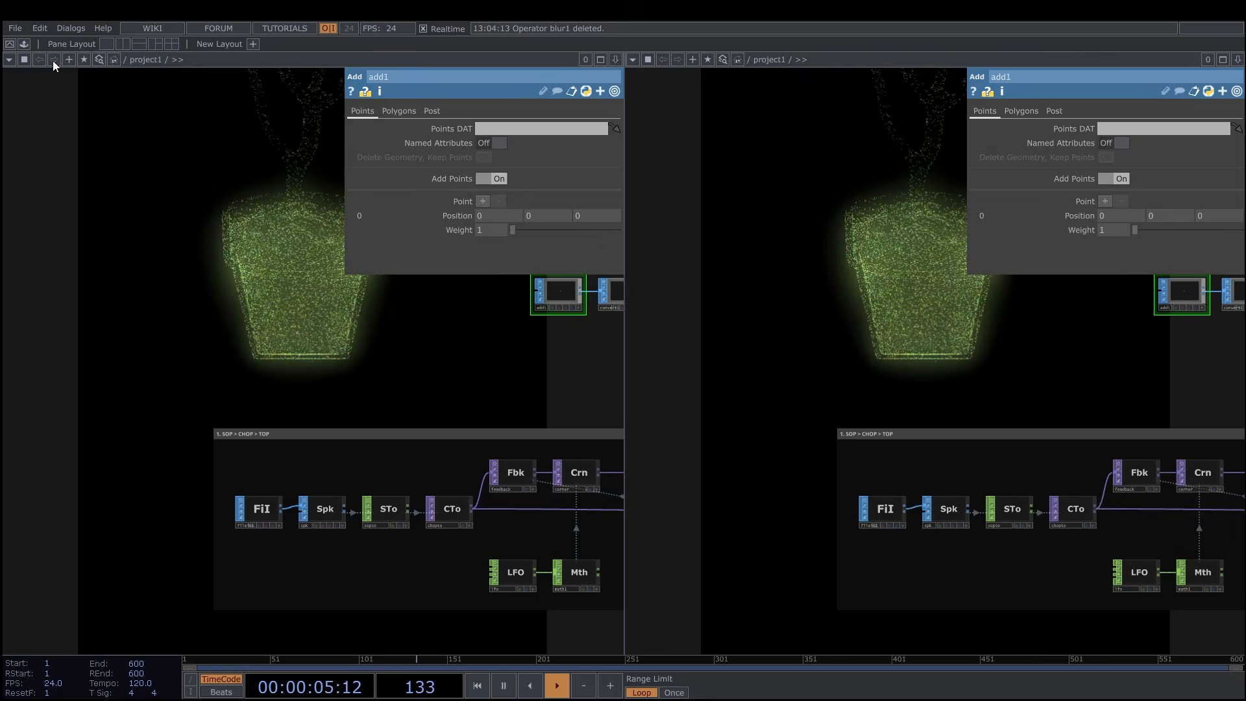
{"action": "left_click", "coordinate": [9, 59]}
{"action": "left_click", "coordinate": [40, 113]}
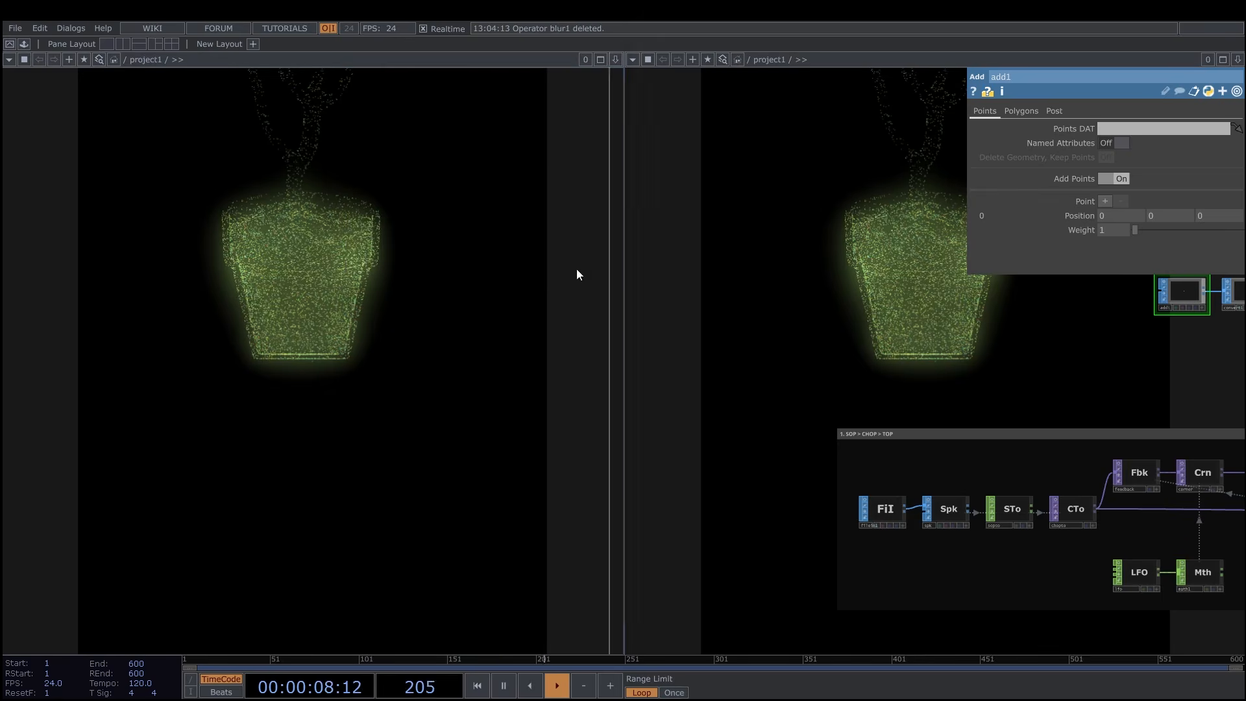
{"action": "left_click_drag", "start_coordinate": [620, 273], "coordinate": [458, 274]}
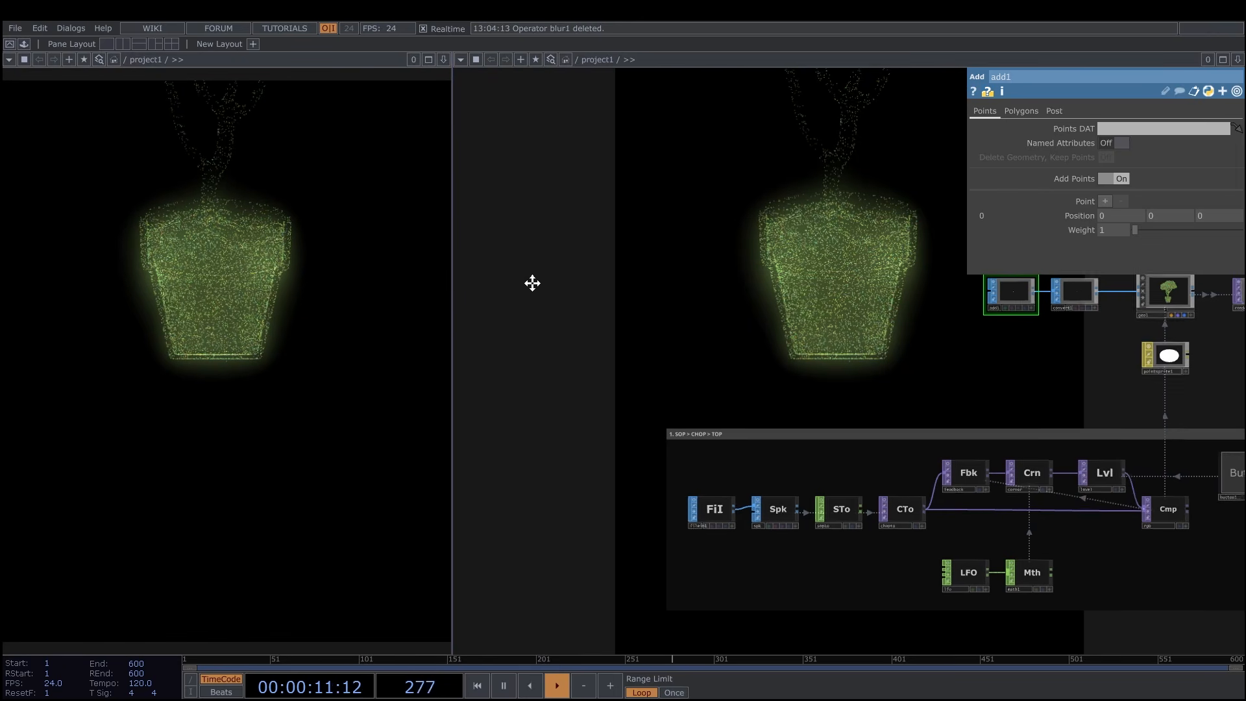
{"action": "left_click_drag", "start_coordinate": [454, 302], "coordinate": [468, 304]}
Turn off Backdrop TOPs in the network editor pane.
{"action": "scroll", "coordinate": [698, 303], "scroll_direction": "down", "scroll_amount": 3}
{"action": "left_click_drag", "start_coordinate": [694, 303], "coordinate": [502, 302]}
{"action": "right_click", "coordinate": [953, 379]}
{"action": "mouse_move", "coordinate": [987, 446]}
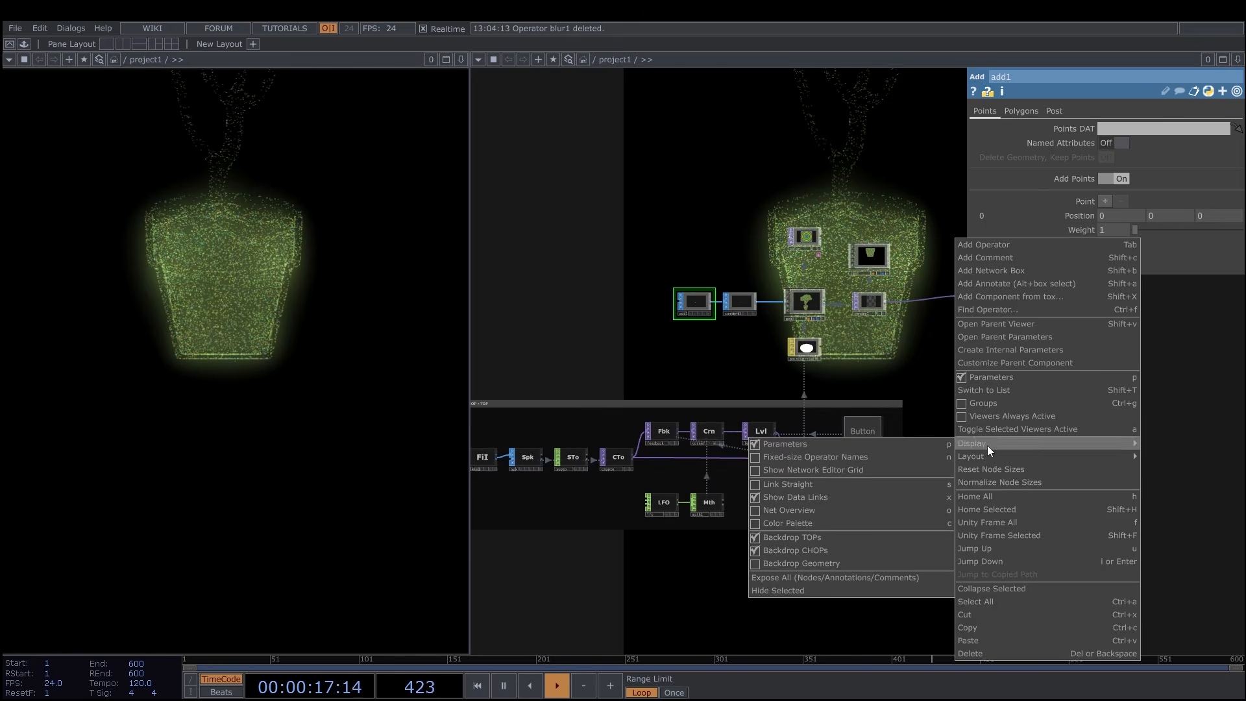
{"action": "left_click", "coordinate": [796, 537]}
Reposition the rgbkey1 and bloom1 nodes to line up in a row with render1.
{"action": "mouse_move", "coordinate": [967, 405]}
{"action": "left_mouse_down"}
{"action": "mouse_move", "coordinate": [1023, 418]}
{"action": "mouse_move", "coordinate": [950, 419]}
{"action": "left_mouse_up"}
{"action": "scroll", "coordinate": [1023, 418], "scroll_direction": "down", "scroll_amount": 3}
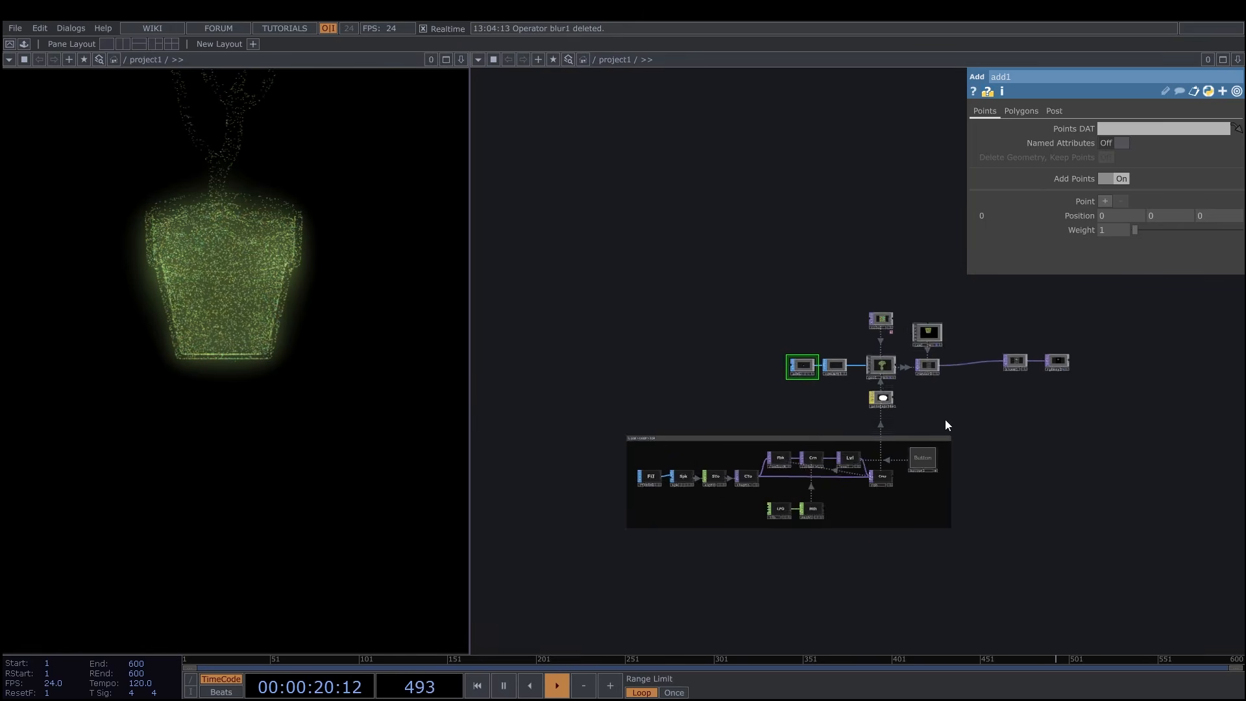
{"action": "scroll", "coordinate": [949, 419], "scroll_direction": "up", "scroll_amount": 5}
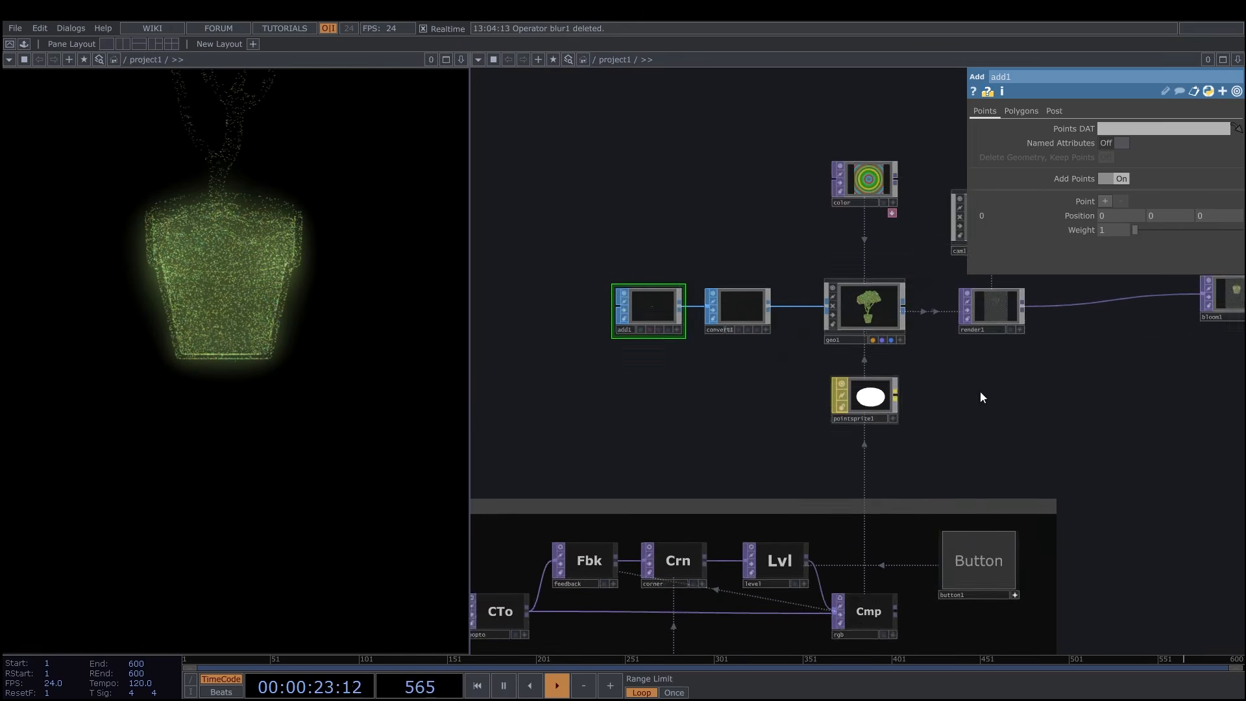
{"action": "scroll", "coordinate": [946, 399], "scroll_direction": "up", "scroll_amount": 1}
{"action": "left_click_drag", "start_coordinate": [1088, 338], "coordinate": [870, 460]}
{"action": "right_click_drag", "start_coordinate": [947, 384], "coordinate": [1123, 453]}
{"action": "left_click_drag", "start_coordinate": [1112, 414], "coordinate": [1112, 439]}
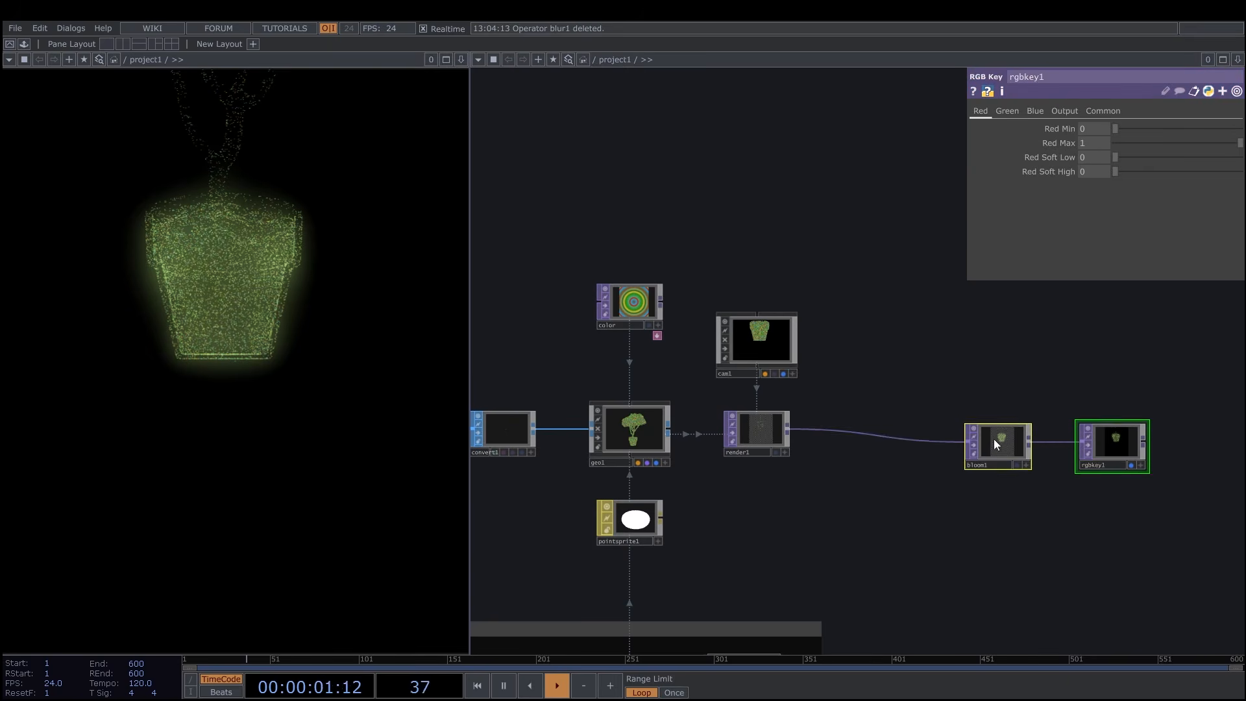
{"action": "left_click_drag", "start_coordinate": [994, 439], "coordinate": [993, 426]}
Switch off the viewers of the convert1 and geo1 nodes.
{"action": "scroll", "coordinate": [921, 470], "scroll_direction": "down", "scroll_amount": 2}
{"action": "left_click_drag", "start_coordinate": [823, 549], "coordinate": [1021, 419]}
{"action": "scroll", "coordinate": [922, 471], "scroll_direction": "down", "scroll_amount": 3}
{"action": "left_click_drag", "start_coordinate": [845, 409], "coordinate": [776, 379]}
{"action": "scroll", "coordinate": [776, 378], "scroll_direction": "up", "scroll_amount": 2}
{"action": "left_click_drag", "start_coordinate": [745, 429], "coordinate": [634, 537]}
{"action": "scroll", "coordinate": [878, 461], "scroll_direction": "up", "scroll_amount": 2}
{"action": "left_click_drag", "start_coordinate": [704, 452], "coordinate": [729, 457]}
{"action": "scroll", "coordinate": [664, 433], "scroll_direction": "up", "scroll_amount": 2}
{"action": "left_click_drag", "start_coordinate": [605, 402], "coordinate": [663, 377]}
{"action": "right_click_drag", "start_coordinate": [545, 289], "coordinate": [769, 430]}
{"action": "left_click", "coordinate": [677, 338]}
{"action": "left_click", "coordinate": [697, 257]}
{"action": "left_click_drag", "start_coordinate": [697, 257], "coordinate": [522, 244]}
{"action": "left_click", "coordinate": [669, 320]}
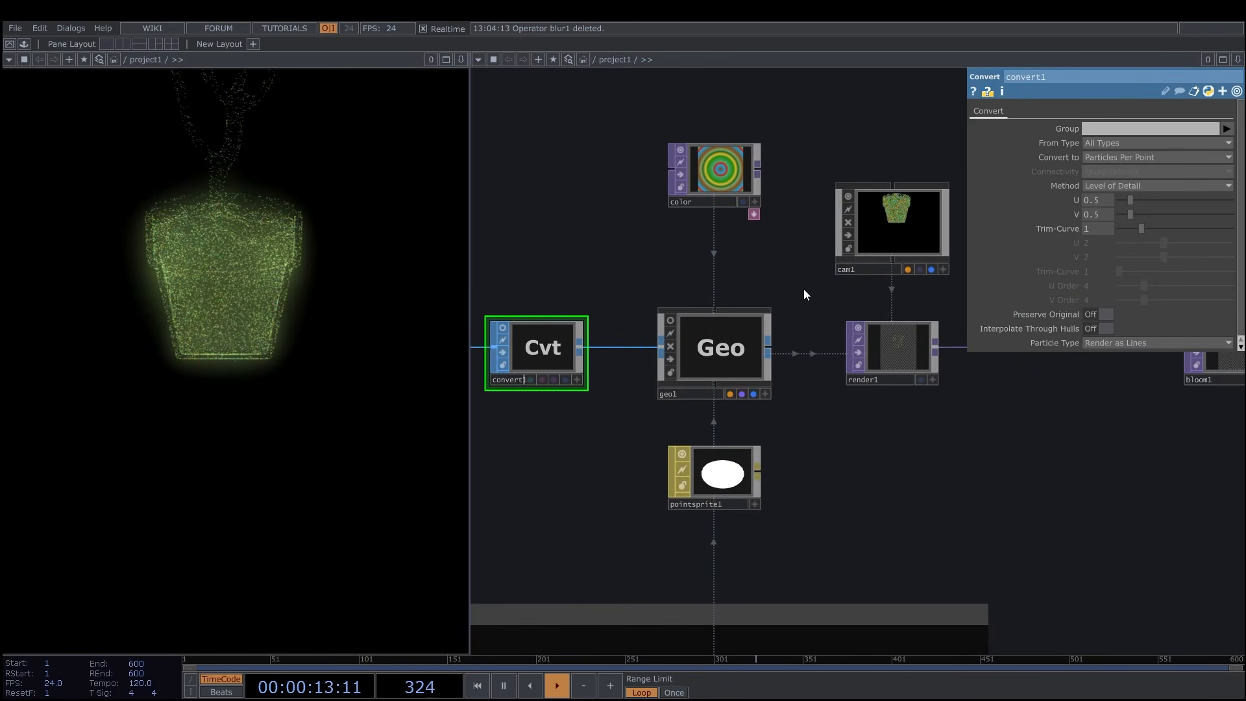
Switch off the pointsprite1 material's viewer and dock the node to geo1.
{"action": "left_click_drag", "start_coordinate": [800, 393], "coordinate": [751, 399]}
{"action": "left_click", "coordinate": [655, 469]}
{"action": "left_click_drag", "start_coordinate": [779, 473], "coordinate": [836, 410]}
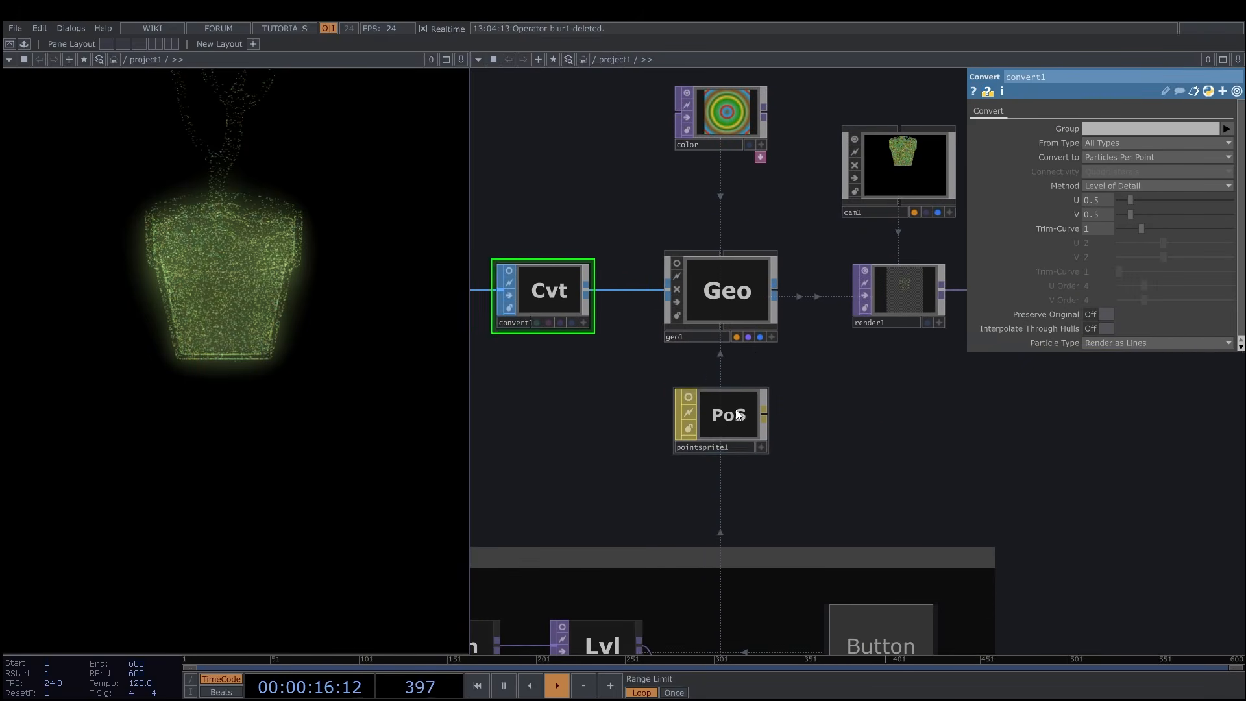
{"action": "right_click", "coordinate": [727, 418]}
{"action": "left_click", "coordinate": [768, 475]}
{"action": "left_click", "coordinate": [753, 318]}
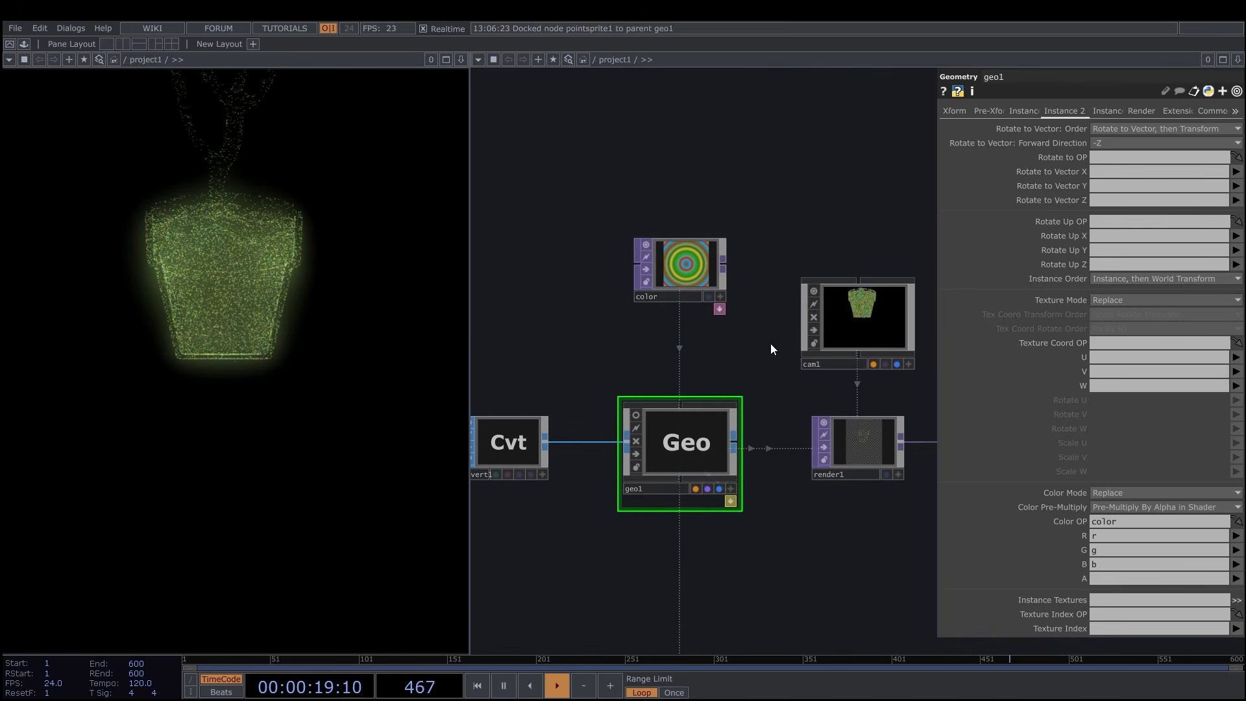
Move the color ramp node closer to geo1 and shift the ramp's middle green key slightly toward the teal key.
{"action": "left_click_drag", "start_coordinate": [689, 269], "coordinate": [689, 302]}
{"action": "scroll", "coordinate": [771, 225], "scroll_direction": "down", "scroll_amount": 2}
{"action": "left_click_drag", "start_coordinate": [771, 223], "coordinate": [652, 231]}
{"action": "left_click", "coordinate": [602, 297]}
{"action": "left_click_drag", "start_coordinate": [1134, 144], "coordinate": [1121, 144]}
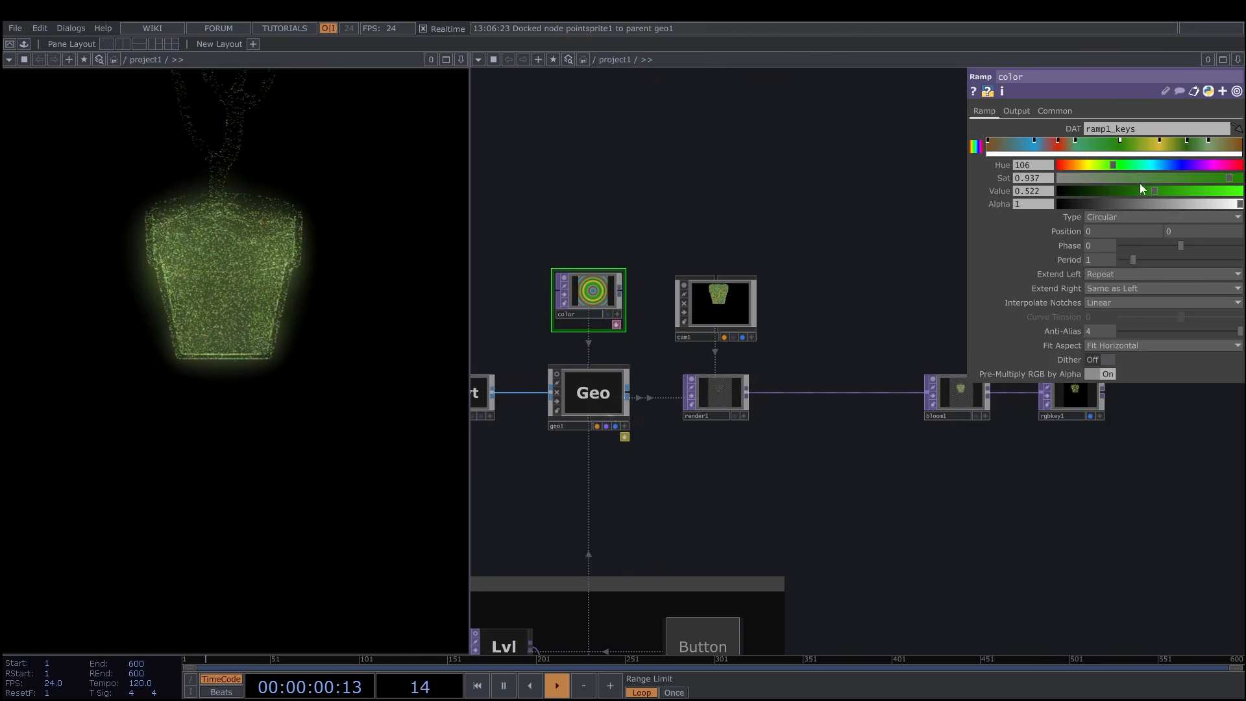
Recolor the ramp's selected middle key to hue 48, saturation 0.73 and value 0.601.
{"action": "left_click_drag", "start_coordinate": [1202, 177], "coordinate": [1192, 177]}
{"action": "left_click_drag", "start_coordinate": [1113, 165], "coordinate": [1084, 166]}
{"action": "left_click_drag", "start_coordinate": [863, 297], "coordinate": [875, 301]}
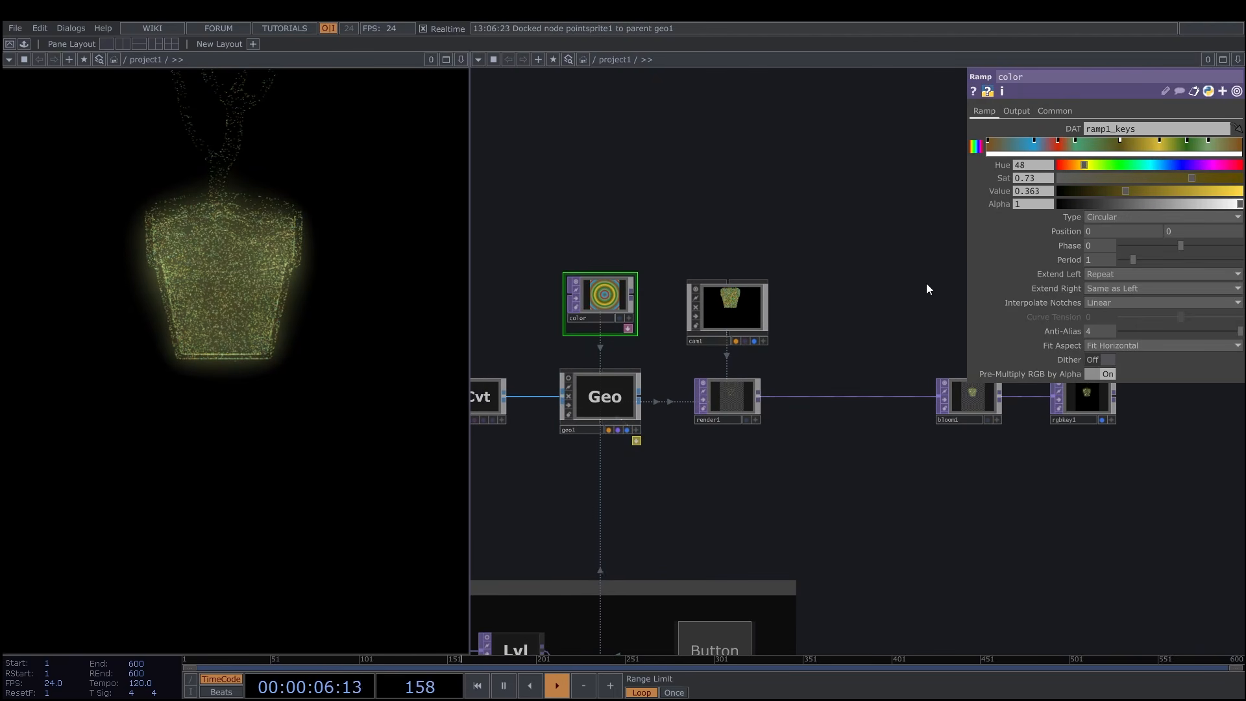
{"action": "mouse_move", "coordinate": [1160, 196]}
{"action": "left_mouse_down"}
{"action": "mouse_move", "coordinate": [1193, 204]}
{"action": "mouse_move", "coordinate": [1178, 194]}
{"action": "left_mouse_up"}
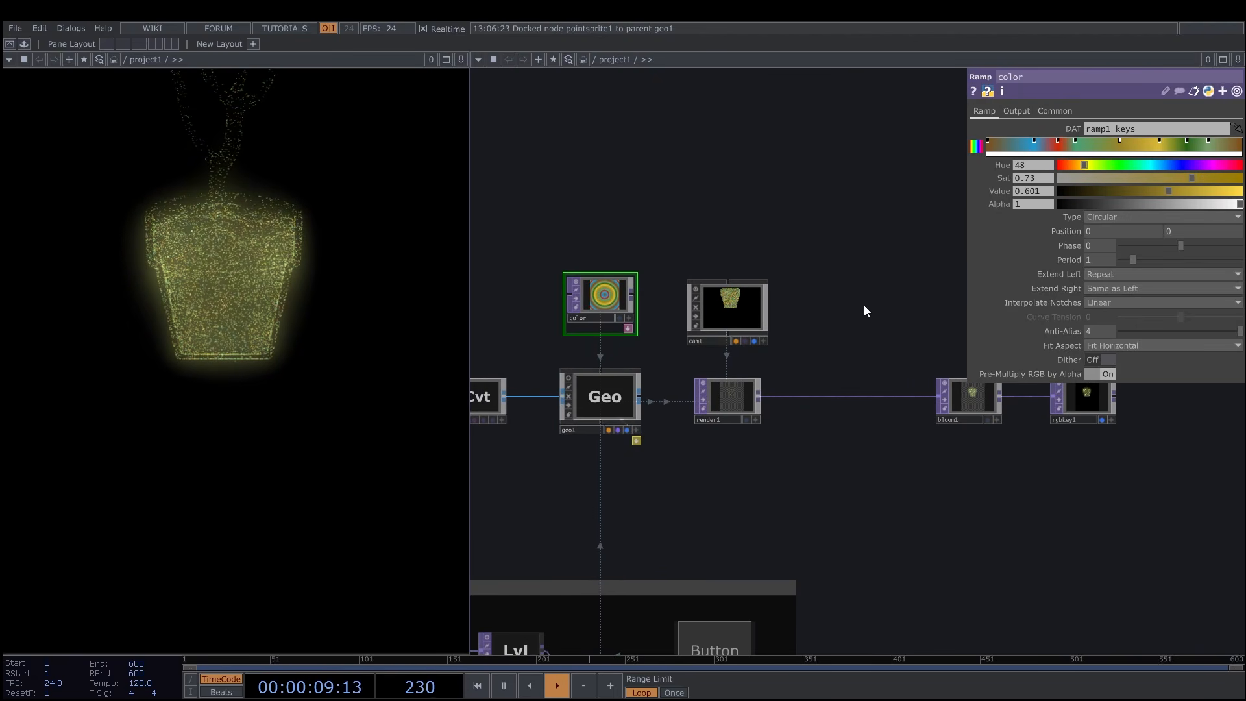
Add a Circle SOP in the empty area above the convert1 node.
{"action": "scroll", "coordinate": [824, 381], "scroll_direction": "down", "scroll_amount": 2}
{"action": "left_click_drag", "start_coordinate": [825, 381], "coordinate": [843, 328]}
{"action": "scroll", "coordinate": [836, 340], "scroll_direction": "up", "scroll_amount": 3}
{"action": "scroll", "coordinate": [863, 338], "scroll_direction": "down", "scroll_amount": 2}
{"action": "scroll", "coordinate": [807, 270], "scroll_direction": "down", "scroll_amount": 1}
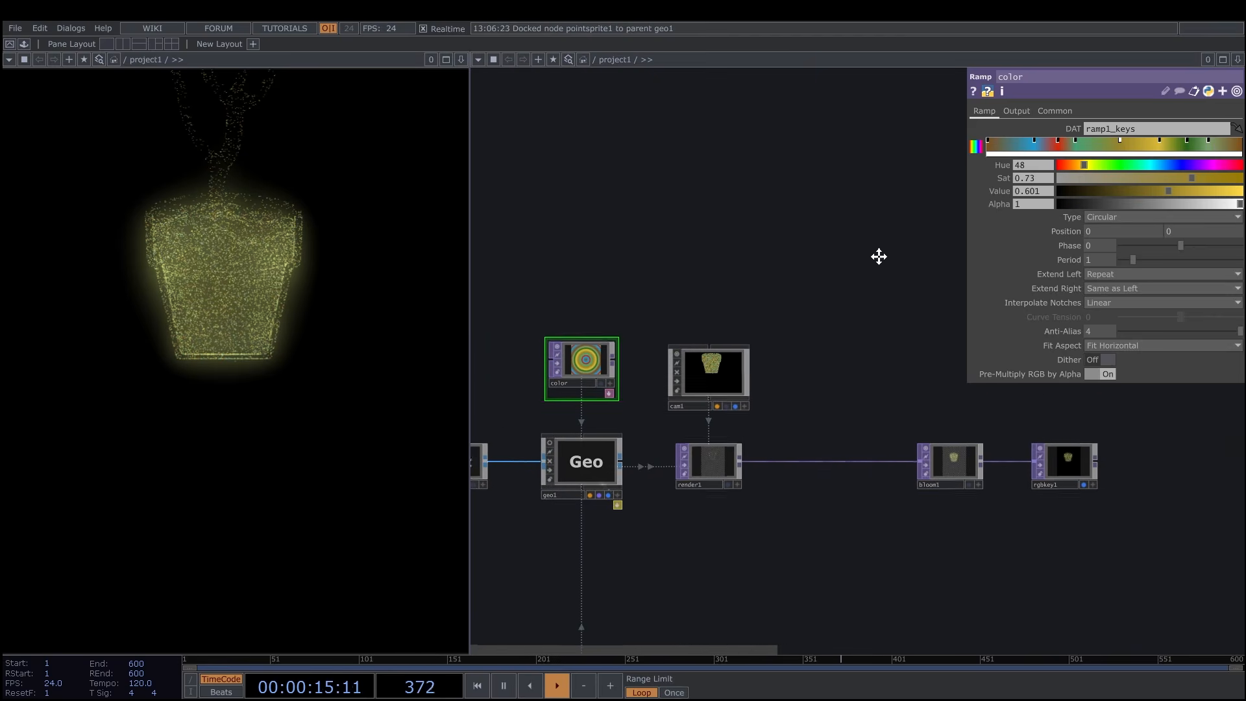
{"action": "key", "text": "h"}
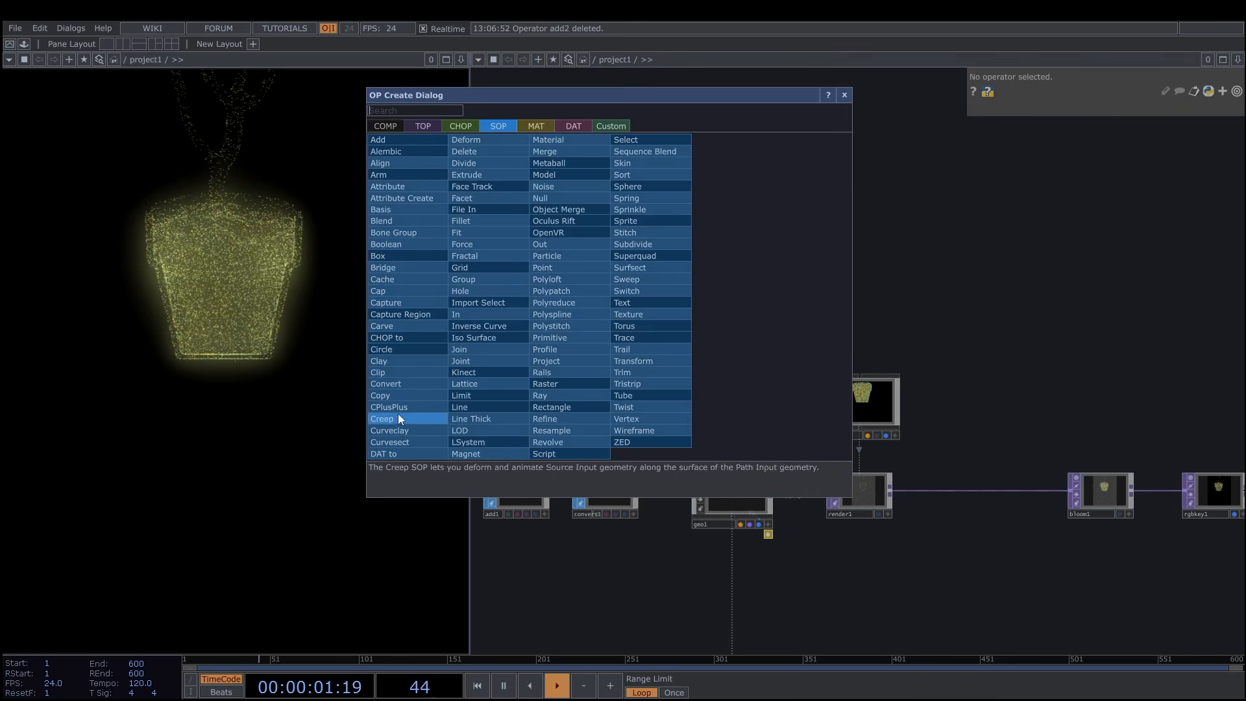
{"action": "left_click", "coordinate": [395, 353]}
{"action": "left_click", "coordinate": [616, 312]}
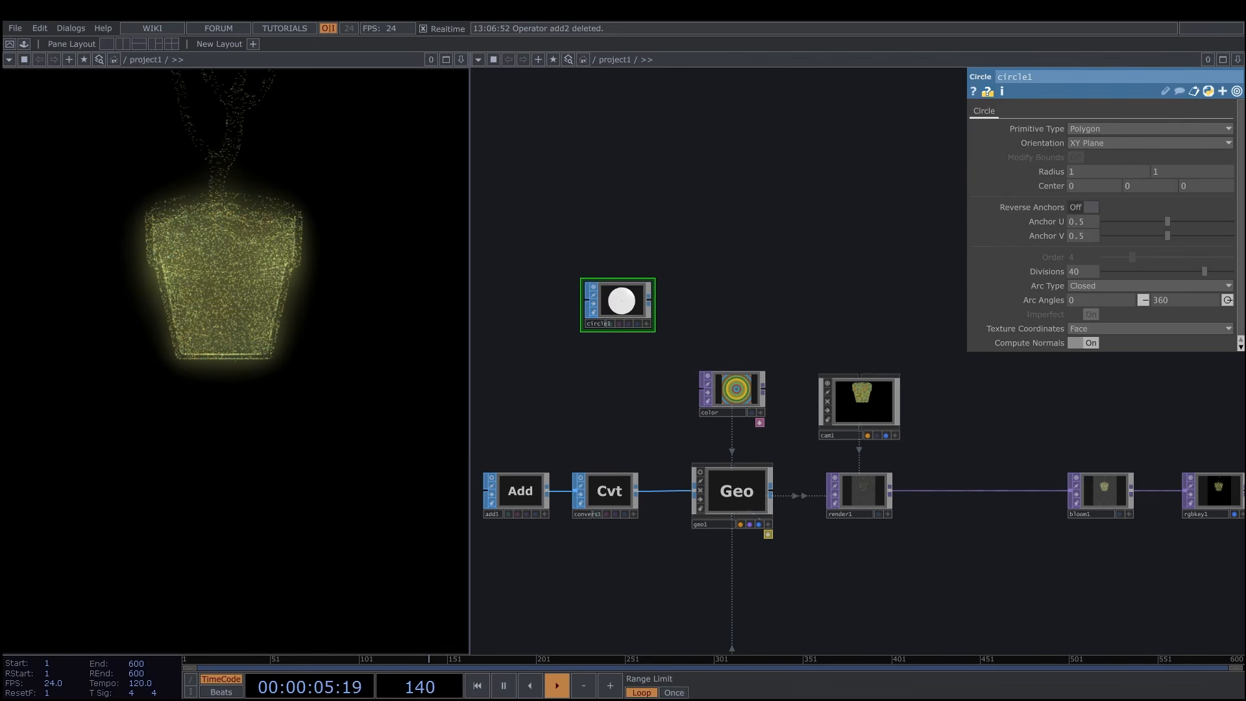
Set the circle's primitive type to Primitive and its orientation to ZX Plane.
{"action": "left_click", "coordinate": [1109, 133]}
{"action": "left_click", "coordinate": [1108, 143]}
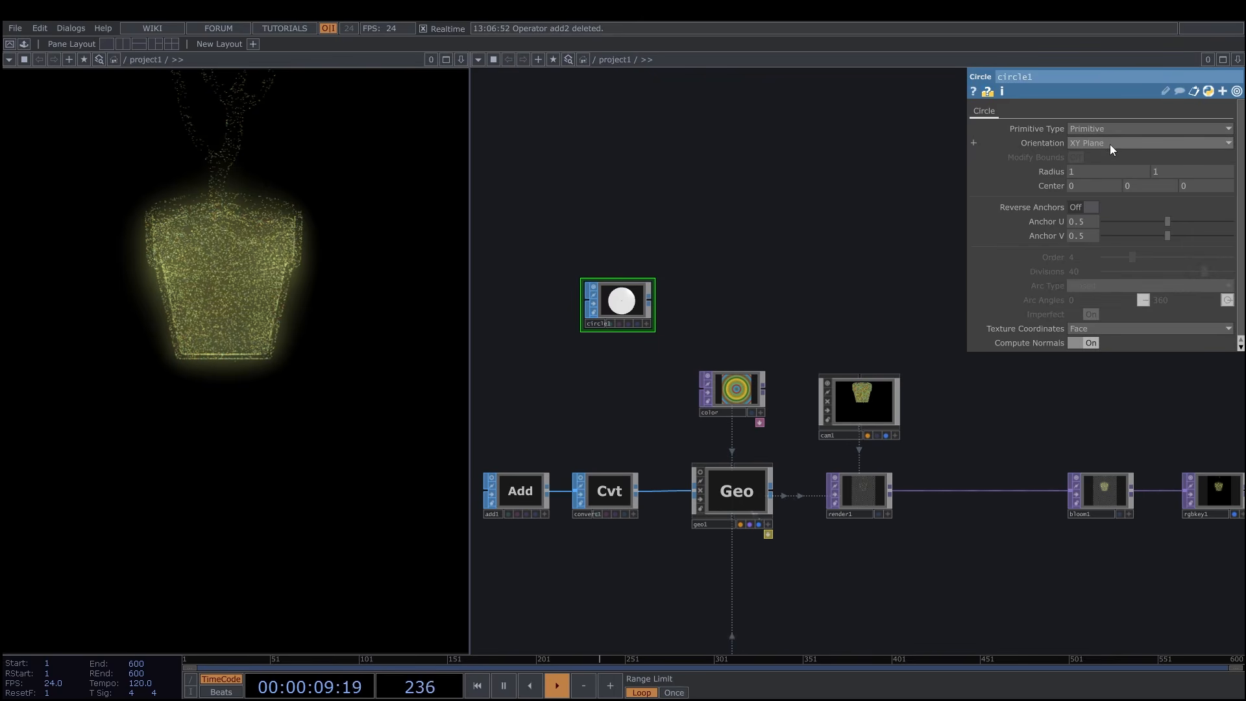
{"action": "left_click", "coordinate": [1110, 144]}
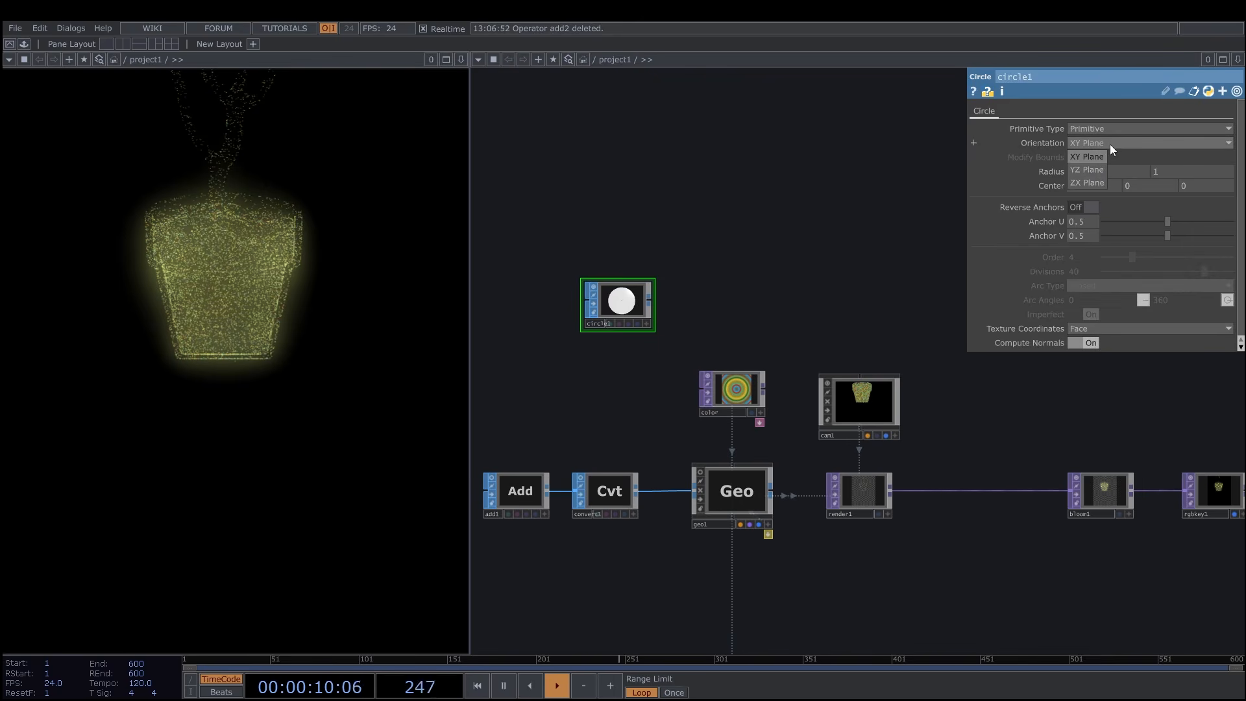
{"action": "left_click", "coordinate": [1089, 185]}
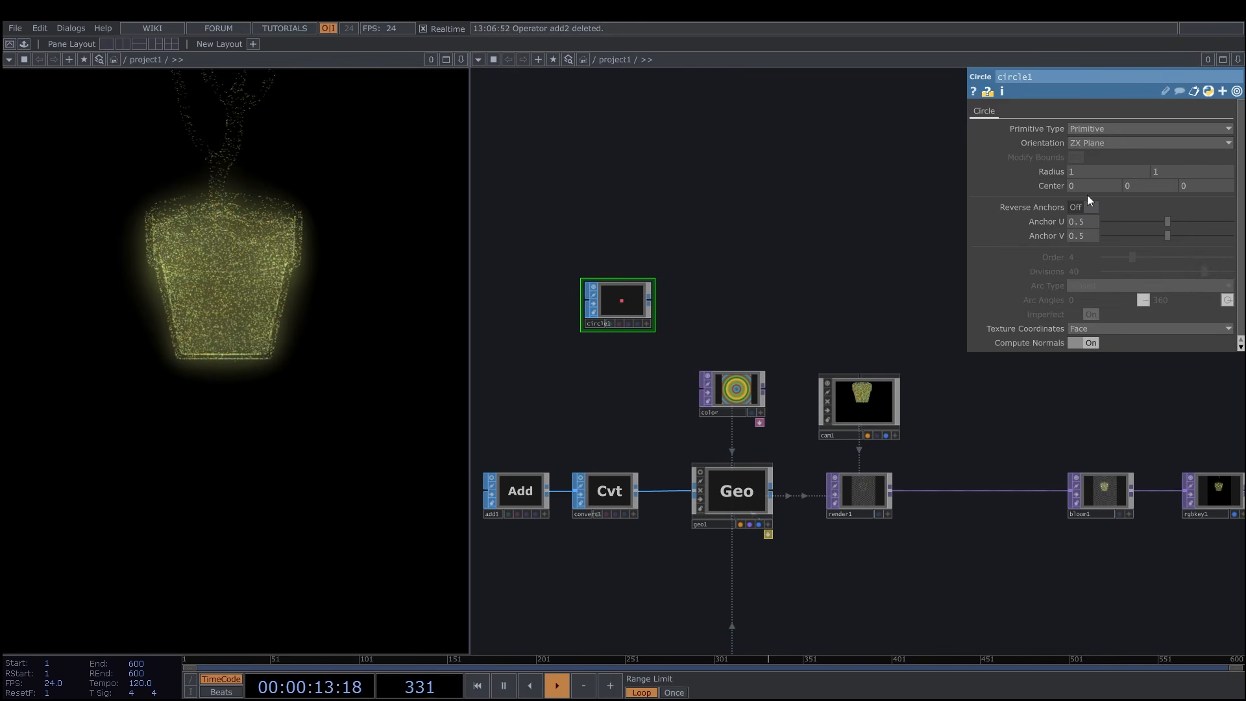
Set the circle's radius values to 11 and 14.
{"action": "left_click", "coordinate": [1082, 174]}
{"action": "type", "text": "1"}
{"action": "left_click", "coordinate": [1174, 173]}
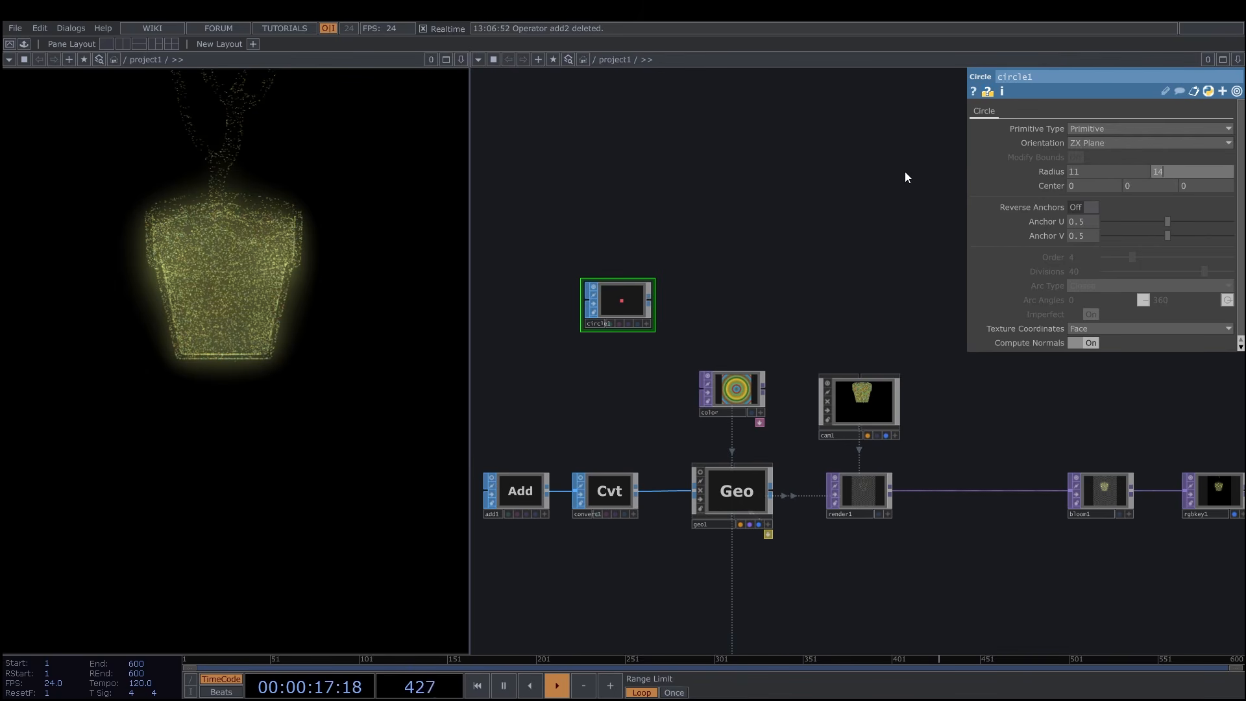
{"action": "type", "text": "4"}
{"action": "key", "text": "Return"}
Add a Geometry COMP fed by the circle1 output and place it beside the circle.
{"action": "scroll", "coordinate": [875, 218], "scroll_direction": "down", "scroll_amount": 4}
{"action": "left_click_drag", "start_coordinate": [851, 262], "coordinate": [754, 303]}
{"action": "scroll", "coordinate": [755, 303], "scroll_direction": "up", "scroll_amount": 3}
{"action": "scroll", "coordinate": [754, 303], "scroll_direction": "up", "scroll_amount": 2}
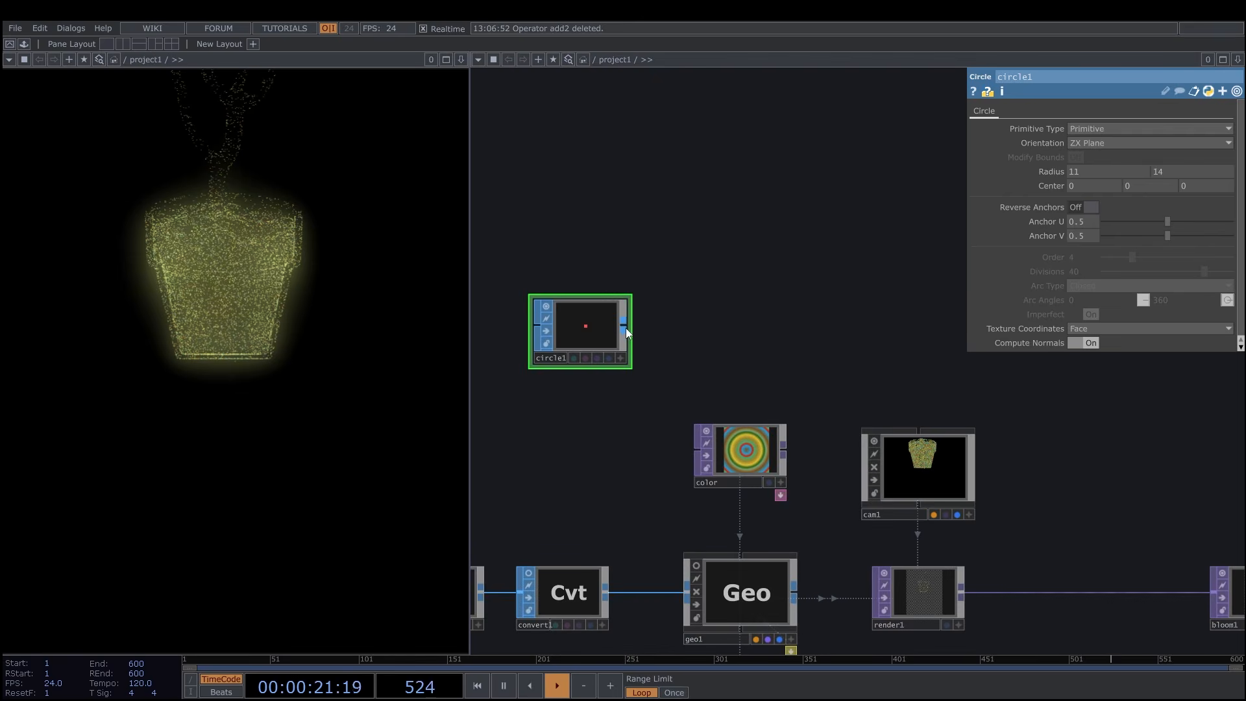
{"action": "right_click", "coordinate": [625, 328]}
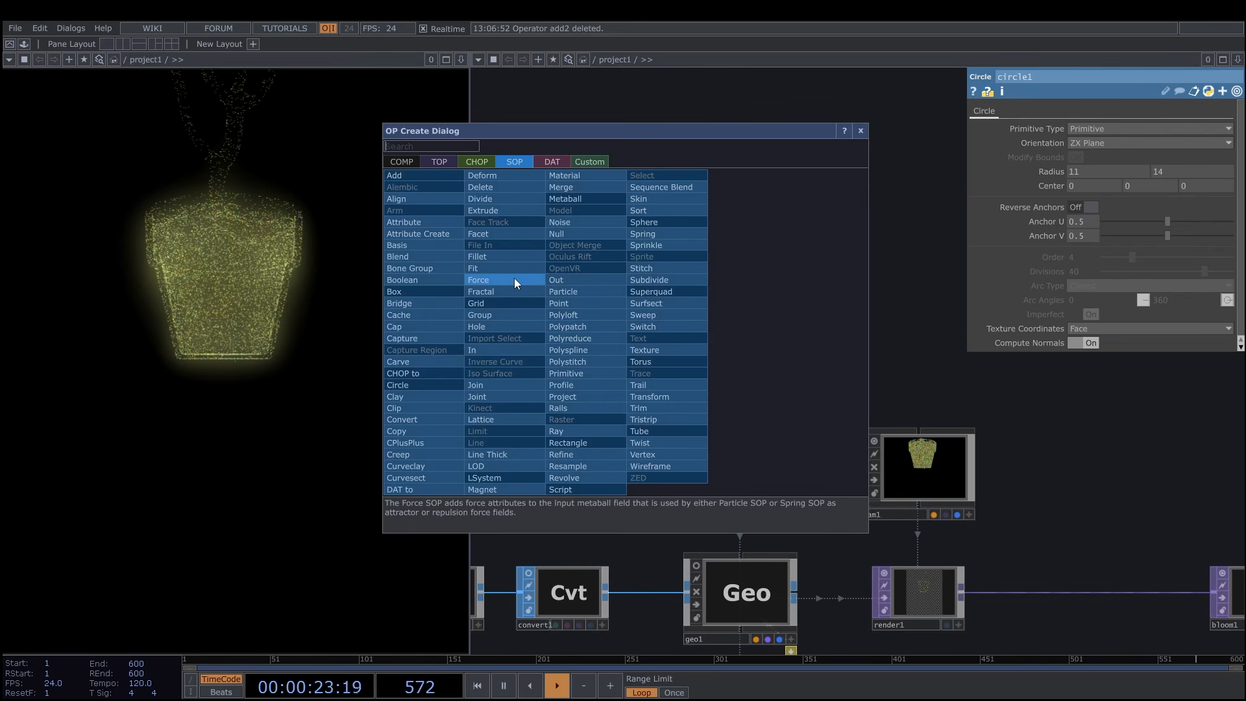
{"action": "type", "text": "ge"}
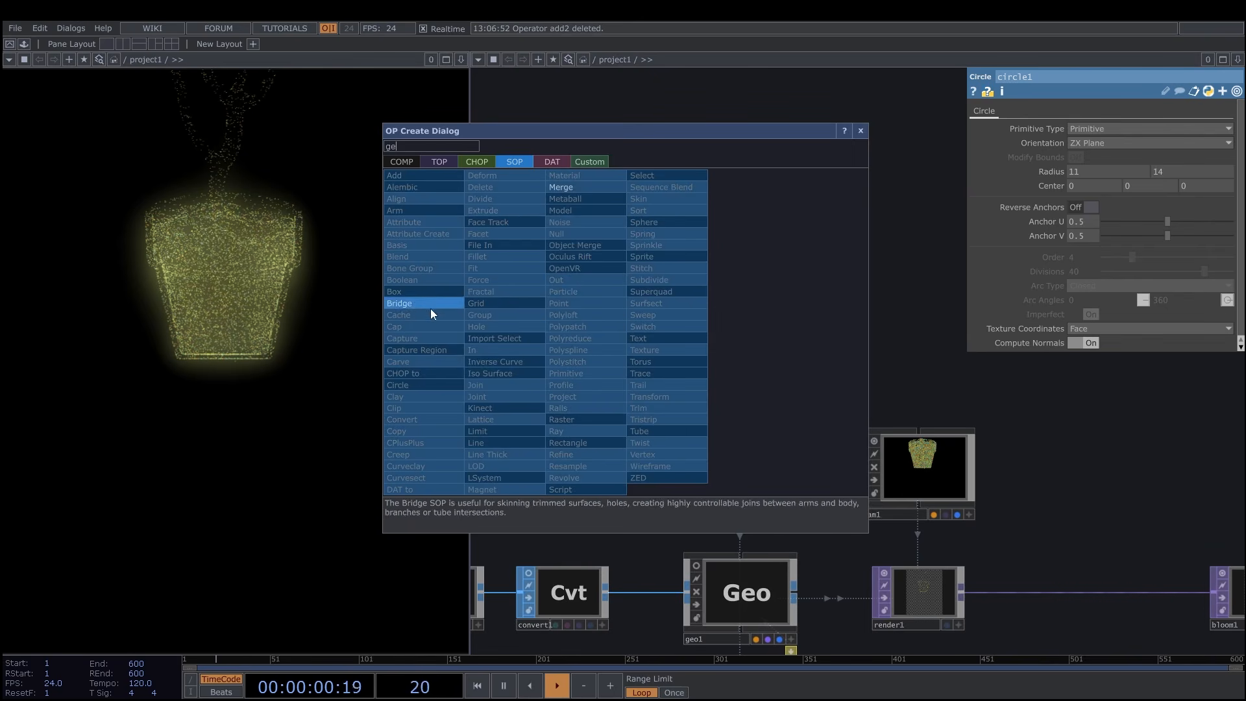
{"action": "left_click", "coordinate": [404, 162]}
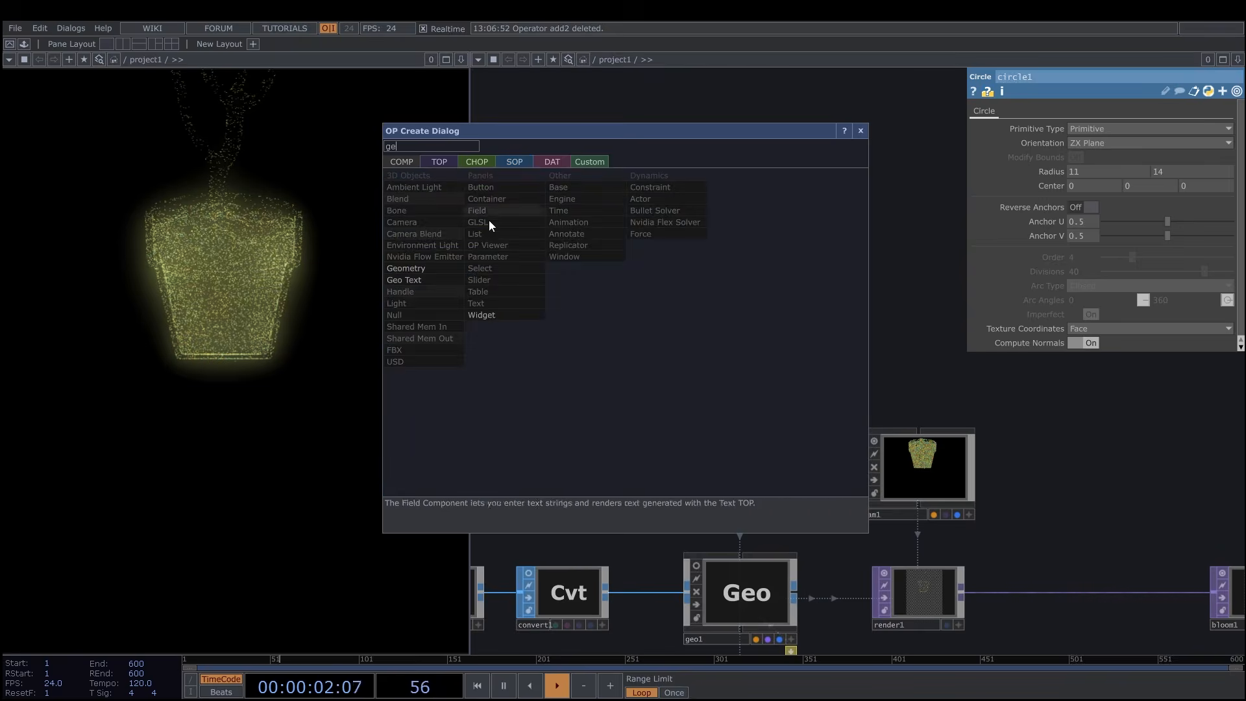
{"action": "left_click", "coordinate": [420, 271]}
{"action": "left_click", "coordinate": [742, 329]}
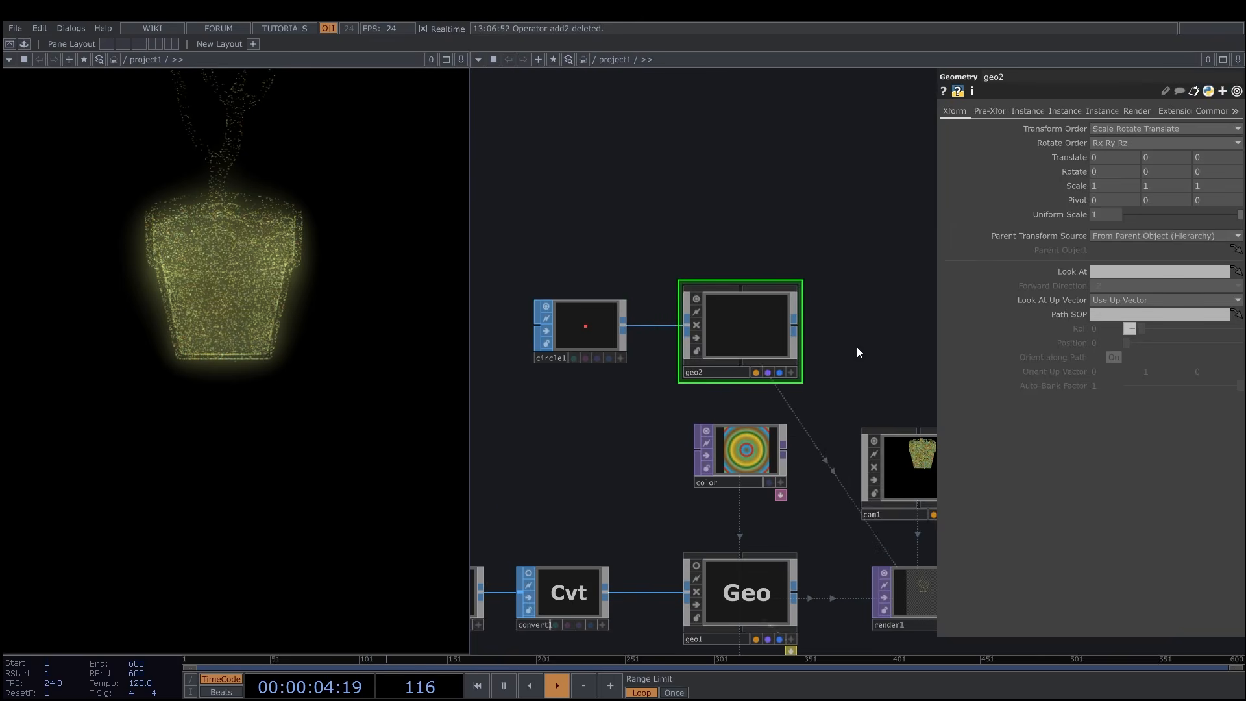
Rearrange the nodes so geo2 sits above cam1 and circle1 sits above the color ramp.
{"action": "scroll", "coordinate": [853, 294], "scroll_direction": "down", "scroll_amount": 3}
{"action": "left_click_drag", "start_coordinate": [718, 281], "coordinate": [834, 286]}
{"action": "left_click_drag", "start_coordinate": [585, 289], "coordinate": [699, 291]}
{"action": "left_click_drag", "start_coordinate": [696, 235], "coordinate": [583, 240]}
{"action": "scroll", "coordinate": [829, 288], "scroll_direction": "up", "scroll_amount": 1}
{"action": "scroll", "coordinate": [800, 314], "scroll_direction": "up", "scroll_amount": 2}
{"action": "scroll", "coordinate": [794, 313], "scroll_direction": "down", "scroll_amount": 3}
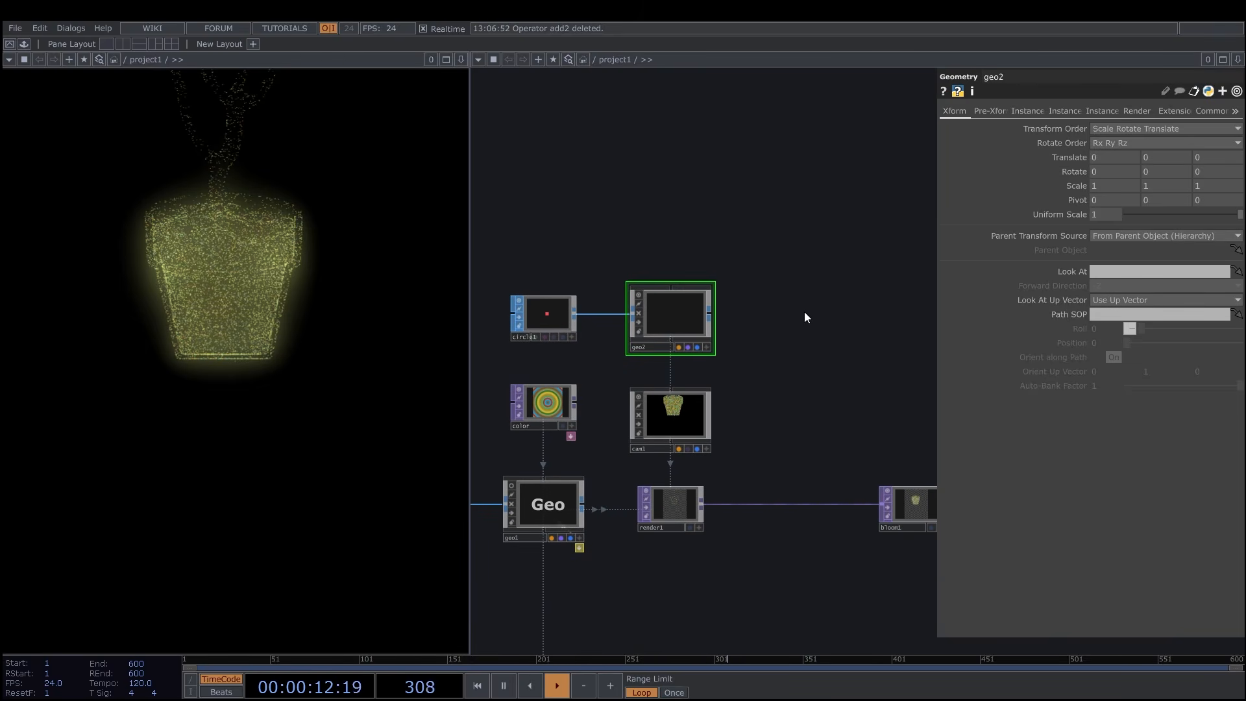
Add a Null COMP and move it directly above geo2.
{"action": "scroll", "coordinate": [811, 314], "scroll_direction": "down", "scroll_amount": 1}
{"action": "scroll", "coordinate": [824, 308], "scroll_direction": "down", "scroll_amount": 2}
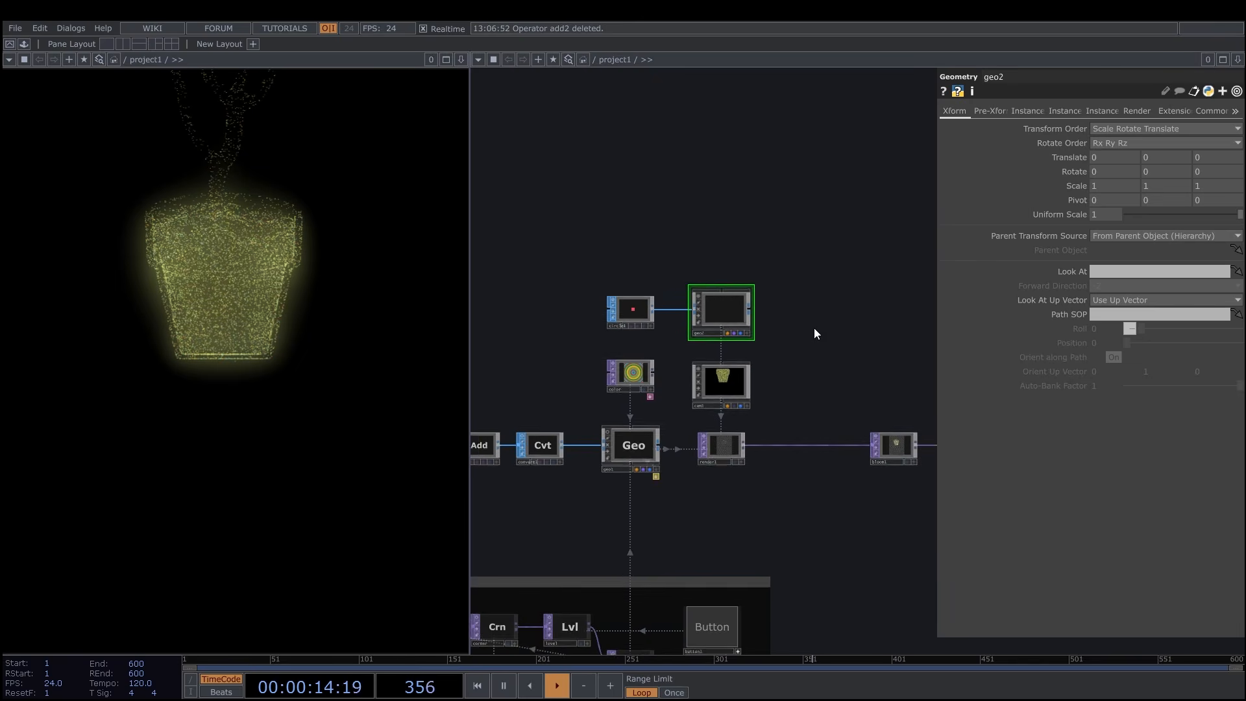
{"action": "key", "text": "Tab"}
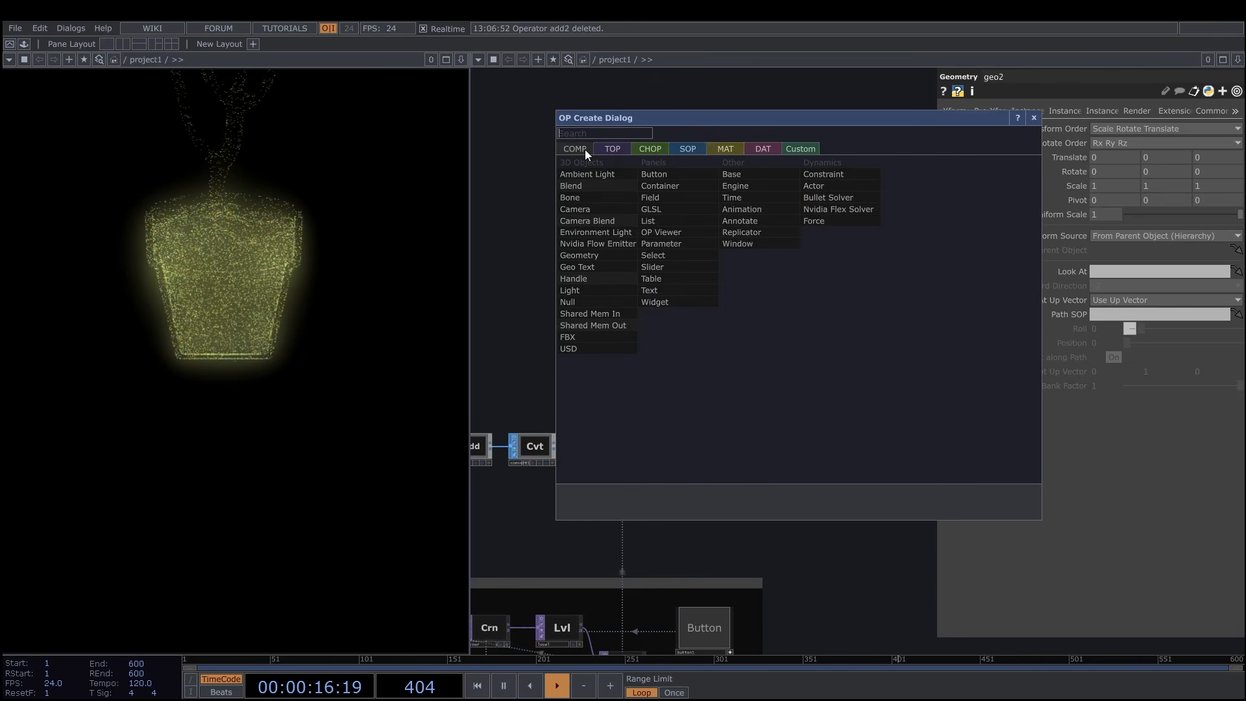
{"action": "left_click", "coordinate": [578, 302]}
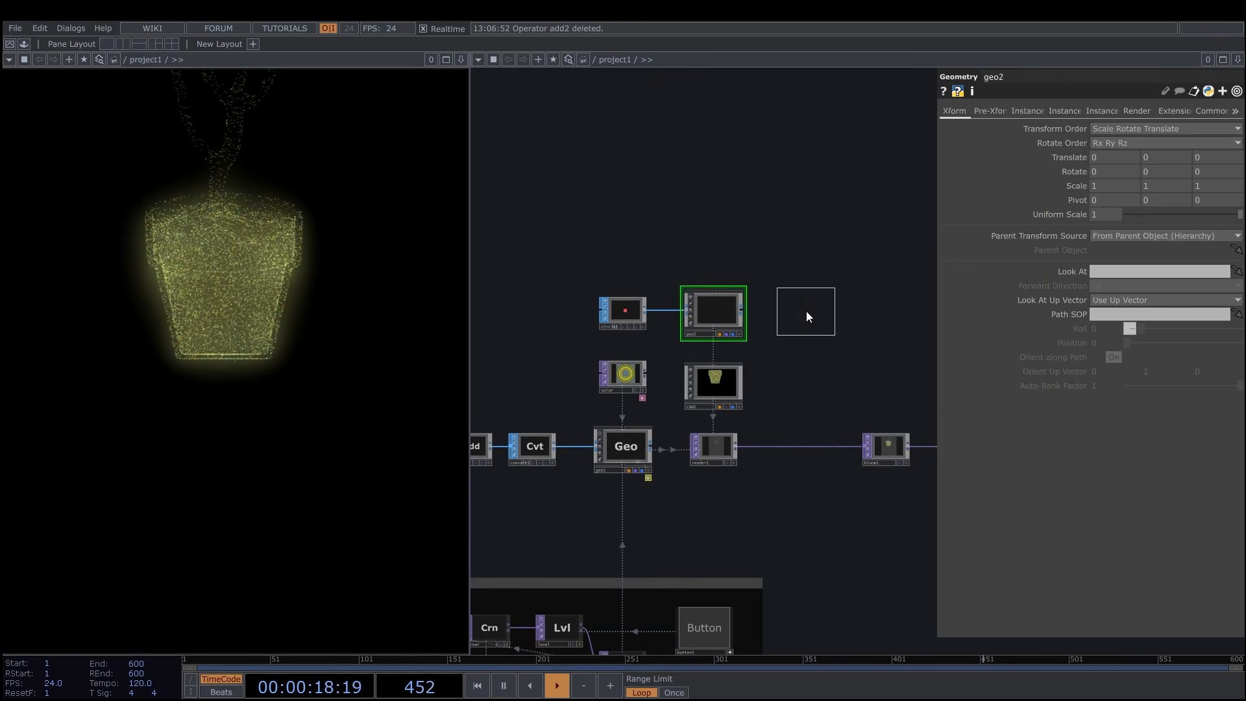
{"action": "left_click", "coordinate": [806, 310]}
{"action": "scroll", "coordinate": [843, 362], "scroll_direction": "up", "scroll_amount": 3}
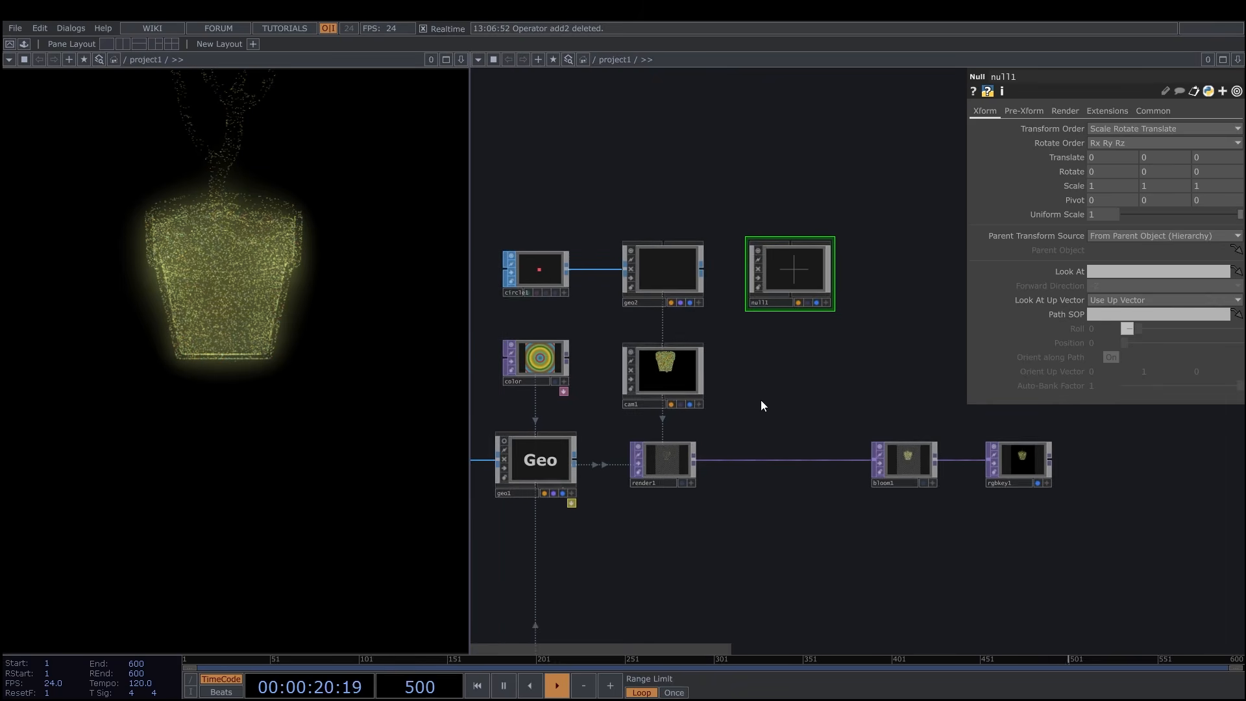
{"action": "left_click_drag", "start_coordinate": [760, 390], "coordinate": [774, 393]}
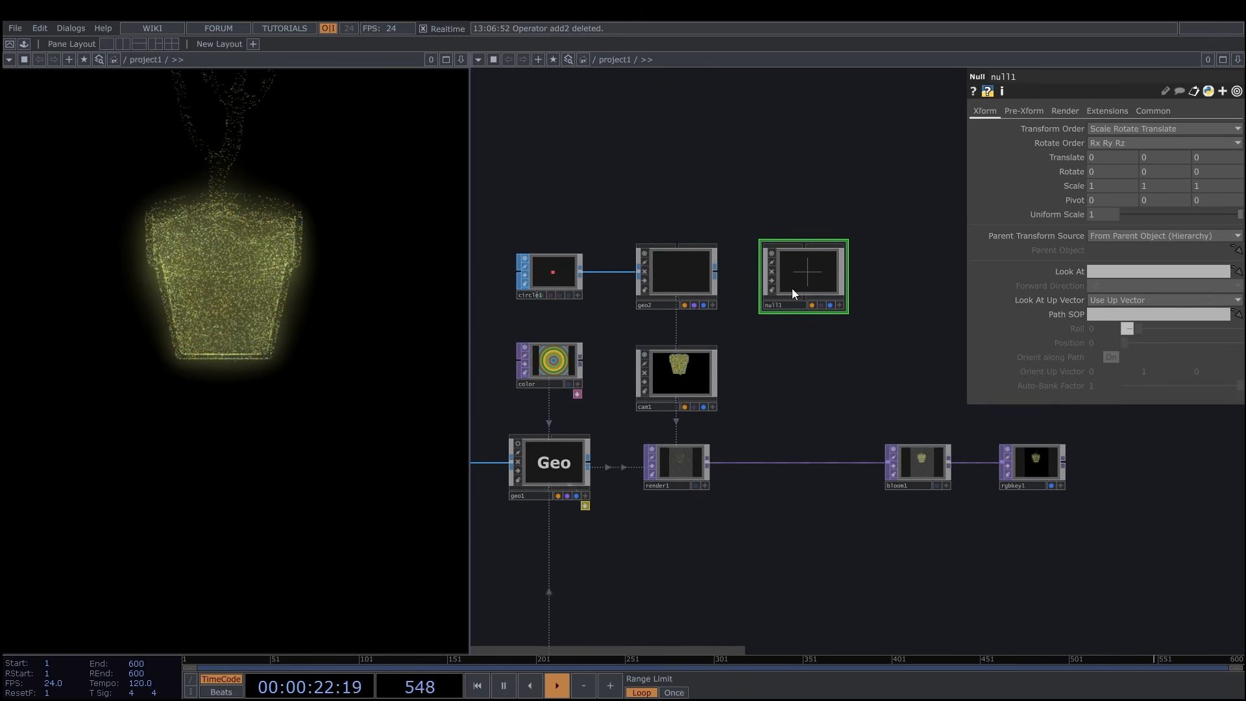
{"action": "left_click_drag", "start_coordinate": [798, 286], "coordinate": [669, 194]}
{"action": "left_click_drag", "start_coordinate": [812, 248], "coordinate": [849, 252]}
{"action": "left_click_drag", "start_coordinate": [701, 184], "coordinate": [701, 172]}
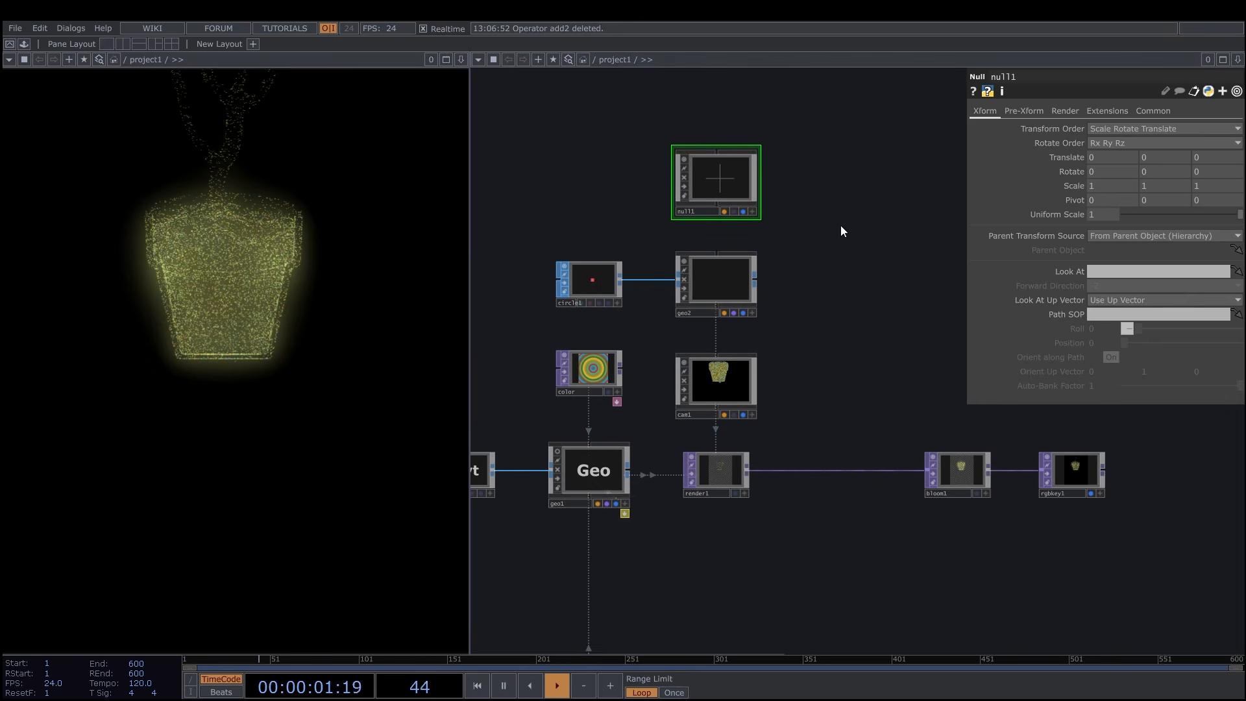
Make cam1 look at null1 and use circle1 as its path SOP.
{"action": "left_click", "coordinate": [731, 379]}
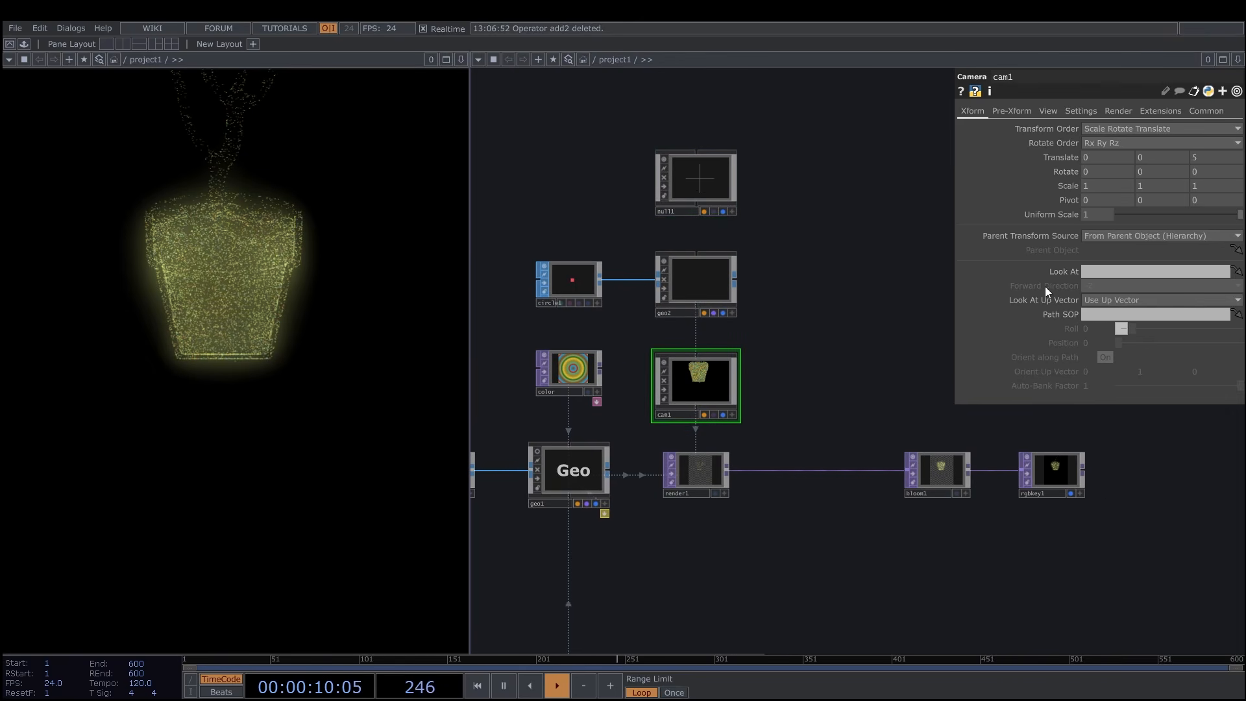
{"action": "left_click_drag", "start_coordinate": [718, 183], "coordinate": [1104, 271]}
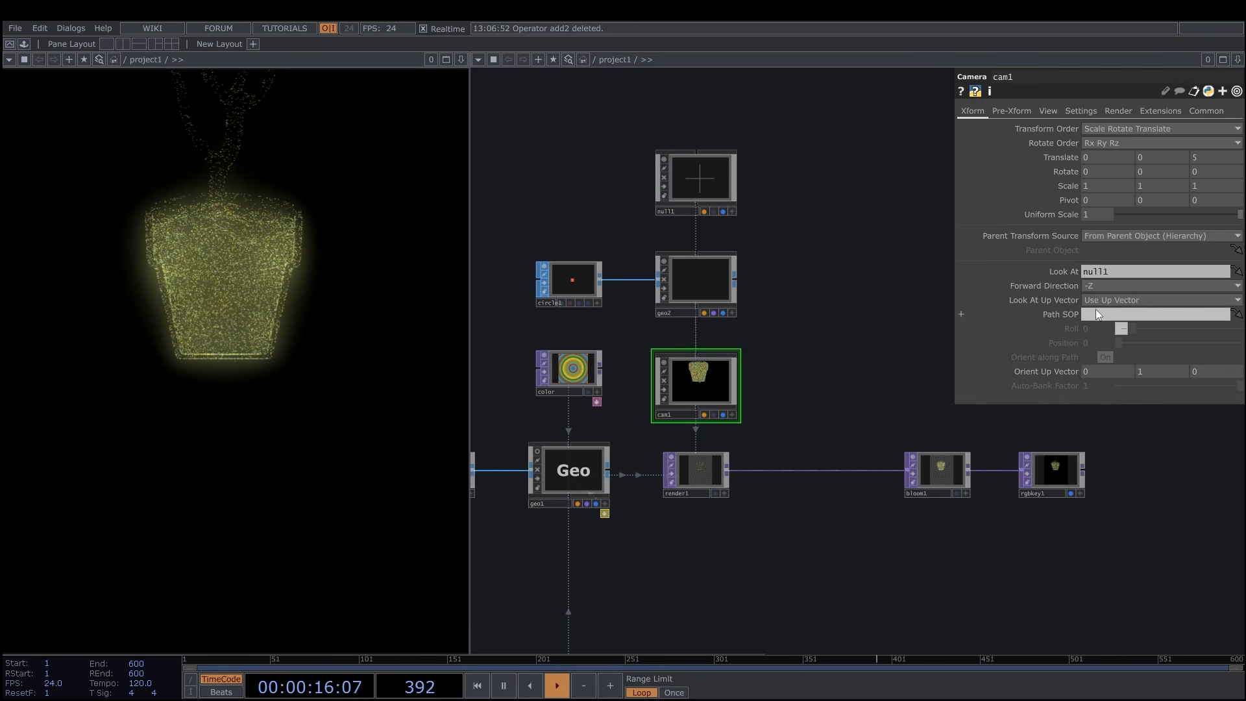
{"action": "left_click_drag", "start_coordinate": [572, 292], "coordinate": [1109, 314]}
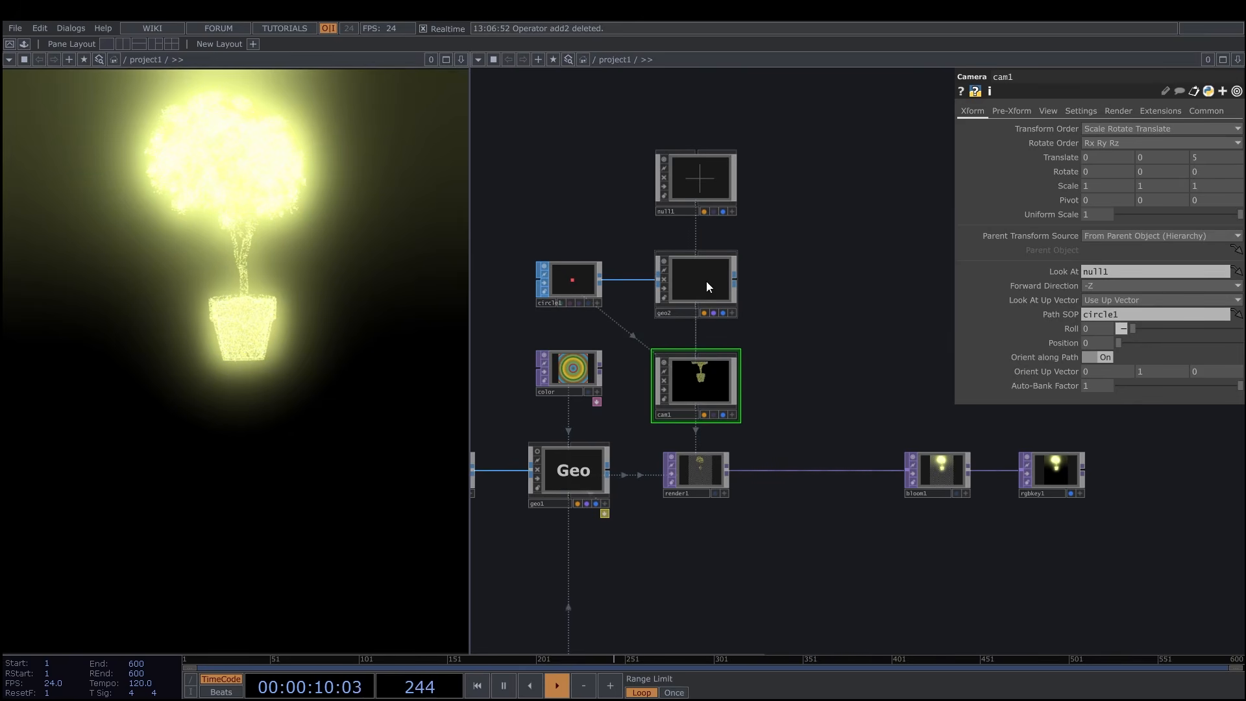
Try to reset the Translate parameter of cam1.
{"action": "left_click", "coordinate": [707, 283]}
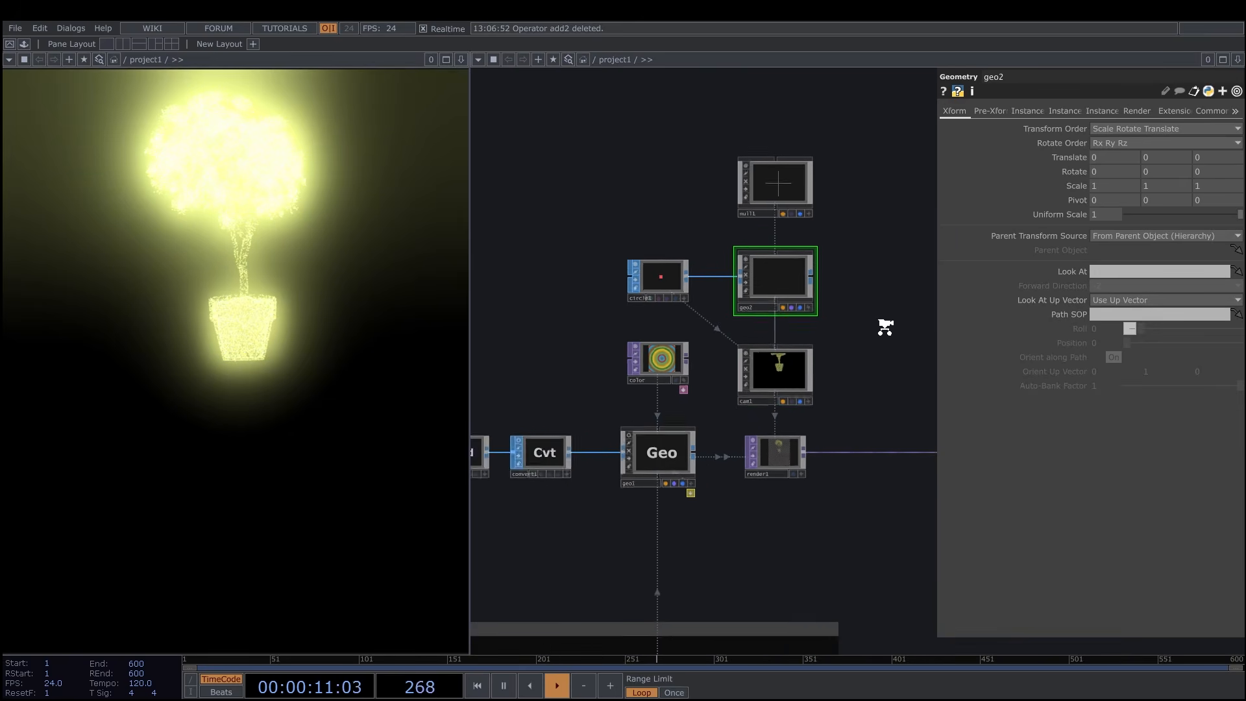
{"action": "scroll", "coordinate": [883, 331], "scroll_direction": "down", "scroll_amount": 3}
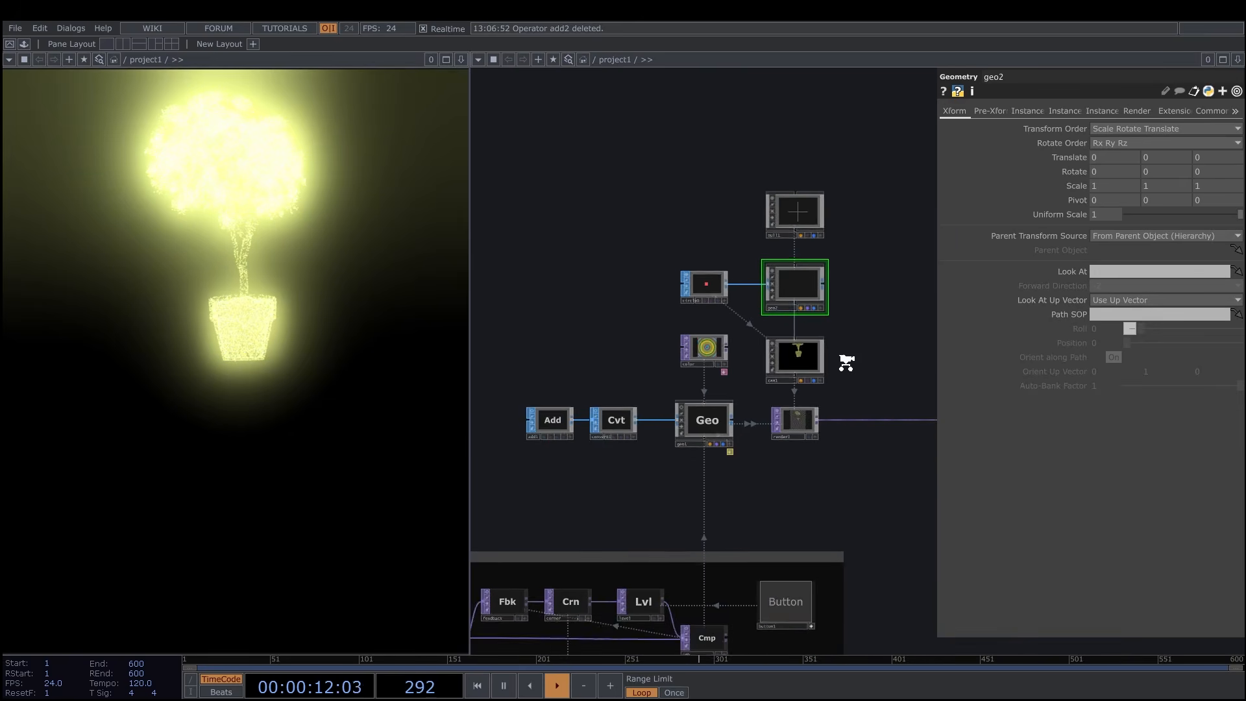
{"action": "scroll", "coordinate": [846, 358], "scroll_direction": "up", "scroll_amount": 3}
{"action": "left_click", "coordinate": [798, 361]}
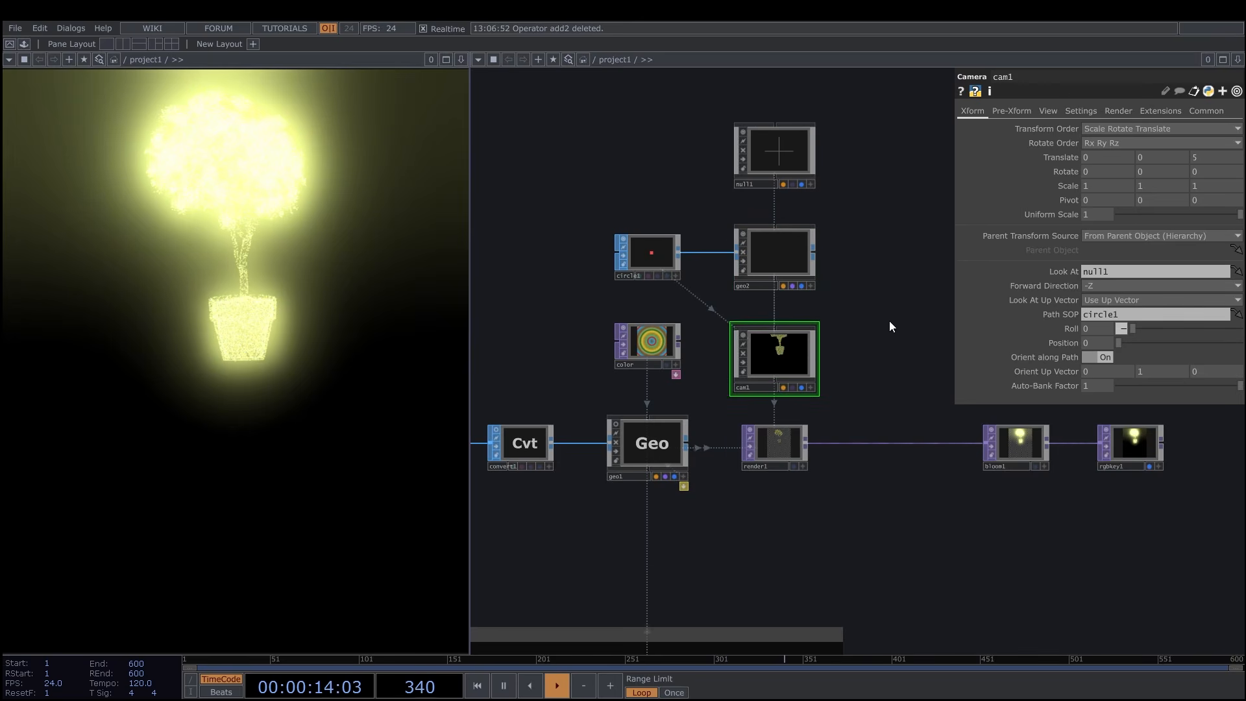
{"action": "right_click", "coordinate": [1058, 162]}
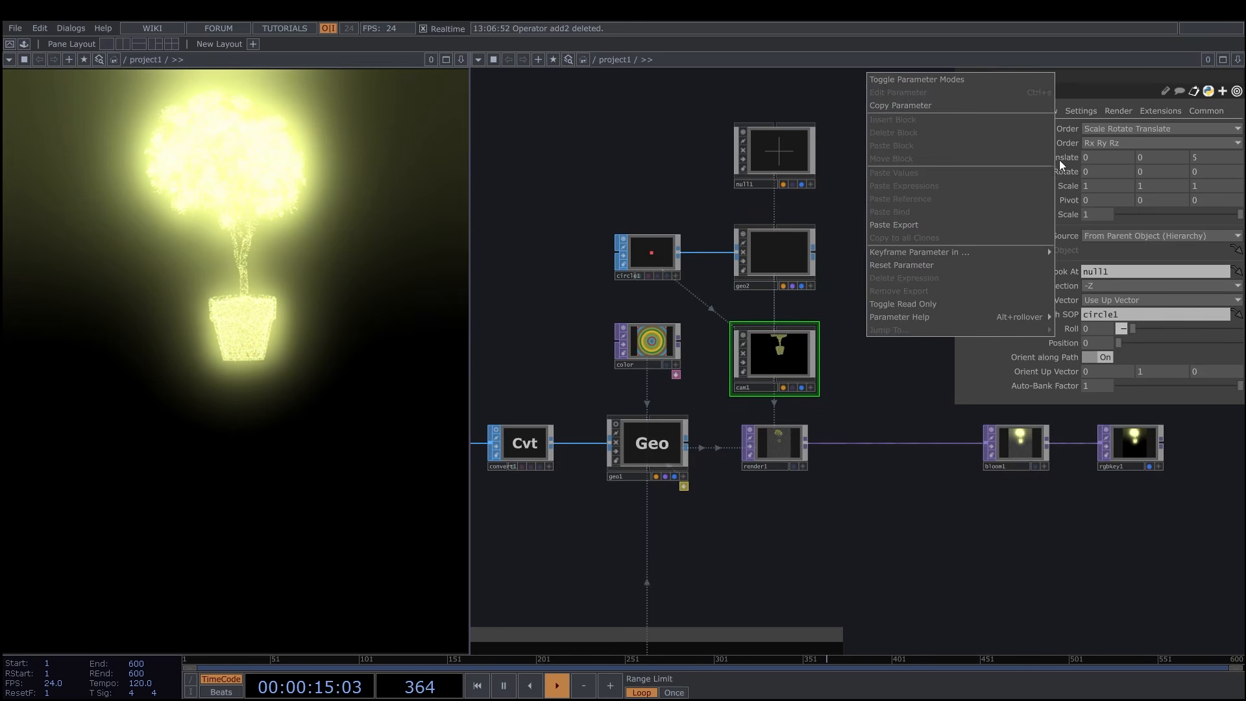
{"action": "left_click", "coordinate": [900, 268]}
Set the Y translation of null1 to 3.
{"action": "left_click_drag", "start_coordinate": [884, 290], "coordinate": [784, 345]}
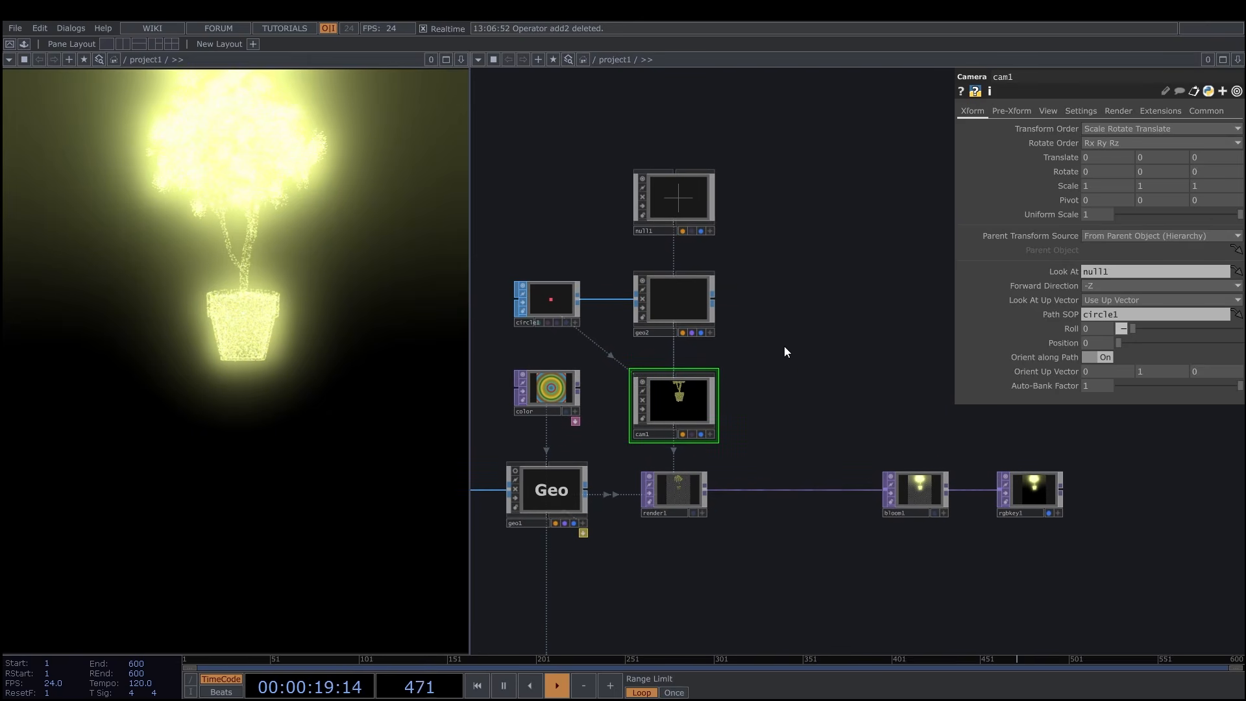
{"action": "left_click", "coordinate": [686, 205]}
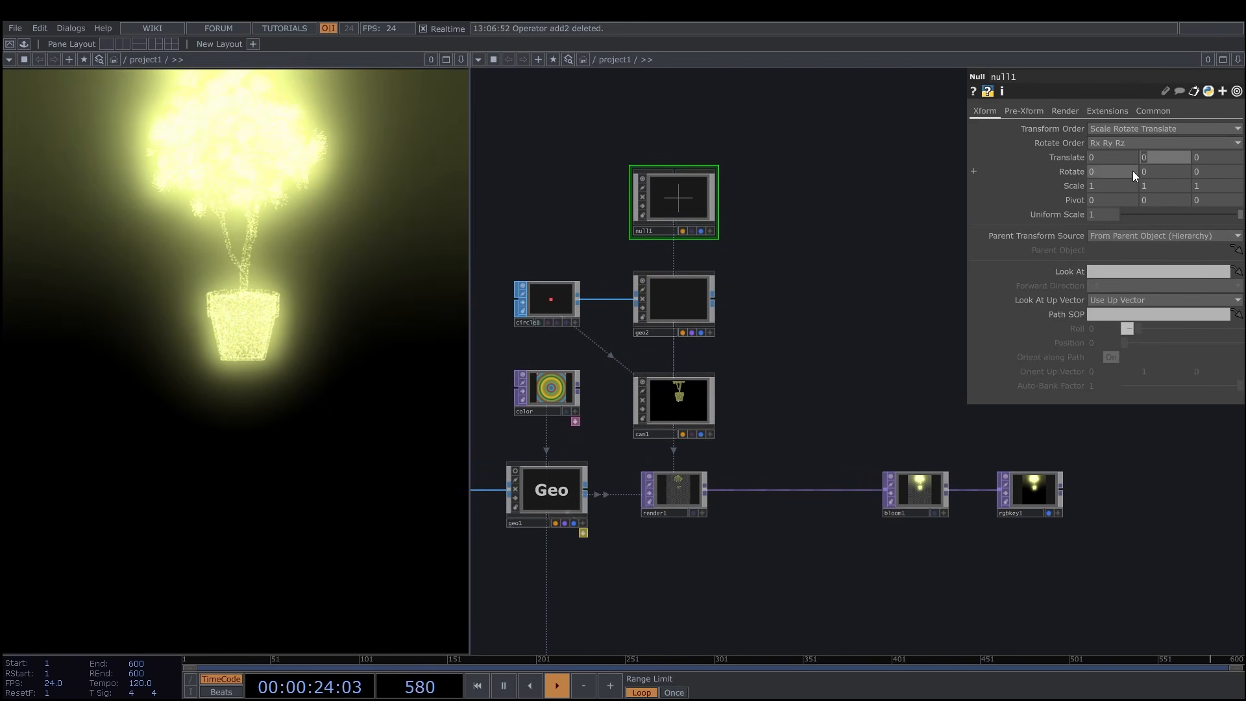
{"action": "type", "text": "3"}
{"action": "key", "text": "Return"}
Add a Timer CHOP beside the cam1 node.
{"action": "left_click_drag", "start_coordinate": [850, 388], "coordinate": [780, 367]}
{"action": "scroll", "coordinate": [863, 312], "scroll_direction": "down", "scroll_amount": 3}
{"action": "scroll", "coordinate": [781, 367], "scroll_direction": "up", "scroll_amount": 4}
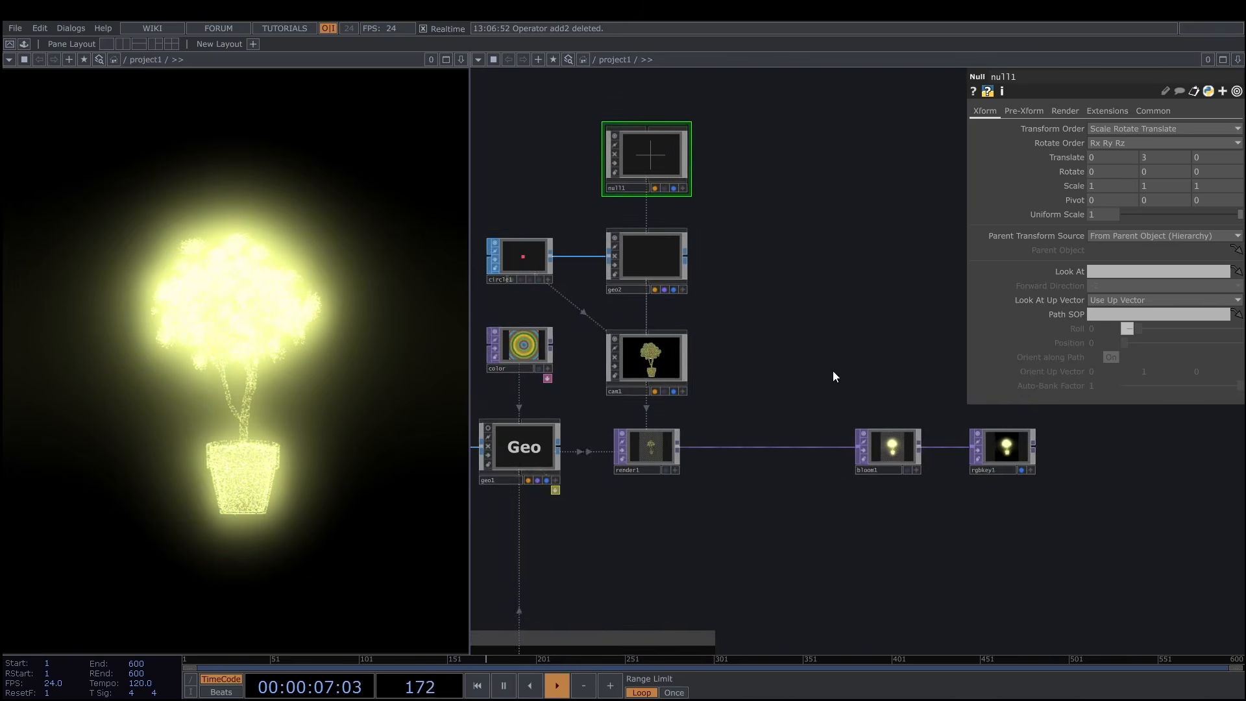
{"action": "scroll", "coordinate": [833, 371], "scroll_direction": "down", "scroll_amount": 3}
{"action": "scroll", "coordinate": [766, 356], "scroll_direction": "up", "scroll_amount": 3}
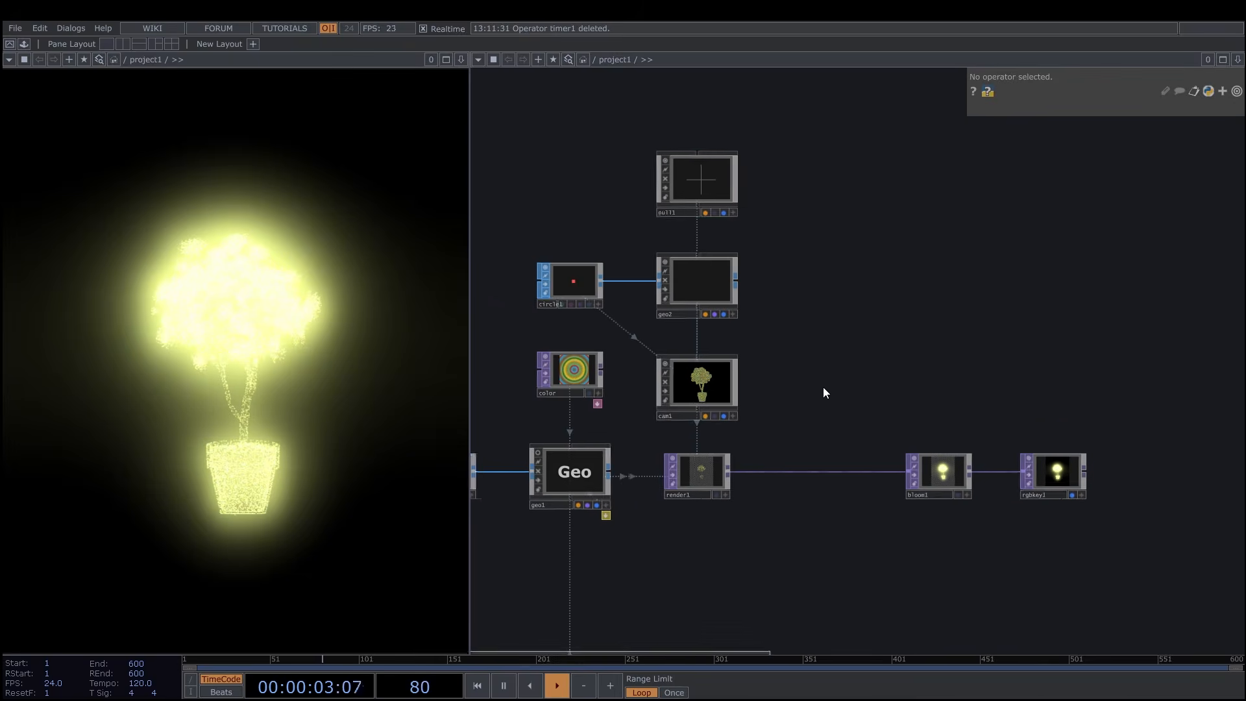
{"action": "key", "text": "Tab"}
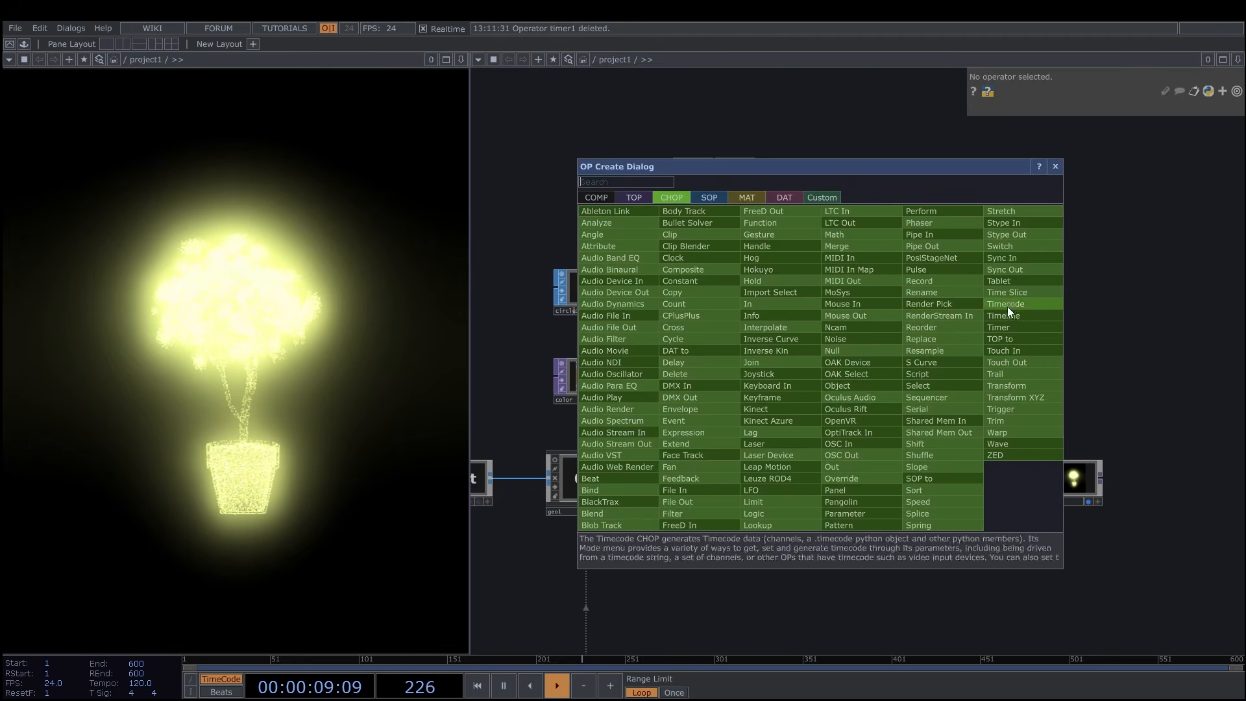
{"action": "left_click", "coordinate": [1015, 327]}
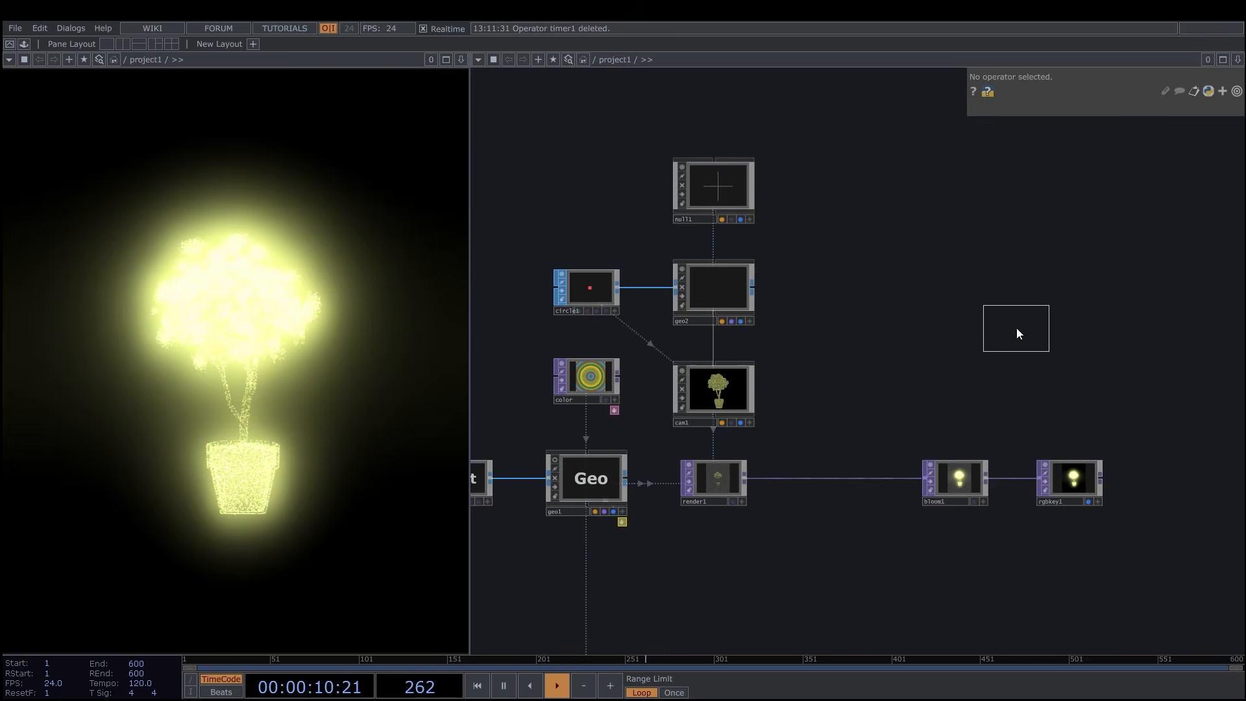
{"action": "left_click", "coordinate": [816, 394]}
Set the timer's length to 21 seconds and turn on its Cycle option.
{"action": "scroll", "coordinate": [817, 403], "scroll_direction": "up", "scroll_amount": 5}
{"action": "left_click_drag", "start_coordinate": [827, 466], "coordinate": [809, 454]}
{"action": "scroll", "coordinate": [877, 413], "scroll_direction": "up", "scroll_amount": 3}
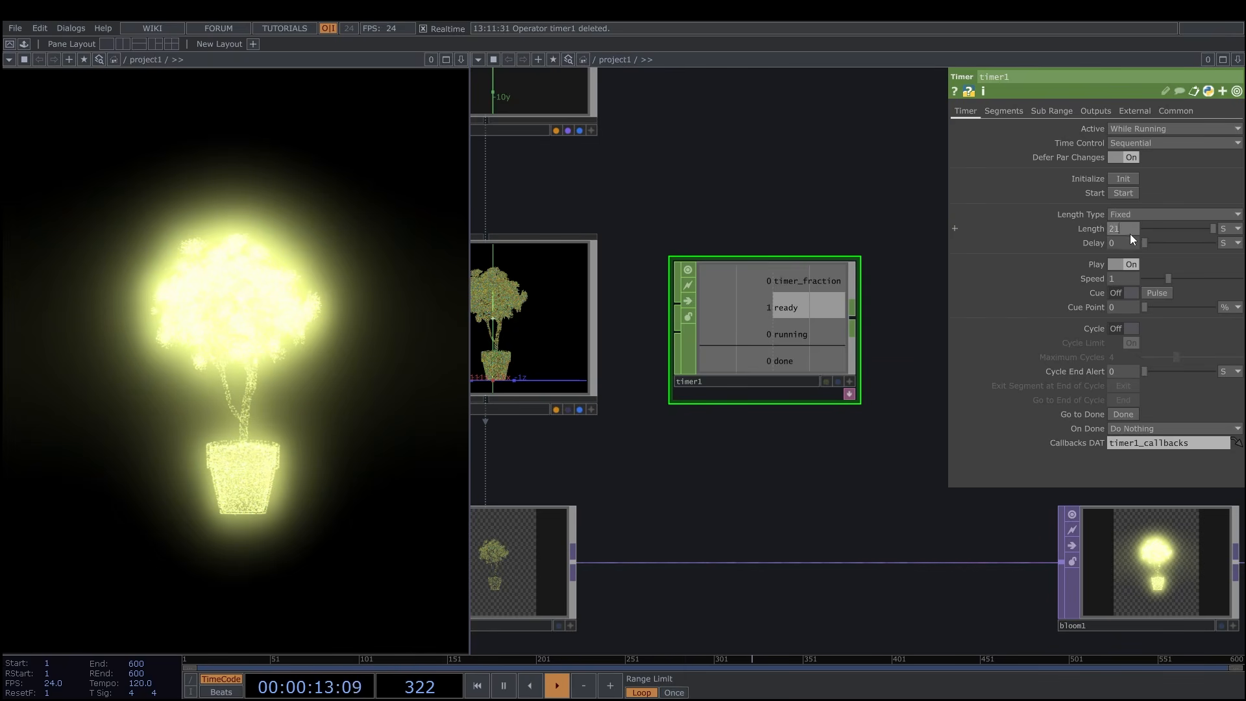
{"action": "left_click", "coordinate": [1125, 330]}
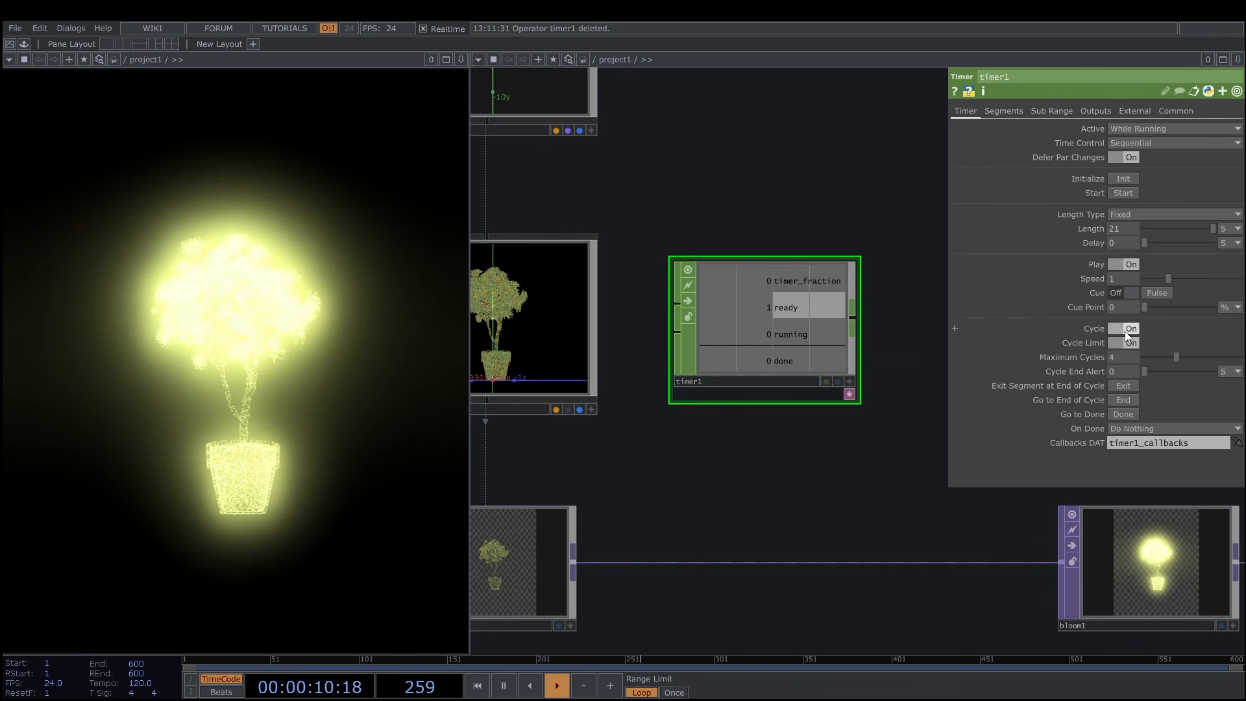
Turn off timer1's cycle limit and its Ready, Running and Done output channels, leaving only the timer fraction.
{"action": "left_click", "coordinate": [1118, 342]}
{"action": "left_click", "coordinate": [1103, 111]}
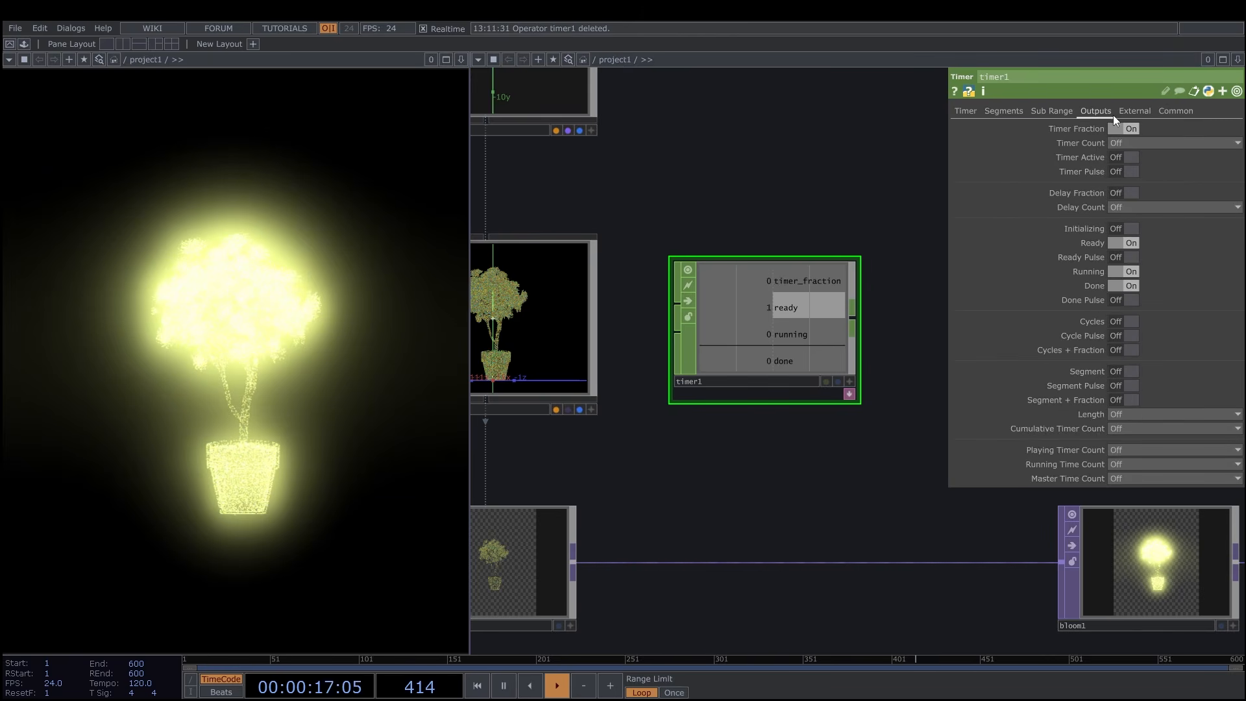
{"action": "left_click", "coordinate": [1120, 244]}
{"action": "left_click", "coordinate": [1120, 273]}
{"action": "left_click", "coordinate": [1119, 285]}
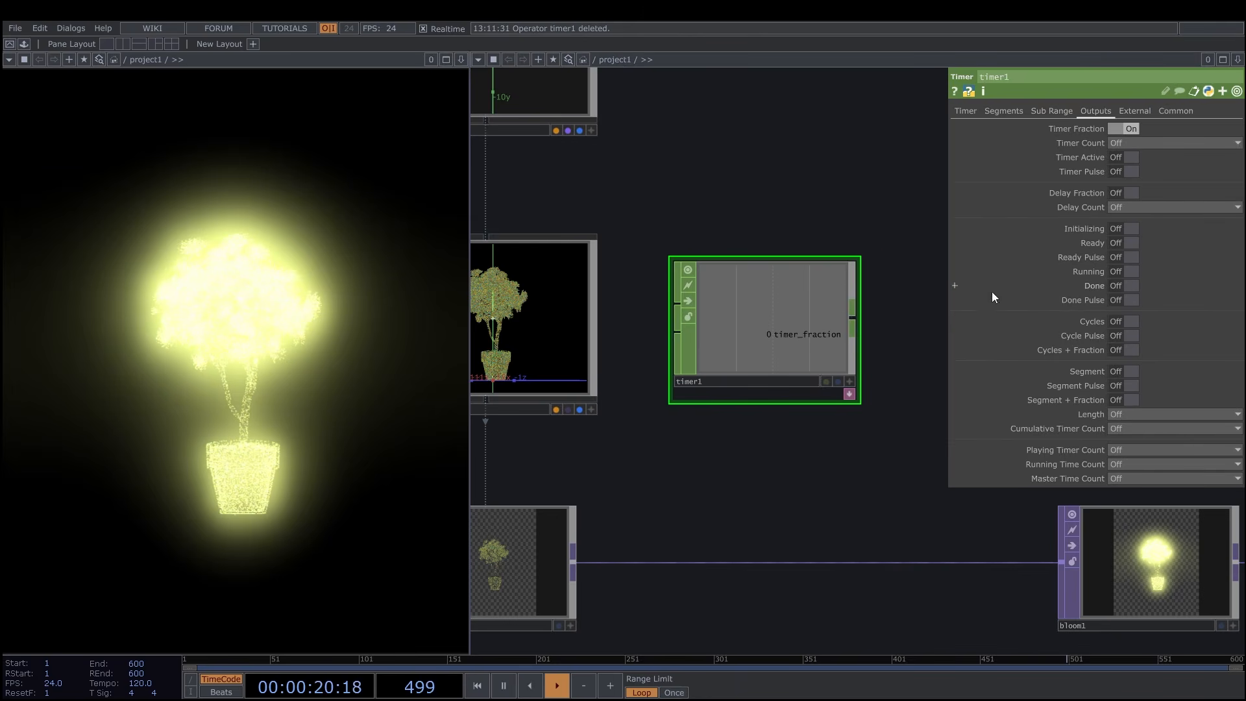
{"action": "left_click_drag", "start_coordinate": [906, 317], "coordinate": [925, 314]}
{"action": "left_click", "coordinate": [969, 113]}
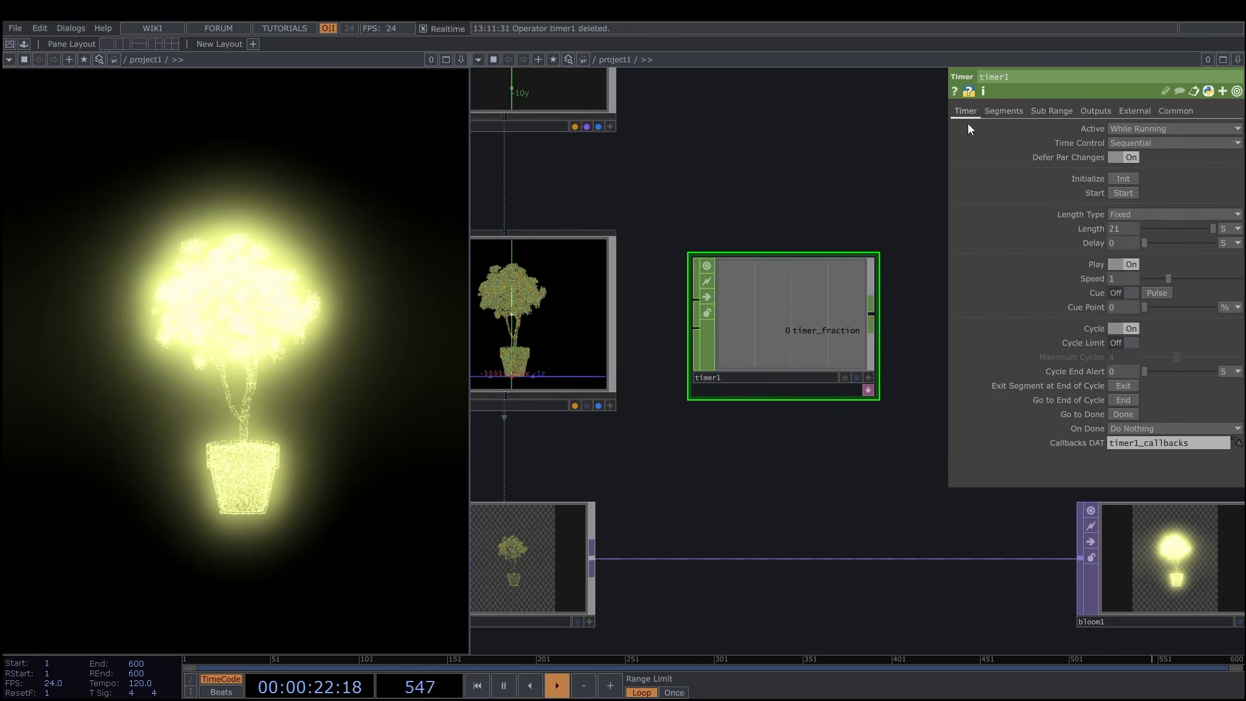
Export timer1's timer_fraction channel to the Position parameter of cam1.
{"action": "left_click_drag", "start_coordinate": [893, 214], "coordinate": [936, 168]}
{"action": "left_click", "coordinate": [912, 333]}
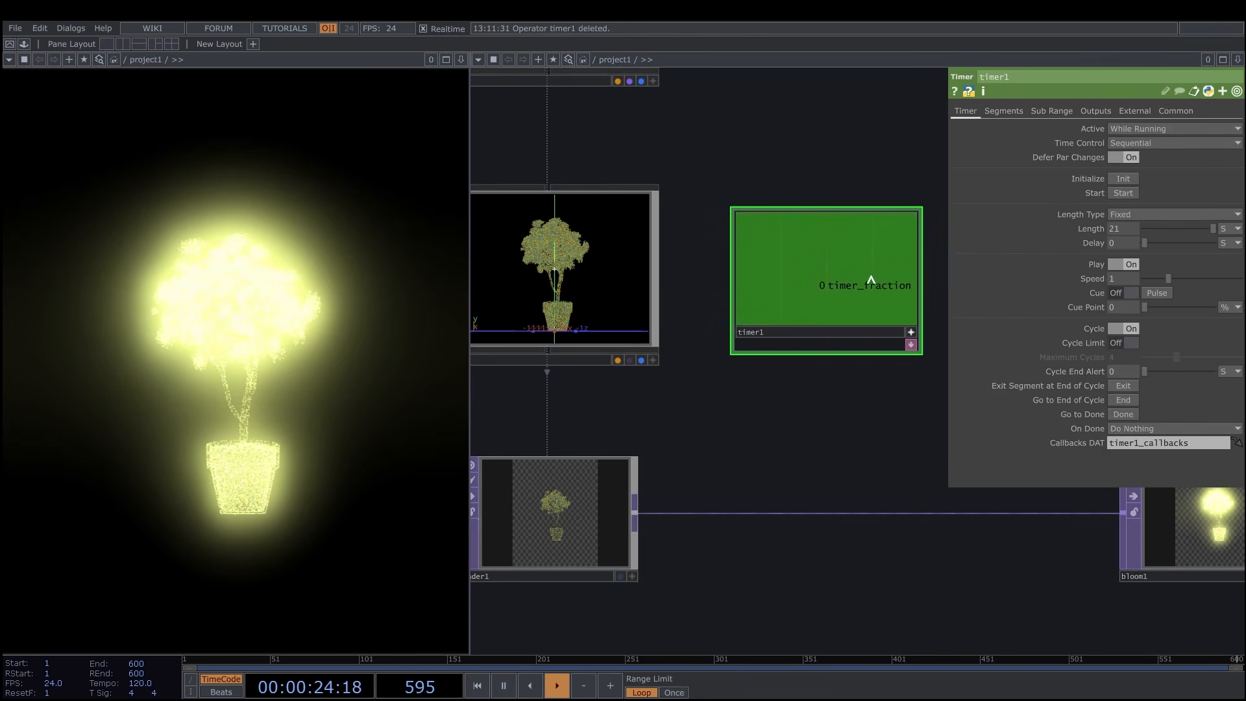
{"action": "left_click", "coordinate": [603, 309]}
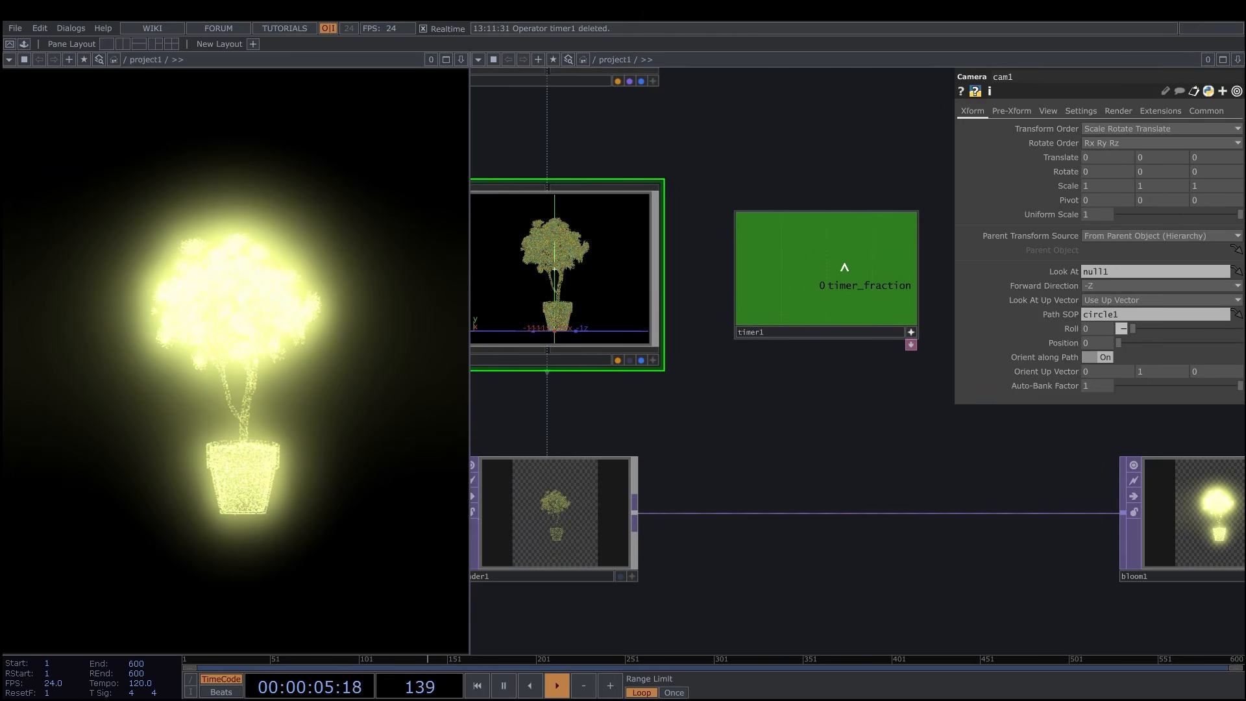
{"action": "left_click_drag", "start_coordinate": [843, 272], "coordinate": [1064, 342]}
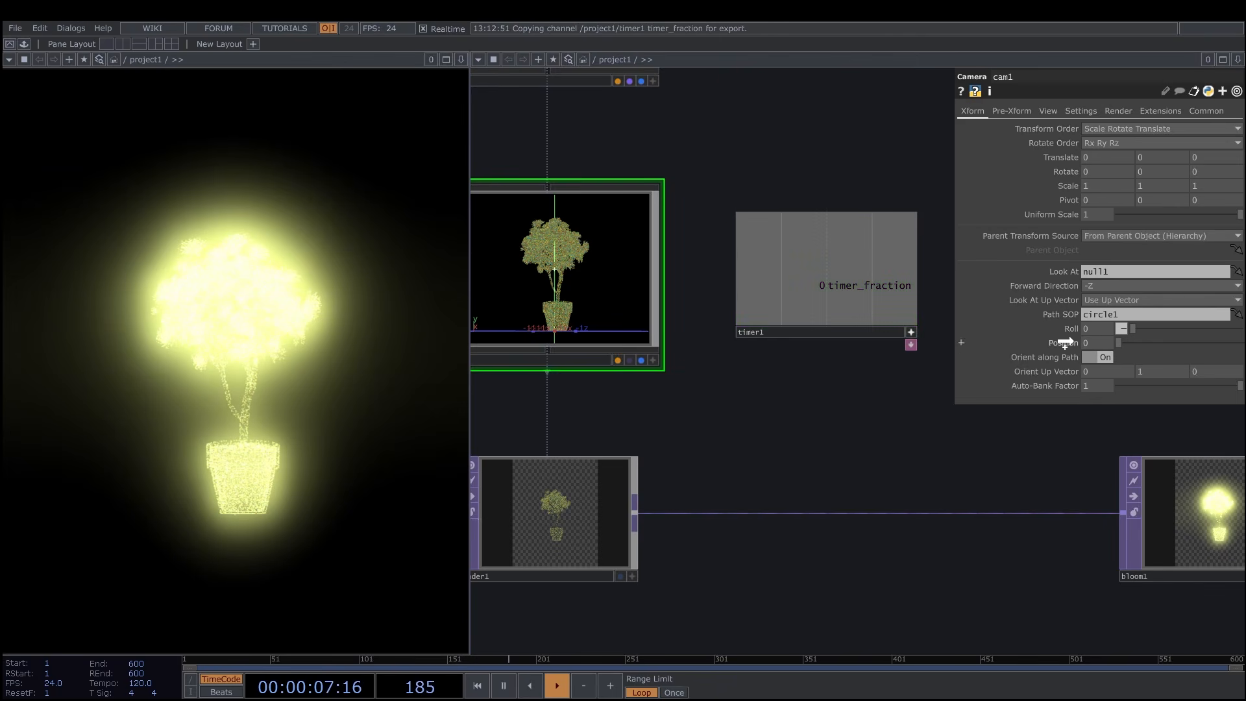
{"action": "left_click", "coordinate": [1069, 336]}
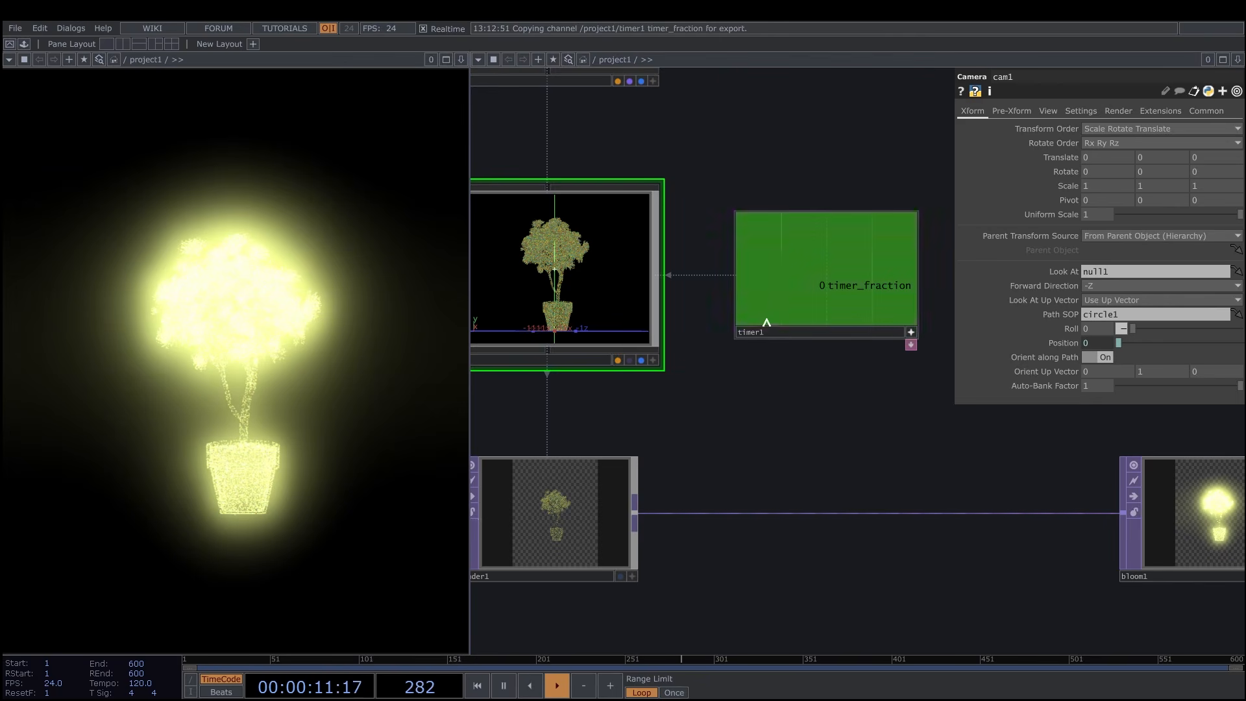
Start timer1, reinitialize it and start it again to run the camera along its circle path.
{"action": "left_click", "coordinate": [800, 330]}
{"action": "left_click", "coordinate": [1124, 195]}
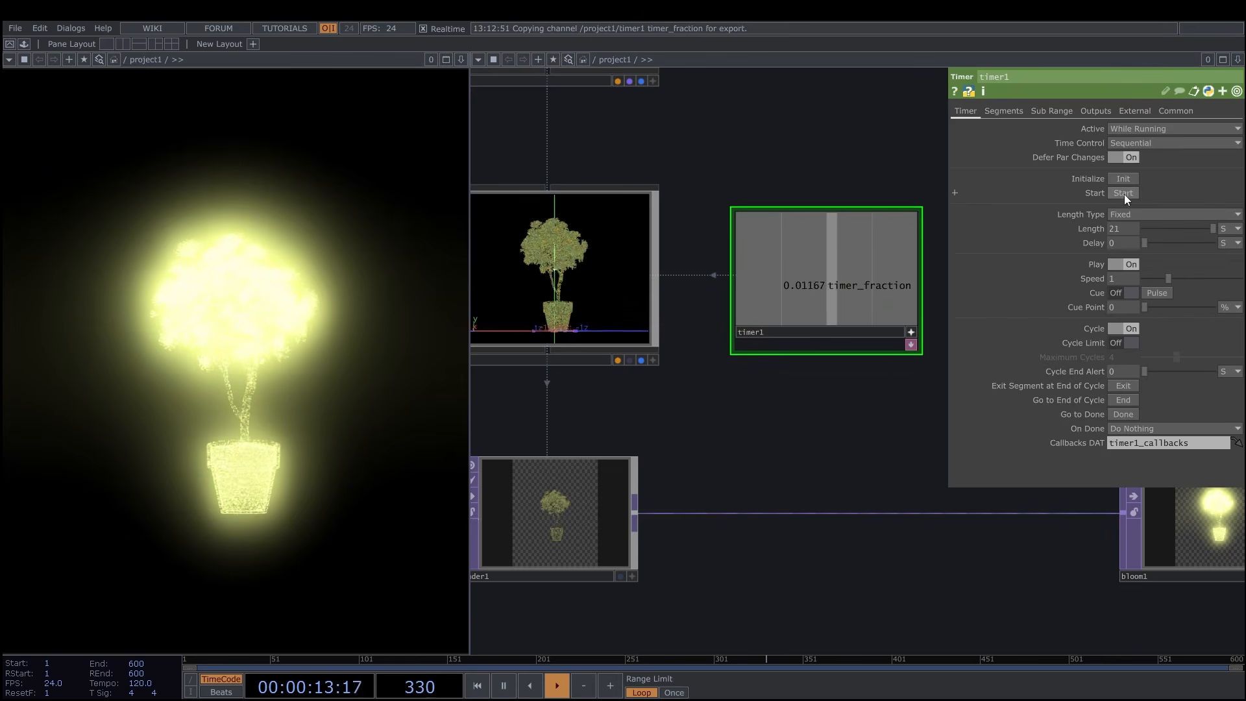
{"action": "left_click", "coordinate": [1125, 181]}
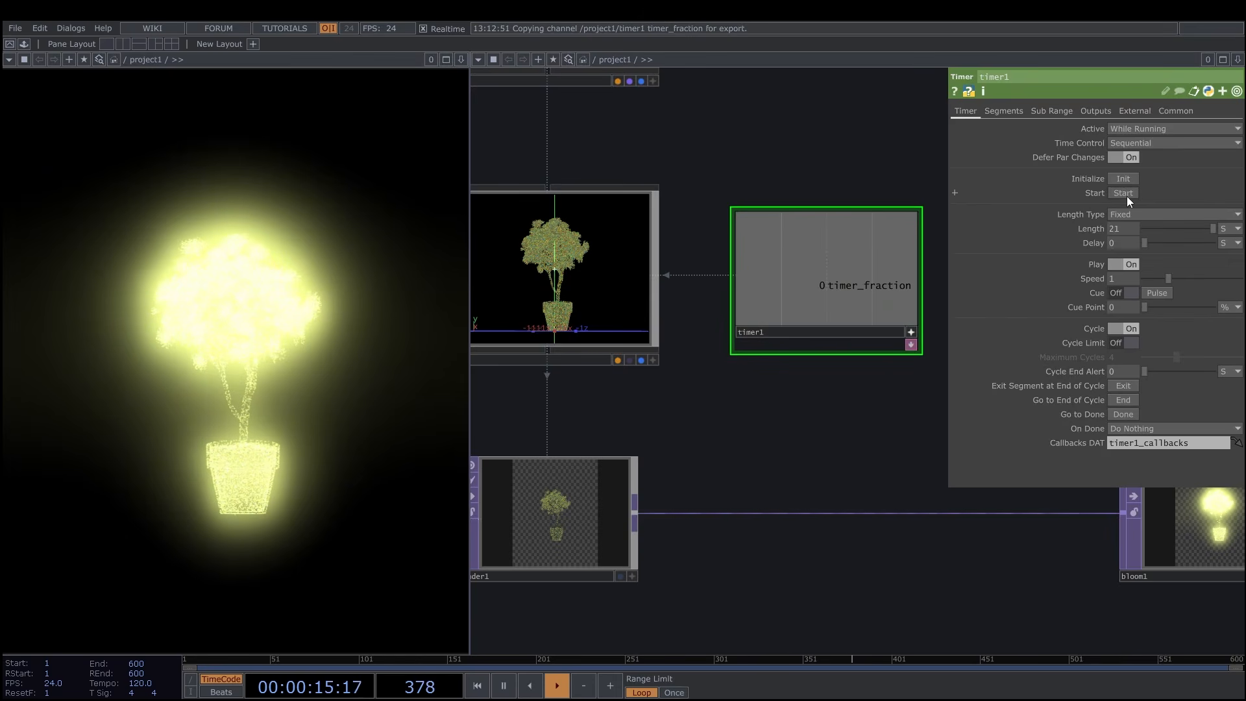
{"action": "left_click", "coordinate": [1127, 196]}
Lower the pre-gamma of bloom1 and raise its bloom threshold and bloom S-curve.
{"action": "scroll", "coordinate": [827, 157], "scroll_direction": "down", "scroll_amount": 1}
{"action": "scroll", "coordinate": [840, 353], "scroll_direction": "down", "scroll_amount": 1}
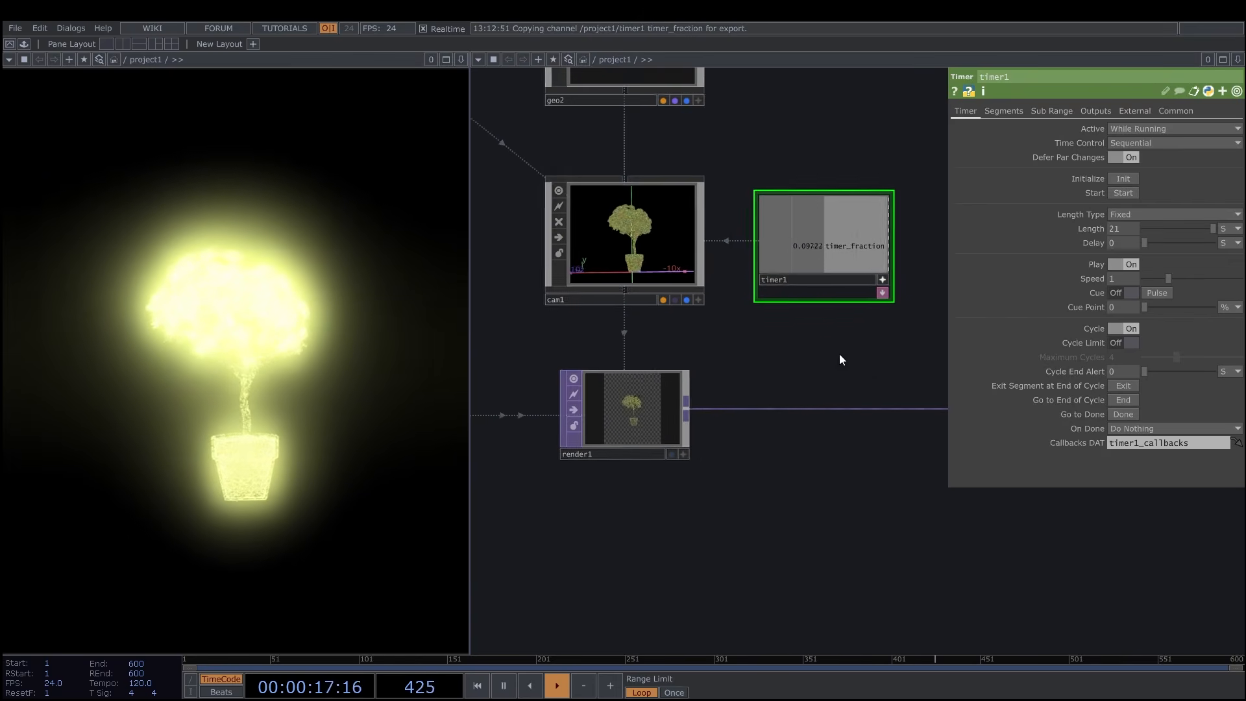
{"action": "scroll", "coordinate": [810, 336], "scroll_direction": "down", "scroll_amount": 1}
{"action": "scroll", "coordinate": [810, 337], "scroll_direction": "down", "scroll_amount": 1}
{"action": "left_click_drag", "start_coordinate": [807, 436], "coordinate": [614, 460]}
{"action": "left_click_drag", "start_coordinate": [720, 446], "coordinate": [703, 444]}
{"action": "left_click", "coordinate": [834, 383]}
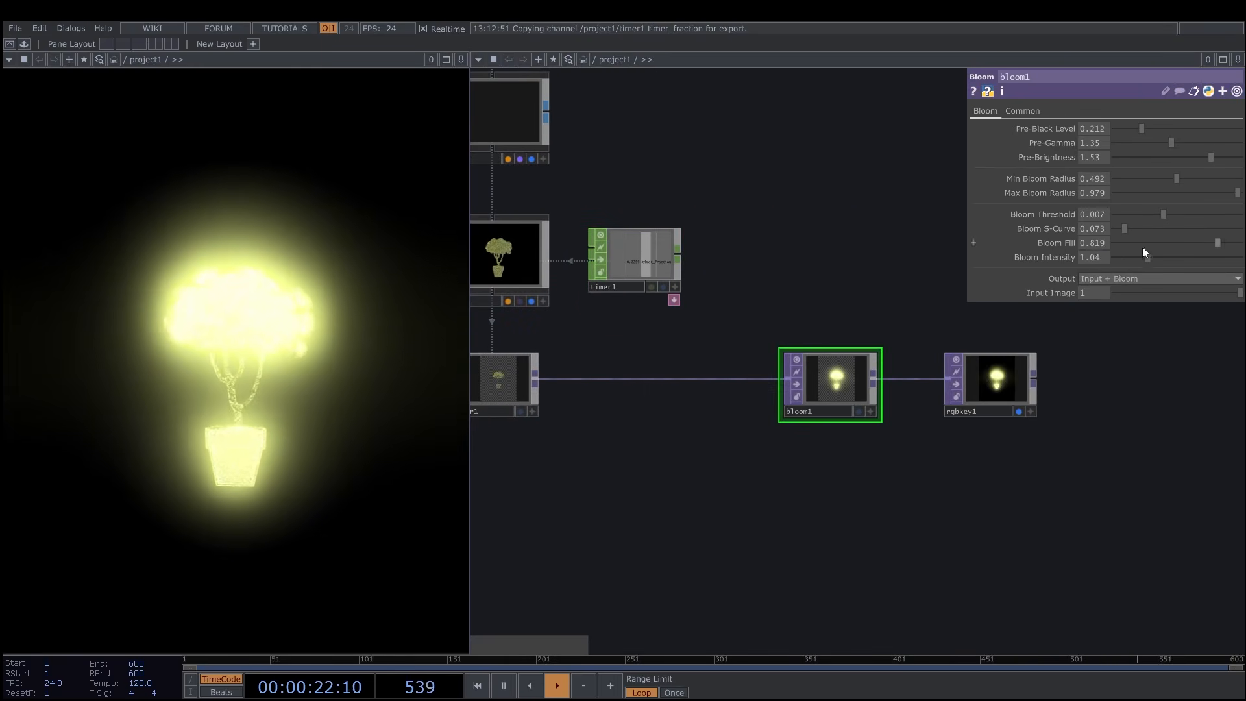
{"action": "left_click_drag", "start_coordinate": [1135, 270], "coordinate": [1137, 268]}
{"action": "mouse_move", "coordinate": [1171, 142]}
{"action": "left_mouse_down"}
{"action": "mouse_move", "coordinate": [1139, 138]}
{"action": "mouse_move", "coordinate": [1149, 142]}
{"action": "left_mouse_up"}
{"action": "left_click_drag", "start_coordinate": [1164, 214], "coordinate": [1184, 215]}
{"action": "mouse_move", "coordinate": [1128, 229]}
{"action": "left_mouse_down"}
{"action": "mouse_move", "coordinate": [1117, 231]}
{"action": "mouse_move", "coordinate": [1151, 231]}
{"action": "left_mouse_up"}
Raise the bloom intensity of bloom1 and set its bloom fill to about 0.606.
{"action": "mouse_move", "coordinate": [1137, 258]}
{"action": "left_mouse_down"}
{"action": "mouse_move", "coordinate": [1101, 258]}
{"action": "mouse_move", "coordinate": [1125, 259]}
{"action": "left_mouse_up"}
{"action": "mouse_move", "coordinate": [1218, 244]}
{"action": "left_mouse_down"}
{"action": "mouse_move", "coordinate": [1135, 244]}
{"action": "mouse_move", "coordinate": [1218, 248]}
{"action": "left_mouse_up"}
{"action": "left_click_drag", "start_coordinate": [1124, 258], "coordinate": [1135, 258]}
{"action": "left_click_drag", "start_coordinate": [1218, 244], "coordinate": [1179, 245]}
{"action": "left_click_drag", "start_coordinate": [1135, 257], "coordinate": [1173, 257]}
{"action": "left_click_drag", "start_coordinate": [1179, 244], "coordinate": [1192, 246]}
Set bloom1's pre-black level to 0.275, pre-brightness to 1.66, min bloom radius to 0.58, threshold to 0.009, S-curve to 0.72 and intensity to 1.37.
{"action": "left_click_drag", "start_coordinate": [1212, 157], "coordinate": [1151, 144]}
{"action": "left_click_drag", "start_coordinate": [909, 260], "coordinate": [938, 257]}
{"action": "mouse_move", "coordinate": [1141, 129]}
{"action": "left_mouse_down"}
{"action": "mouse_move", "coordinate": [1243, 132]}
{"action": "mouse_move", "coordinate": [1150, 130]}
{"action": "left_mouse_up"}
{"action": "mouse_move", "coordinate": [1177, 179]}
{"action": "left_mouse_down"}
{"action": "mouse_move", "coordinate": [1206, 180]}
{"action": "mouse_move", "coordinate": [1189, 180]}
{"action": "left_mouse_up"}
{"action": "left_click_drag", "start_coordinate": [1153, 229], "coordinate": [1206, 228]}
{"action": "left_click_drag", "start_coordinate": [1184, 215], "coordinate": [1158, 259]}
Recolor the rendered tree's point sprites to a pale cyan-white.
{"action": "left_click_drag", "start_coordinate": [799, 264], "coordinate": [926, 349]}
{"action": "scroll", "coordinate": [925, 349], "scroll_direction": "down", "scroll_amount": 2}
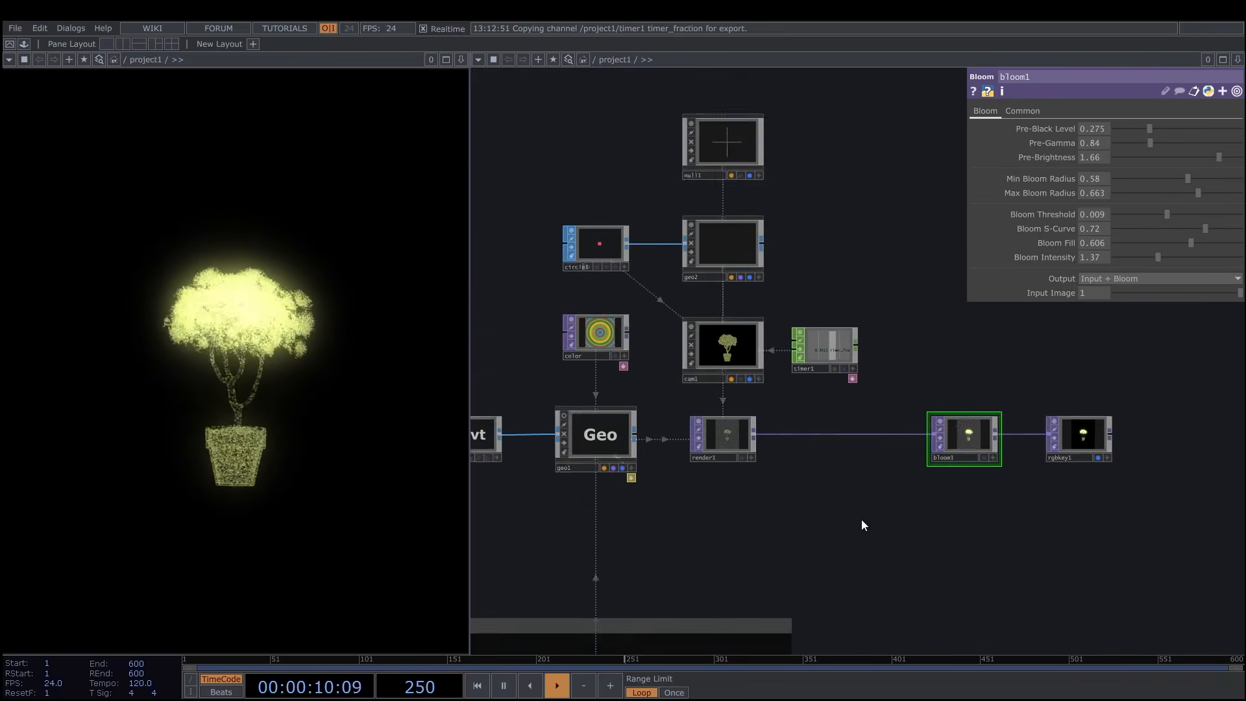
{"action": "scroll", "coordinate": [868, 493], "scroll_direction": "down", "scroll_amount": 1}
{"action": "left_click_drag", "start_coordinate": [868, 493], "coordinate": [955, 159]}
{"action": "left_click_drag", "start_coordinate": [901, 392], "coordinate": [965, 400]}
{"action": "left_click", "coordinate": [902, 402]}
{"action": "left_click", "coordinate": [901, 403]}
{"action": "left_click", "coordinate": [866, 370]}
{"action": "scroll", "coordinate": [1097, 469], "scroll_direction": "down", "scroll_amount": 1}
{"action": "left_click_drag", "start_coordinate": [1098, 471], "coordinate": [1076, 534]}
{"action": "scroll", "coordinate": [922, 365], "scroll_direction": "up", "scroll_amount": 1}
{"action": "scroll", "coordinate": [926, 355], "scroll_direction": "up", "scroll_amount": 1}
Raise the bloom intensity of bloom1 further and fine-tune its bloom fill for the recolored tree.
{"action": "left_click_drag", "start_coordinate": [926, 356], "coordinate": [584, 527]}
{"action": "left_click_drag", "start_coordinate": [1159, 257], "coordinate": [1179, 255]}
{"action": "left_click_drag", "start_coordinate": [1192, 243], "coordinate": [1211, 243]}
{"action": "left_click_drag", "start_coordinate": [742, 559], "coordinate": [836, 381]}
{"action": "scroll", "coordinate": [835, 387], "scroll_direction": "down", "scroll_amount": 2}
{"action": "left_click_drag", "start_coordinate": [1207, 247], "coordinate": [1189, 244]}
{"action": "left_click_drag", "start_coordinate": [706, 535], "coordinate": [799, 448]}
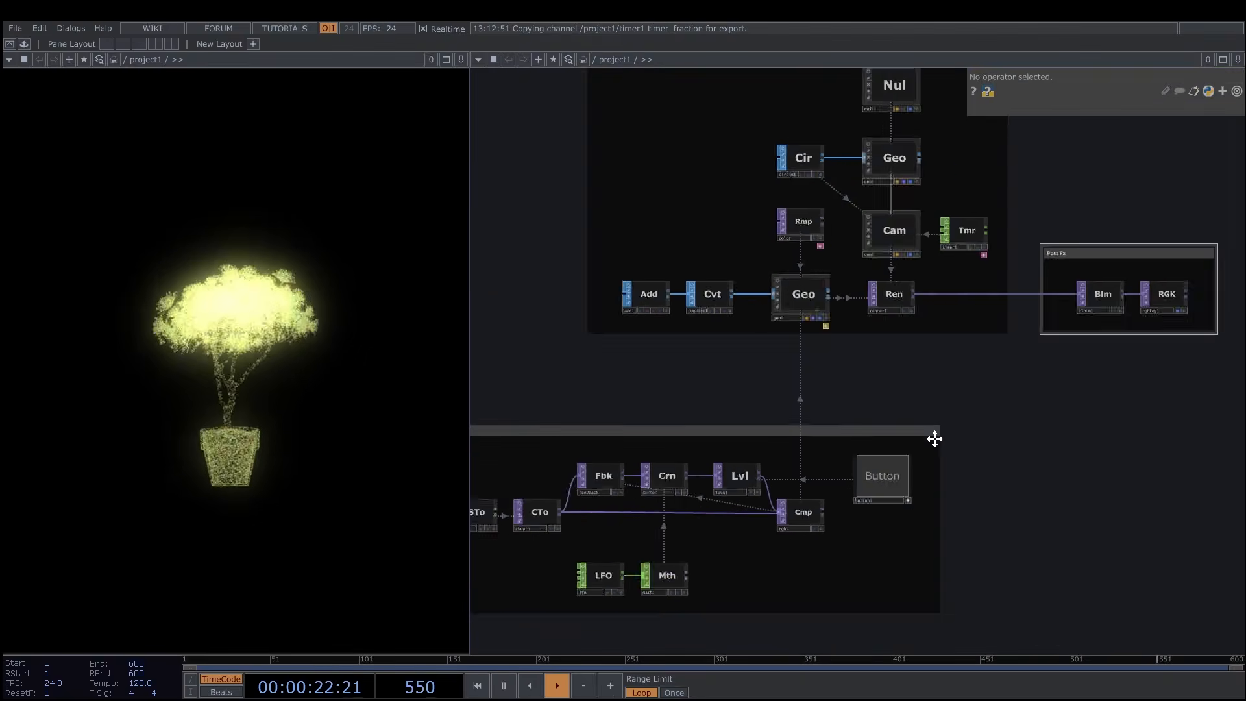
{"action": "left_click", "coordinate": [791, 261]}
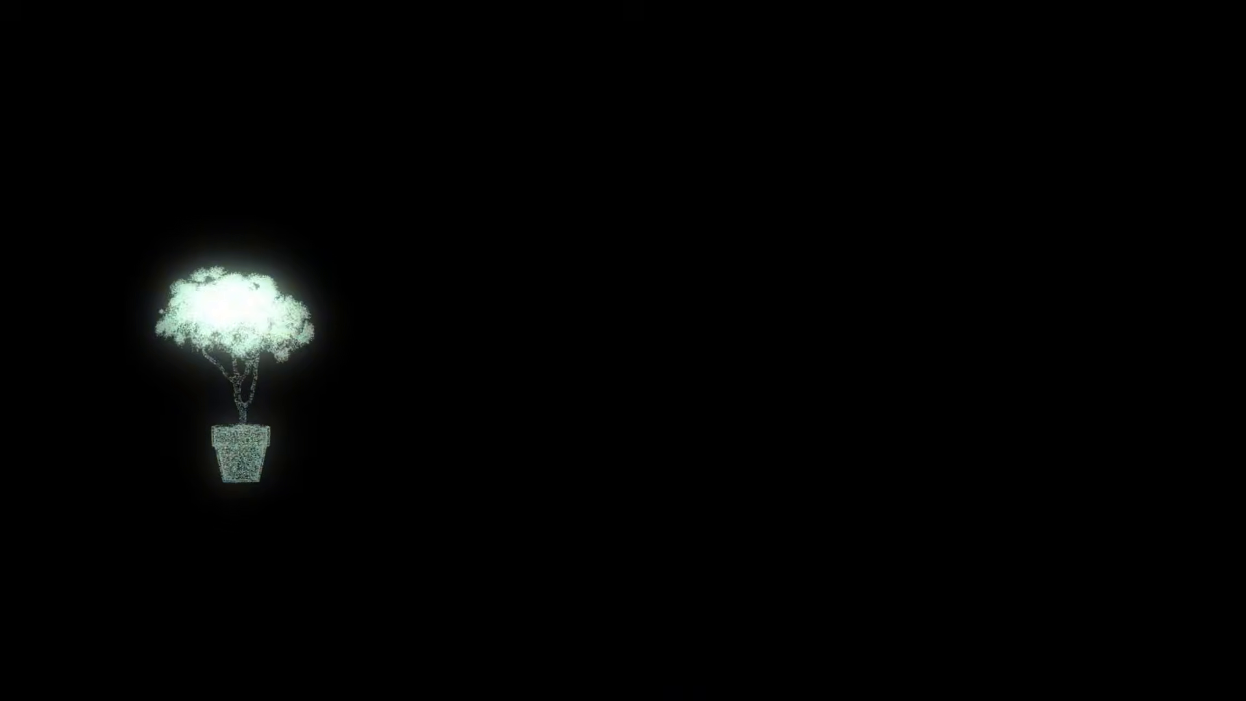